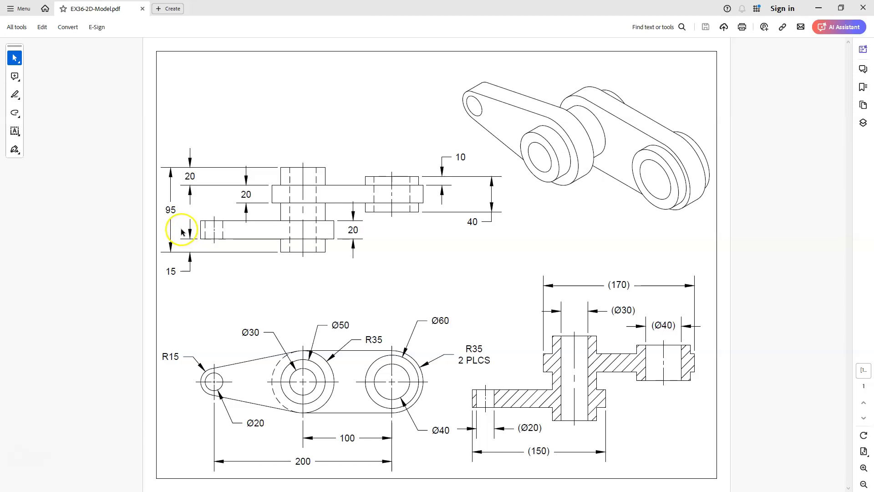
# Step: Sketch a red stepped cutting-plane path across the top view and loop the lower-right section view
pyautogui.moveTo(69, 457)
pyautogui.moveTo(182, 261)
pyautogui.mouseDown()
pyautogui.moveTo(184, 229)
pyautogui.moveTo(304, 231)
pyautogui.moveTo(303, 196)
pyautogui.moveTo(447, 196)
pyautogui.moveTo(446, 225)
pyautogui.mouseUp()
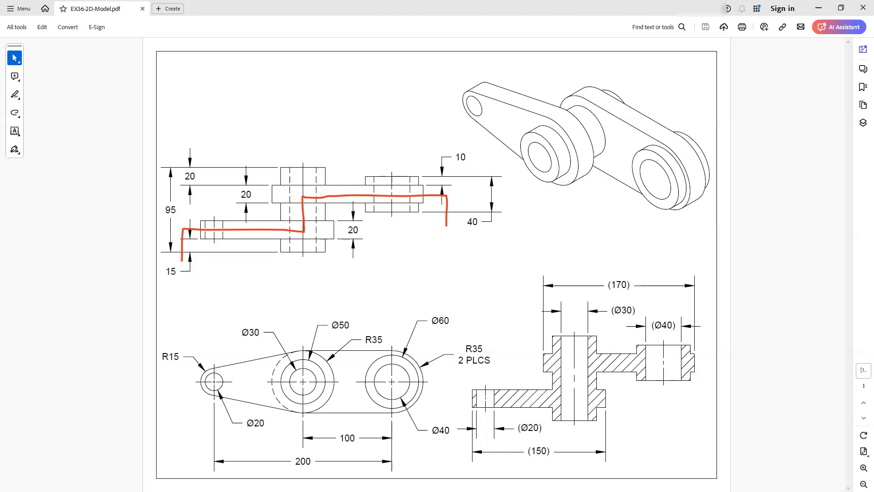
pyautogui.moveTo(467, 437)
pyautogui.mouseDown()
pyautogui.moveTo(683, 404)
pyautogui.moveTo(712, 323)
pyautogui.moveTo(705, 283)
pyautogui.moveTo(694, 270)
pyautogui.moveTo(648, 263)
pyautogui.moveTo(455, 337)
pyautogui.moveTo(447, 388)
pyautogui.moveTo(476, 449)
pyautogui.mouseUp()
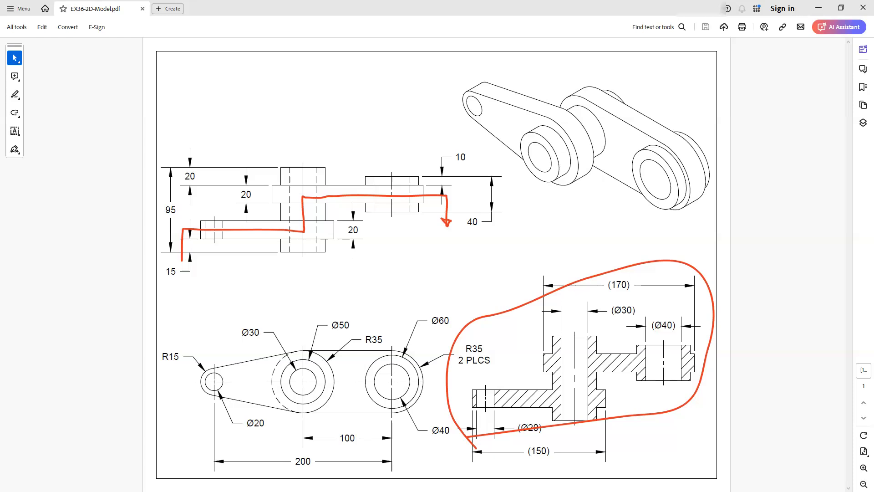
# Step: Add red arrowheads at both ends of the section path and a mark below the (150) dimension
pyautogui.moveTo(182, 260)
pyautogui.mouseDown()
pyautogui.moveTo(182, 281)
pyautogui.moveTo(187, 275)
pyautogui.mouseUp()
pyautogui.moveTo(441, 245)
pyautogui.mouseDown()
pyautogui.moveTo(443, 229)
pyautogui.moveTo(446, 237)
pyautogui.mouseUp()
pyautogui.moveTo(553, 459)
pyautogui.mouseDown()
pyautogui.moveTo(542, 461)
pyautogui.moveTo(565, 474)
pyautogui.moveTo(565, 459)
pyautogui.moveTo(579, 475)
pyautogui.mouseUp()
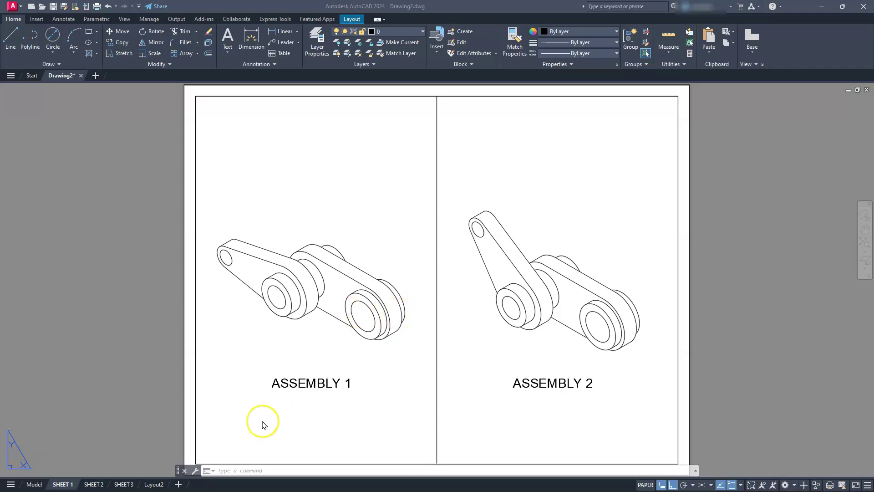
# Step: Review the SHEET 2 and SHEET 3 layouts at zoom extents, then switch to Model space
pyautogui.moveTo(93, 486)
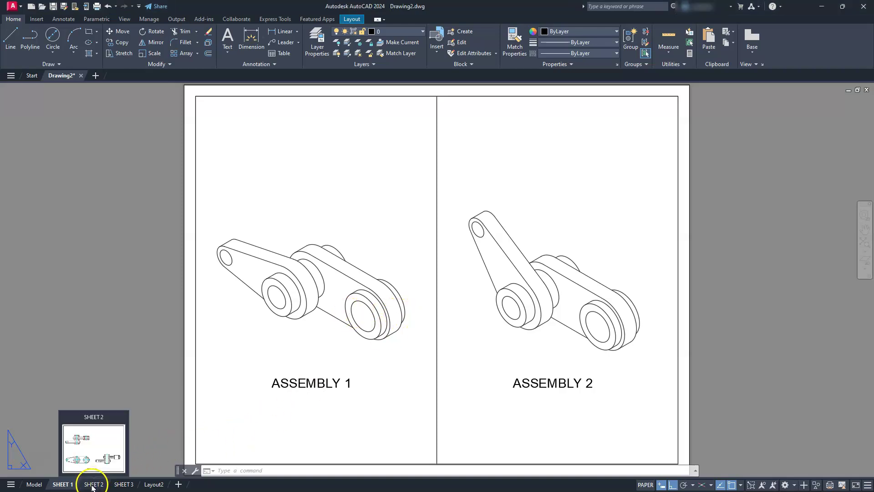
pyautogui.click(94, 485)
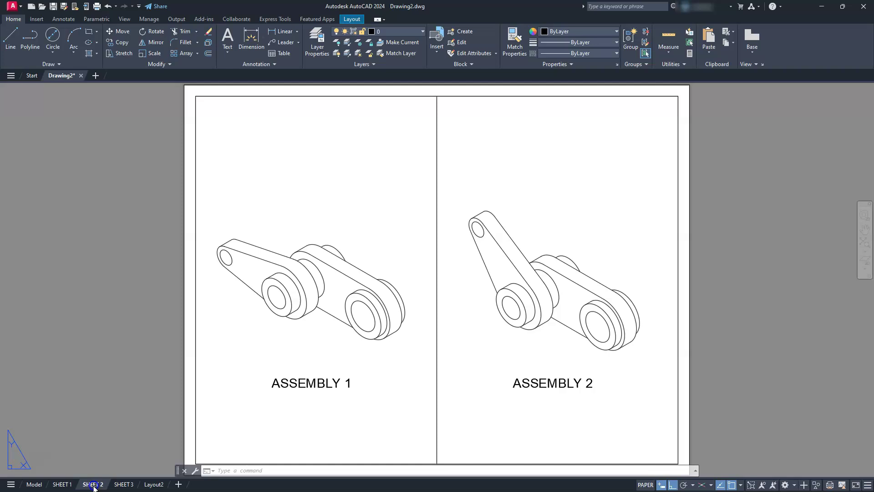
pyautogui.middleClick(498, 280)
pyautogui.middleClick(498, 279)
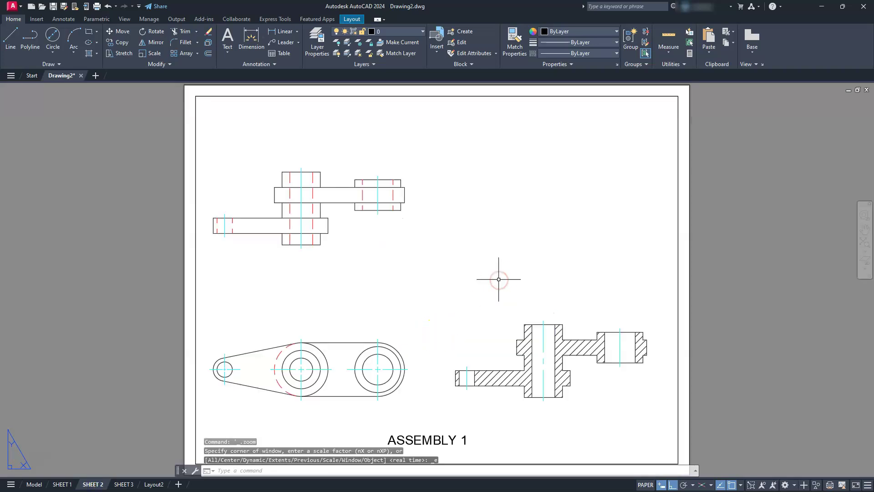
pyautogui.click(123, 485)
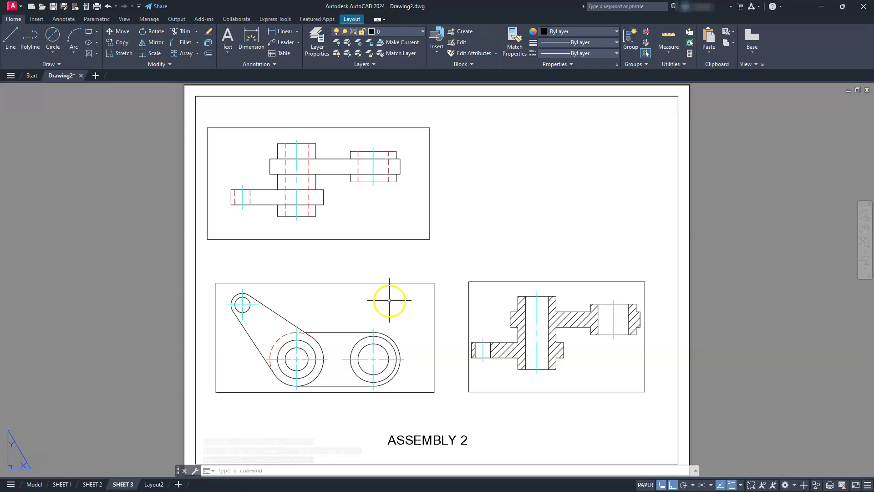
pyautogui.click(92, 484)
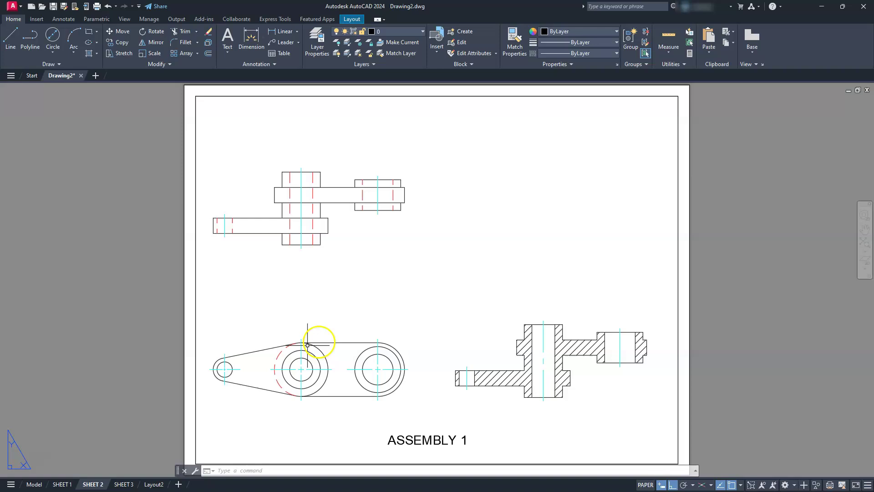
pyautogui.click(34, 484)
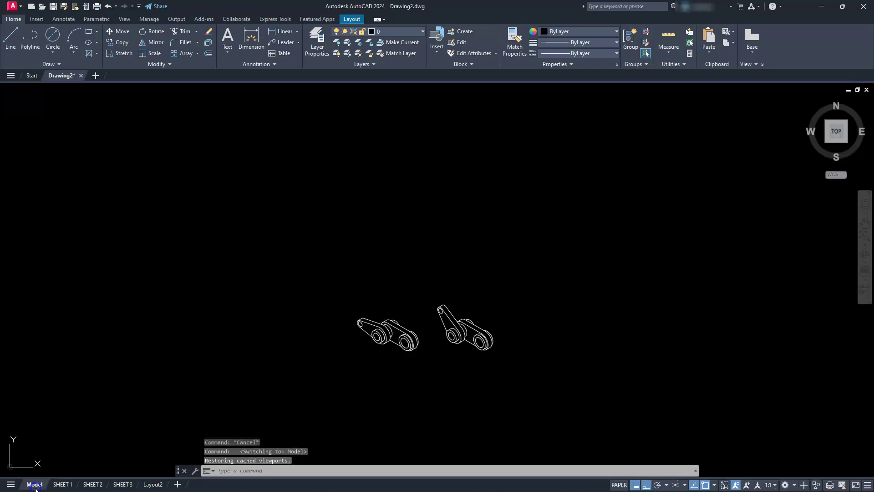
# Step: Zoom and pan onto the lever's top view and make pha the current layer
pyautogui.scroll(6, 348, 396)
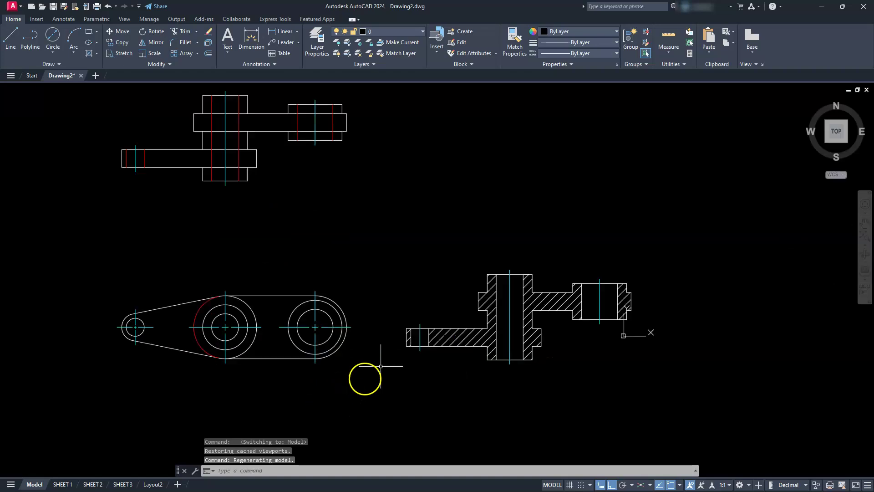
pyautogui.moveTo(296, 282); pyautogui.dragTo(450, 421, button='middle')
pyautogui.scroll(4, 341, 298)
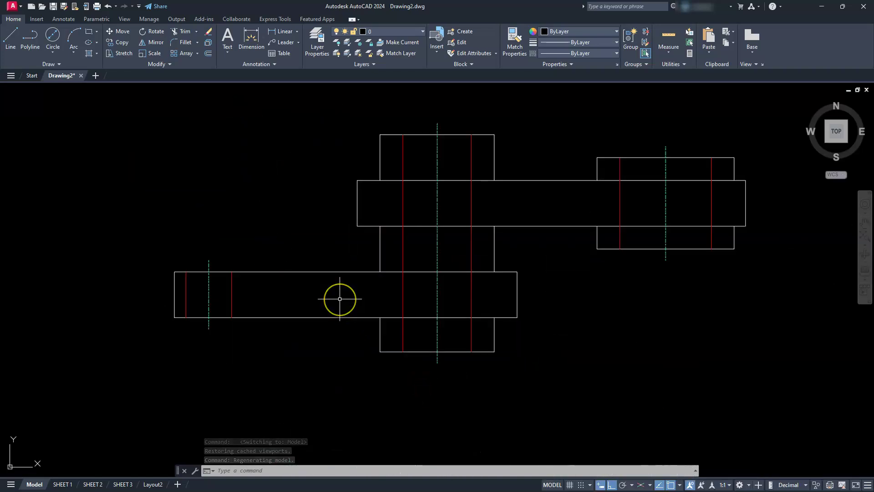
pyautogui.click(422, 32)
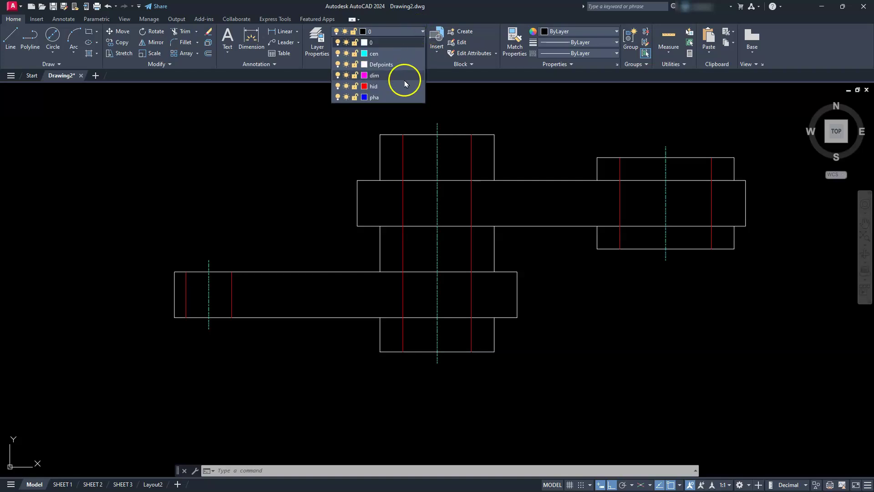
pyautogui.click(387, 97)
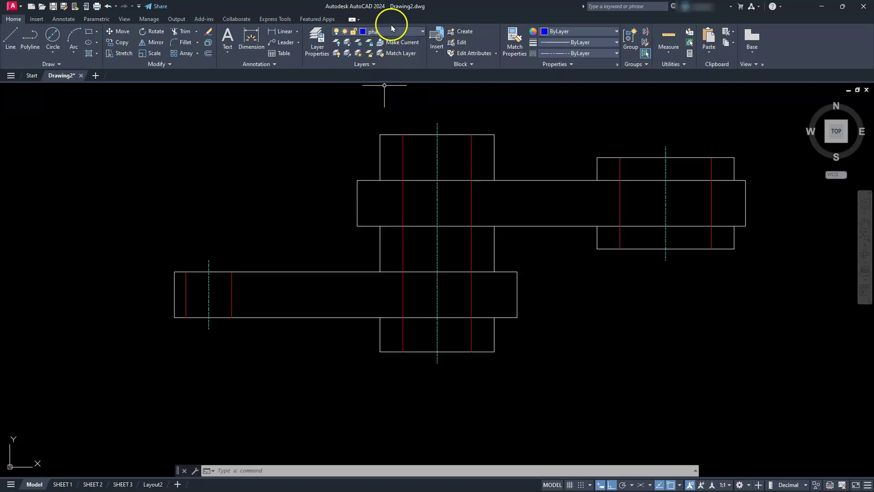
pyautogui.click(5, 40)
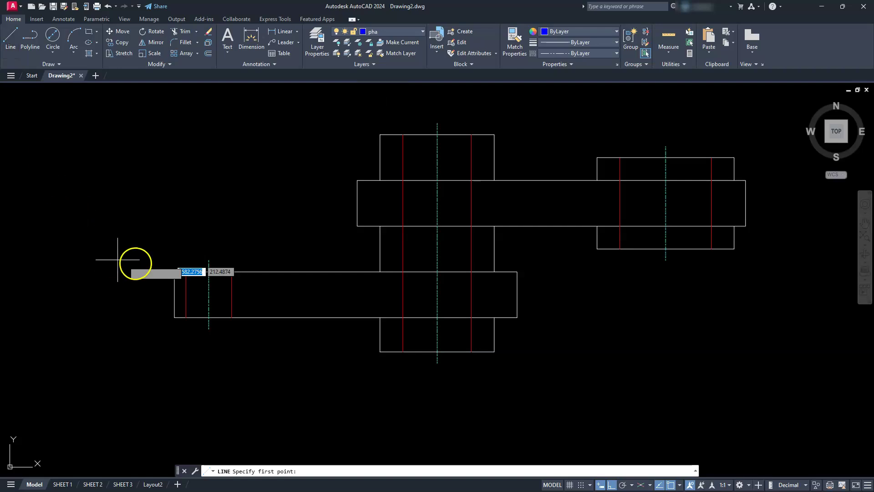
# Step: Draw a stepped polyline from the lower bar's left-edge midpoint, via the centre line, to the upper bar's right edge
pyautogui.click(32, 38)
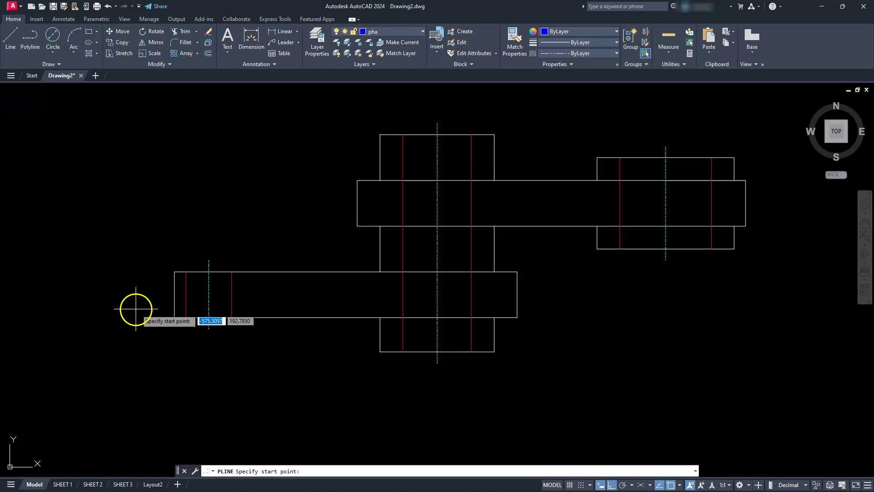
pyautogui.click(174, 294)
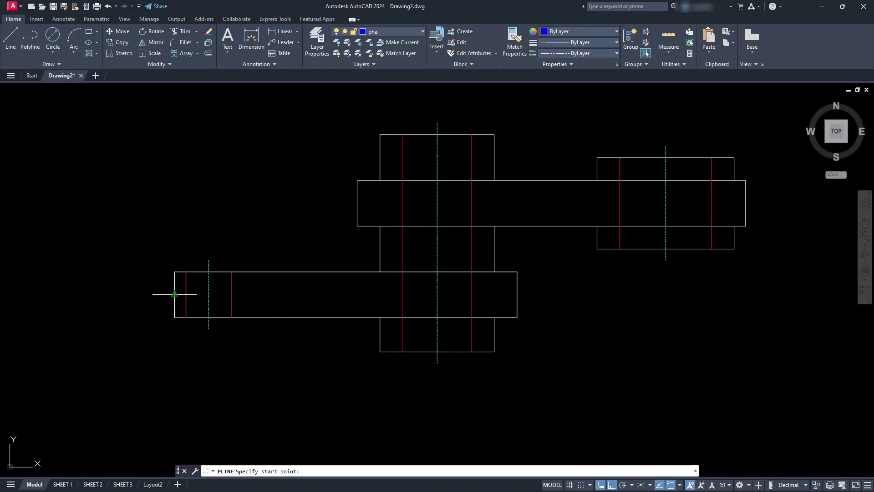
pyautogui.click(175, 295)
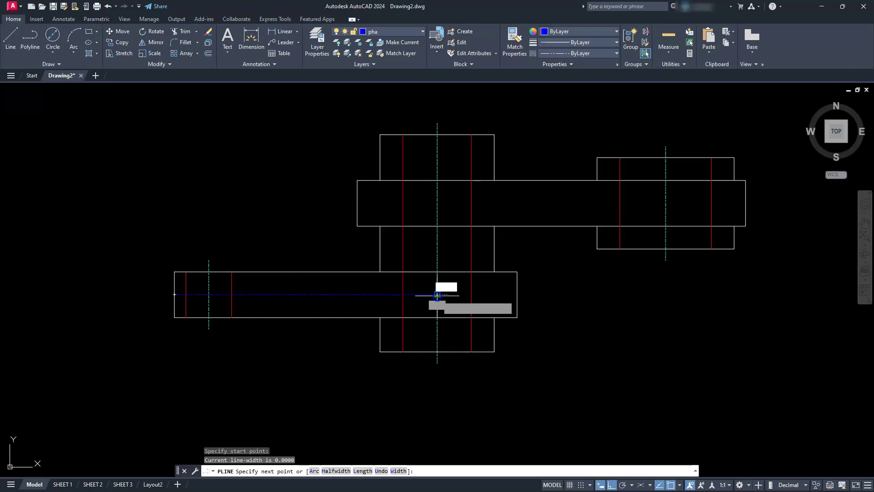
pyautogui.click(437, 294)
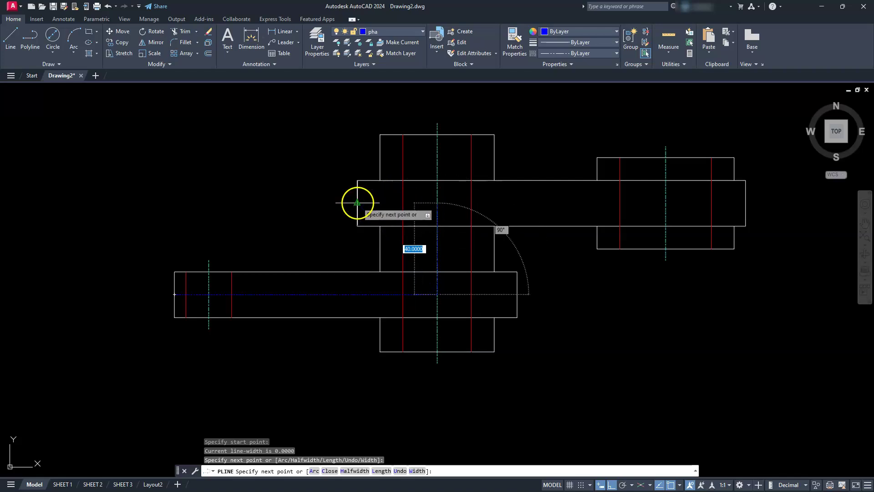
pyautogui.click(437, 202)
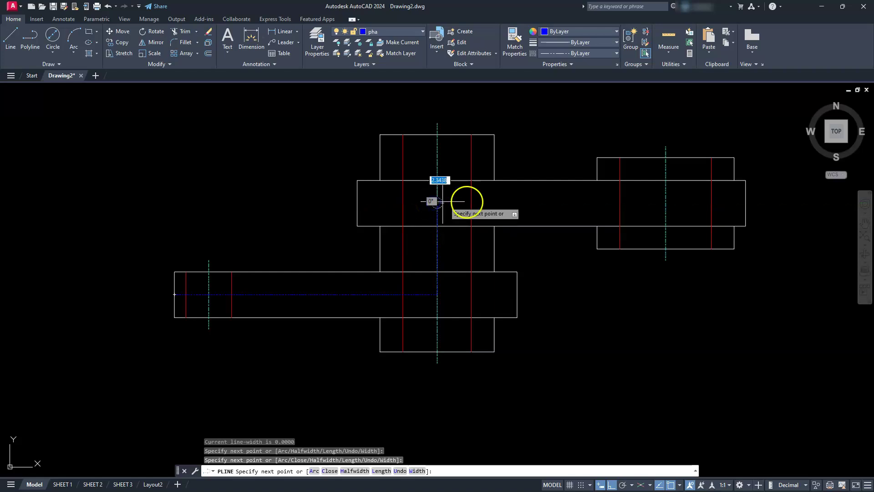
pyautogui.click(745, 203)
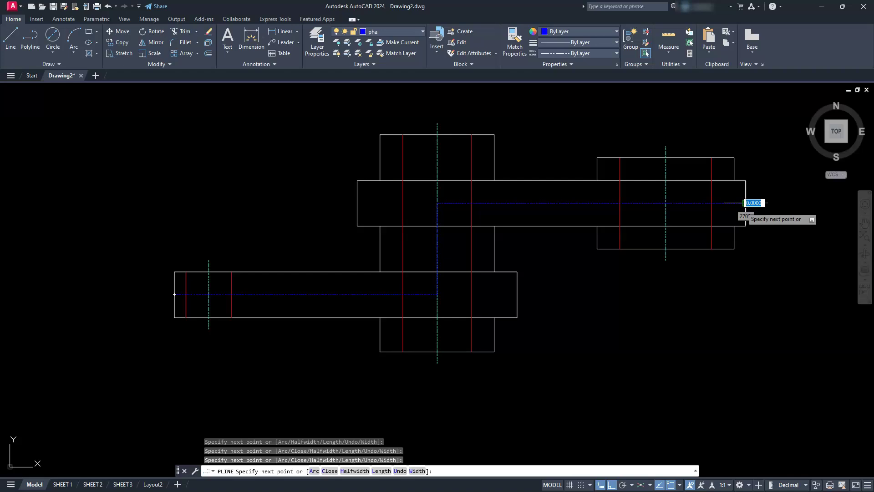
pyautogui.press('Escape')
pyautogui.click(740, 203)
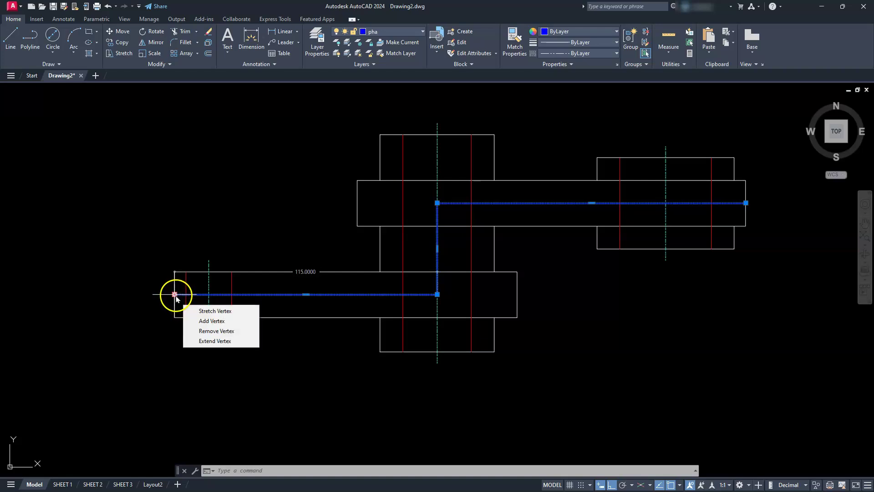
# Step: Try stretching the path's left end by 8 with grips, undoing the unwanted stretch
pyautogui.click(175, 294)
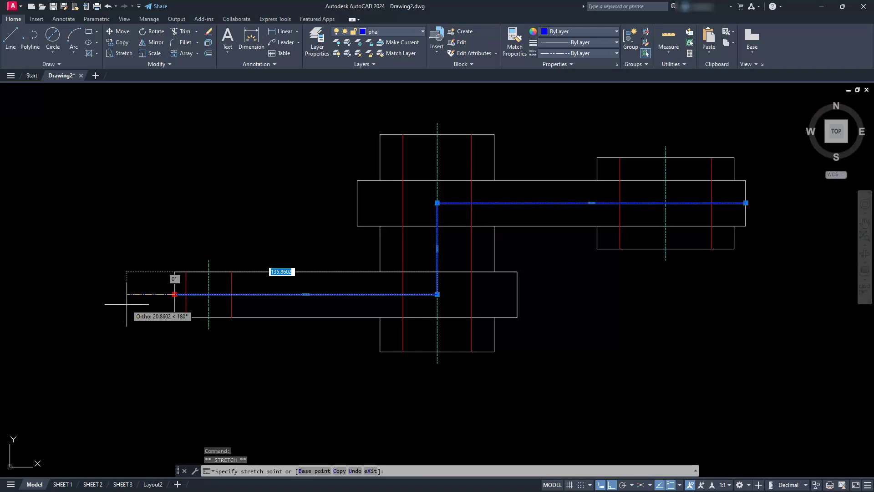
pyautogui.write('8')
pyautogui.press('Return')
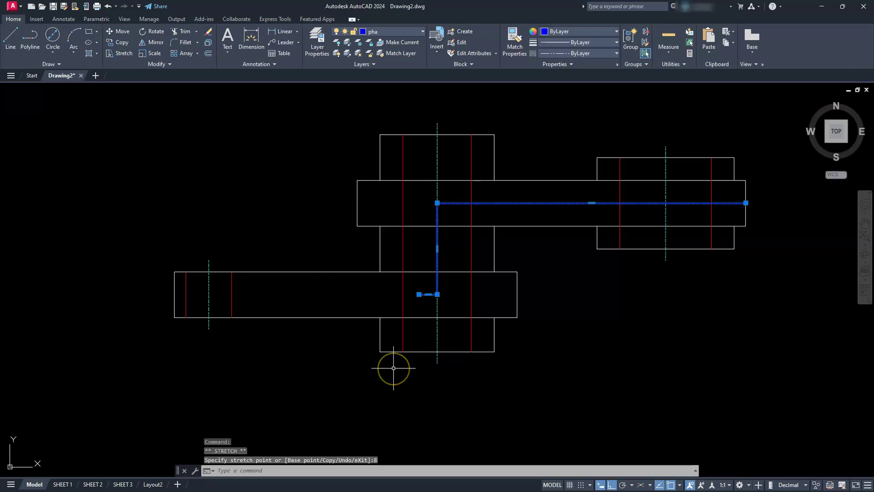
pyautogui.press('Escape')
pyautogui.press('Escape')
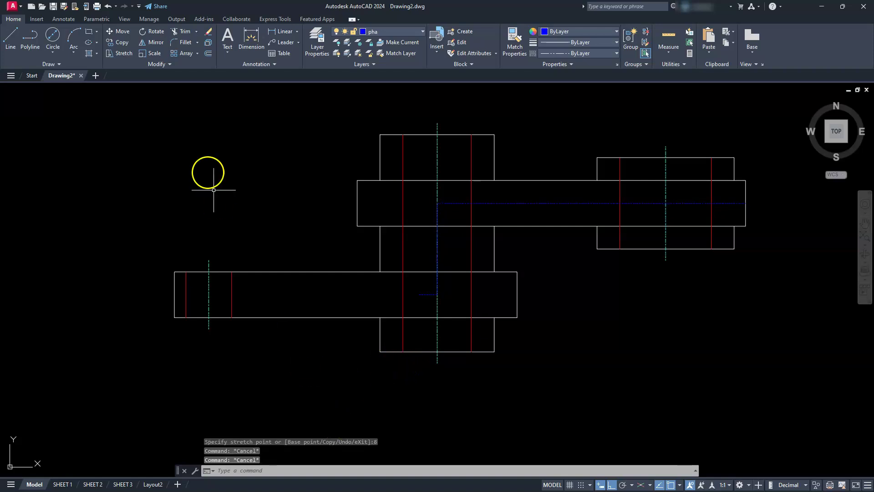
pyautogui.hotkey('ctrl', 'z')
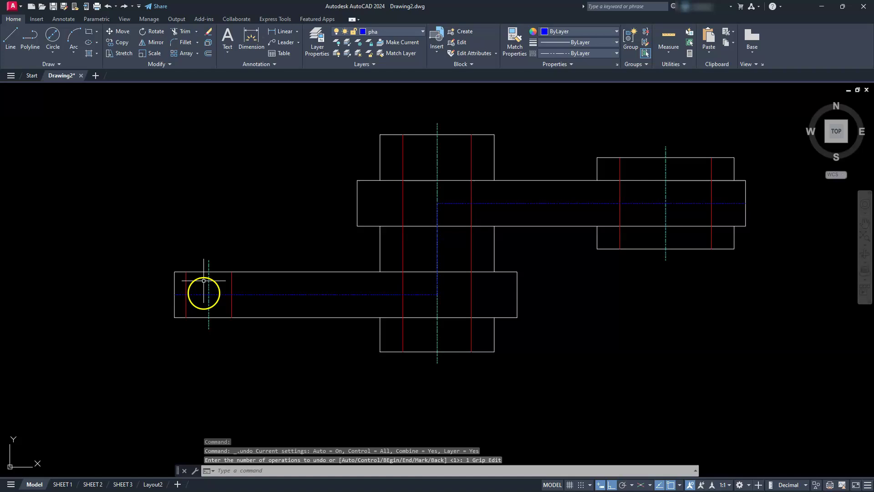
pyautogui.click(196, 294)
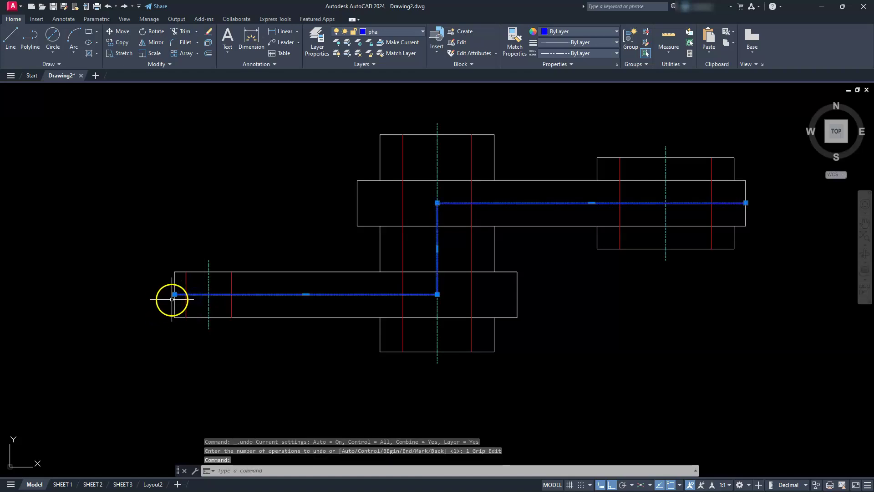
pyautogui.click(175, 295)
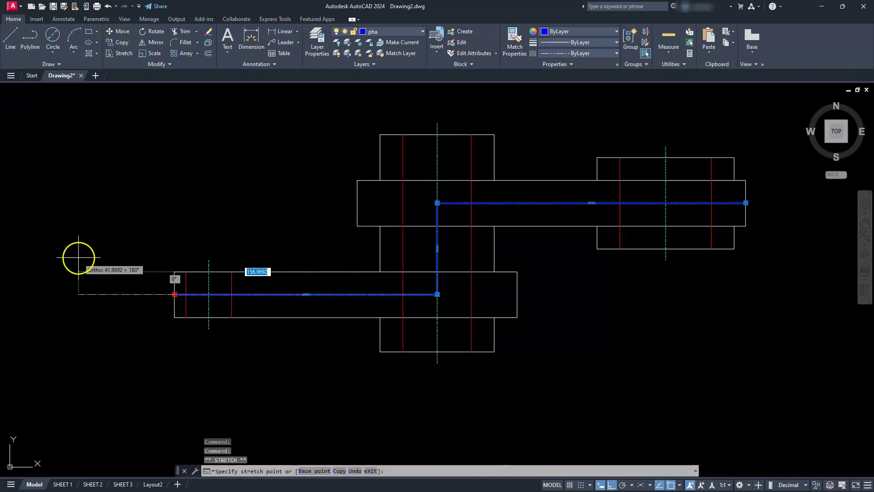
pyautogui.write('8')
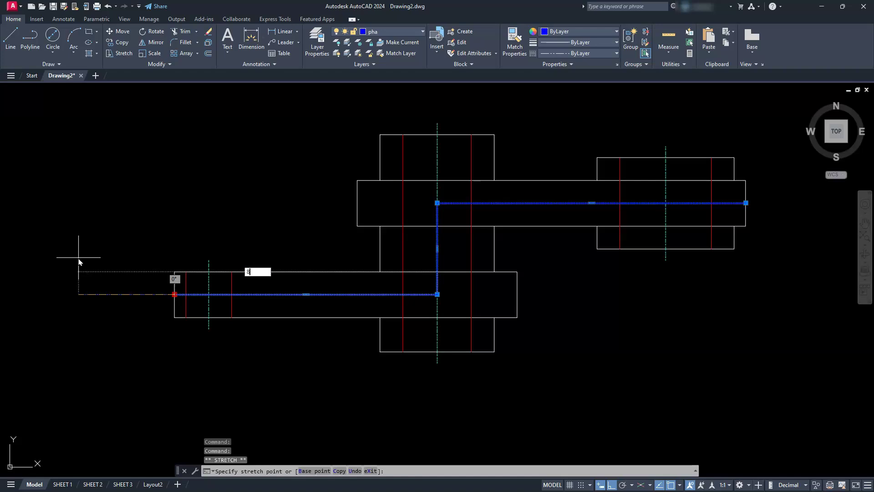
pyautogui.press('Return')
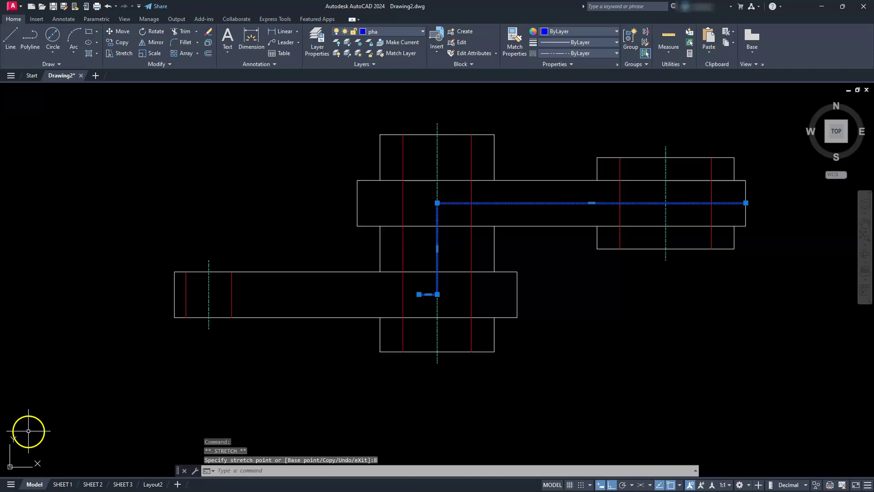
pyautogui.click(244, 357)
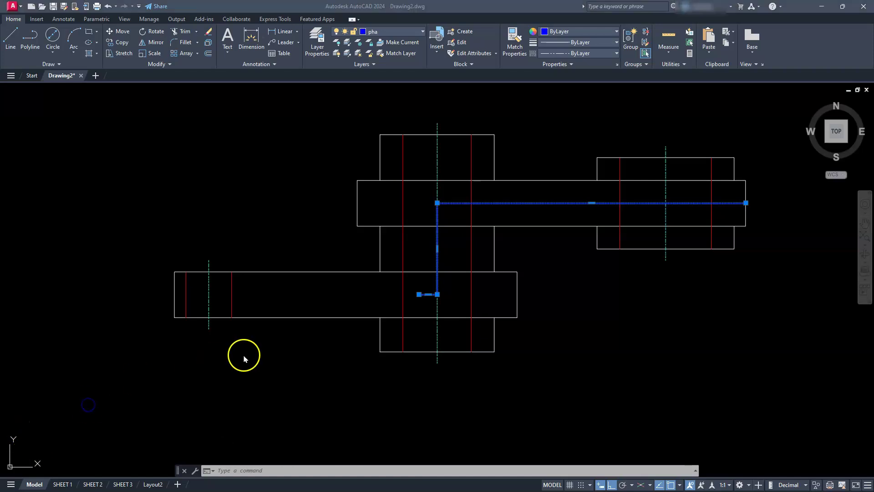
pyautogui.click(392, 289)
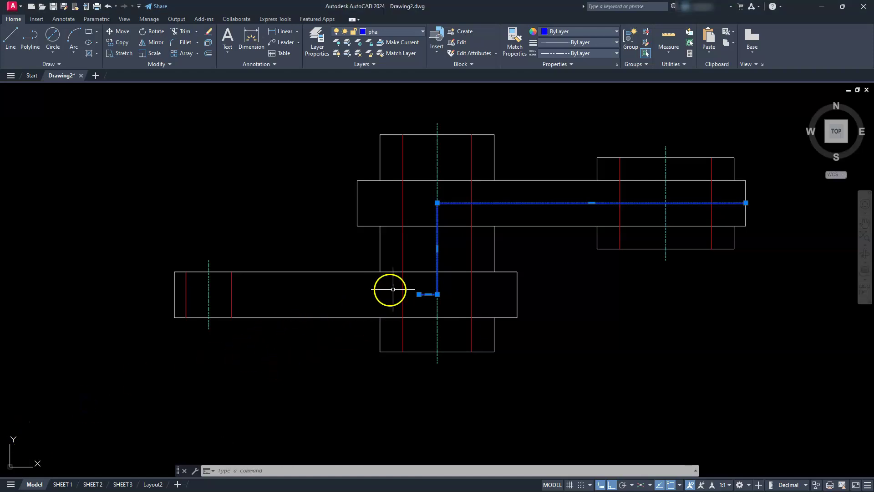
pyautogui.moveTo(418, 294); pyautogui.dragTo(175, 294)
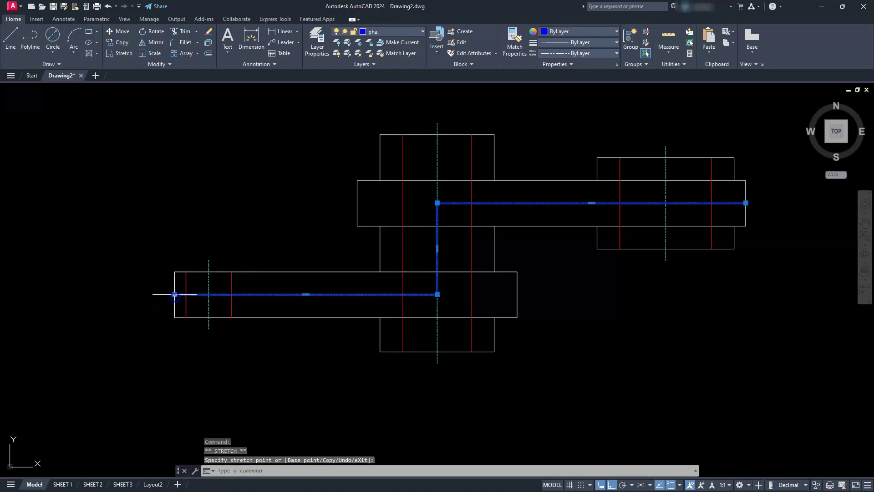
pyautogui.press('Escape')
pyautogui.press('Escape')
pyautogui.press('Escape')
# Step: Use LENGTHEN with a delta of 8 to extend the path's left and right ends
pyautogui.click(169, 64)
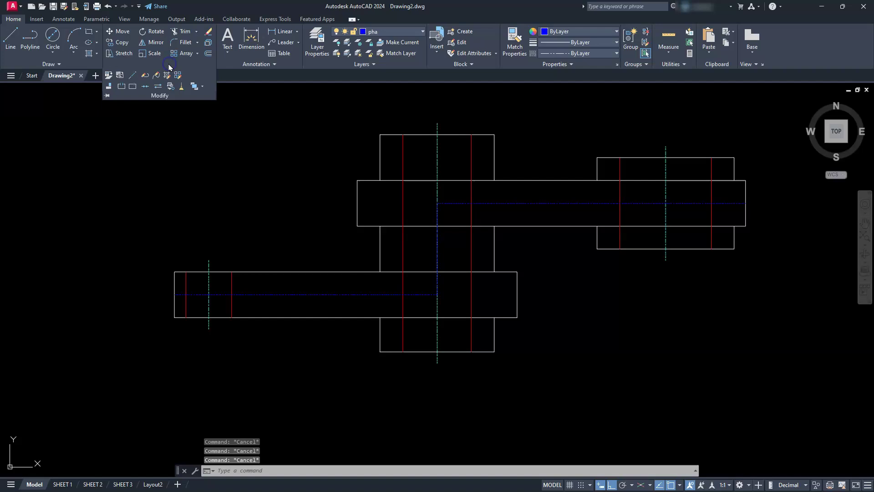
pyautogui.click(134, 75)
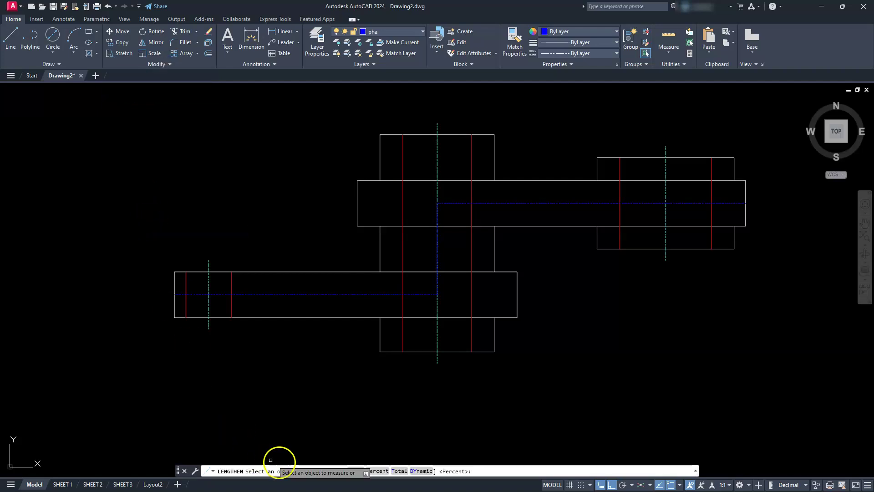
pyautogui.click(354, 473)
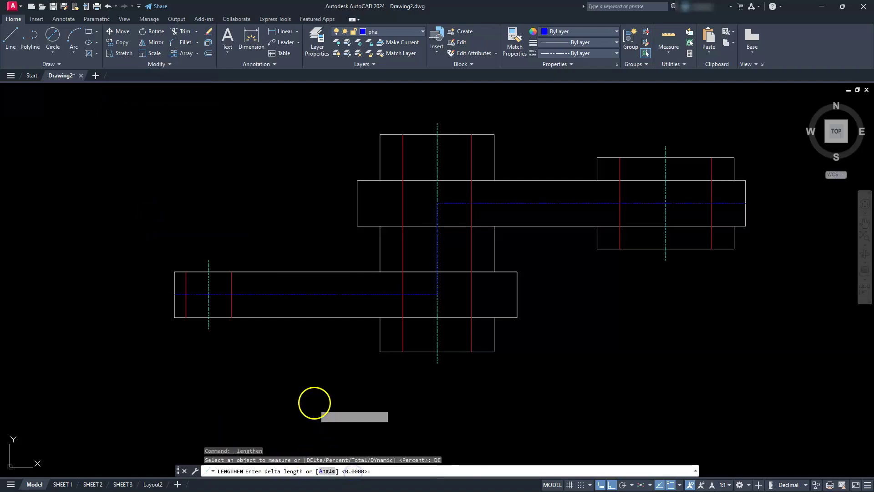
pyautogui.write('8')
pyautogui.press('Return')
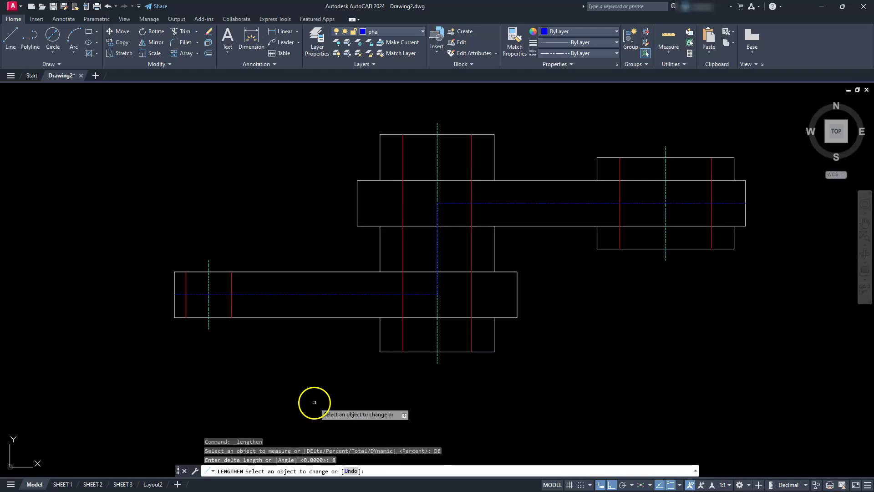
pyautogui.click(200, 292)
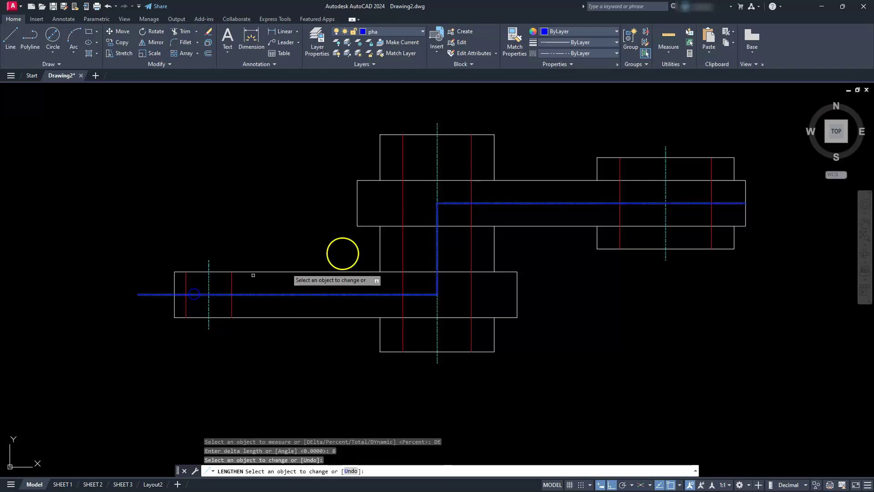
pyautogui.click(724, 202)
pyautogui.press('Escape')
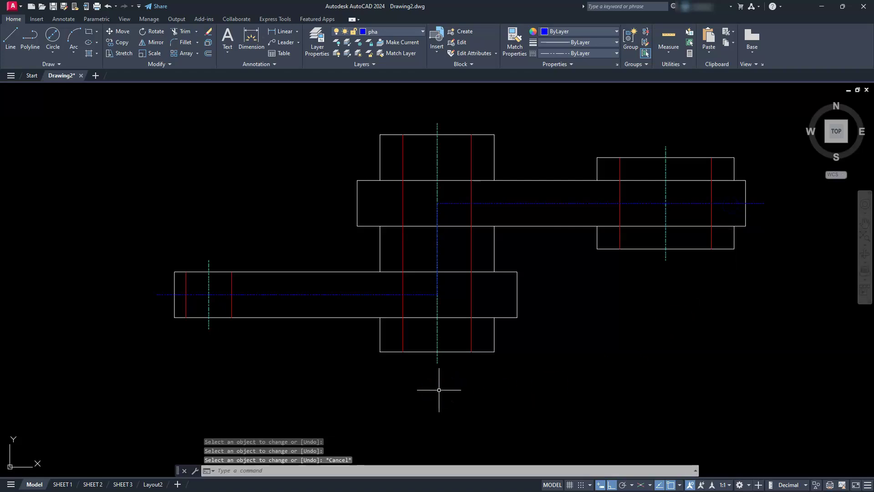
pyautogui.write('L')
pyautogui.press('Return')
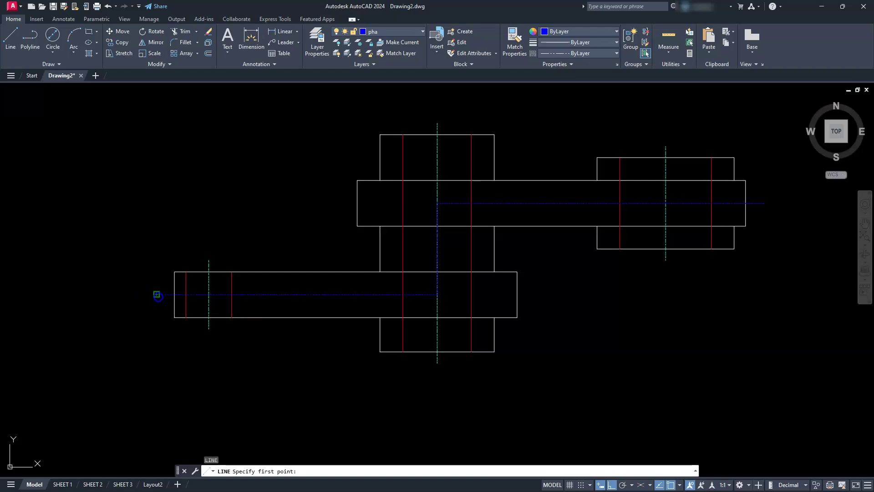
# Step: Draw 30-unit vertical legs down from the left and right ends of the section path
pyautogui.click(157, 295)
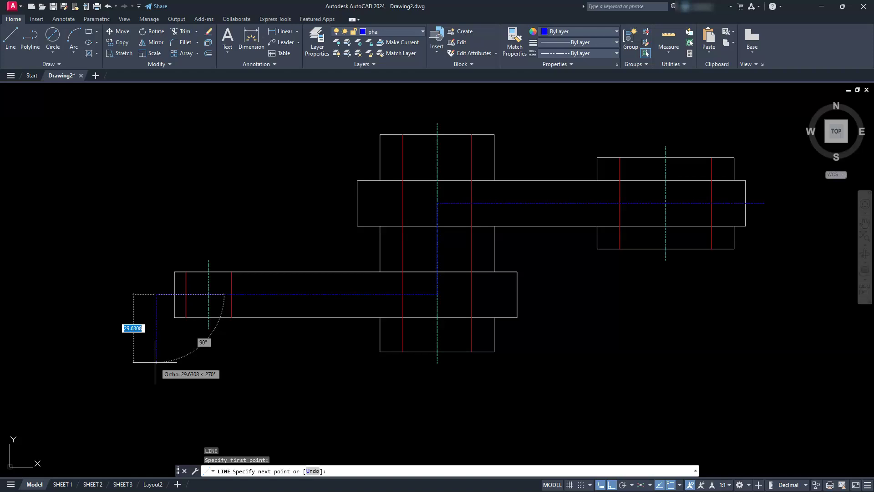
pyautogui.write('30')
pyautogui.press('Return')
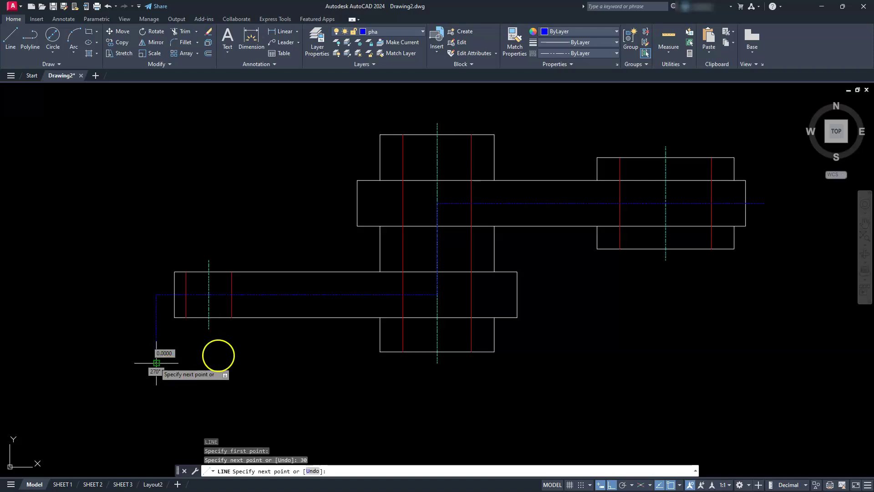
pyautogui.press('Escape')
pyautogui.write('l')
pyautogui.press('Return')
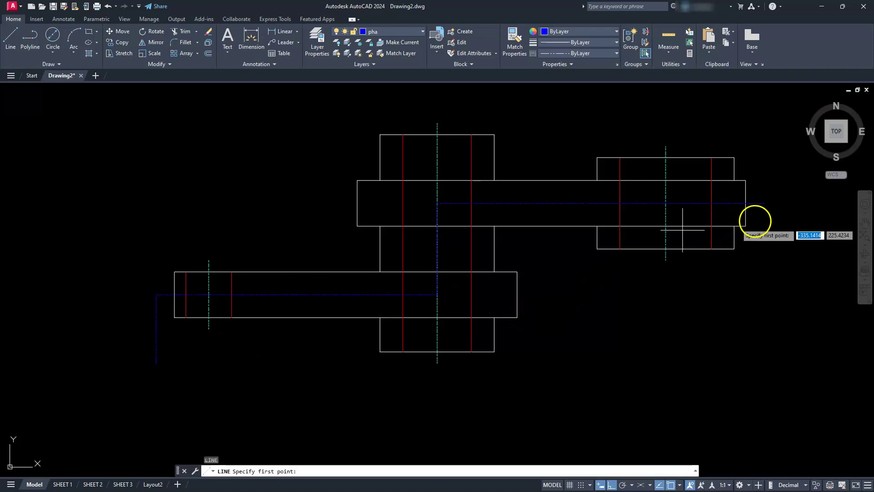
pyautogui.click(764, 203)
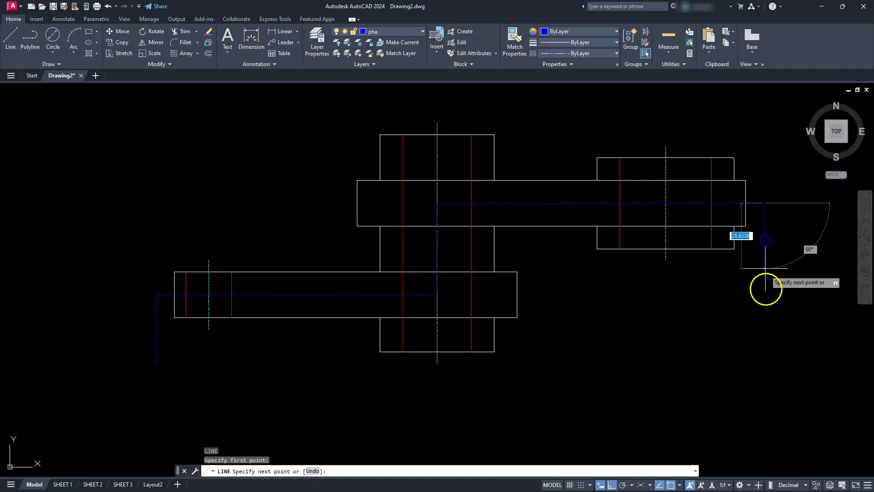
pyautogui.write('30')
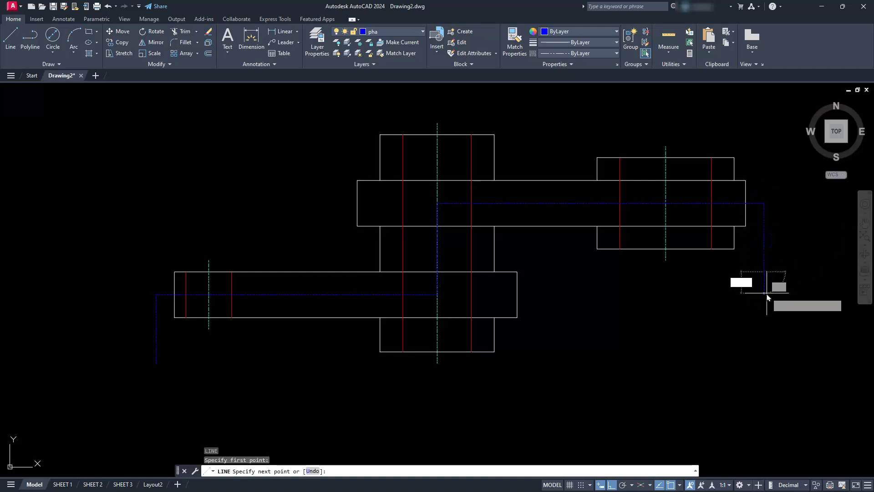
pyautogui.press('Return')
pyautogui.press('Escape')
pyautogui.press('Escape')
pyautogui.press('Escape')
# Step: Select the path and both legs and JOIN them into a single polyline
pyautogui.click(777, 202)
pyautogui.click(764, 223)
pyautogui.click(211, 334)
pyautogui.click(123, 372)
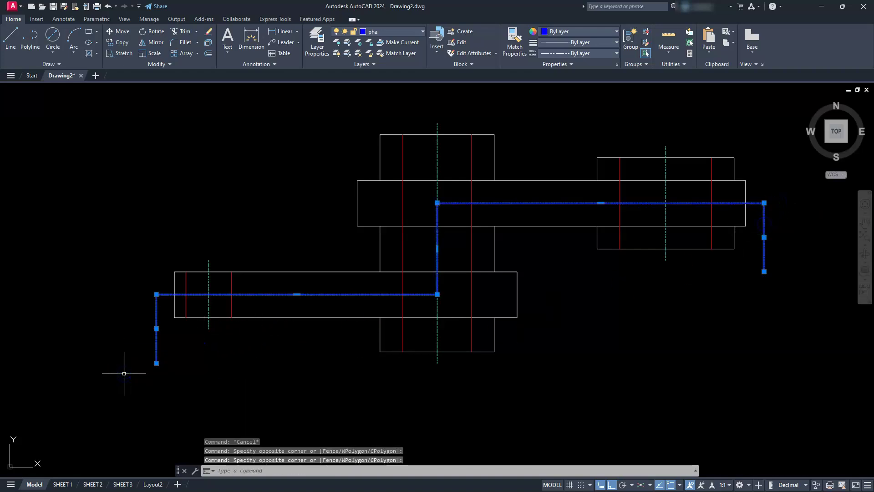
pyautogui.write('j')
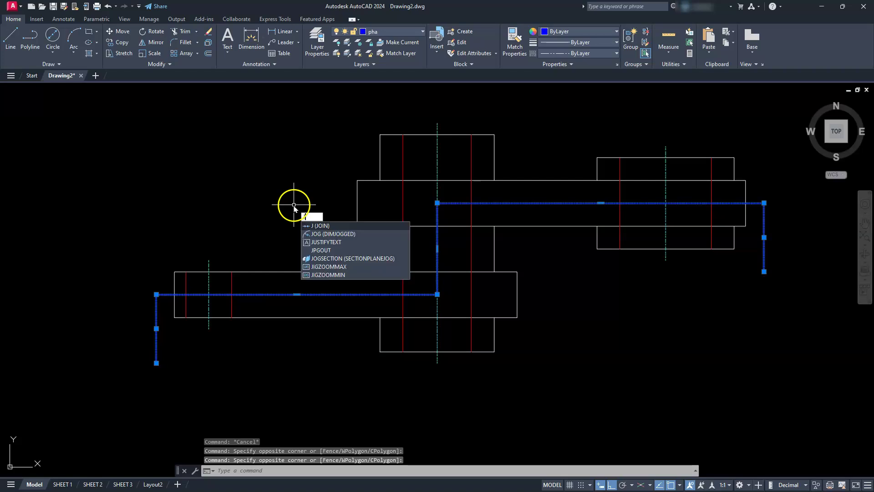
pyautogui.press('Return')
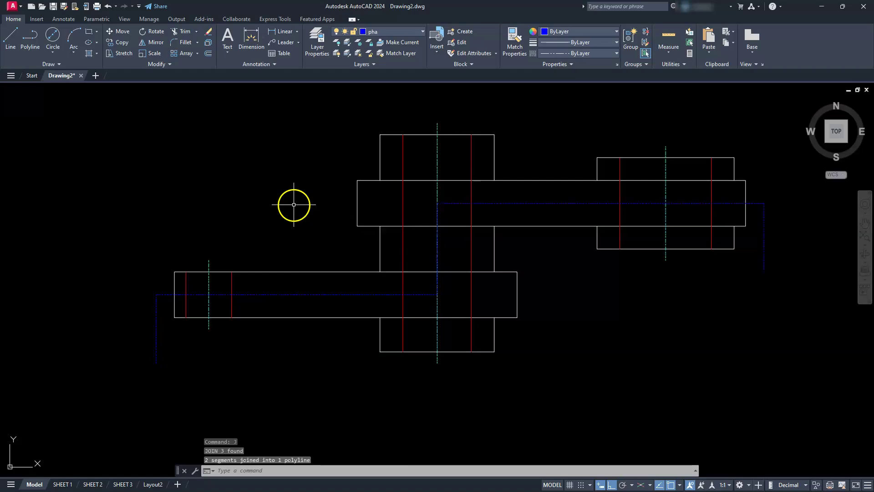
pyautogui.click(155, 337)
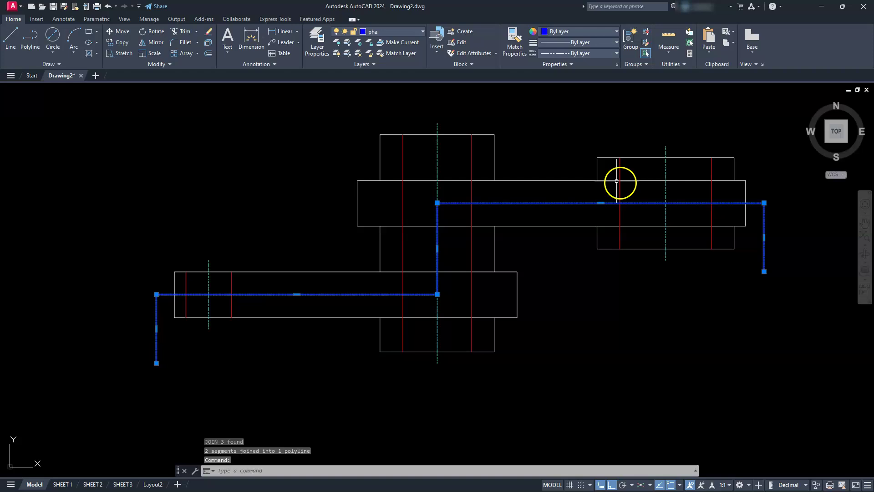
pyautogui.press('Escape')
pyautogui.moveTo(441, 386); pyautogui.dragTo(451, 331, button='middle')
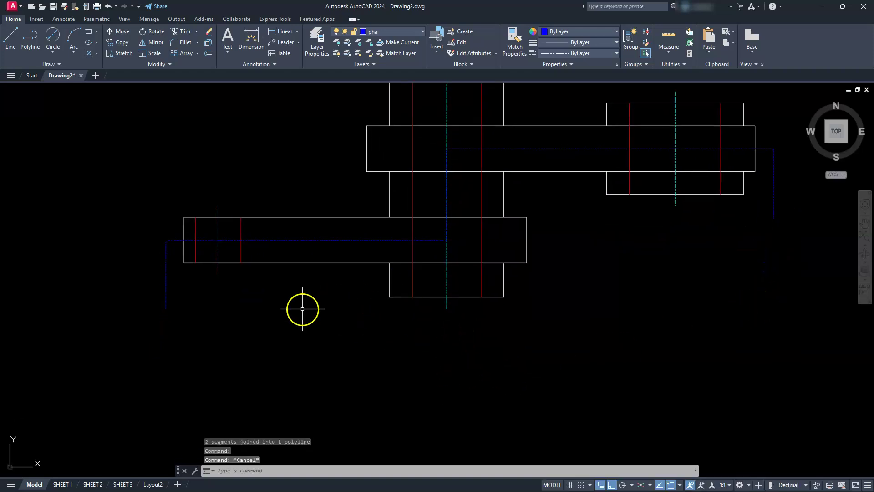
pyautogui.press('Escape')
pyautogui.moveTo(94, 488)
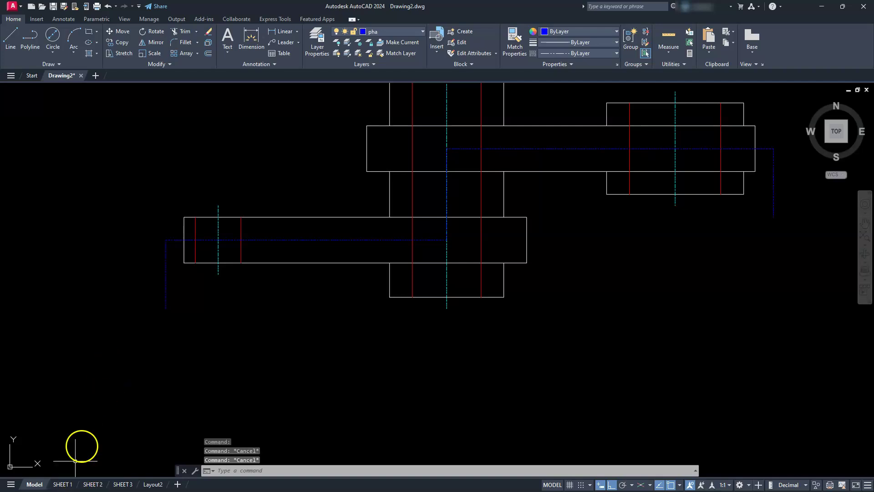
pyautogui.click(91, 484)
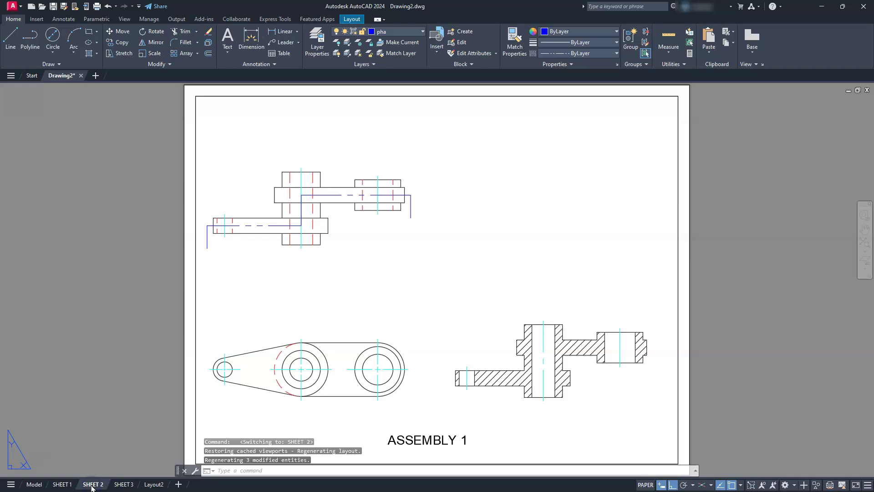
pyautogui.scroll(5, 234, 215)
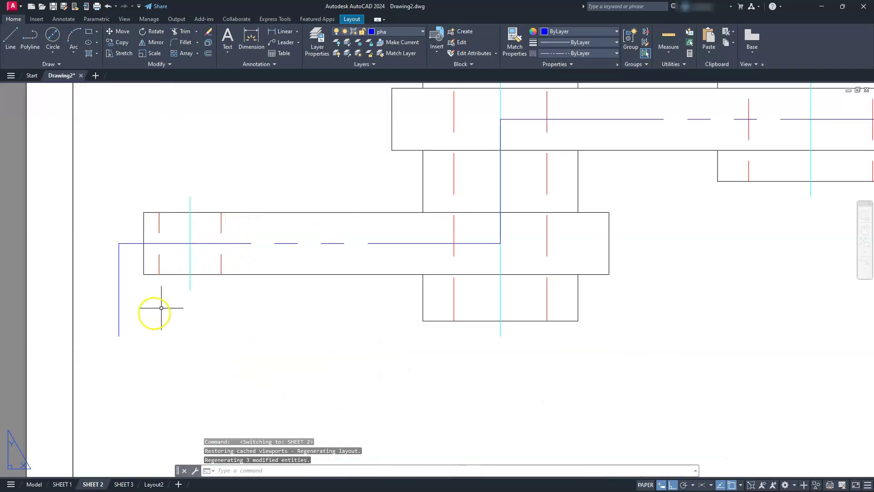
pyautogui.scroll(-3, 433, 262)
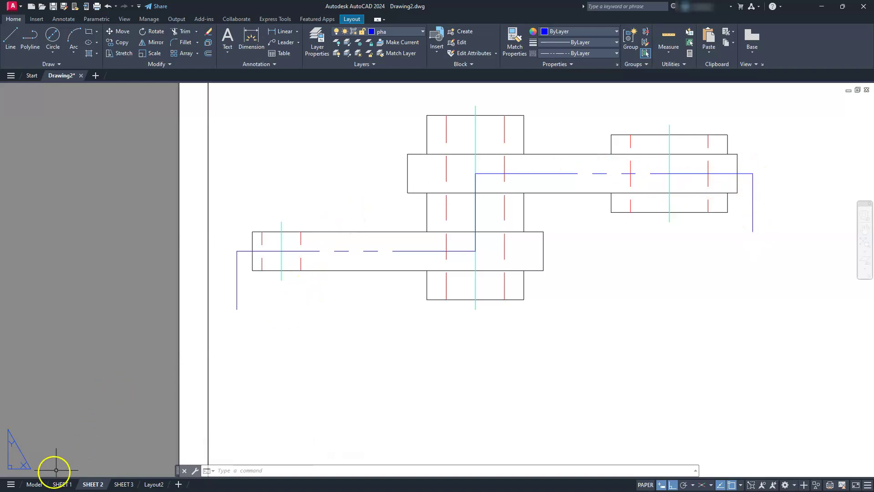
pyautogui.click(34, 484)
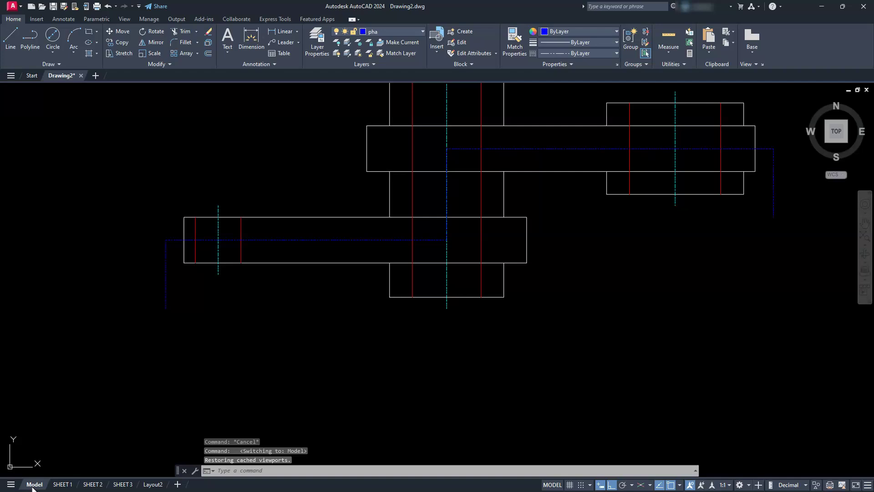
# Step: Set the annotation scale to 1:60
pyautogui.press('Escape')
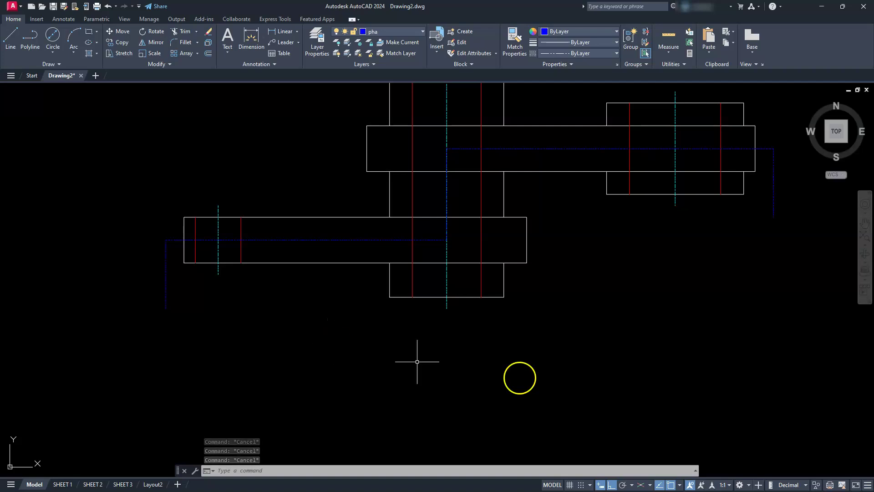
pyautogui.click(727, 485)
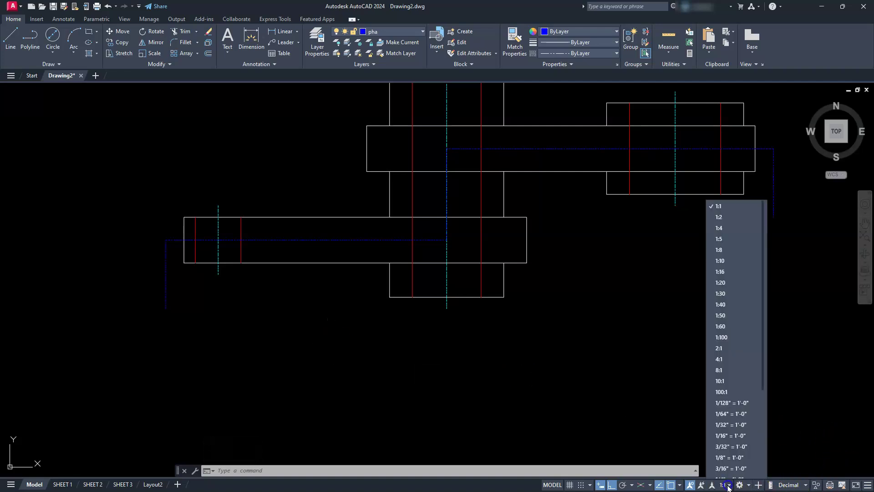
pyautogui.click(723, 320)
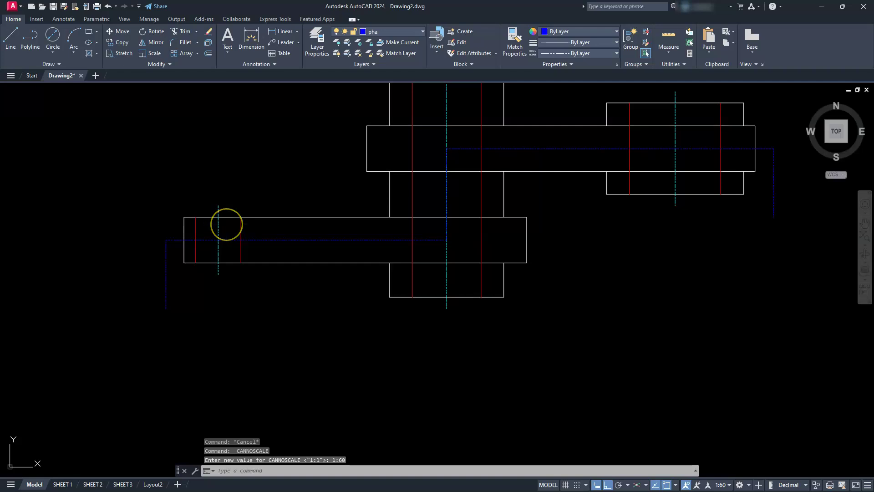
# Step: Make Annotative the current dimension style in the Dimension Style Manager
pyautogui.write('d')
pyautogui.press('Return')
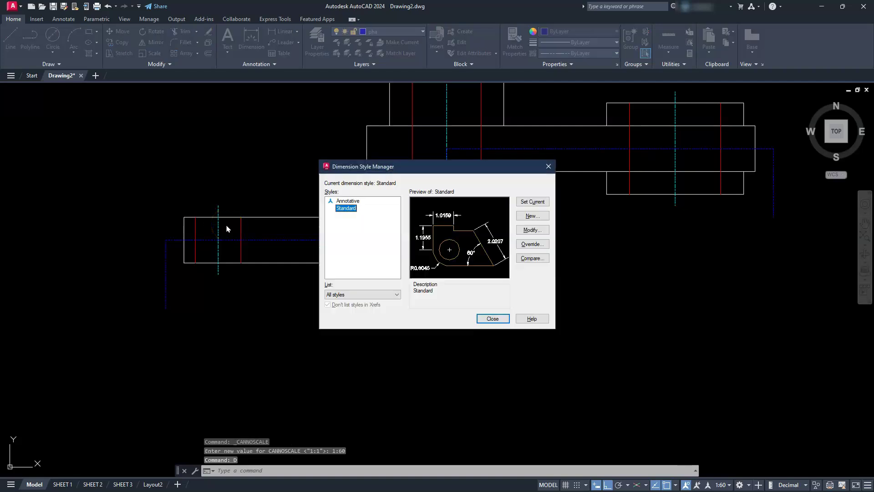
pyautogui.click(341, 202)
pyautogui.doubleClick(343, 203)
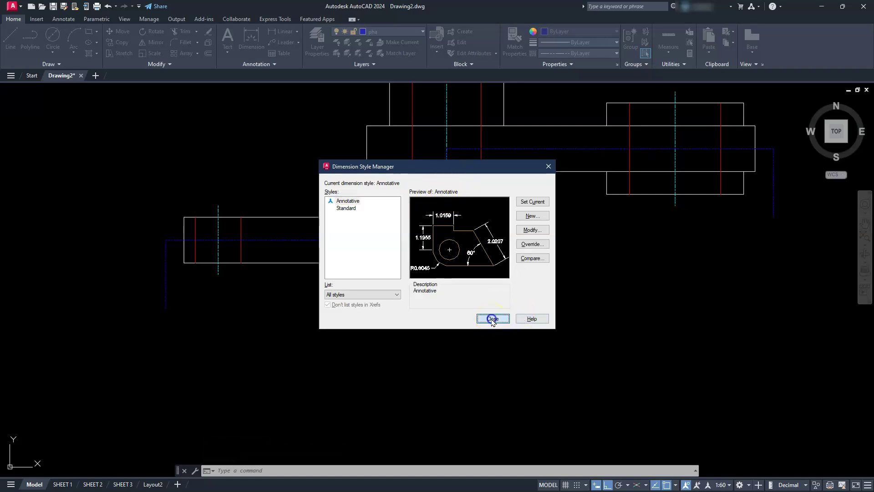
pyautogui.click(492, 319)
# Step: Place a 75.4745 linear dimension below the top view and explode it
pyautogui.click(268, 31)
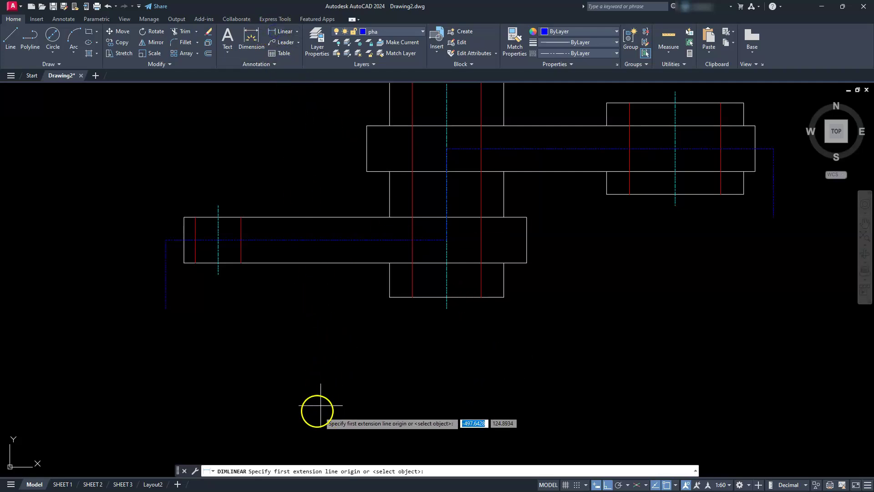
pyautogui.click(313, 404)
pyautogui.click(485, 403)
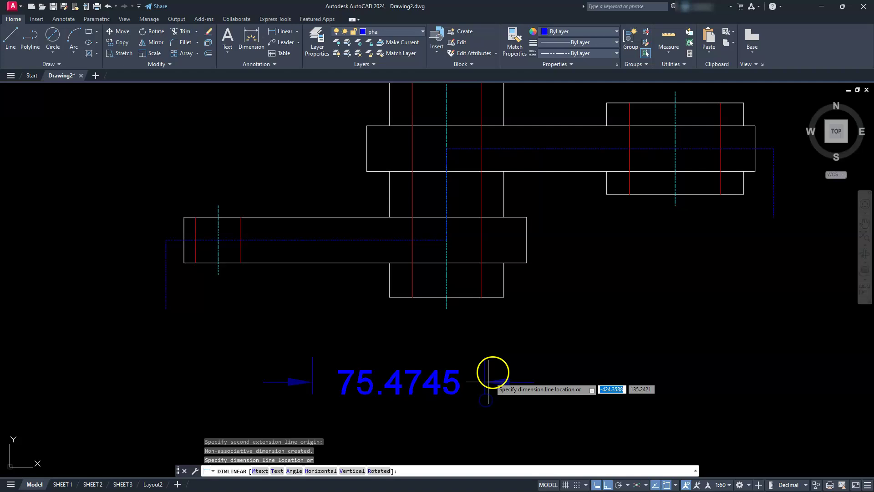
pyautogui.click(495, 368)
pyautogui.press('Escape')
pyautogui.press('Escape')
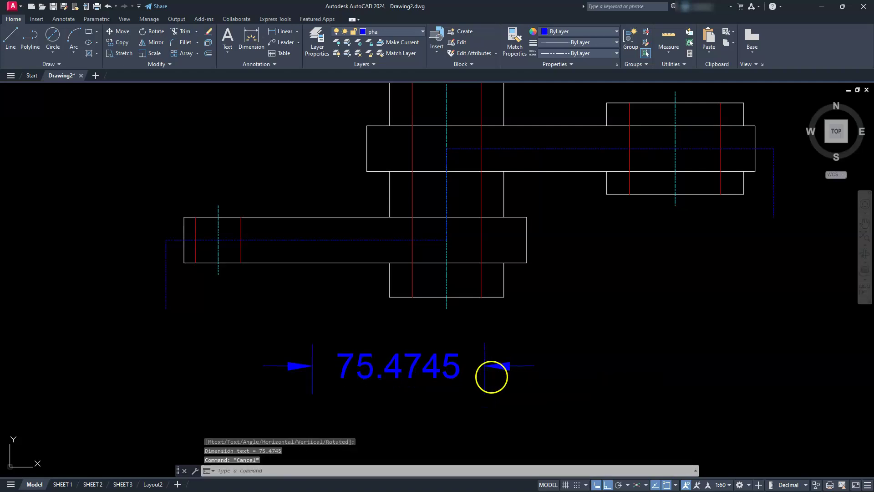
pyautogui.click(491, 346)
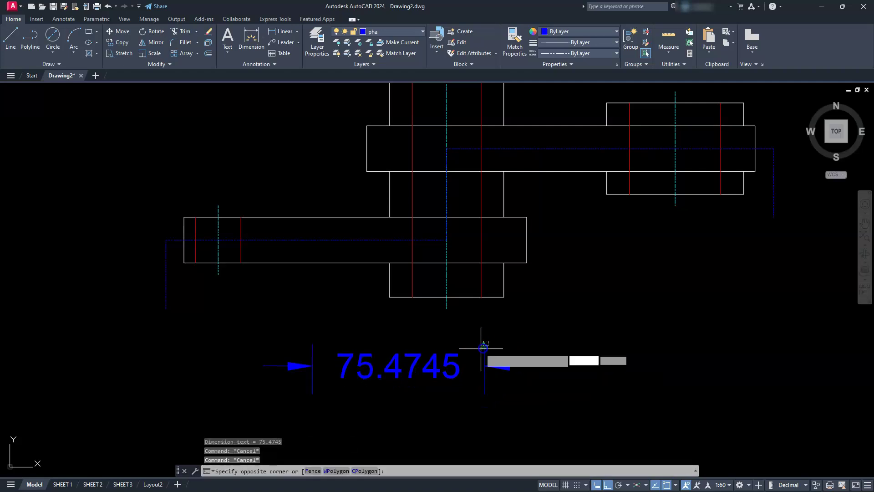
pyautogui.click(457, 354)
pyautogui.click(460, 360)
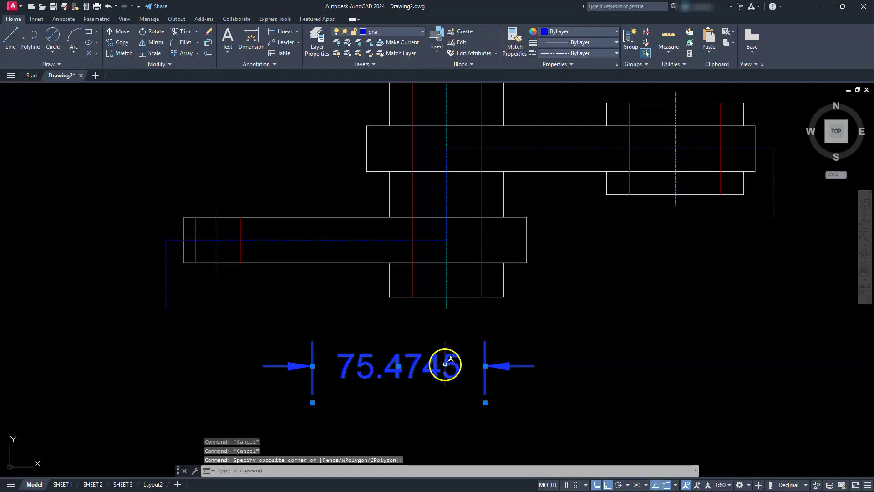
pyautogui.click(209, 42)
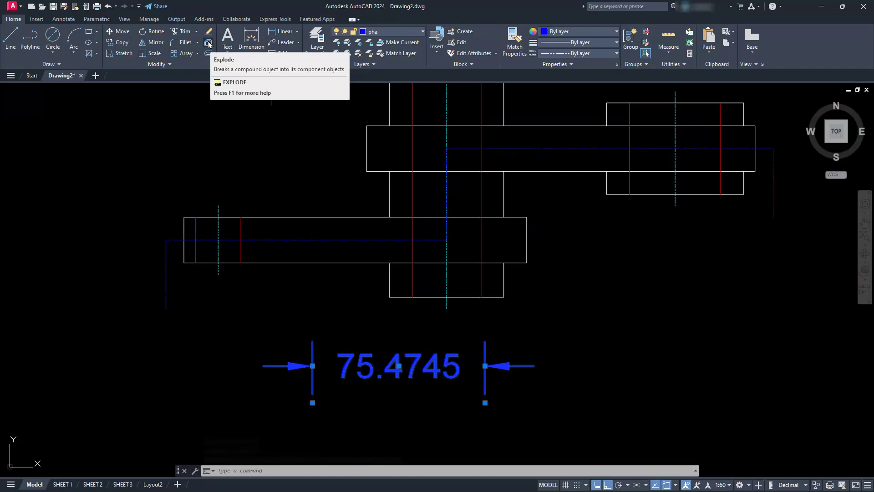
pyautogui.press('Escape')
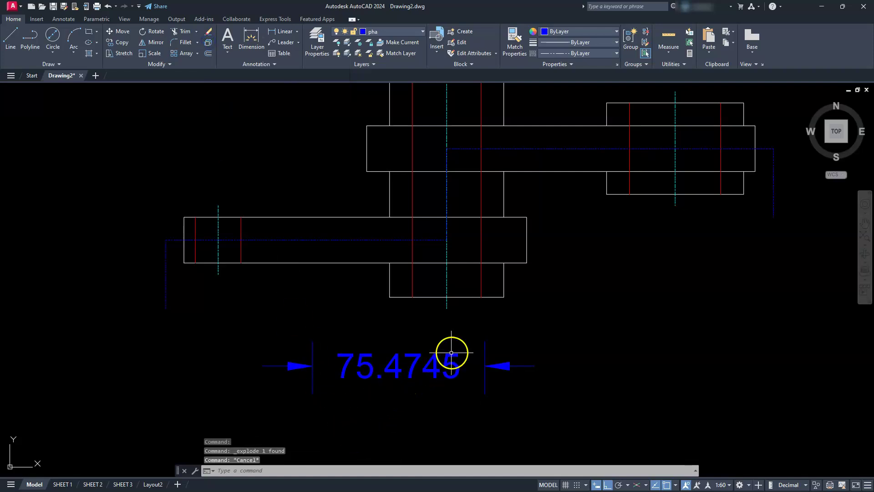
# Step: Erase the exploded dimension's text, extension and leader lines, keeping only the arrowheads
pyautogui.moveTo(487, 343); pyautogui.dragTo(299, 354)
pyautogui.moveTo(512, 401)
pyautogui.mouseDown()
pyautogui.moveTo(495, 385)
pyautogui.moveTo(302, 410)
pyautogui.moveTo(273, 351)
pyautogui.mouseUp()
pyautogui.press('Delete')
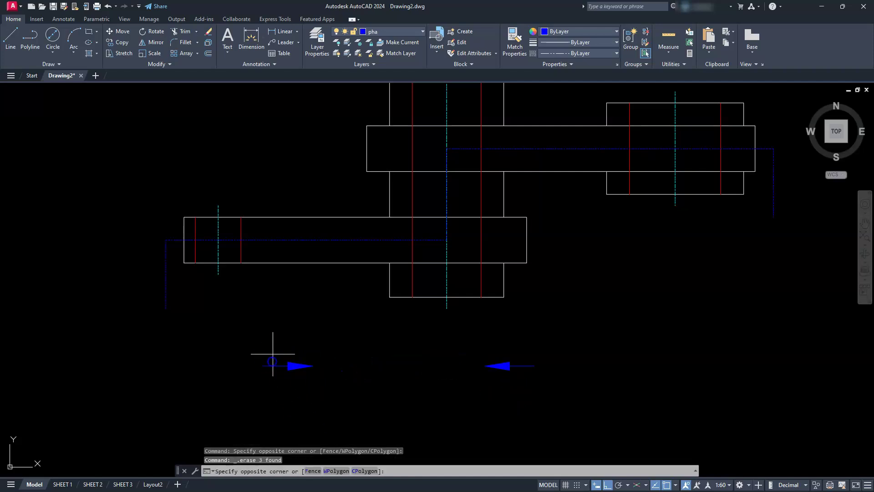
pyautogui.moveTo(406, 373)
pyautogui.mouseDown()
pyautogui.moveTo(510, 351)
pyautogui.moveTo(521, 384)
pyautogui.mouseUp()
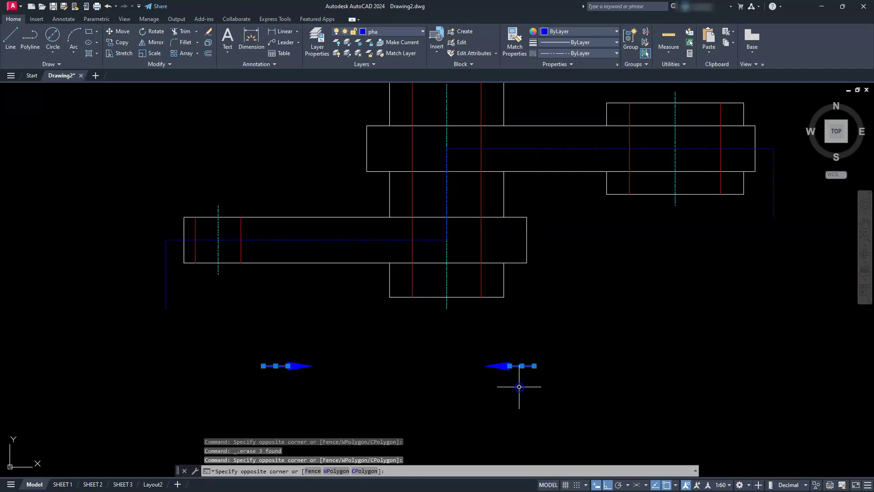
pyautogui.press('Delete')
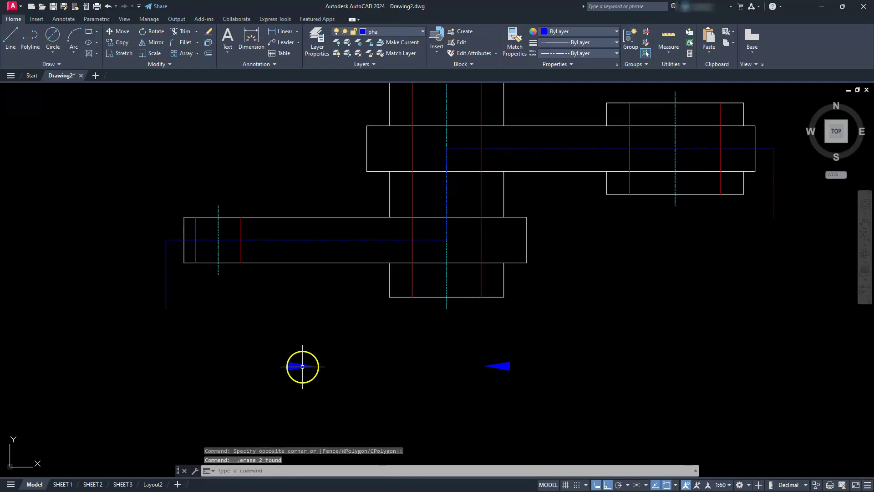
pyautogui.press('Escape')
pyautogui.click(299, 359)
pyautogui.click(278, 390)
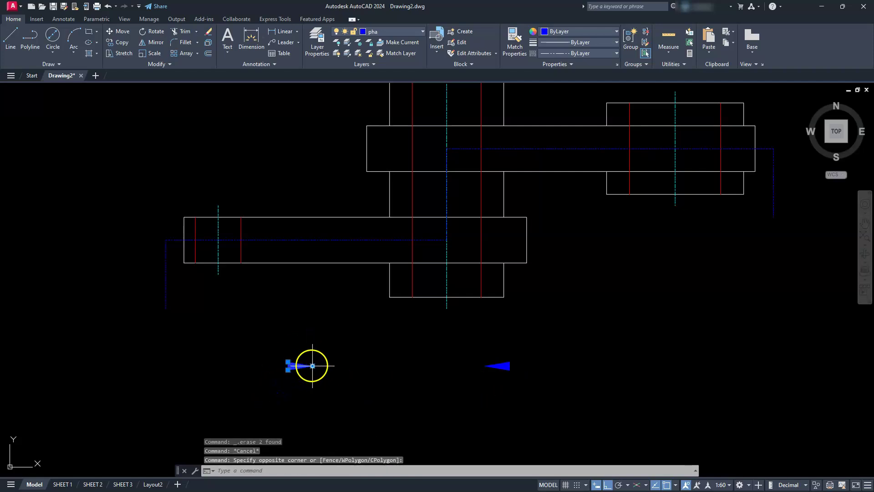
pyautogui.click(312, 366)
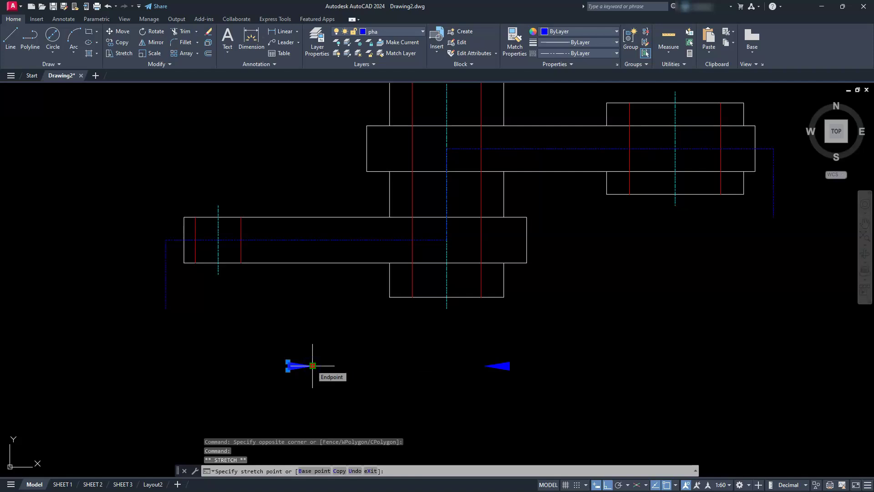
# Step: Move the left and right arrowheads onto the section path's end legs
pyautogui.press('space')
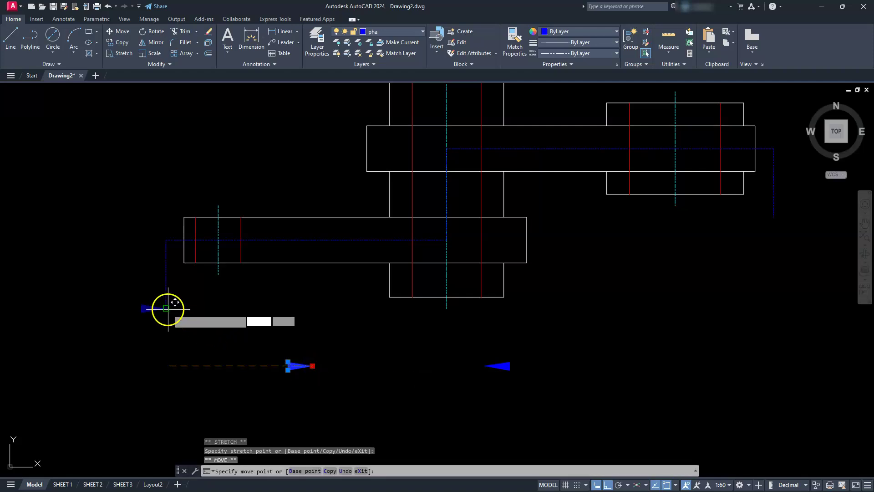
pyautogui.click(166, 308)
pyautogui.press('Escape')
pyautogui.press('Escape')
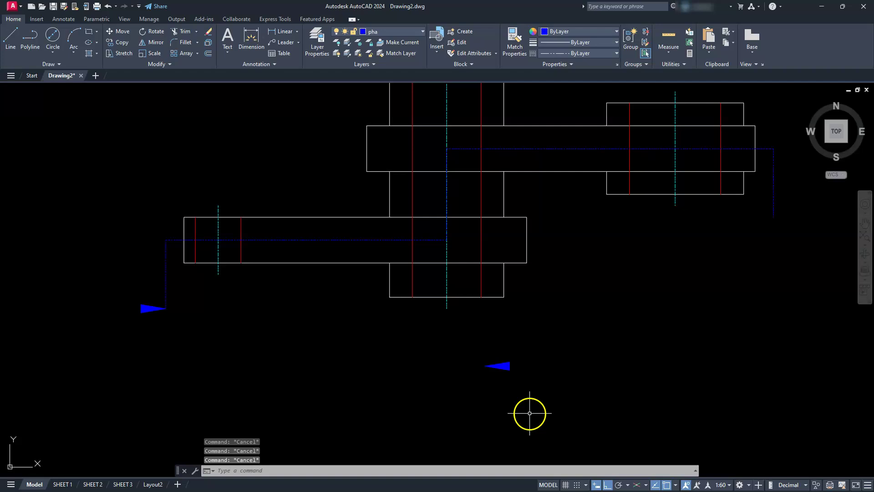
pyautogui.click(487, 377)
pyautogui.click(504, 351)
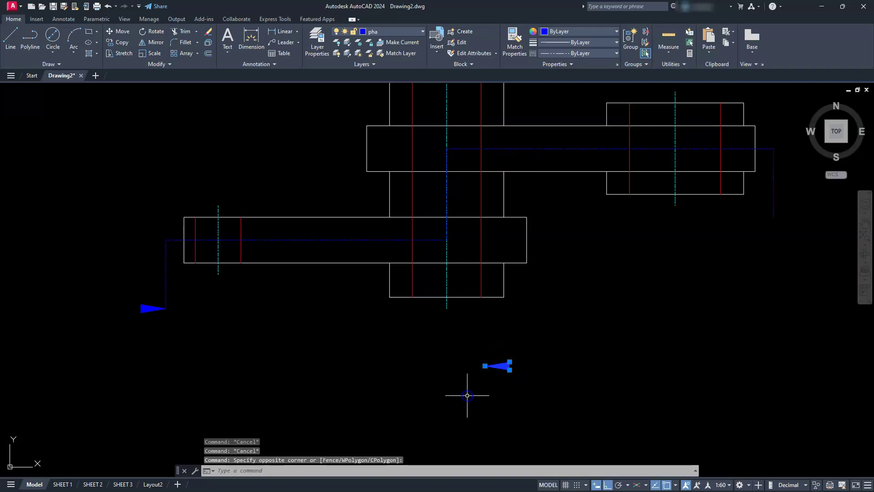
pyautogui.click(485, 366)
pyautogui.press('space')
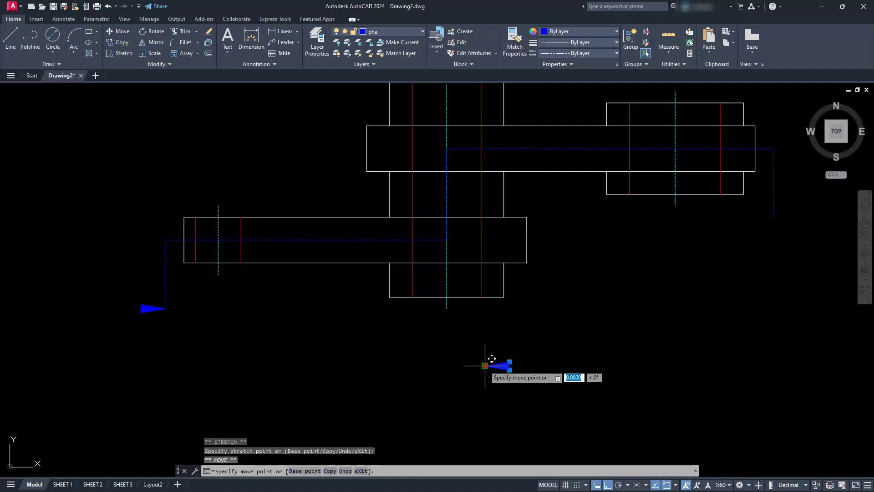
pyautogui.click(774, 217)
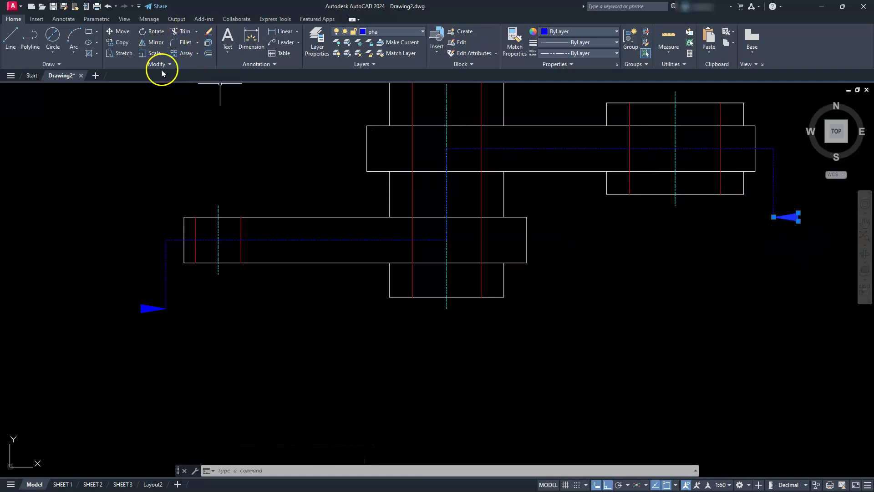
# Step: Start a Rotate on the right arrowhead, cancel it, and zoom in on the arrowhead
pyautogui.click(152, 31)
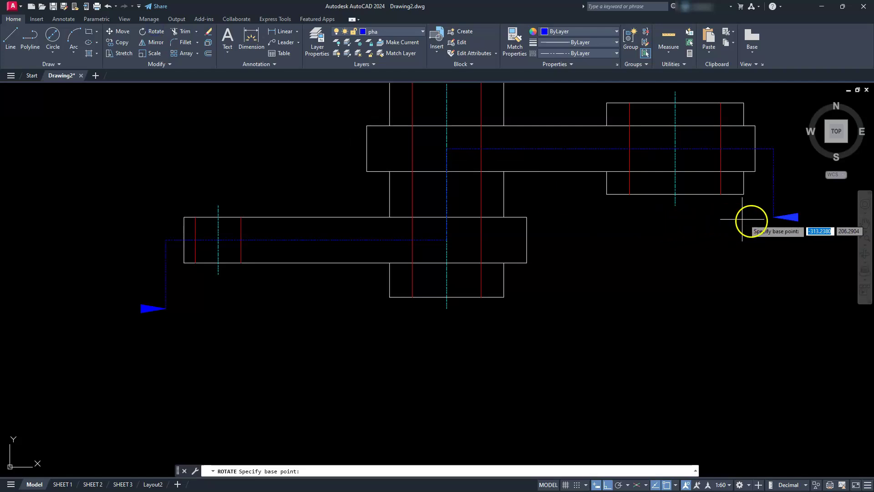
pyautogui.click(772, 218)
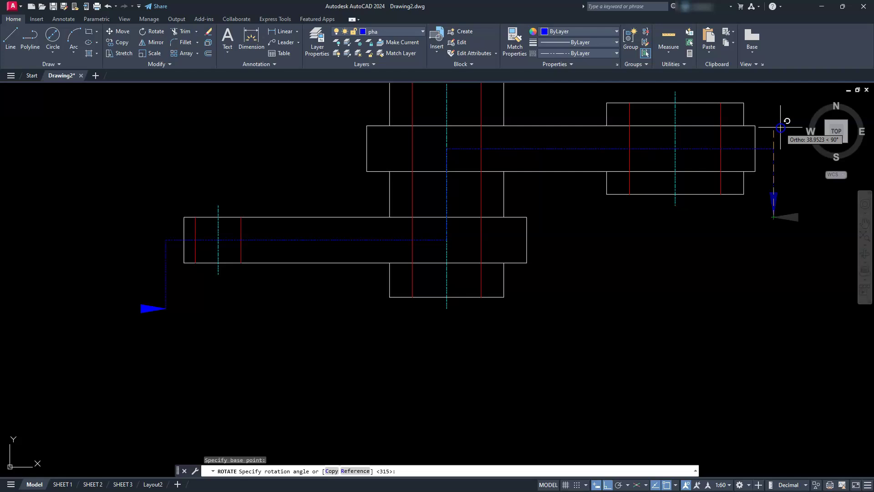
pyautogui.press('Escape')
pyautogui.press('Escape')
pyautogui.moveTo(326, 283); pyautogui.dragTo(555, 276, button='middle')
pyautogui.scroll(4, 481, 305)
pyautogui.scroll(3, 394, 343)
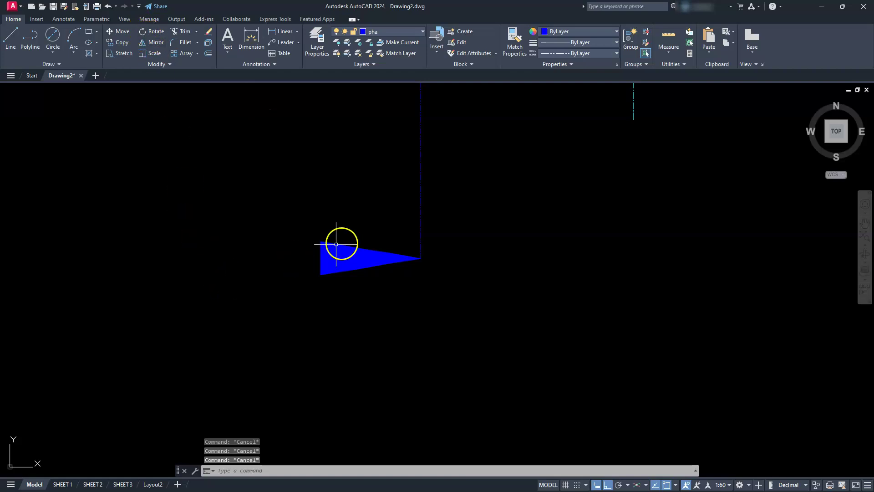
# Step: Grip-rotate the arrowhead about its tip so it points straight down
pyautogui.click(355, 321)
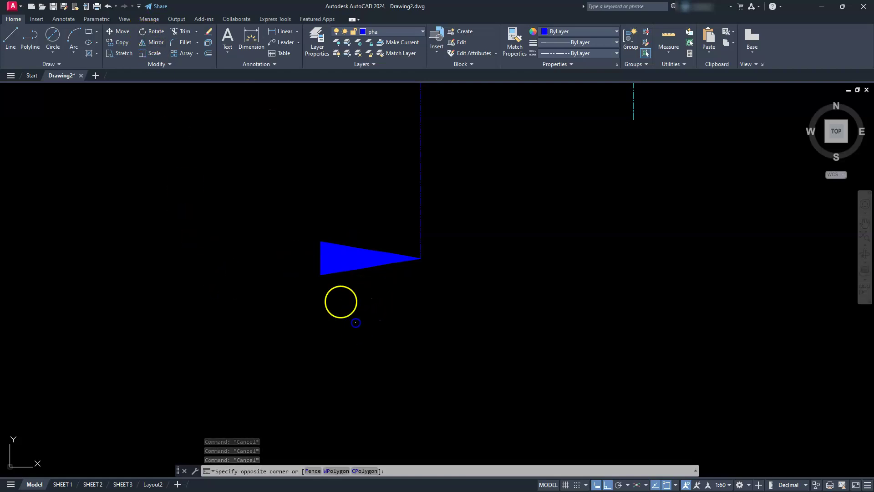
pyautogui.click(259, 208)
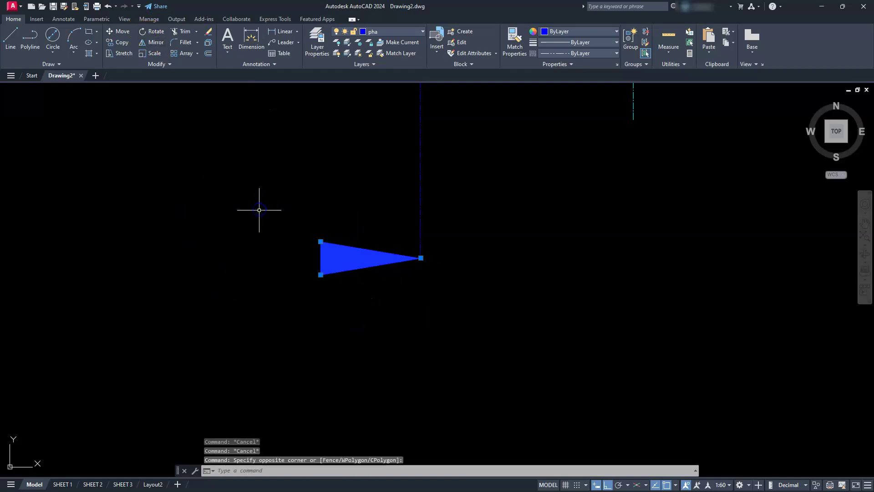
pyautogui.click(421, 258)
pyautogui.press('space')
pyautogui.press('space')
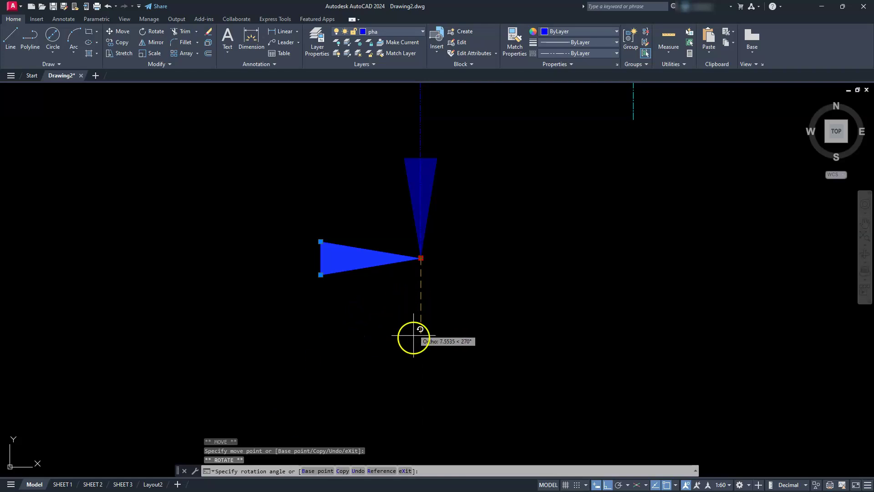
pyautogui.click(416, 390)
pyautogui.press('Escape')
pyautogui.press('Escape')
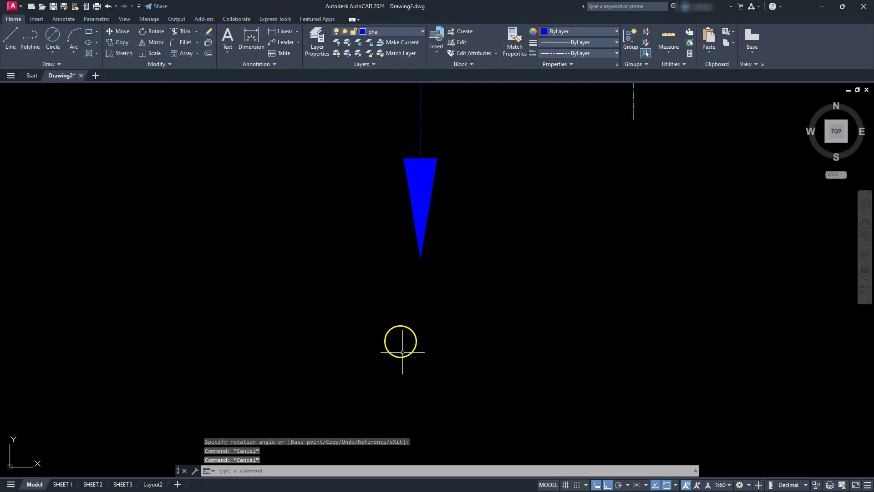
pyautogui.scroll(-3, 388, 307)
pyautogui.scroll(-2, 388, 307)
pyautogui.scroll(-3, 395, 309)
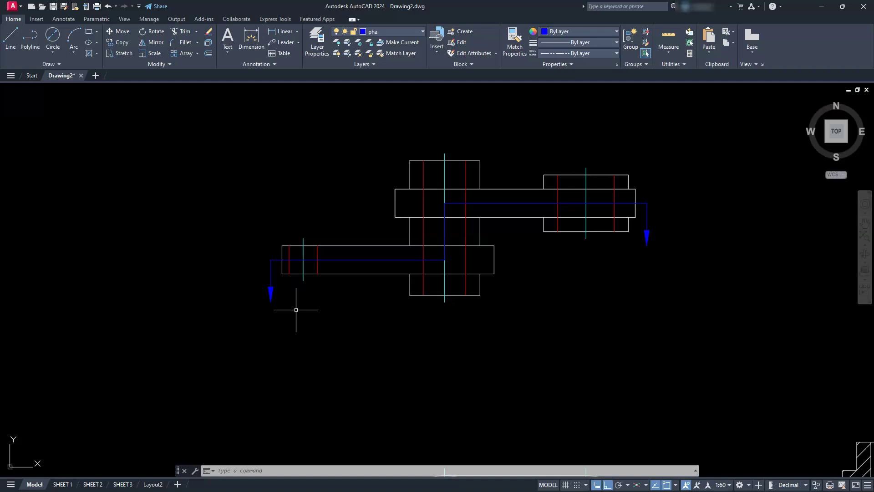
# Step: Set the status-bar annotation scale to 1:1
pyautogui.click(728, 485)
pyautogui.click(719, 206)
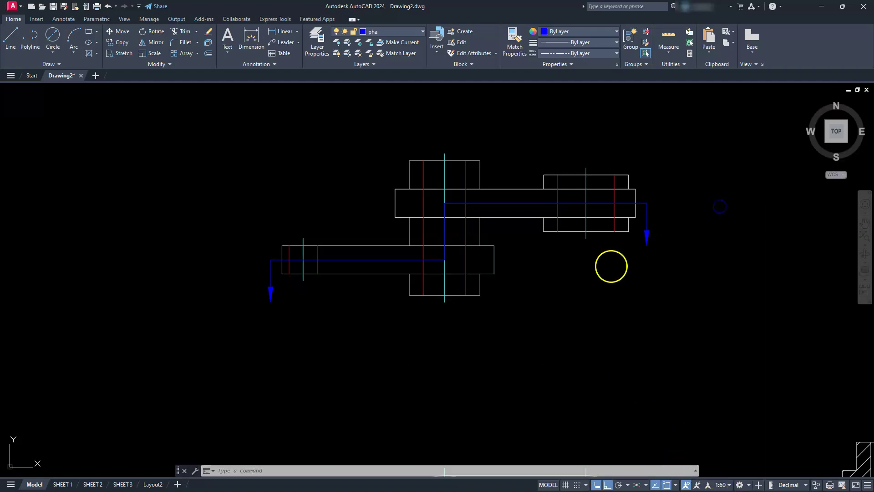
pyautogui.press('Escape')
pyautogui.press('Escape')
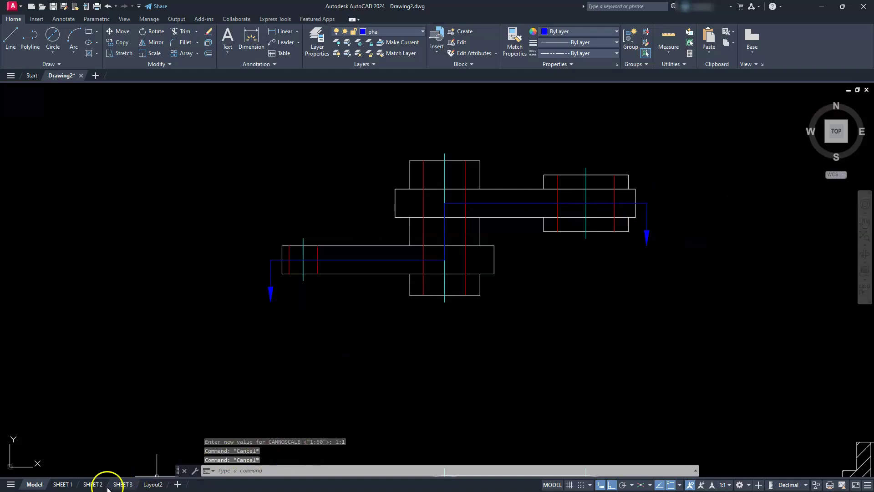
# Step: Switch to the SHEET 2 layout and frame the assembly with its section arrows
pyautogui.click(89, 485)
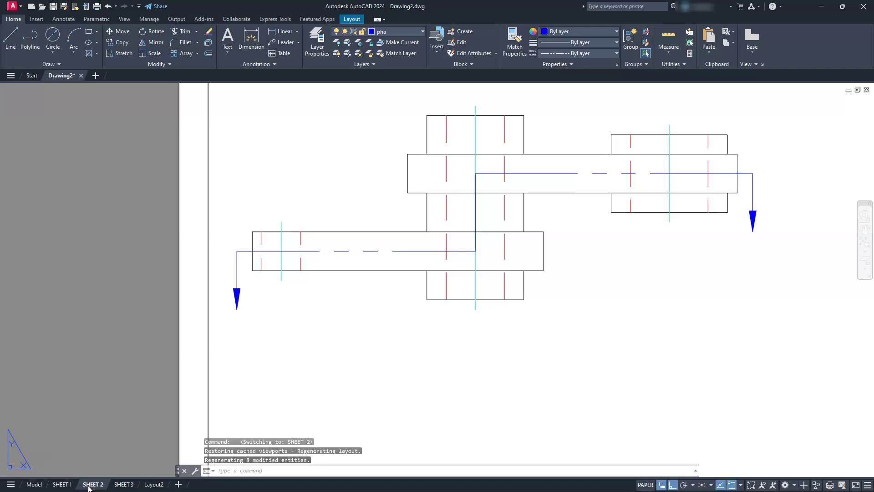
pyautogui.scroll(-3, 423, 312)
pyautogui.moveTo(423, 318); pyautogui.dragTo(392, 288, button='middle')
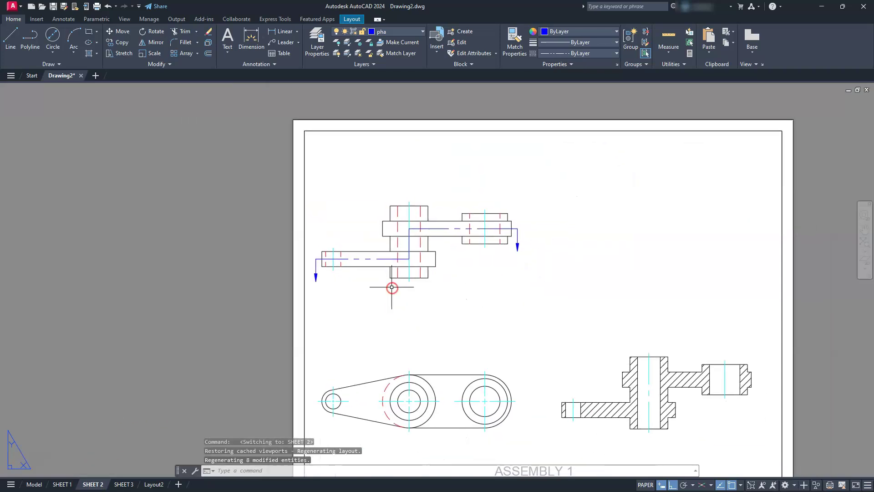
pyautogui.scroll(4, 304, 267)
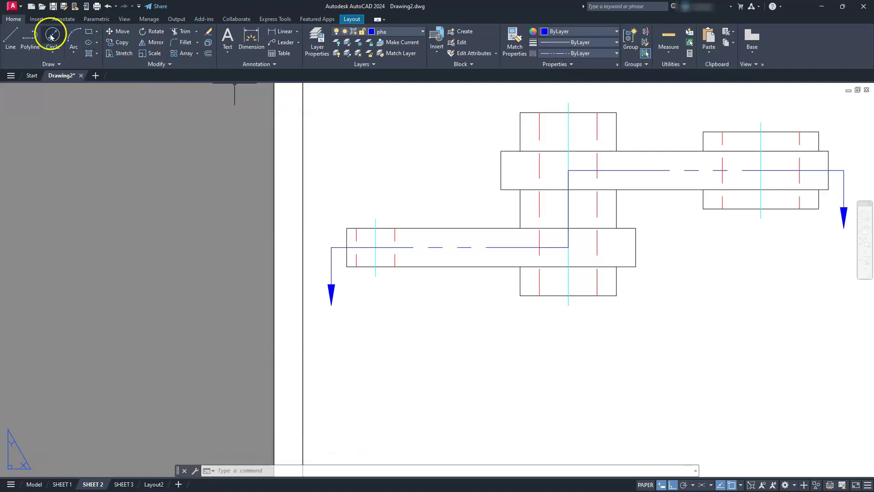
# Step: Add a top-center single-line text 'A' at the left arrowhead, default height, zero rotation
pyautogui.click(227, 49)
pyautogui.click(245, 89)
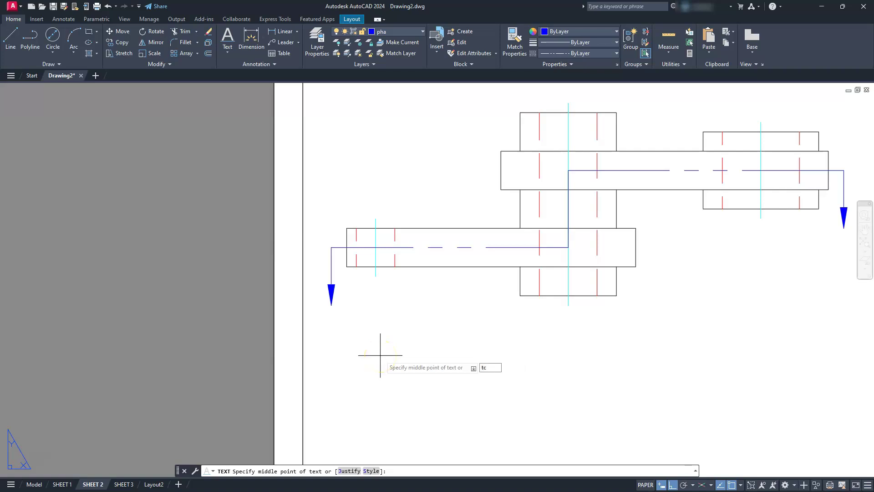
pyautogui.press('Return')
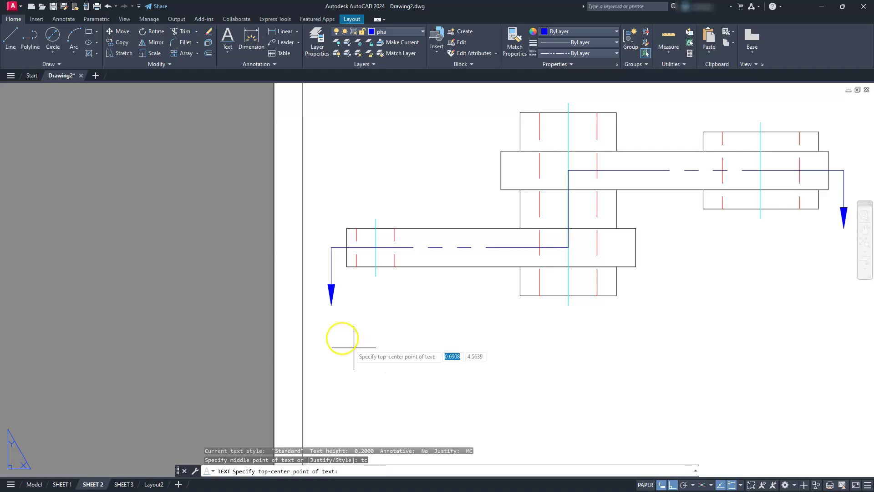
pyautogui.click(331, 305)
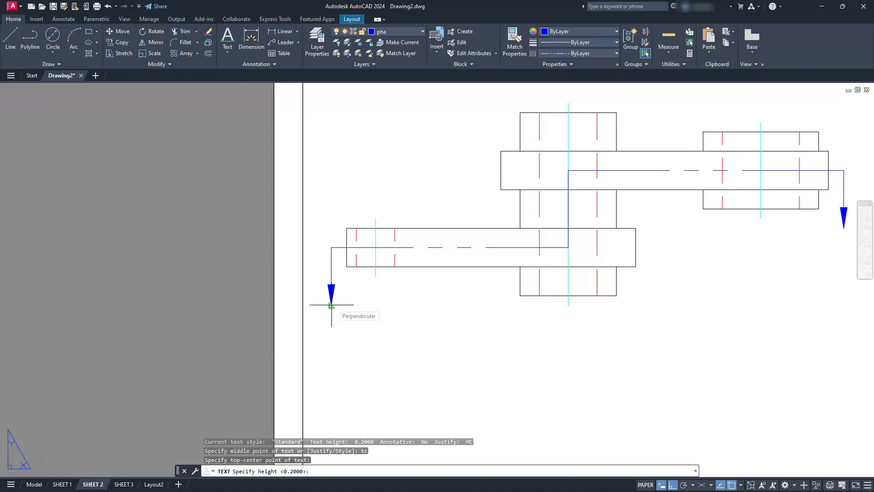
pyautogui.press('Return')
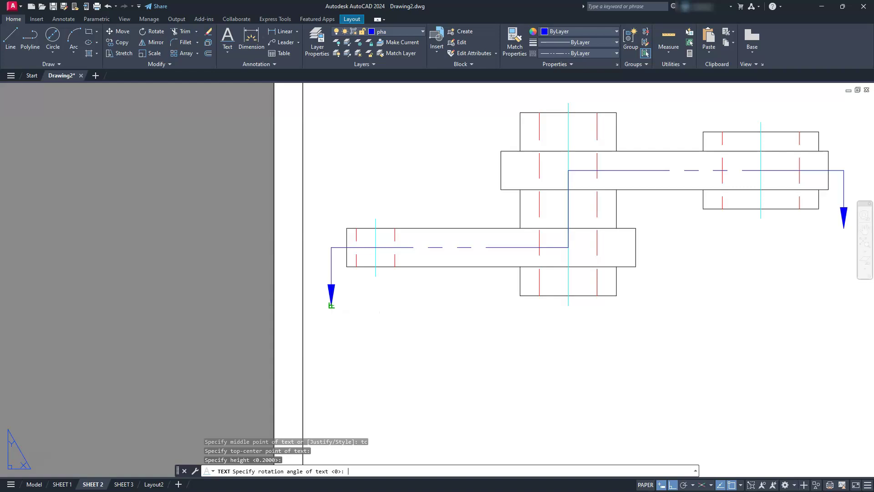
pyautogui.press('Return')
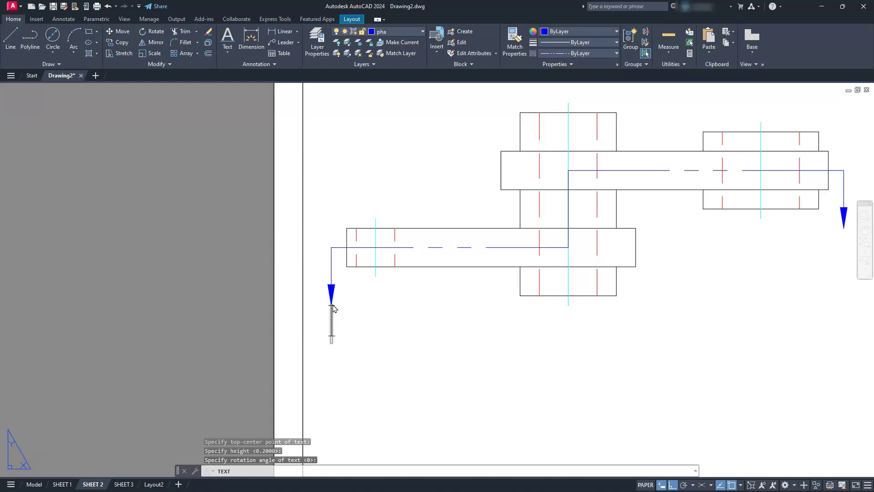
pyautogui.write('a')
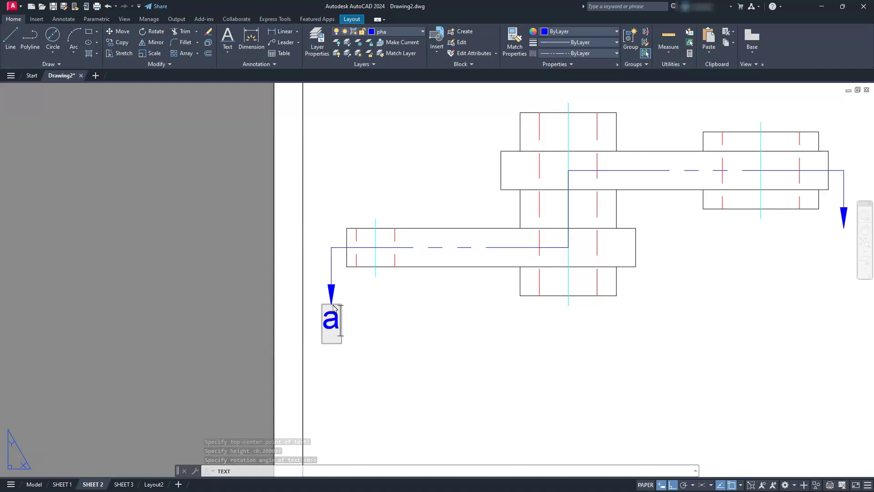
pyautogui.press('BackSpace')
pyautogui.write('A')
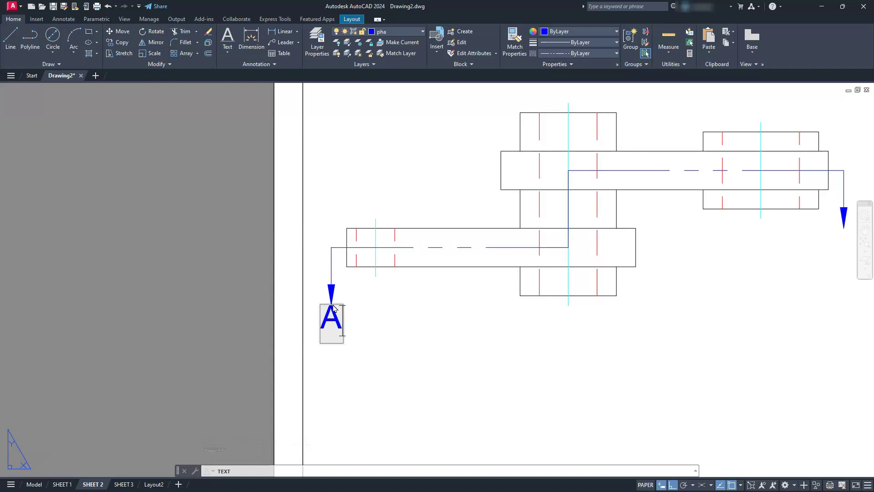
pyautogui.click(423, 376)
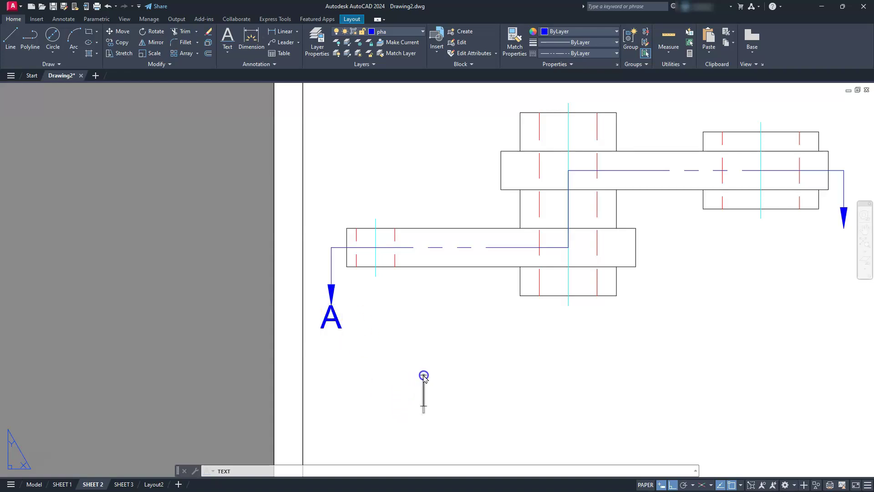
pyautogui.press('Return')
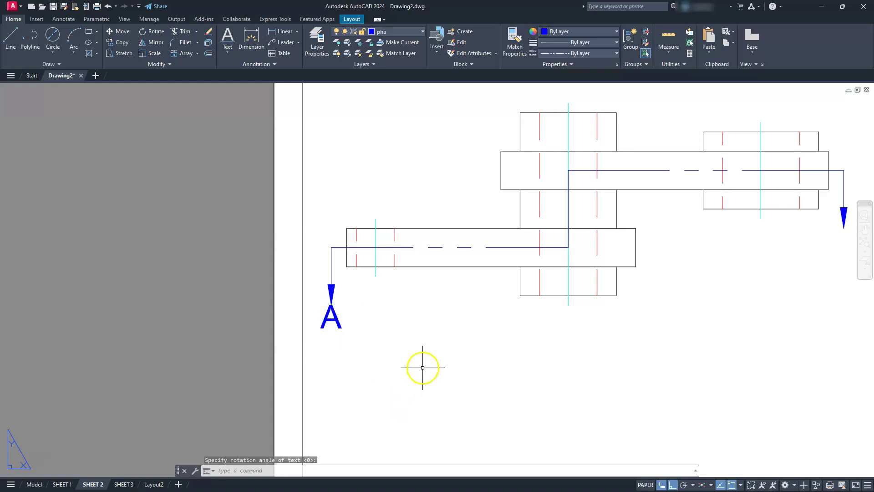
pyautogui.press('Escape')
pyautogui.press('Escape')
pyautogui.press('Escape')
# Step: Move the A label slightly lower beneath the left arrowhead
pyautogui.write('M')
pyautogui.press('Return')
pyautogui.click(351, 315)
pyautogui.click(333, 328)
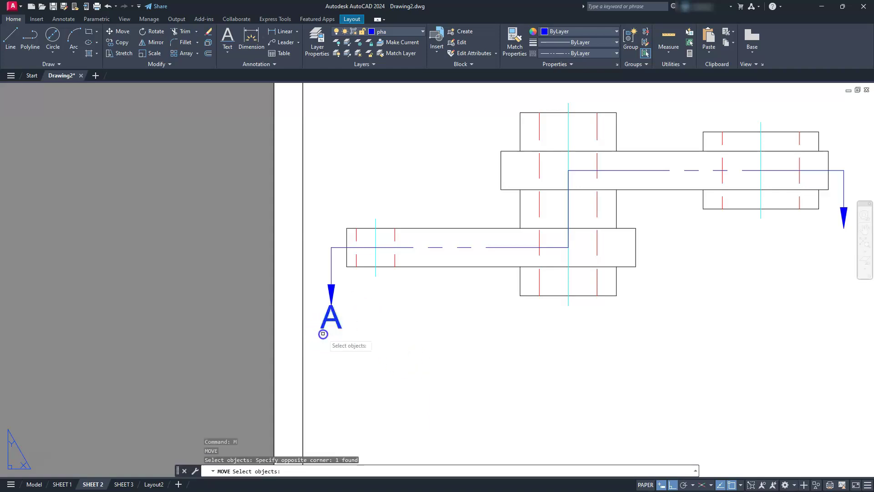
pyautogui.rightClick(381, 322)
pyautogui.click(400, 314)
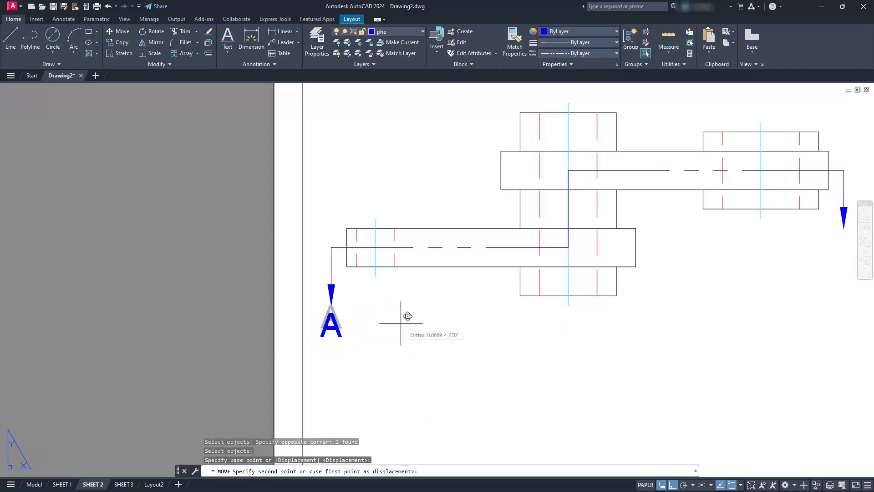
pyautogui.click(401, 324)
pyautogui.press('Escape')
pyautogui.press('Escape')
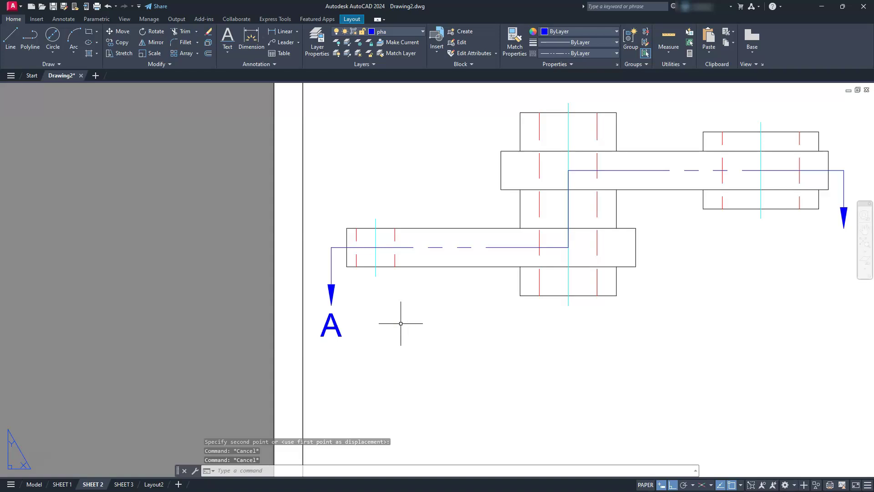
pyautogui.scroll(-5, 390, 322)
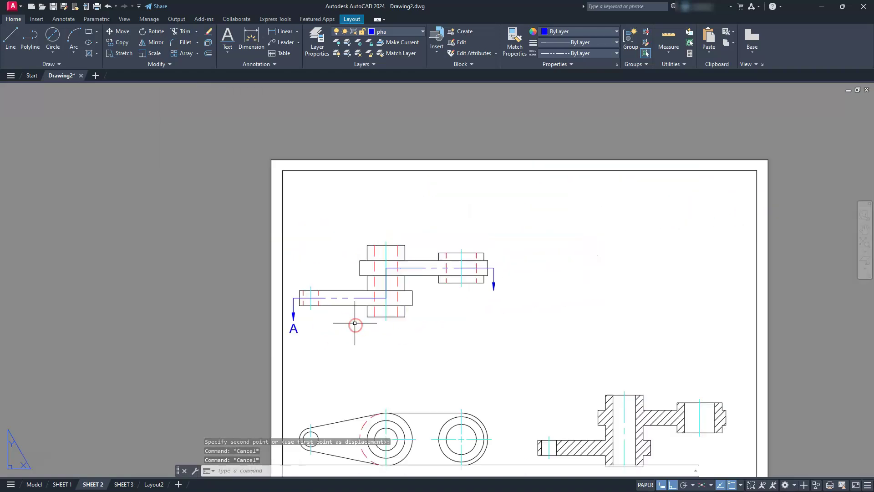
# Step: Copy the A label from the left arrow end to the right arrowhead
pyautogui.press('Return')
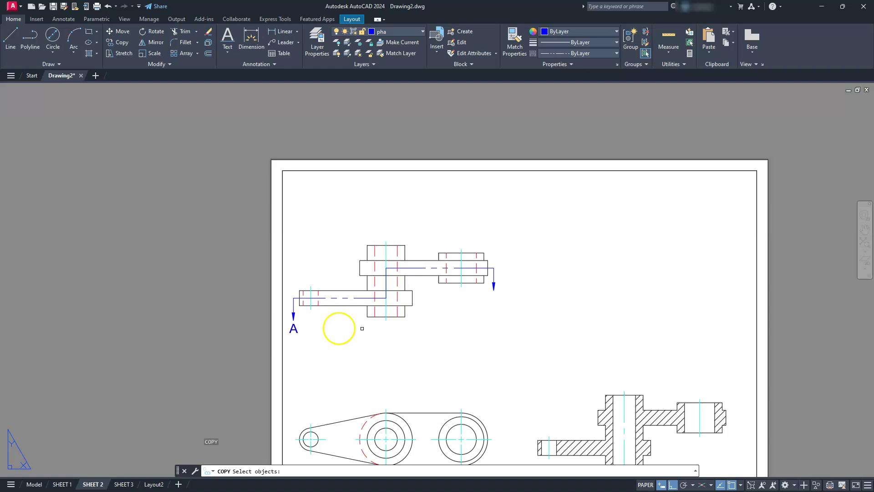
pyautogui.click(293, 328)
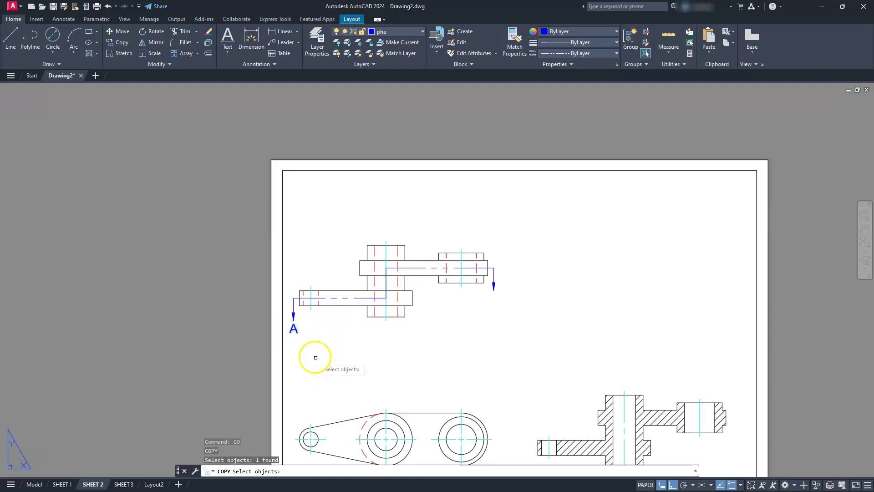
pyautogui.press('Return')
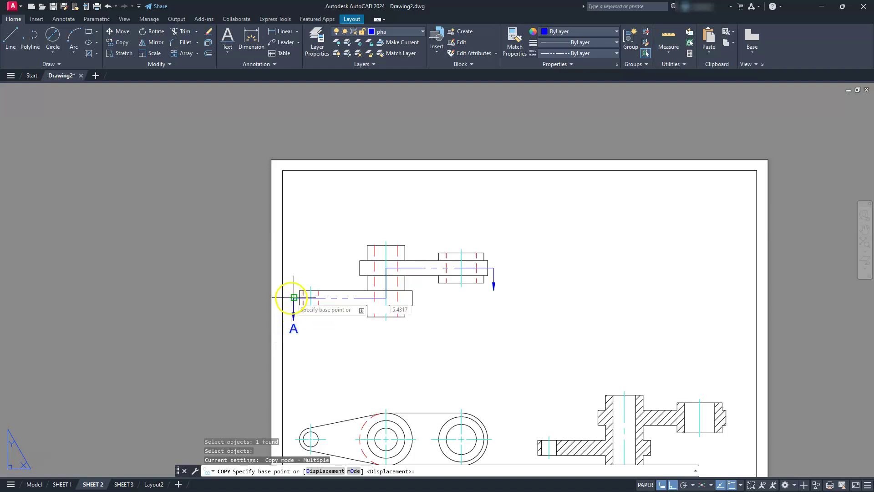
pyautogui.click(294, 298)
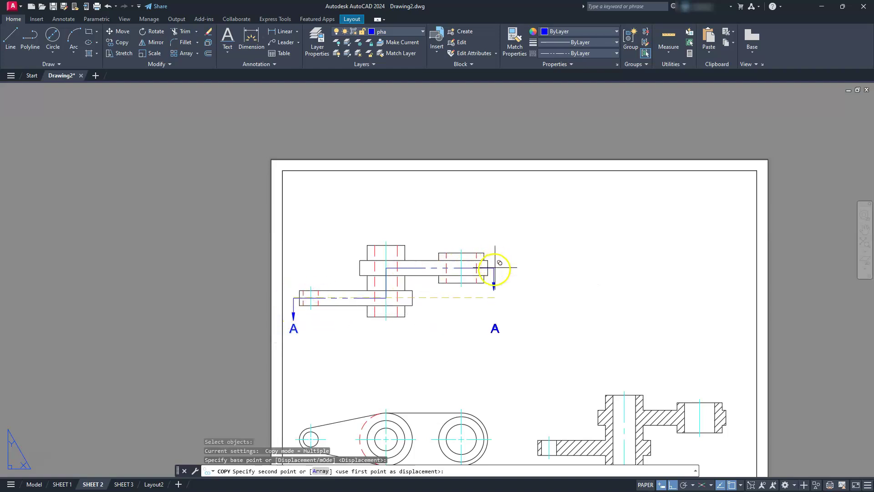
pyautogui.click(494, 267)
pyautogui.press('Escape')
pyautogui.press('Escape')
pyautogui.press('Escape')
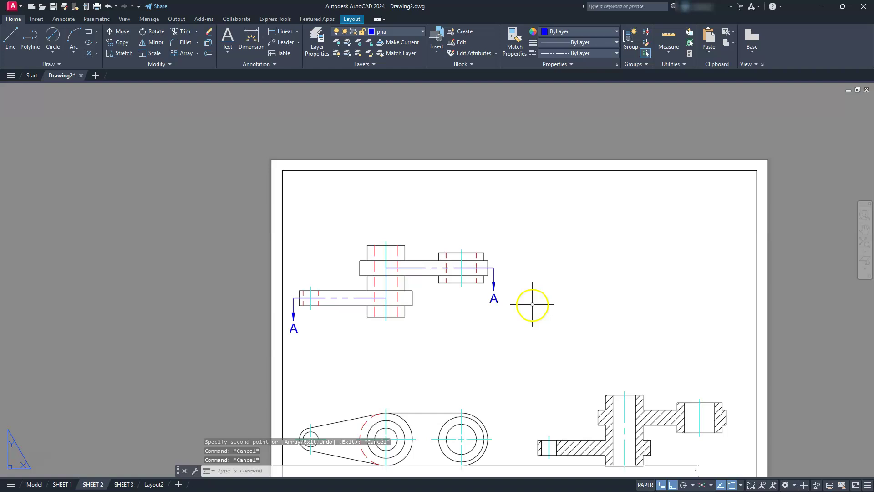
pyautogui.moveTo(663, 404); pyautogui.dragTo(617, 254, button='middle')
# Step: Copy the ASSEMBLY 1 title under the hatched section view, with Ortho off temporarily
pyautogui.scroll(4, 602, 349)
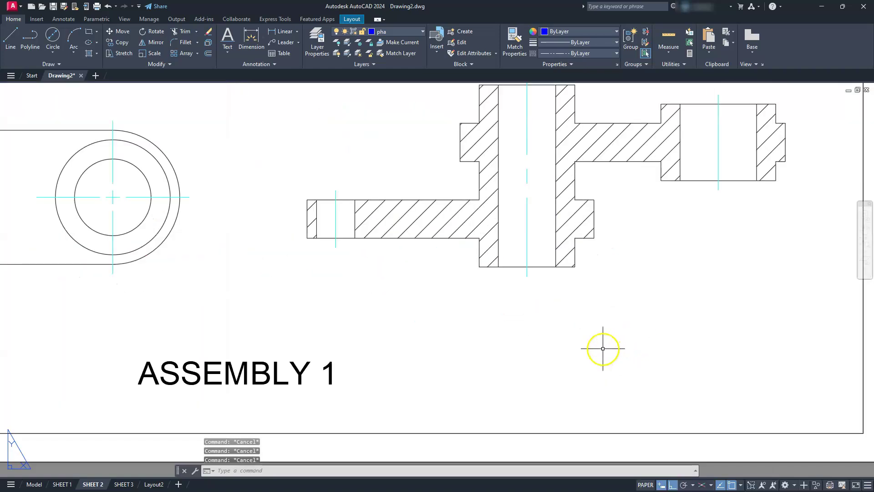
pyautogui.click(257, 380)
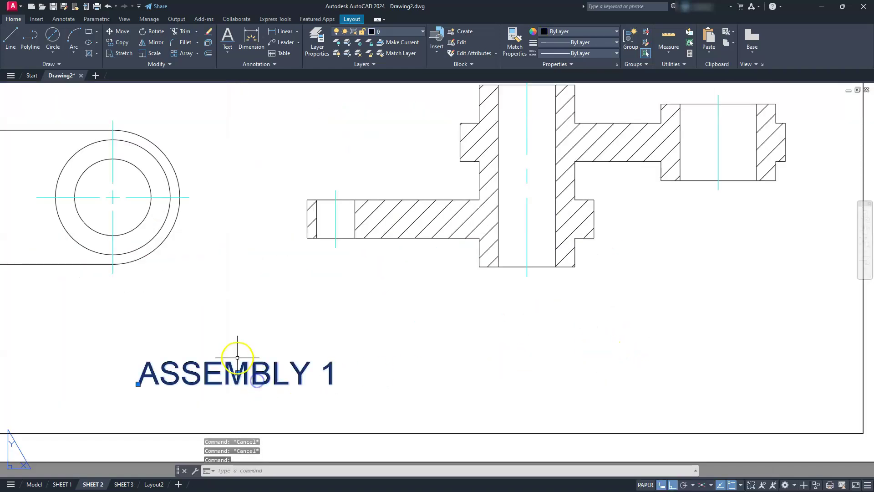
pyautogui.click(119, 42)
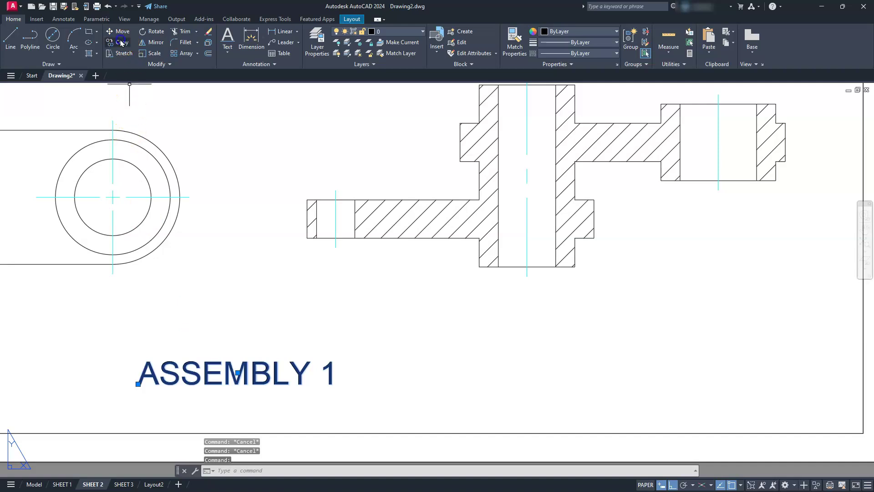
pyautogui.click(218, 345)
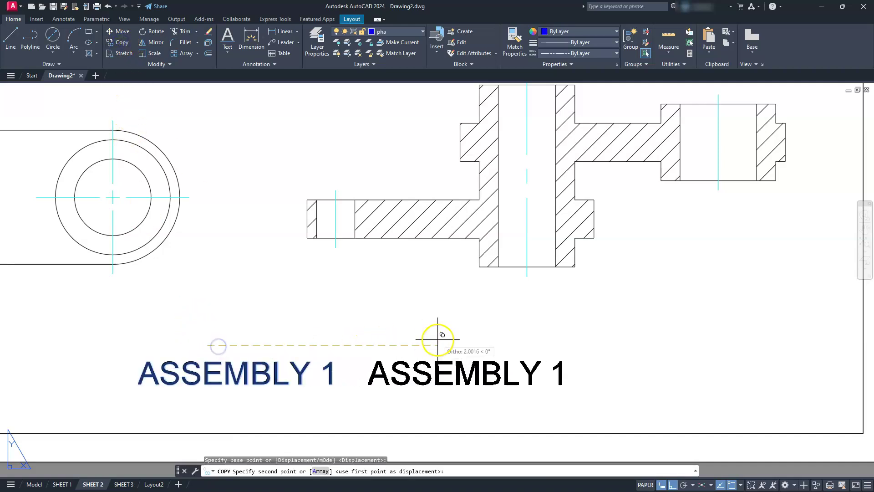
pyautogui.press('F8')
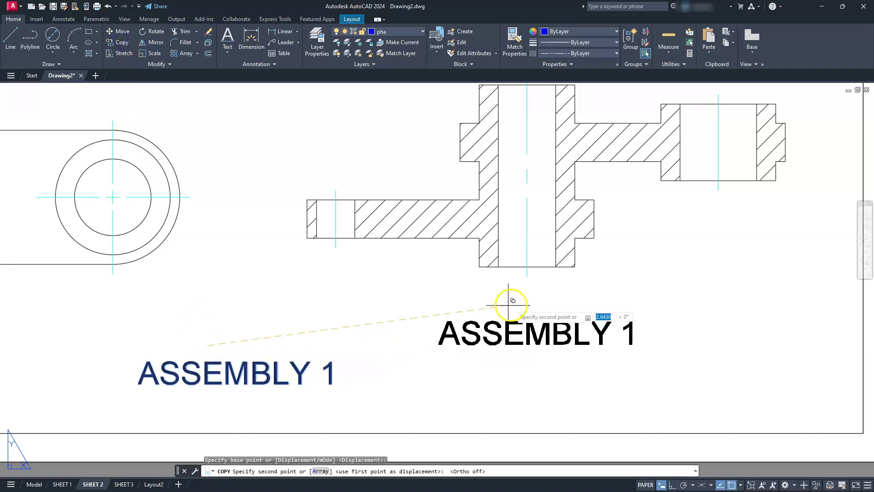
pyautogui.click(539, 285)
pyautogui.press('Escape')
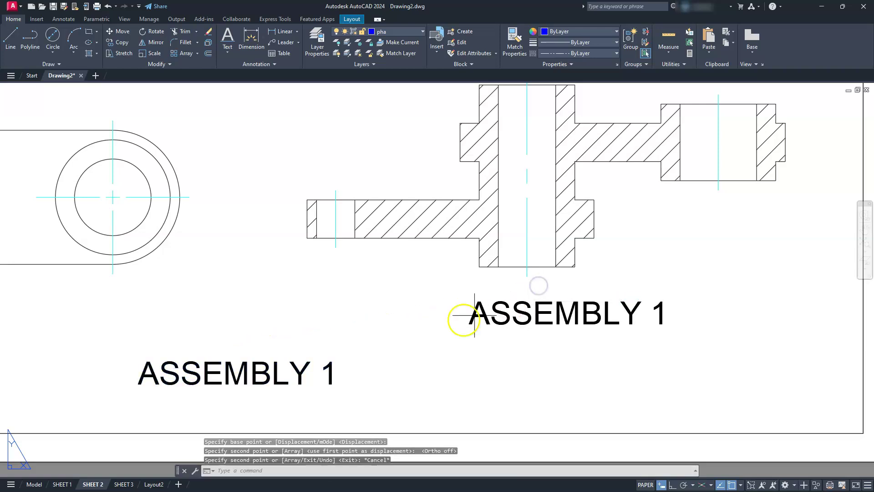
pyautogui.click(672, 485)
pyautogui.press('Escape')
pyautogui.press('Escape')
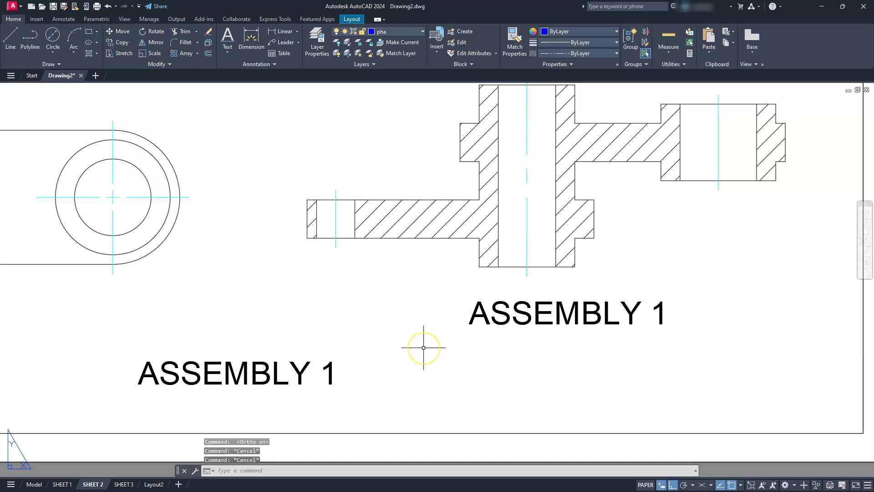
pyautogui.press('Return')
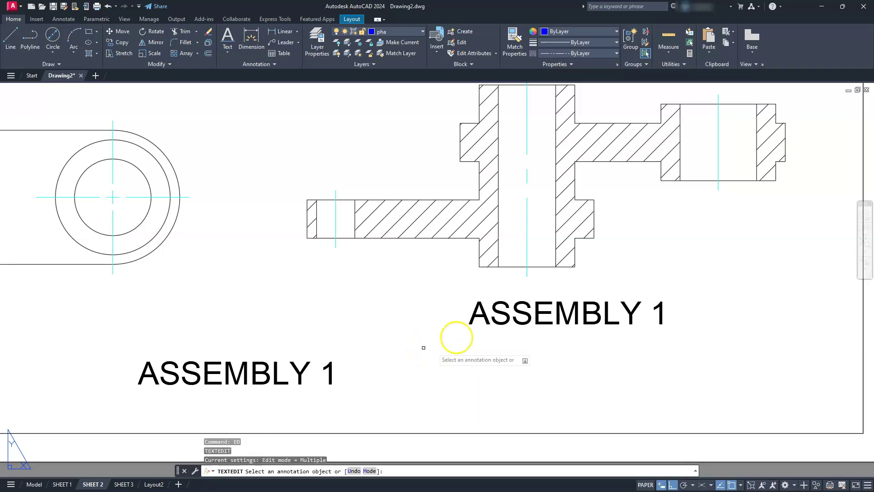
# Step: Change the copied title's text to 'SECTION A-A', underlined with the %%u prefix
pyautogui.click(491, 309)
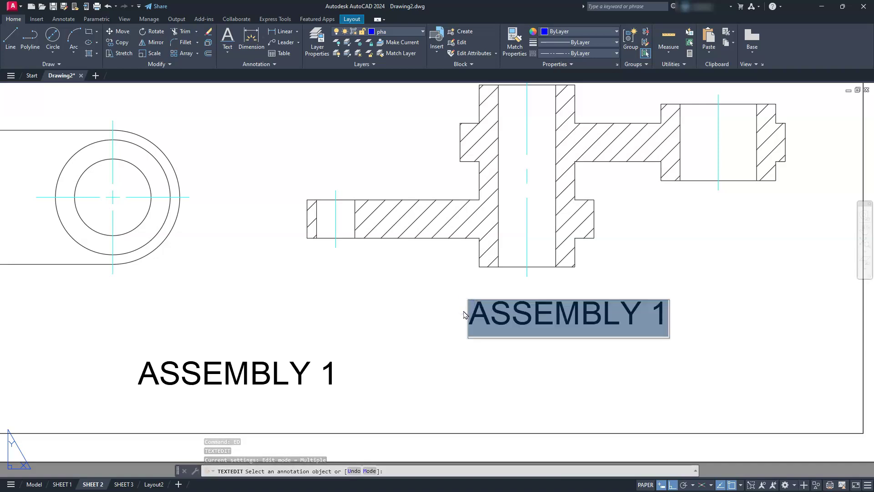
pyautogui.write('SECTIO')
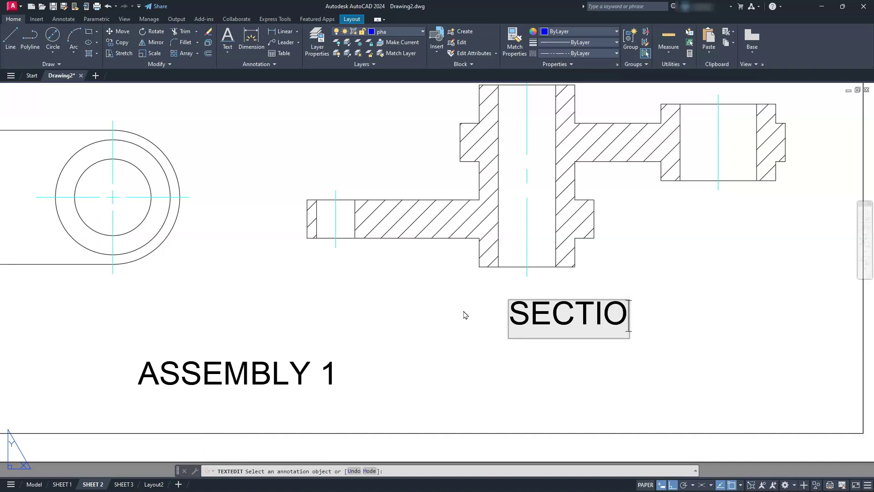
pyautogui.write('N A-A')
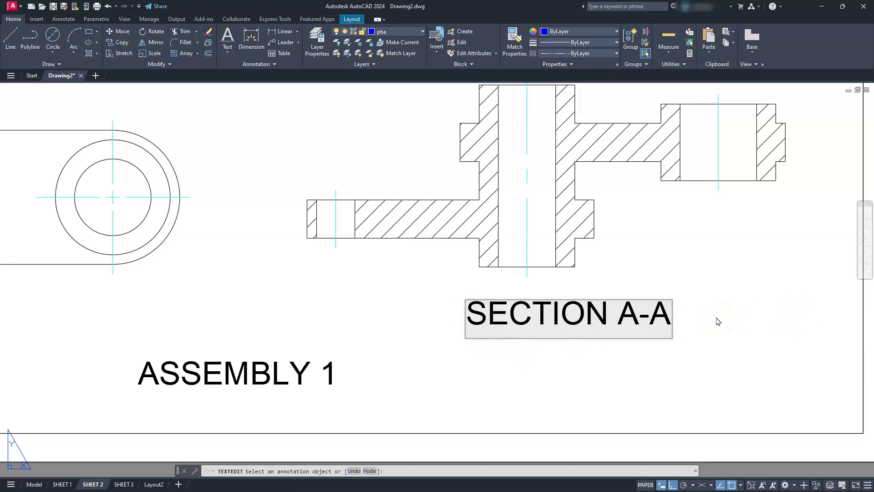
pyautogui.write('%%')
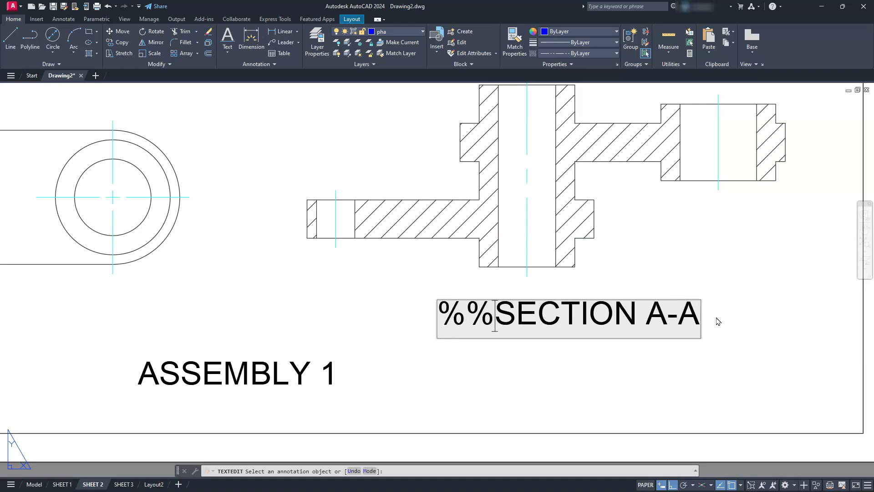
pyautogui.write('u')
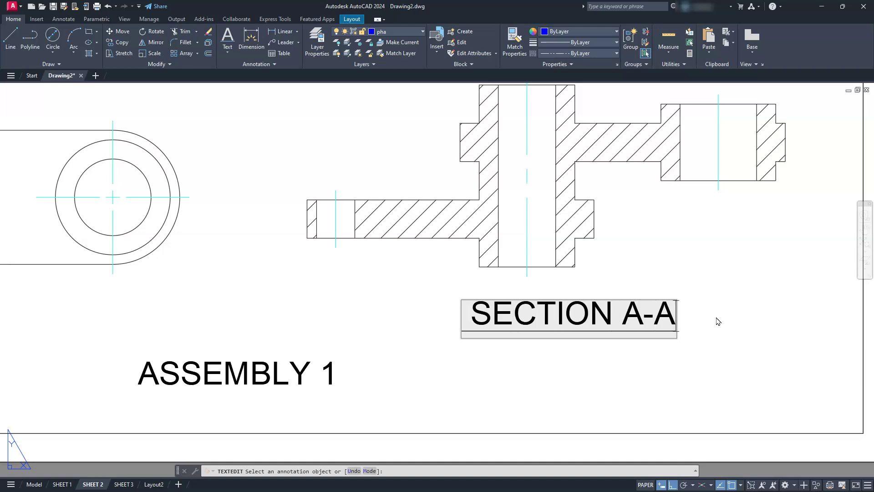
pyautogui.click(795, 368)
pyautogui.press('Escape')
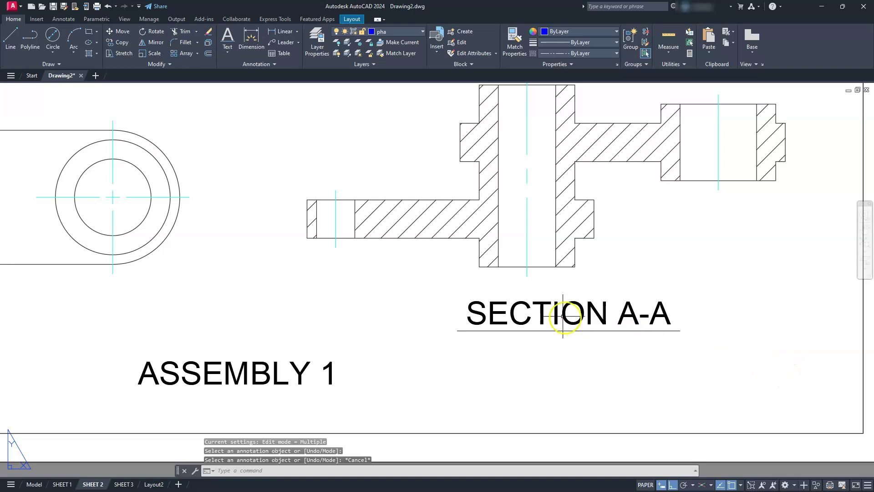
# Step: Zoom out on SHEET 2, switch to SHEET 3, and zoom into ASSEMBLY 2's top viewport
pyautogui.scroll(-4, 504, 346)
pyautogui.moveTo(512, 365); pyautogui.dragTo(612, 396, button='middle')
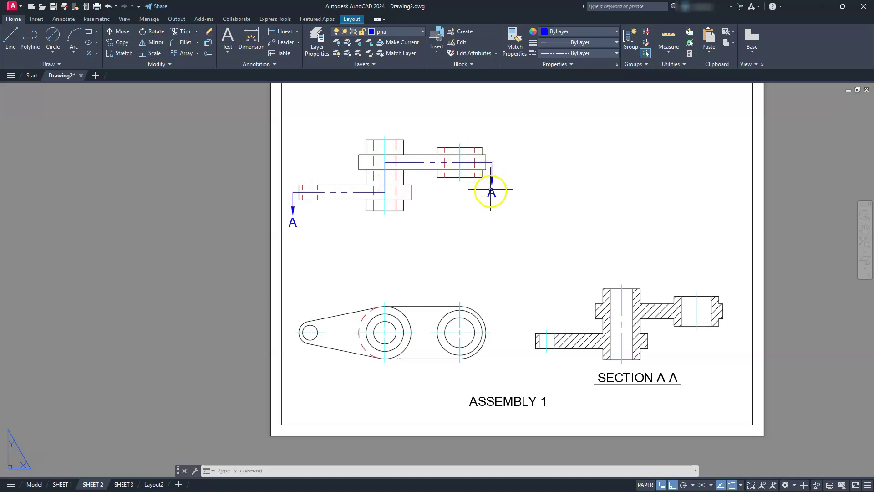
pyautogui.moveTo(488, 194)
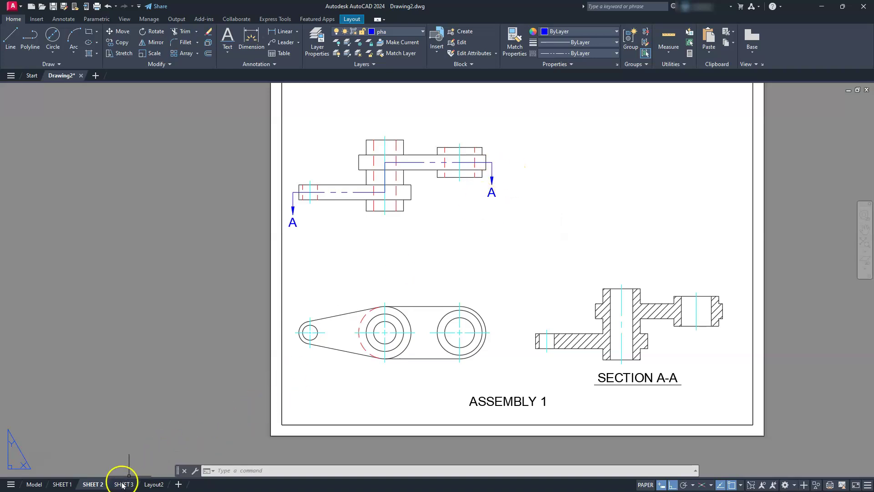
pyautogui.moveTo(122, 485)
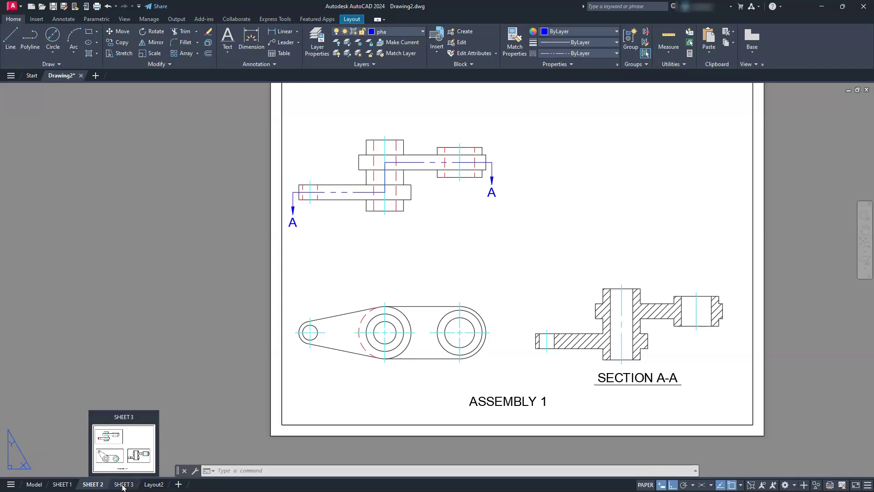
pyautogui.click(123, 484)
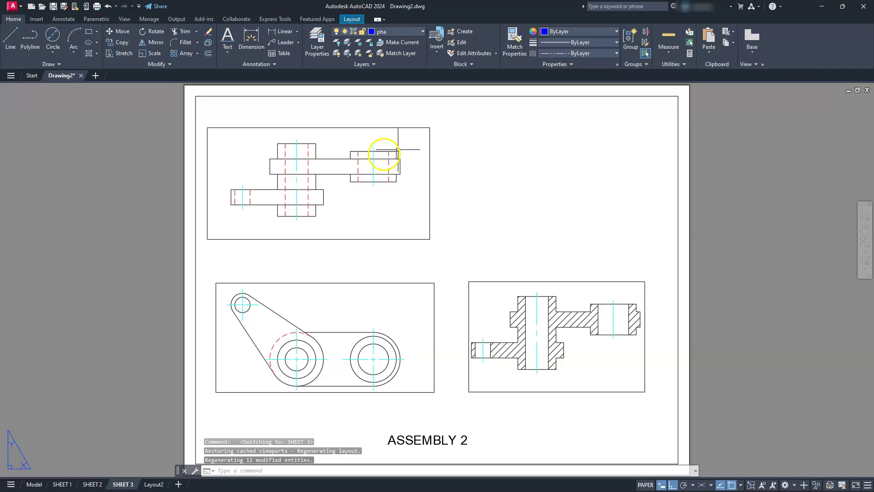
pyautogui.scroll(3, 269, 289)
pyautogui.scroll(2, 272, 289)
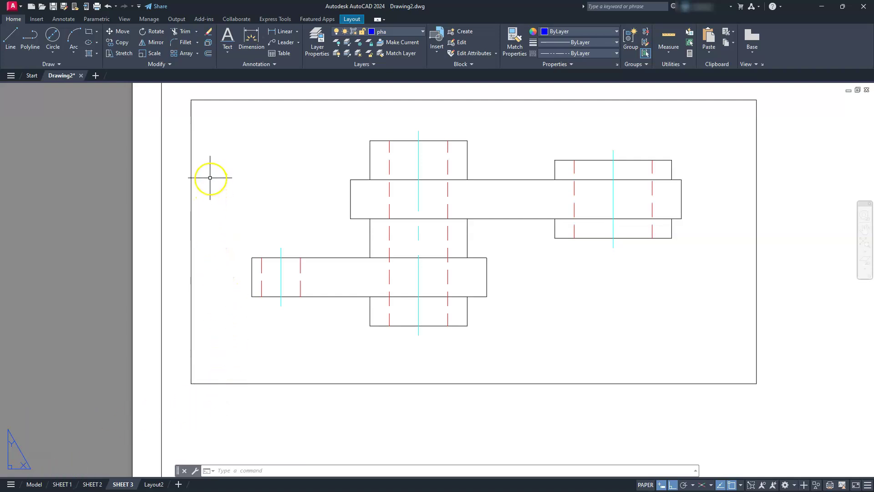
# Step: Toggle into the SHEET 3 viewport and back out, ending in paper space
pyautogui.doubleClick(255, 198)
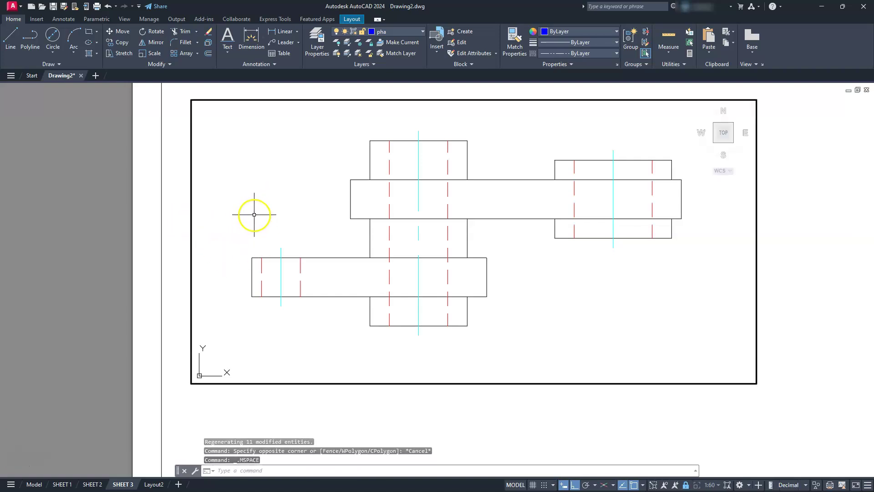
pyautogui.doubleClick(106, 247)
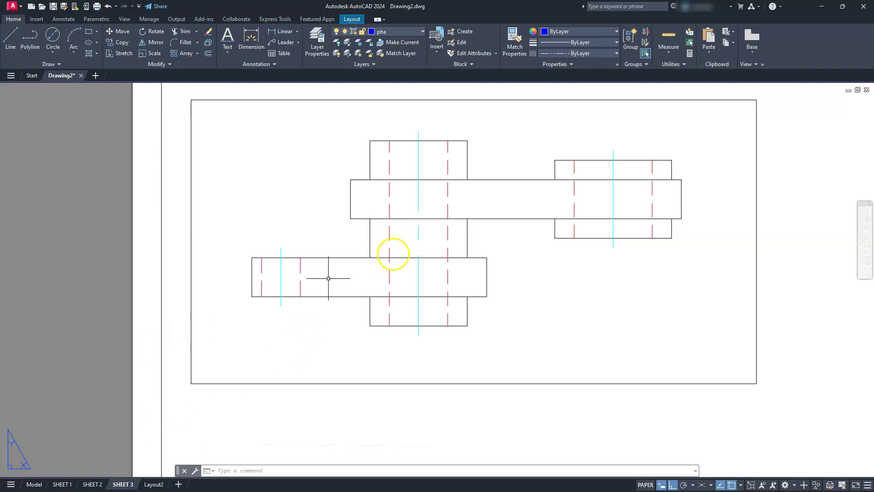
pyautogui.doubleClick(558, 281)
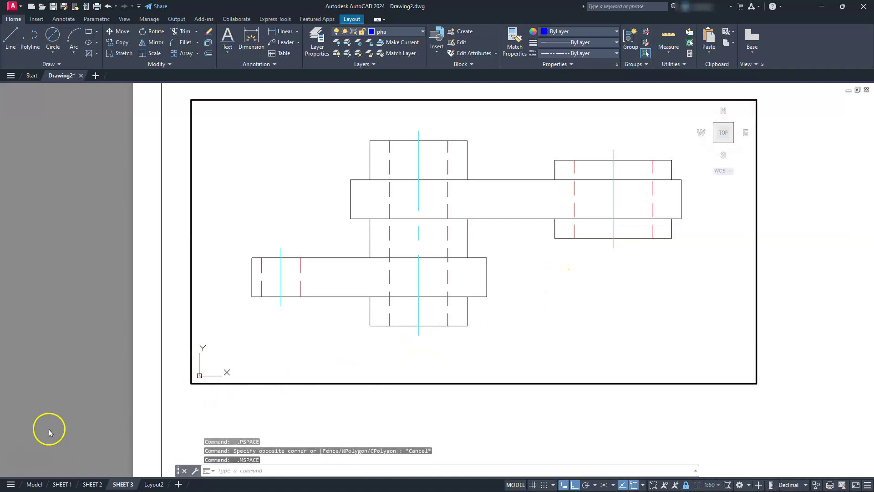
pyautogui.doubleClick(478, 413)
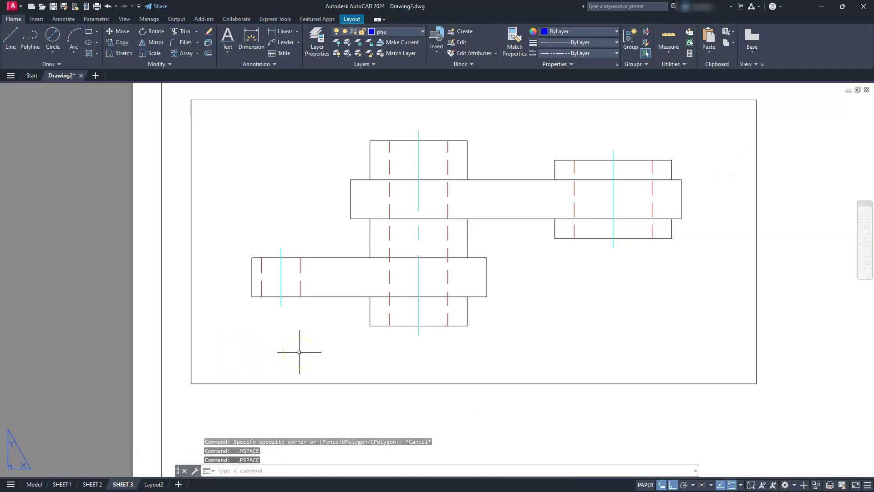
# Step: Draw a stepped polyline from the lower part's left end, up at the hub axis, right to the edge
pyautogui.click(30, 36)
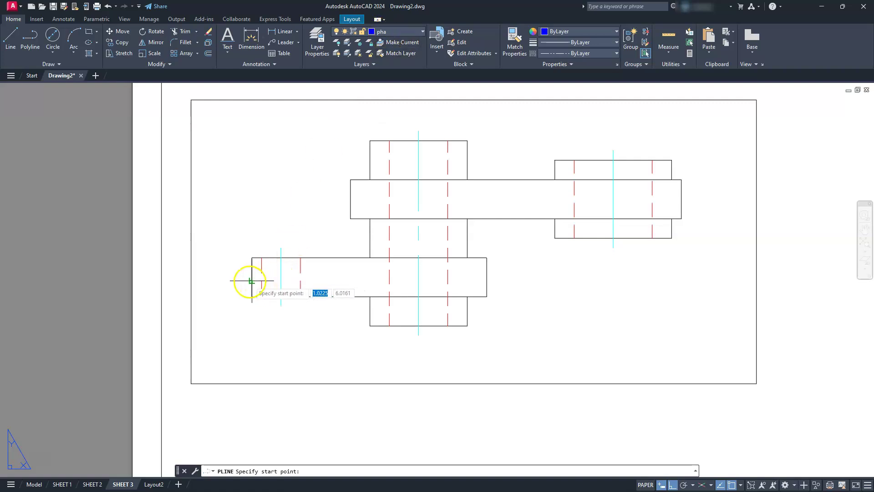
pyautogui.click(252, 277)
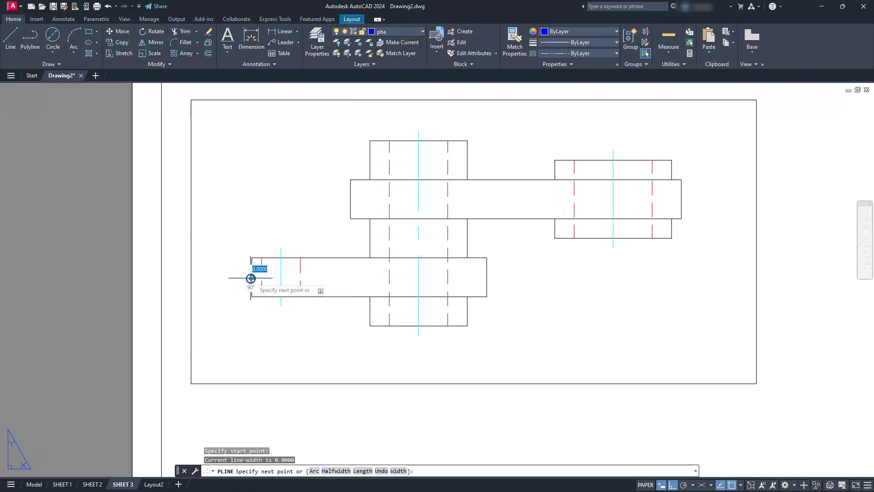
pyautogui.click(419, 278)
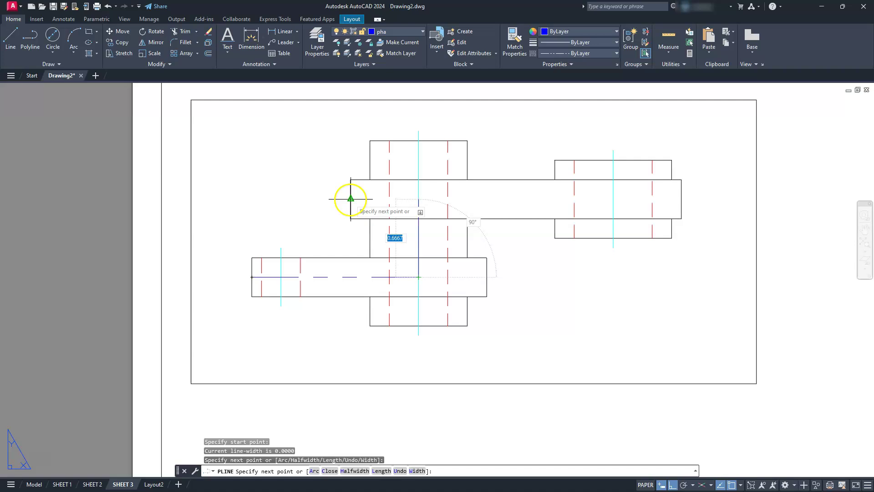
pyautogui.click(418, 199)
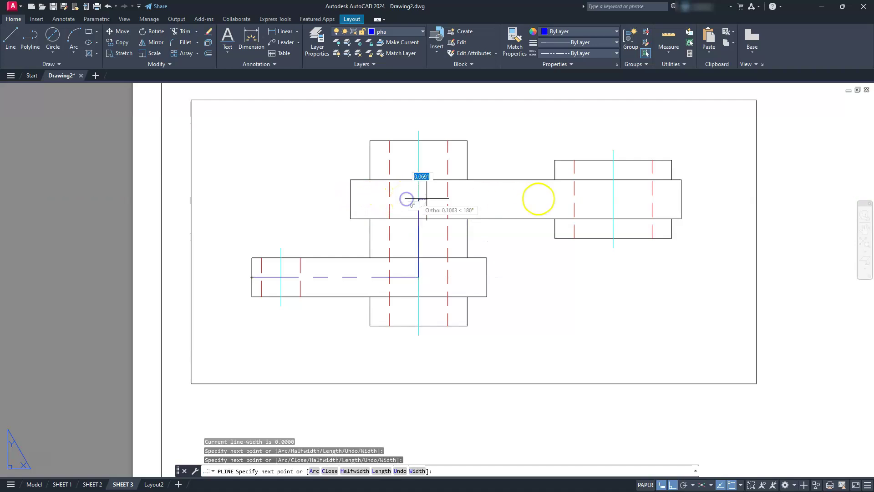
pyautogui.click(681, 199)
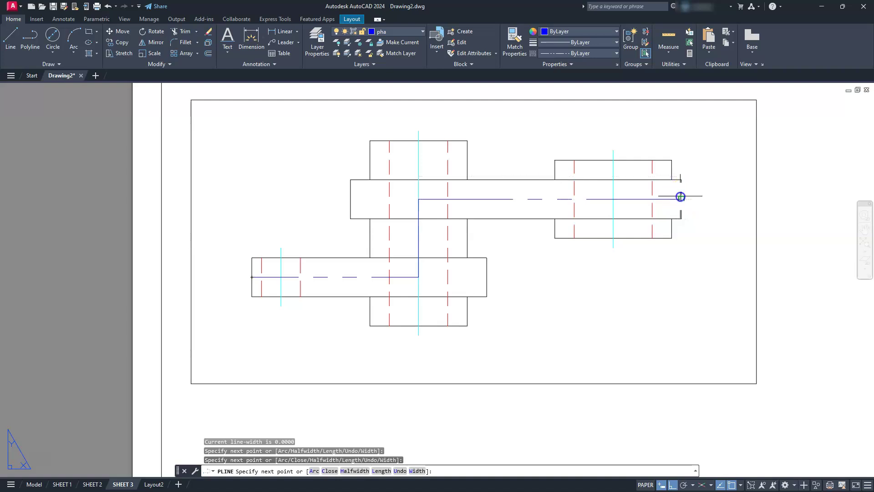
pyautogui.press('Escape')
pyautogui.press('Escape')
pyautogui.press('Escape')
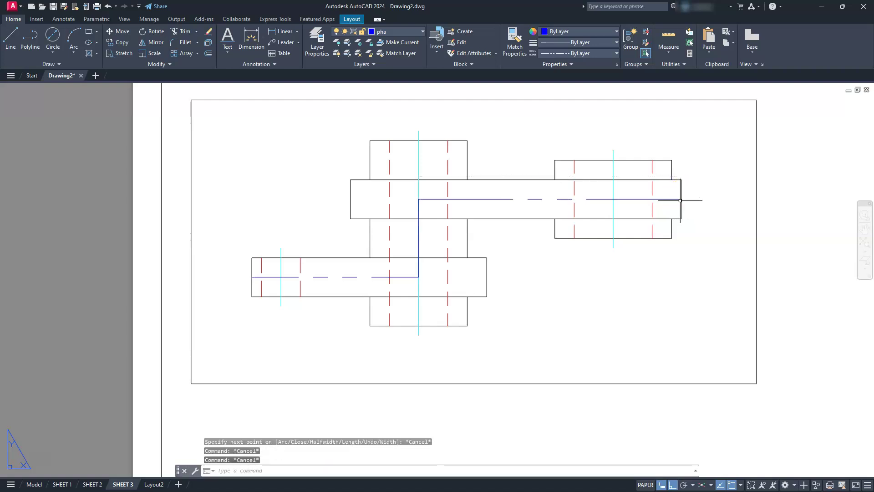
pyautogui.click(666, 199)
pyautogui.click(681, 199)
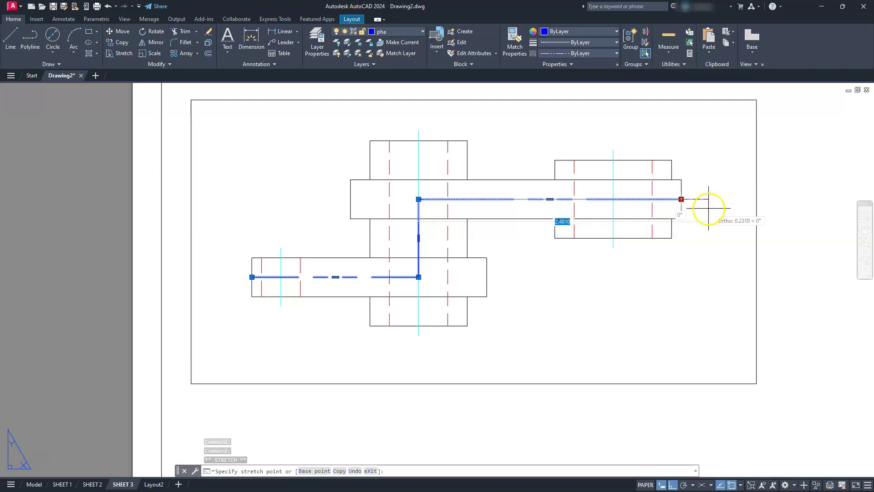
pyautogui.press('Escape')
pyautogui.press('Escape')
pyautogui.press('Escape')
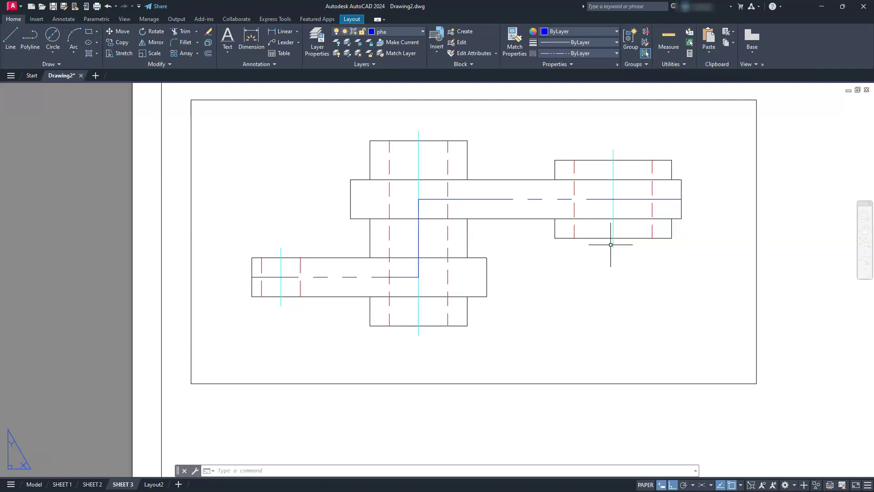
# Step: Lengthen both section path ends twice each using a DElta amount picked from two points
pyautogui.click(167, 65)
pyautogui.click(134, 75)
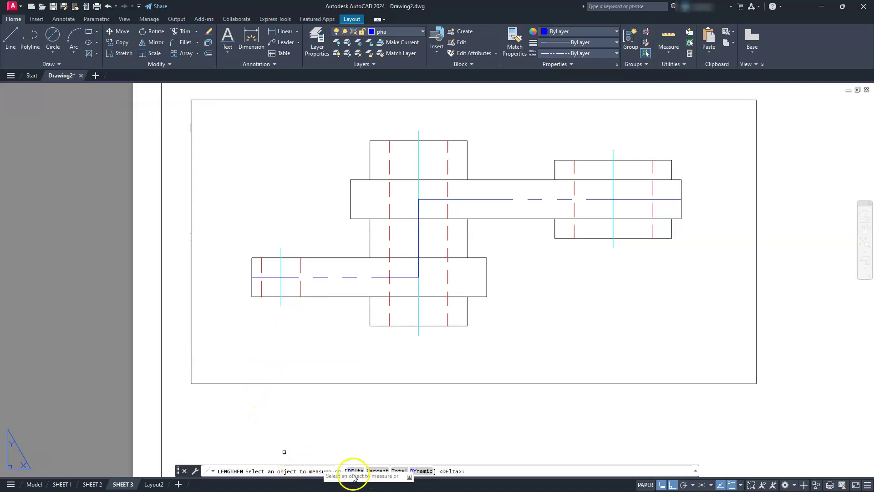
pyautogui.click(353, 471)
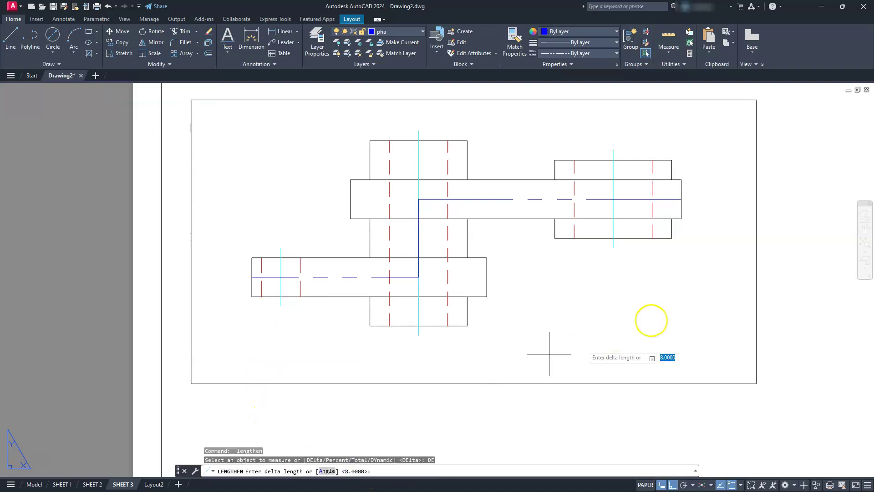
pyautogui.click(613, 237)
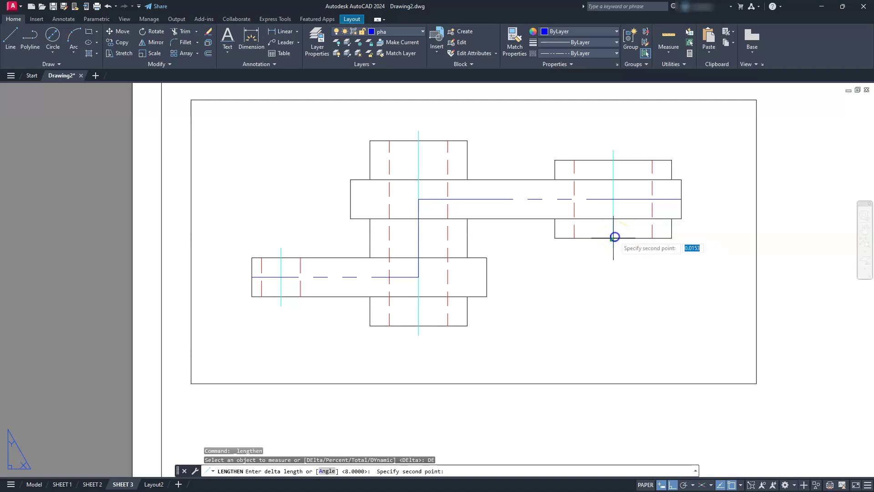
pyautogui.click(613, 247)
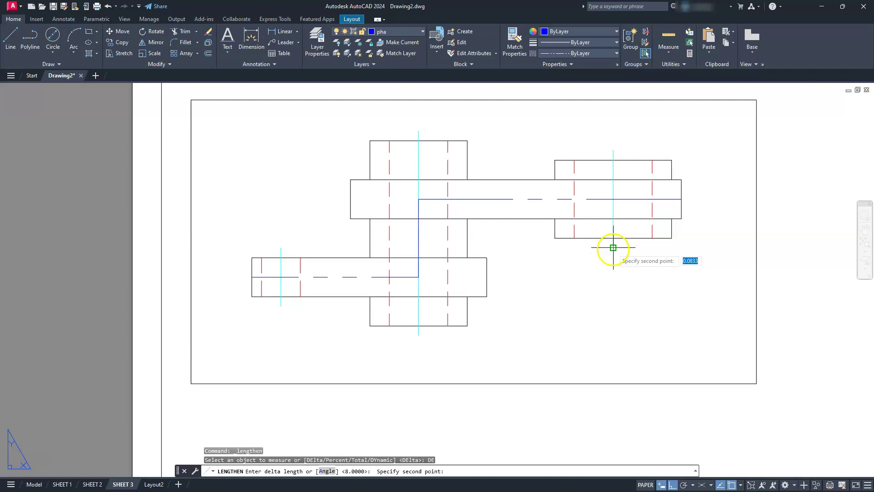
pyautogui.click(673, 198)
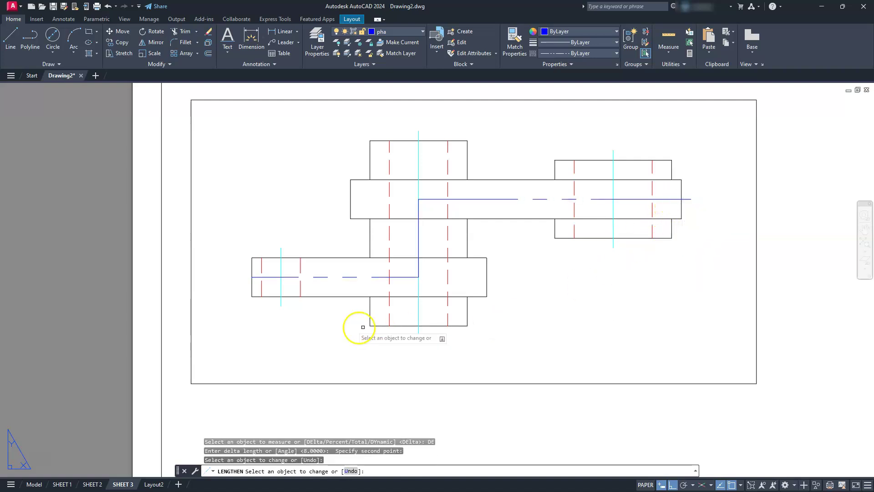
pyautogui.click(255, 276)
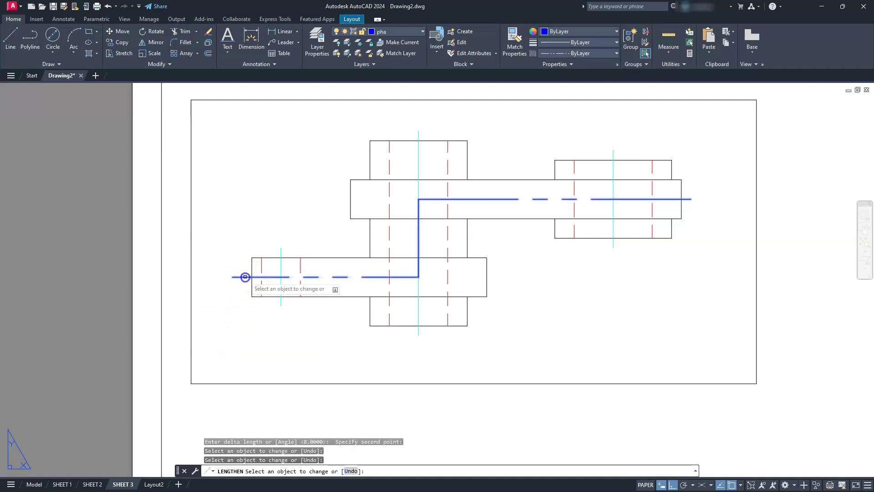
pyautogui.click(243, 276)
pyautogui.click(668, 199)
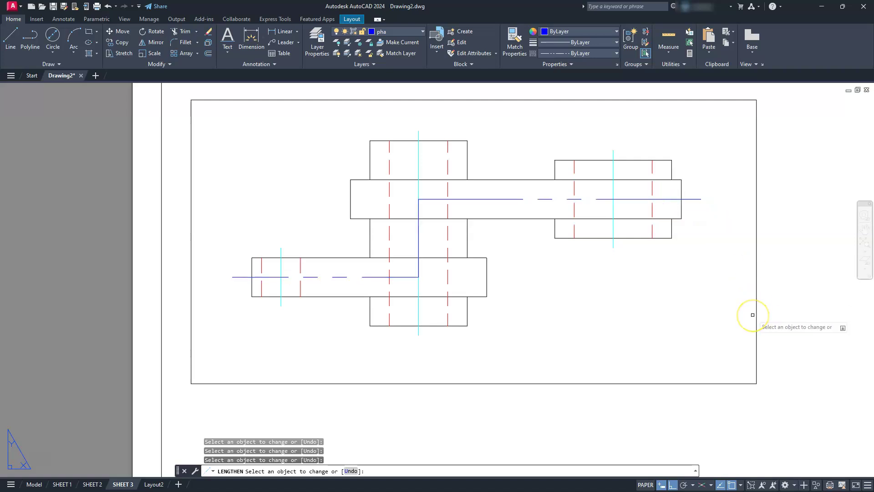
pyautogui.press('Escape')
pyautogui.press('Escape')
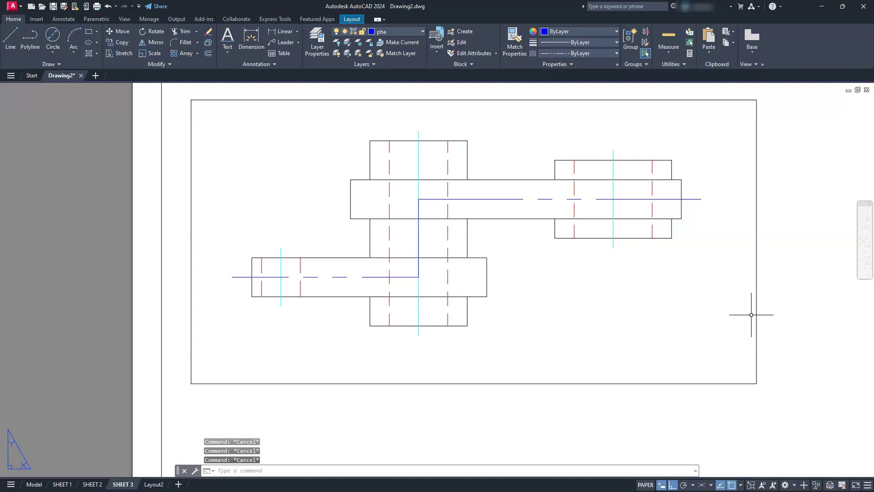
# Step: Draw a short vertical line down from the section path's right end
pyautogui.write('l')
pyautogui.press('Return')
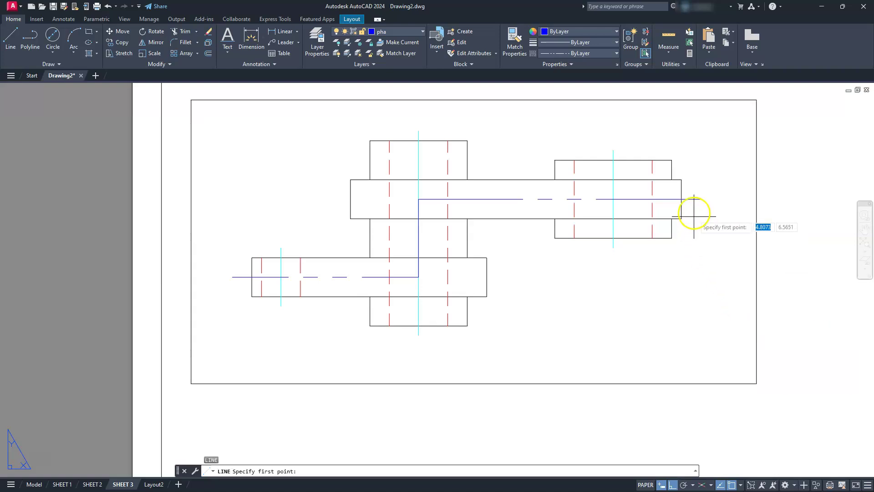
pyautogui.click(699, 199)
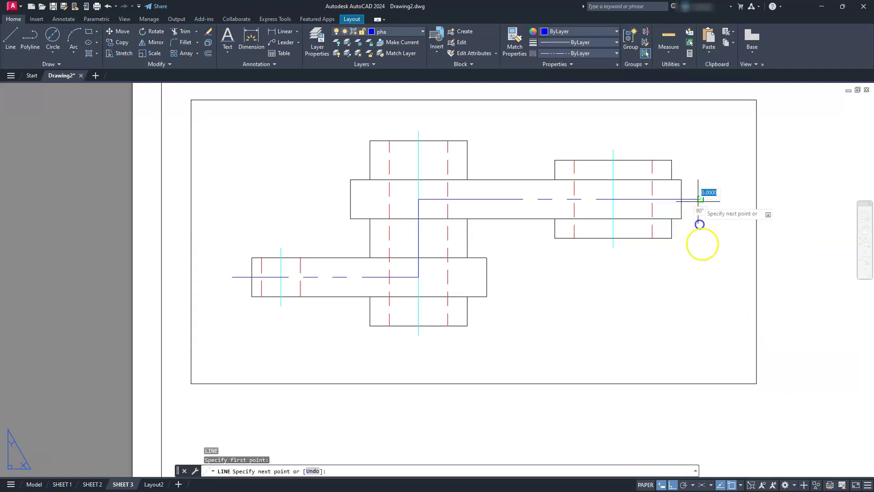
pyautogui.click(701, 277)
pyautogui.press('Escape')
pyautogui.press('Escape')
pyautogui.press('Escape')
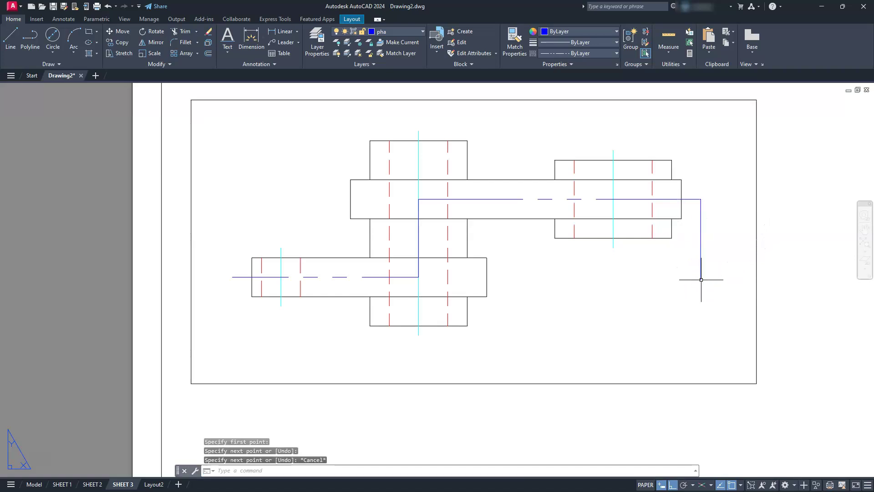
# Step: Copy that vertical leg from its top end to the path's left end
pyautogui.click(701, 267)
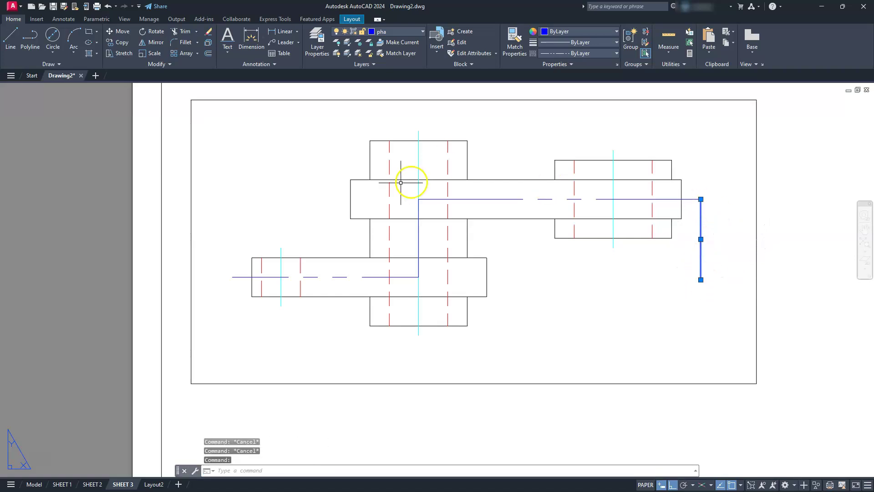
pyautogui.click(120, 42)
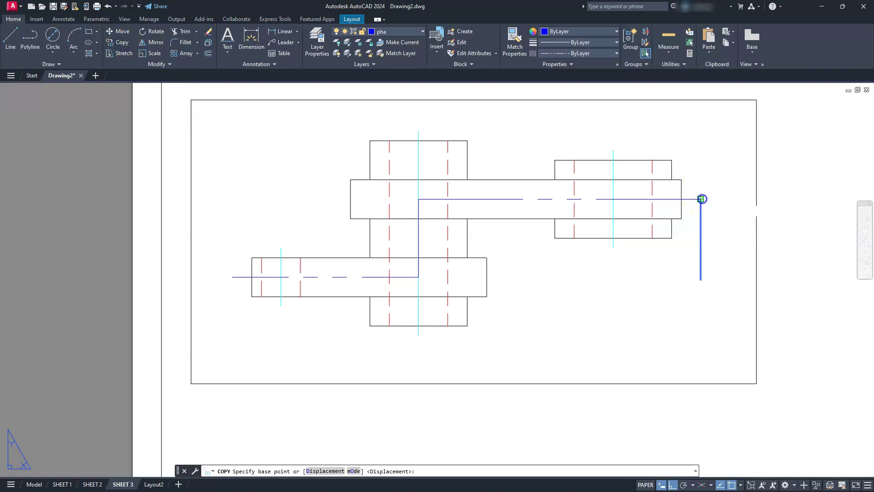
pyautogui.click(701, 199)
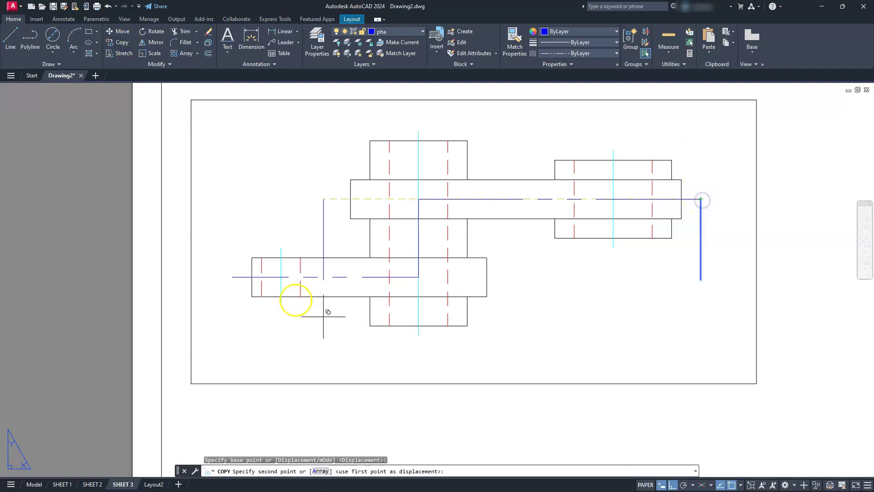
pyautogui.click(233, 277)
pyautogui.press('Escape')
pyautogui.press('Escape')
pyautogui.press('Escape')
pyautogui.moveTo(300, 361); pyautogui.dragTo(390, 298, button='middle')
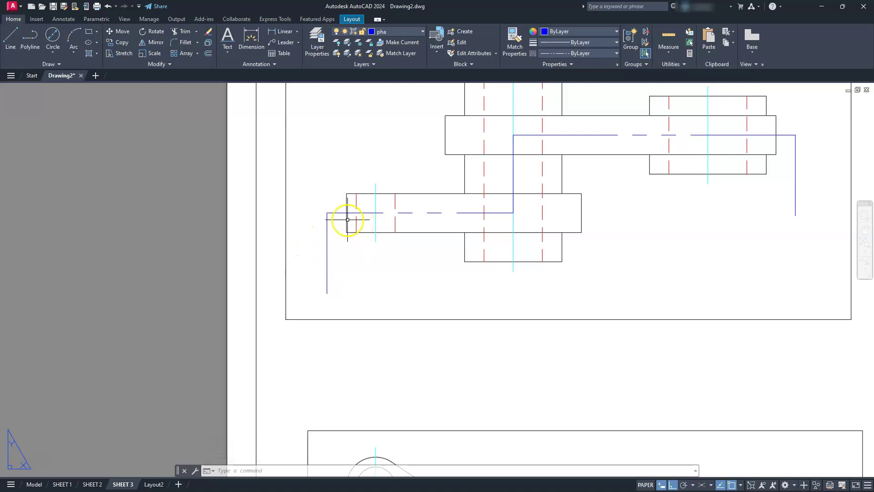
# Step: Add a horizontal 1.4456 linear dimension below the SHEET 3 top view
pyautogui.click(285, 31)
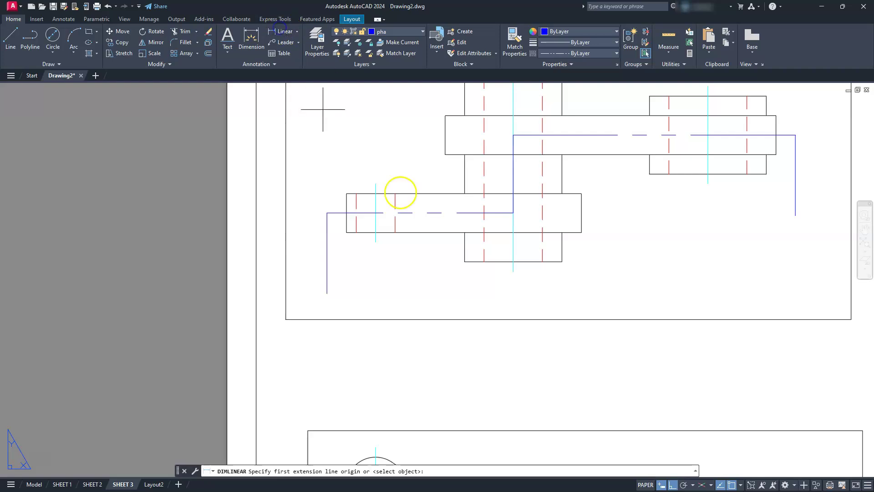
pyautogui.click(471, 363)
pyautogui.click(640, 365)
pyautogui.click(636, 310)
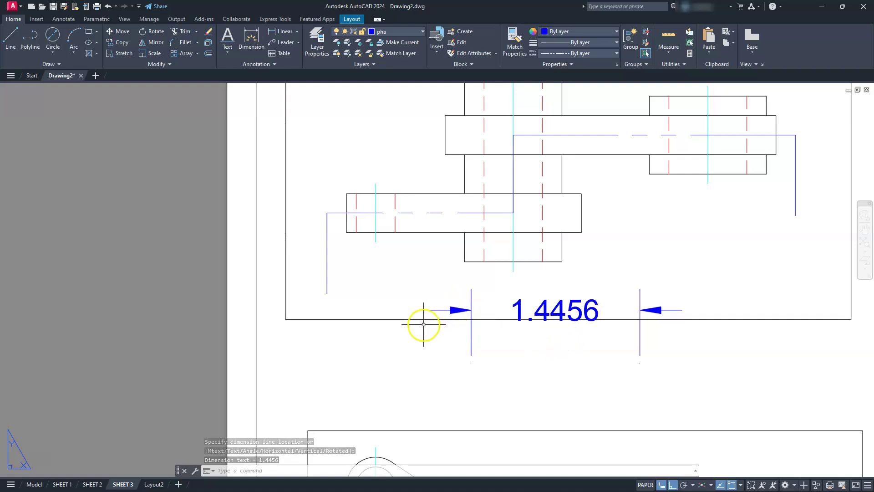
# Step: Check the Model view and SHEET 2's section labels, then return to SHEET 3
pyautogui.click(32, 484)
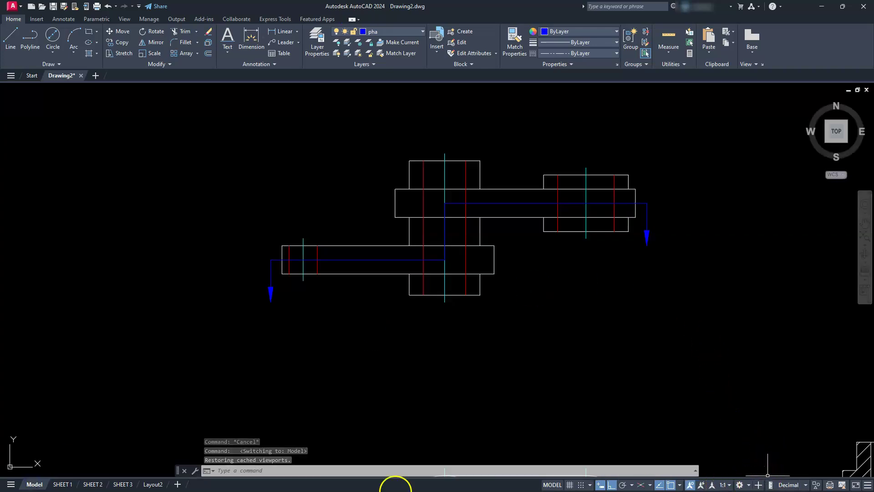
pyautogui.click(94, 485)
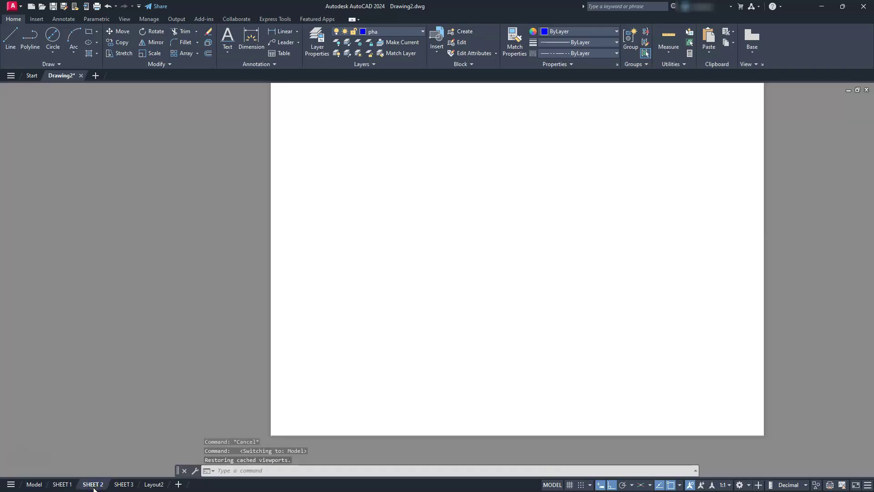
pyautogui.click(168, 484)
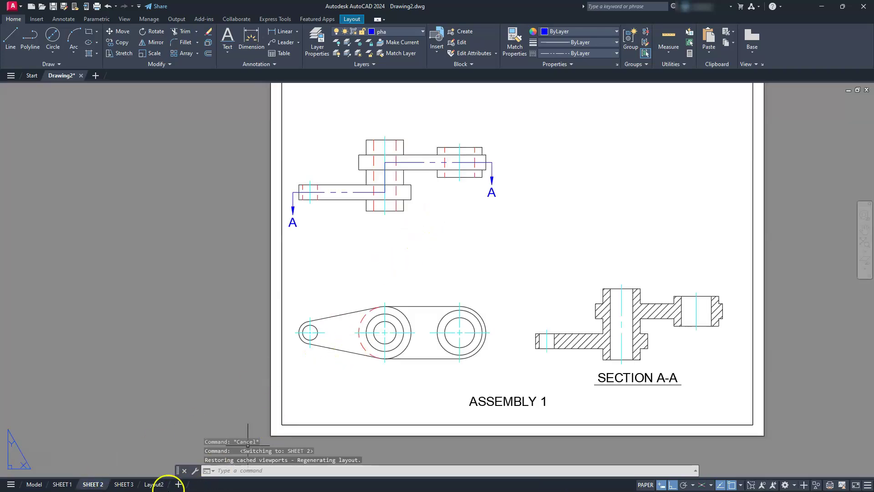
pyautogui.click(127, 483)
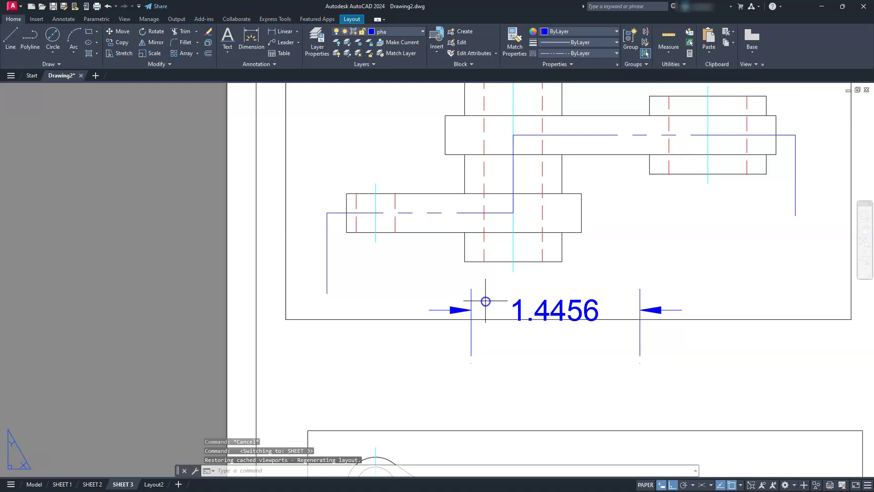
# Step: Explode and delete the 1.4456 dimension, erasing its leftover arrow lines but keeping the arrowheads
pyautogui.click(443, 300)
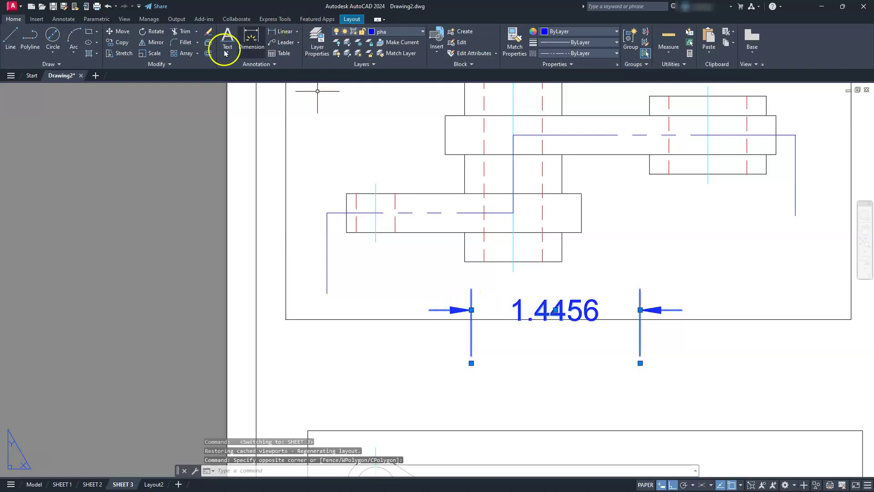
pyautogui.click(672, 287)
pyautogui.click(469, 299)
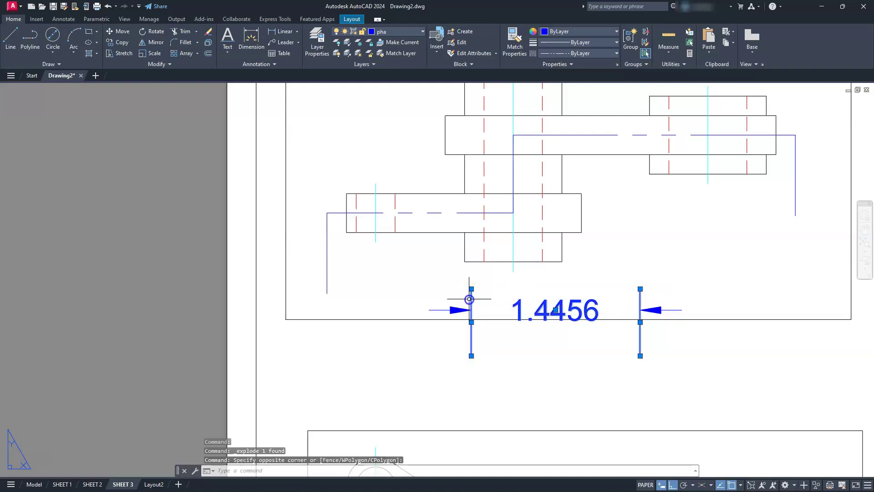
pyautogui.press('Delete')
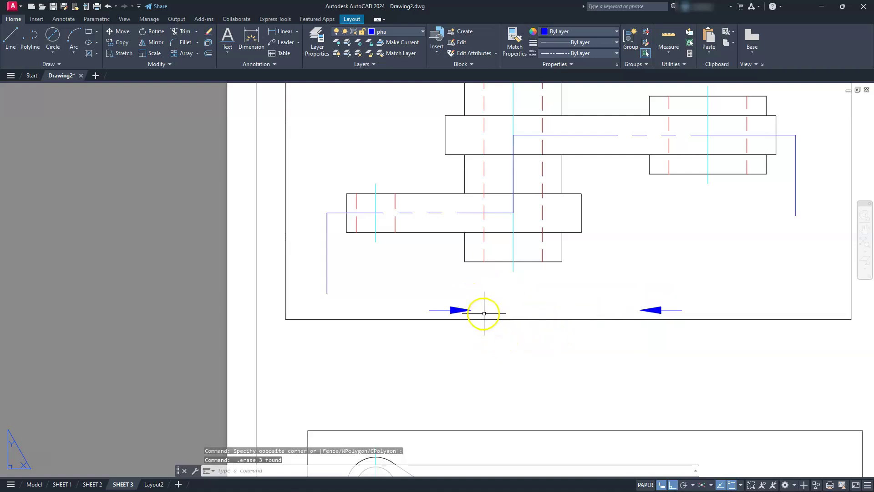
pyautogui.click(443, 310)
pyautogui.click(669, 310)
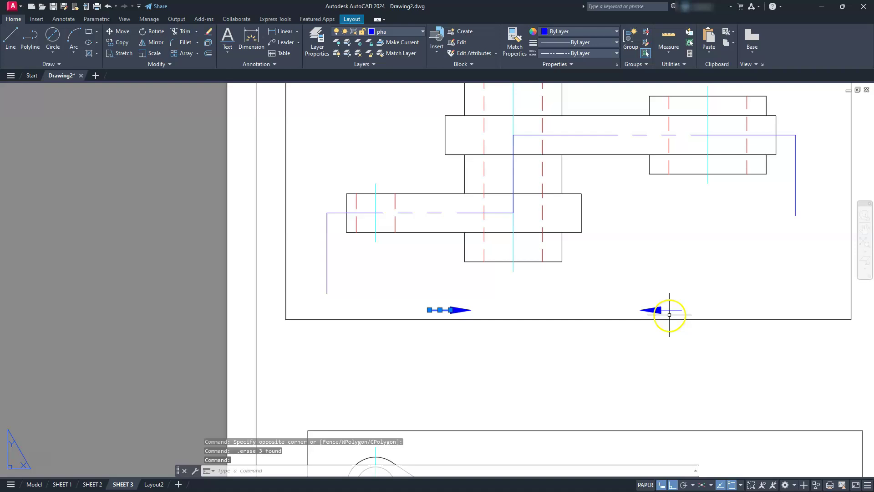
pyautogui.press('Delete')
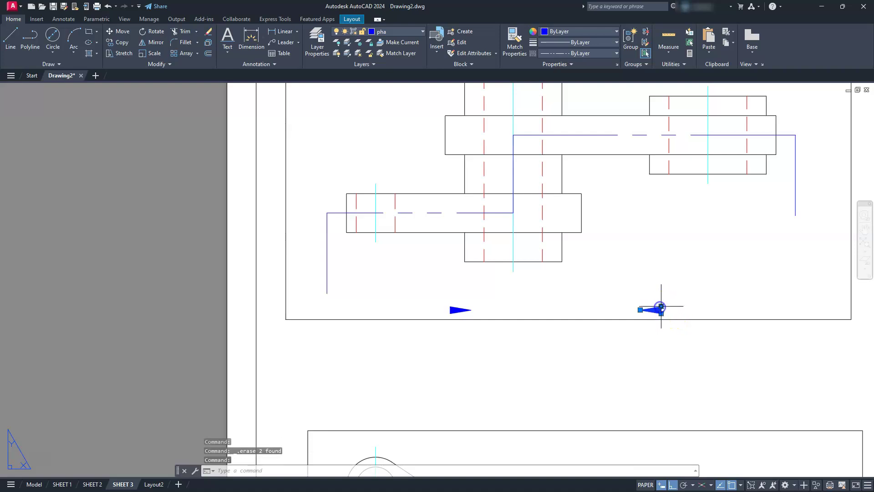
# Step: Move the right arrowhead onto the section path's right end
pyautogui.click(642, 310)
pyautogui.click(640, 310)
pyautogui.press('space')
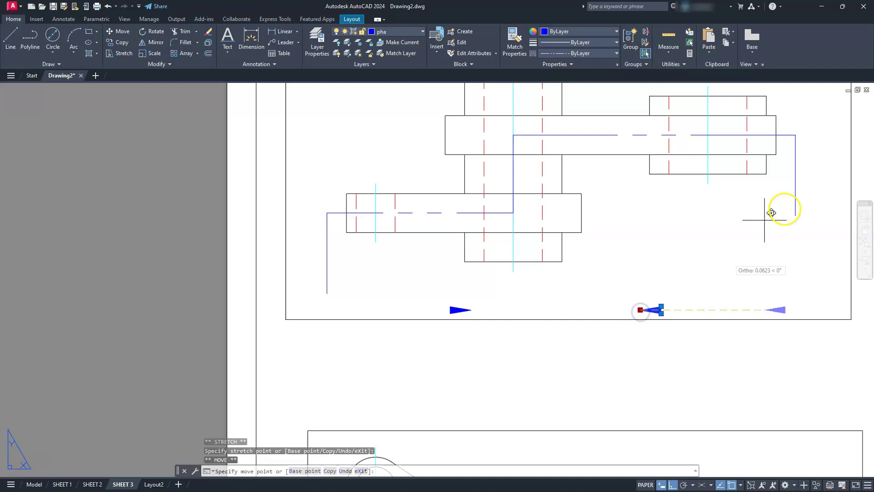
pyautogui.click(796, 212)
pyautogui.press('Escape')
# Step: Move the left arrowhead onto the path's left end and rotate it to point downward
pyautogui.click(468, 310)
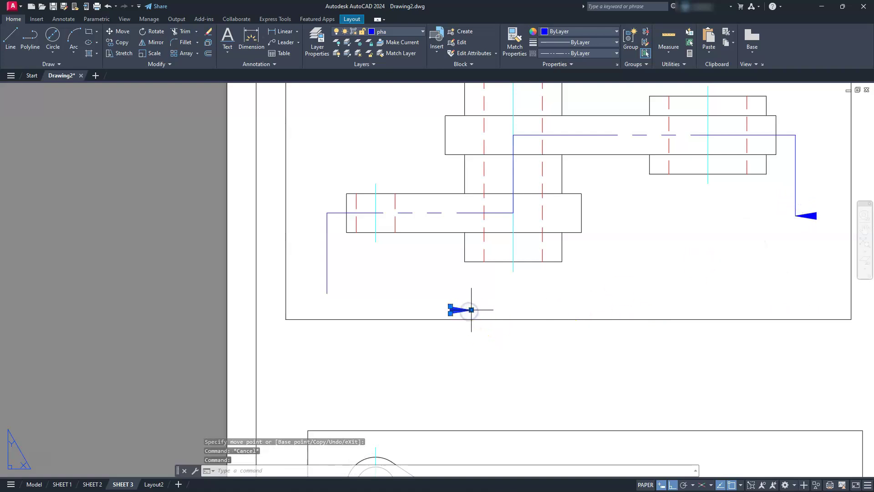
pyautogui.click(471, 310)
pyautogui.press('space')
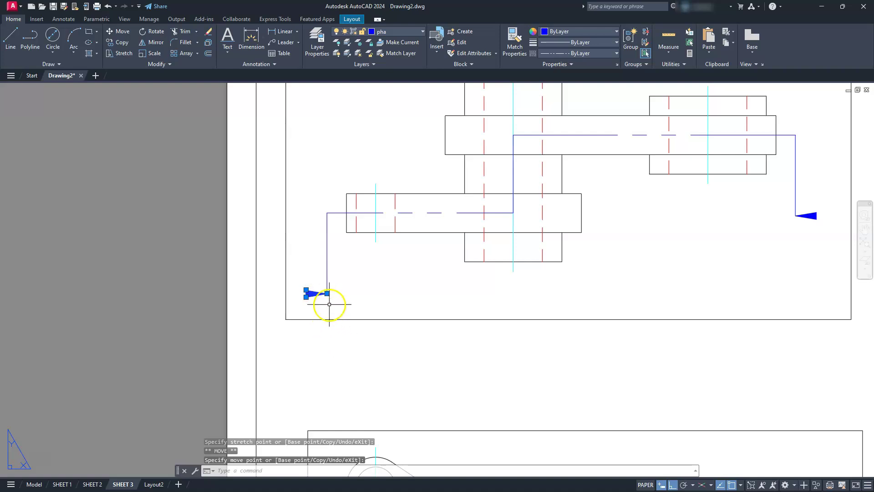
pyautogui.click(327, 293)
pyautogui.click(327, 293)
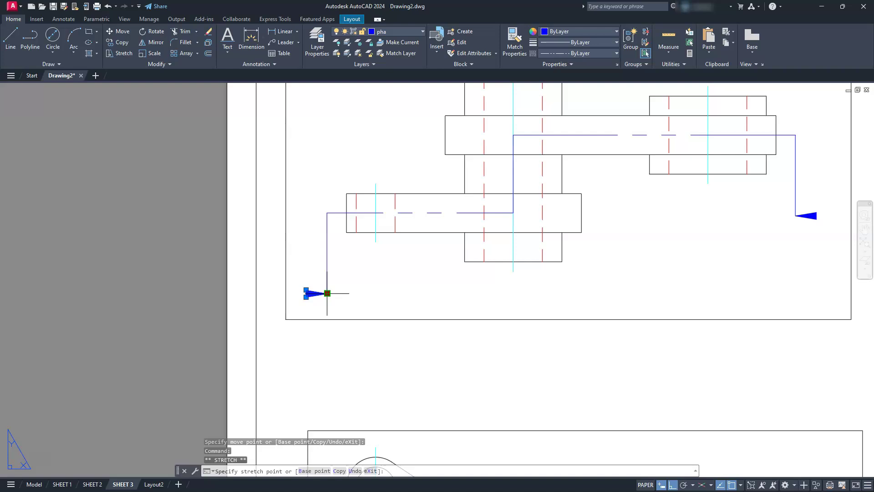
pyautogui.press('space')
pyautogui.press('space')
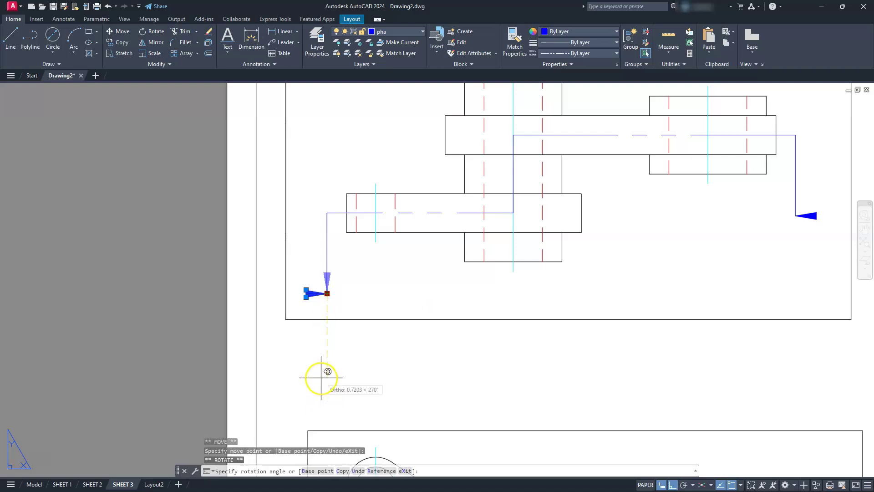
pyautogui.click(321, 376)
pyautogui.press('Escape')
pyautogui.press('Escape')
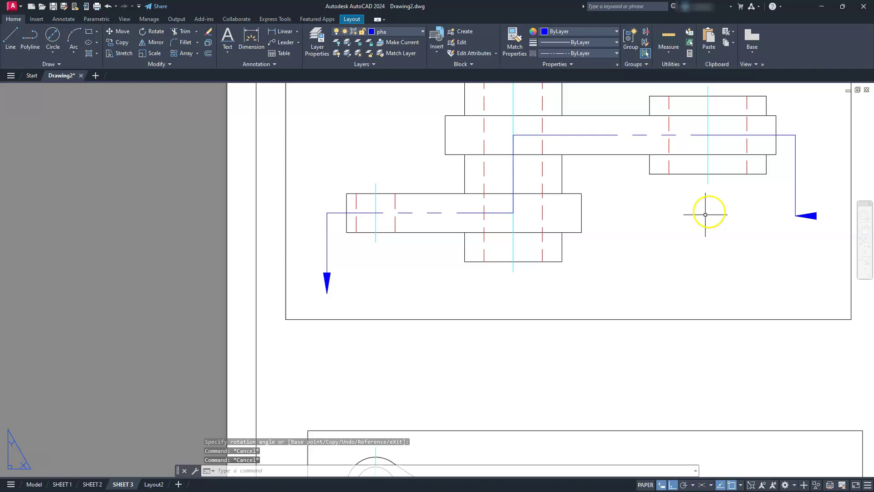
# Step: Rotate the right arrowhead to point downward at the path's right end
pyautogui.click(832, 227)
pyautogui.click(805, 222)
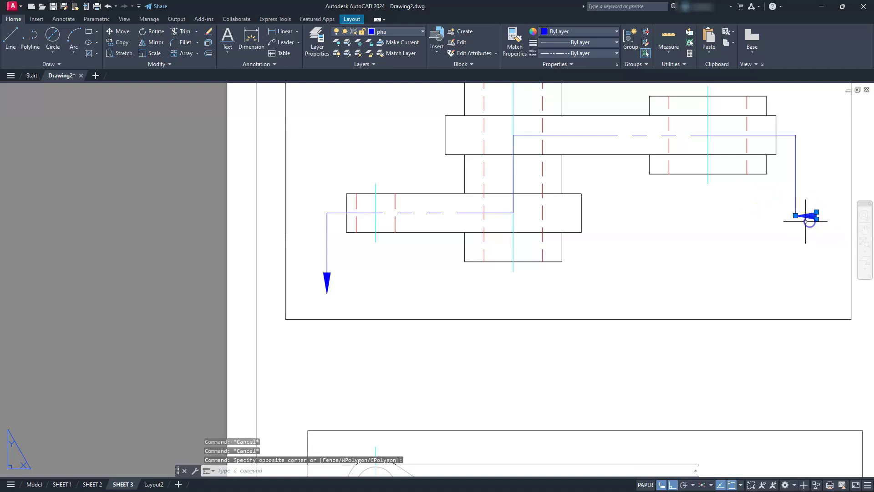
pyautogui.click(796, 215)
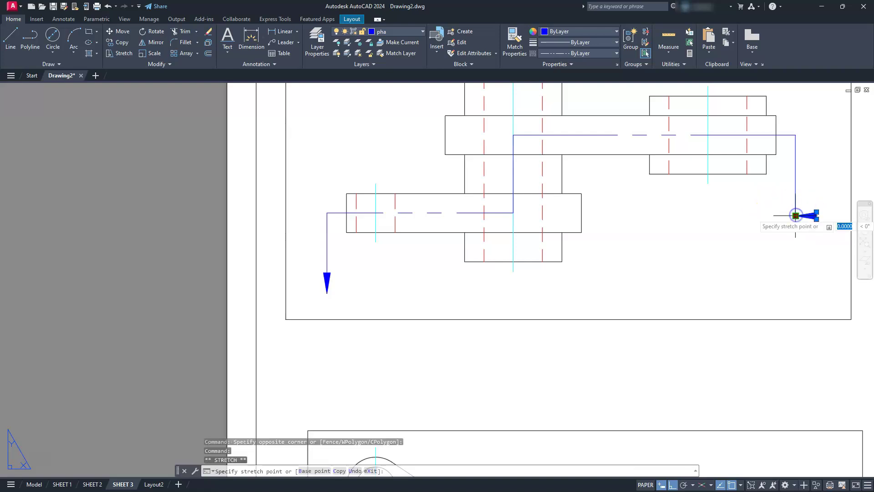
pyautogui.press('space')
pyautogui.press('space')
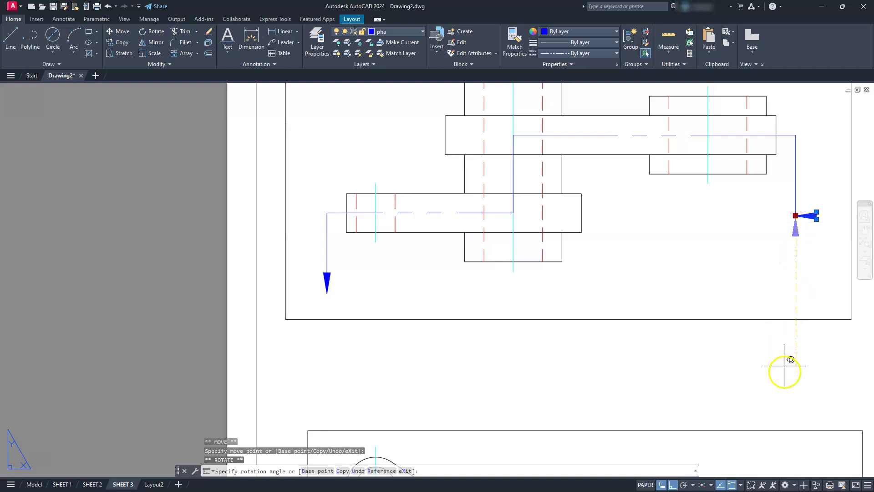
pyautogui.click(798, 107)
pyautogui.press('Escape')
pyautogui.press('Escape')
pyautogui.moveTo(450, 308)
pyautogui.mouseDown(button='middle')
pyautogui.moveTo(507, 336)
pyautogui.moveTo(519, 299)
pyautogui.moveTo(494, 263)
pyautogui.mouseUp(button='middle')
# Step: Place a top-center text 'B' at height 0.2000 and rotation 0 below the left arrow tip
pyautogui.scroll(-2, 508, 331)
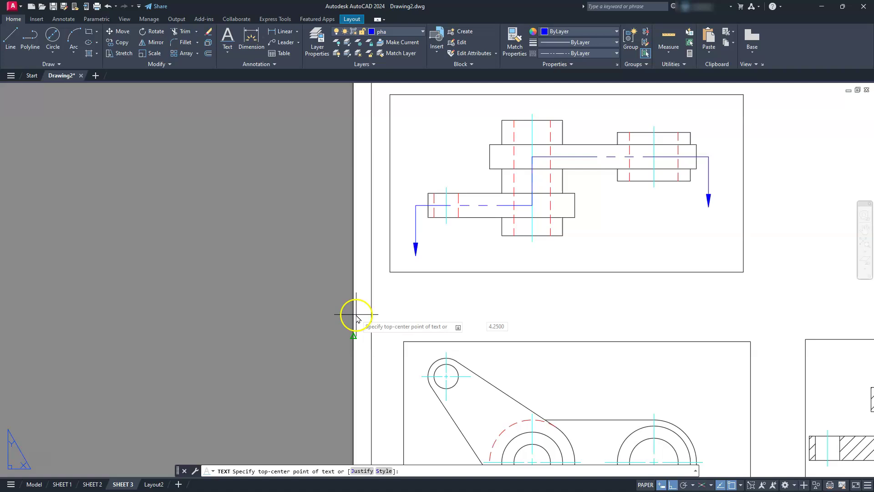
pyautogui.press('Return')
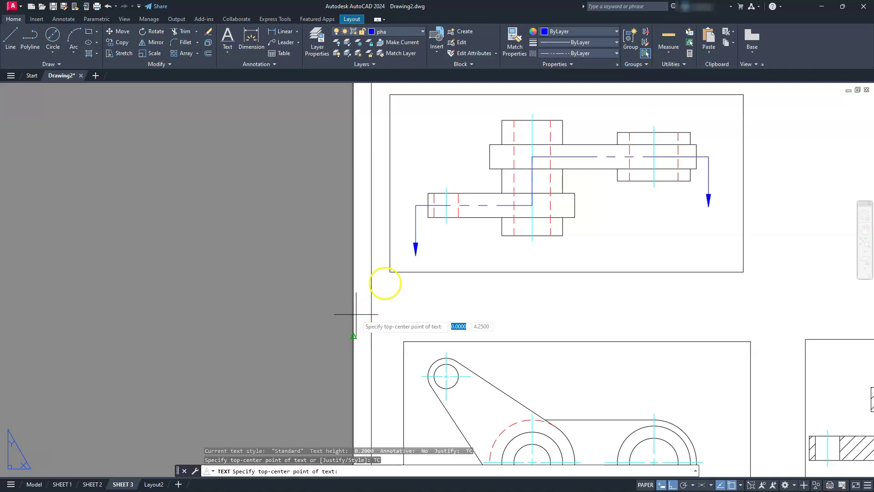
pyautogui.click(419, 255)
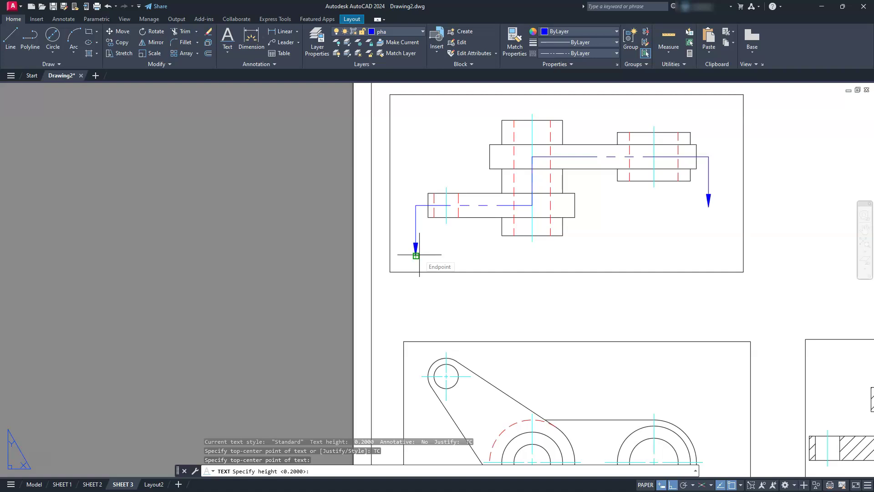
pyautogui.press('Return')
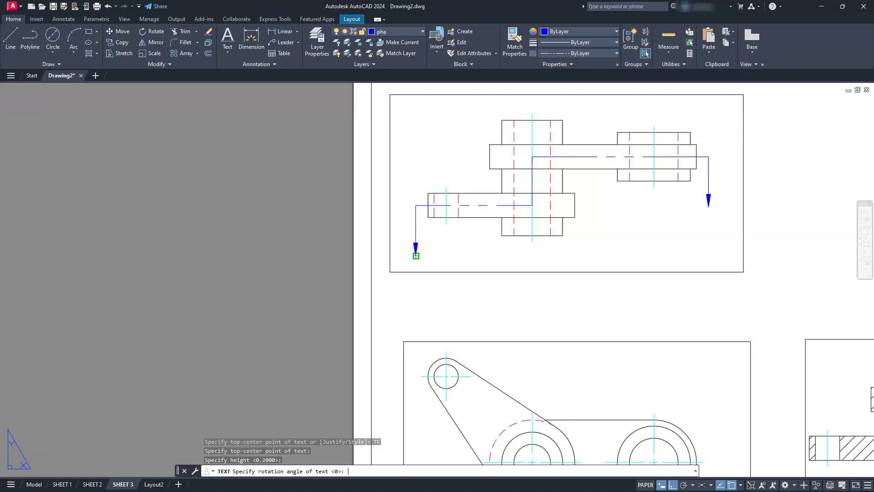
pyautogui.press('Return')
pyautogui.write('B')
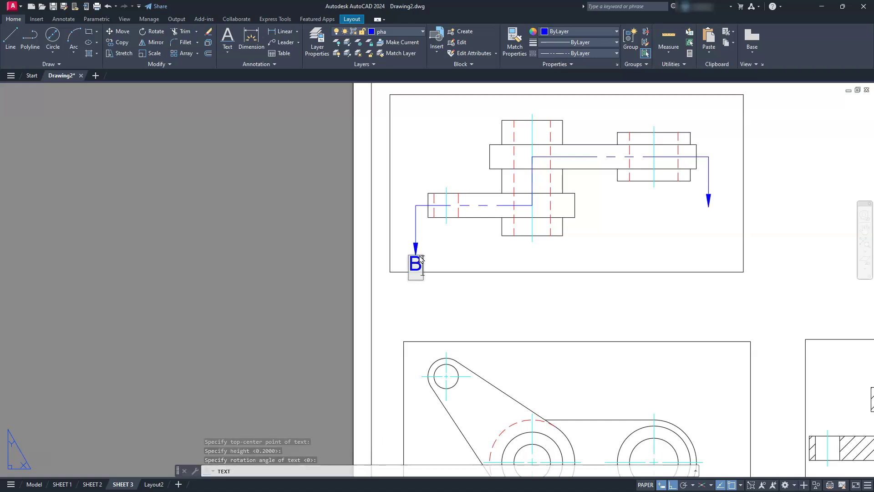
pyautogui.click(459, 299)
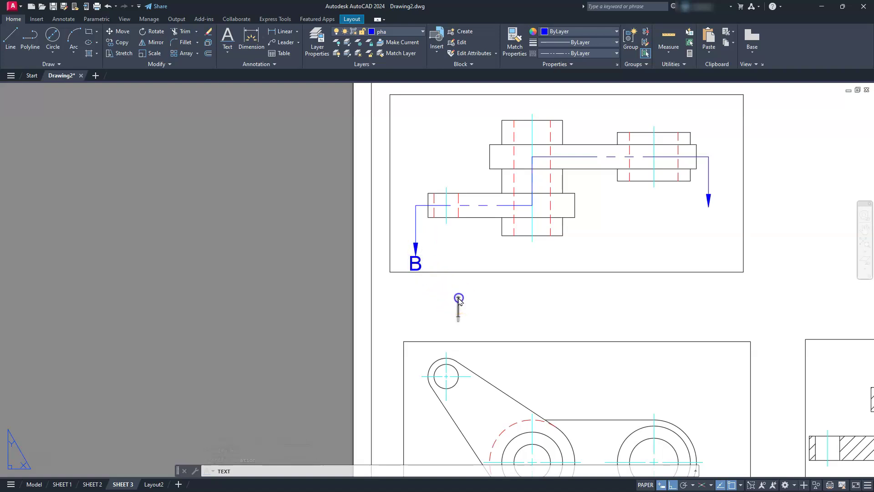
pyautogui.press('Escape')
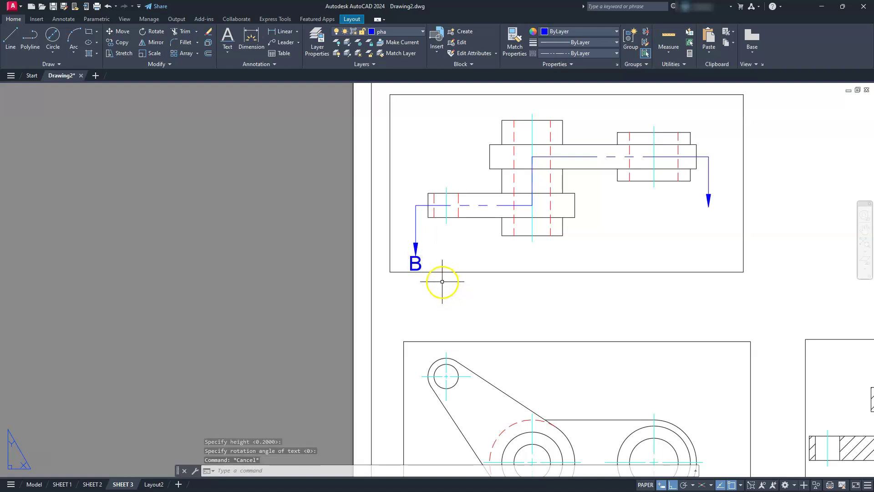
# Step: Begin moving the B label but cancel, leaving it in place
pyautogui.press('Return')
pyautogui.click(416, 263)
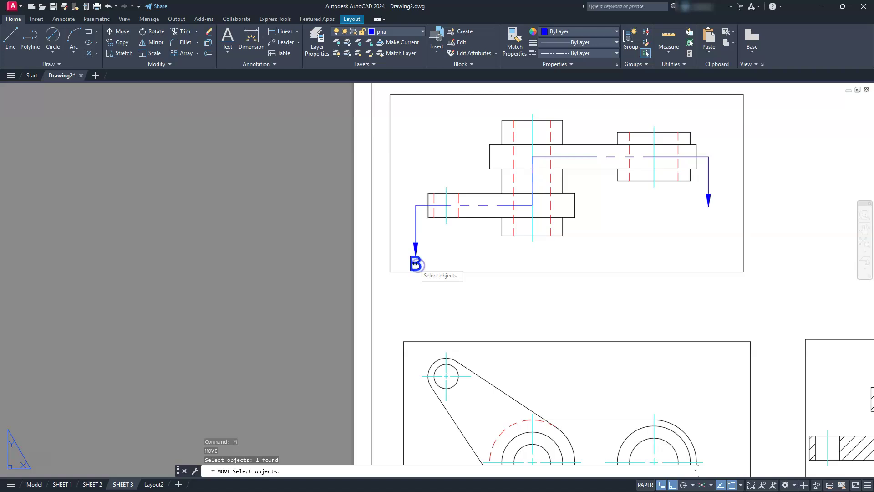
pyautogui.press('Return')
pyautogui.click(416, 288)
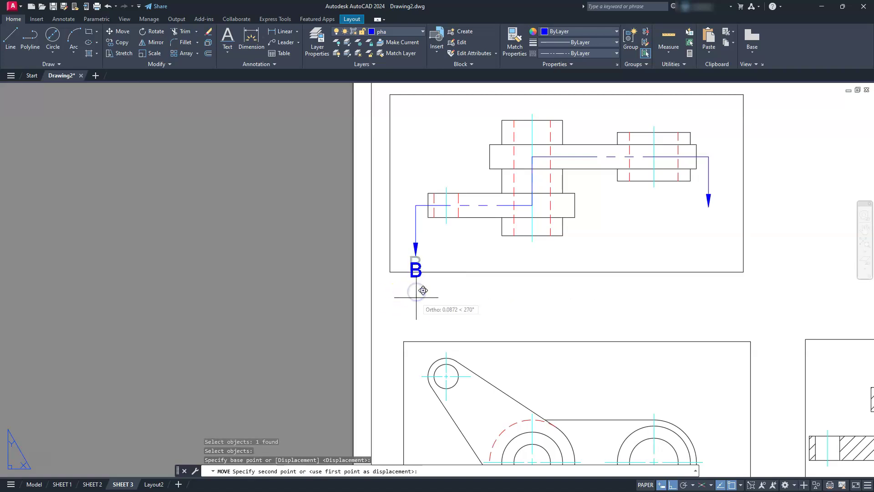
pyautogui.press('Escape')
pyautogui.press('Escape')
pyautogui.press('Escape')
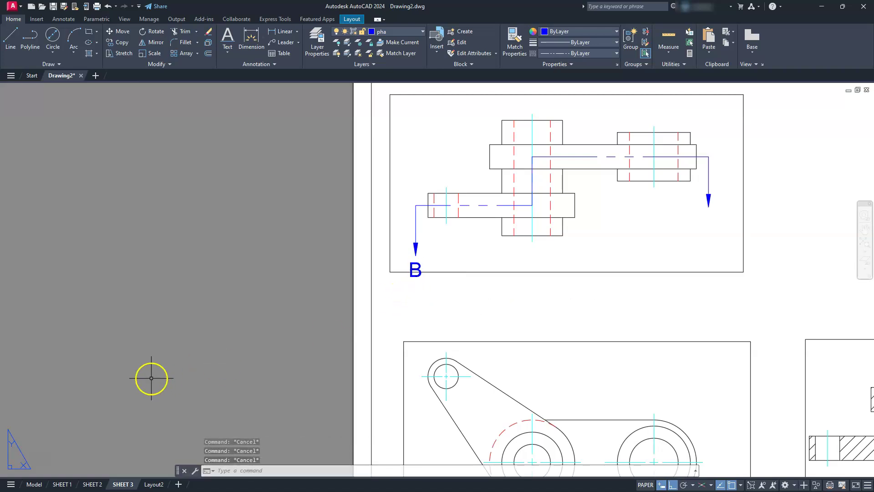
pyautogui.click(122, 43)
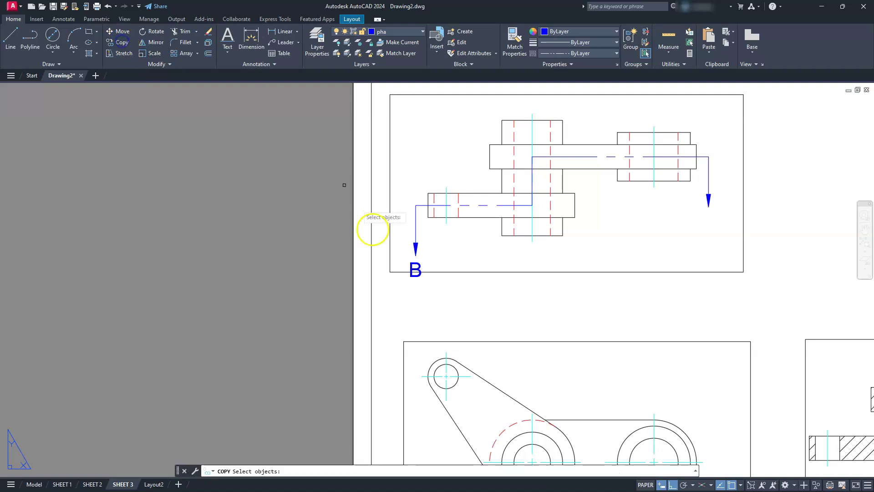
# Step: Copy the B label from the left path corner to beneath the right arrowhead
pyautogui.click(415, 270)
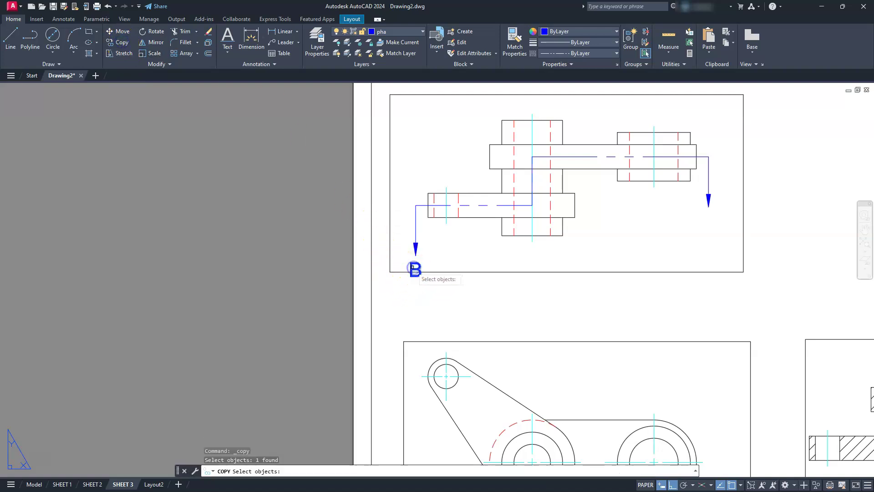
pyautogui.press('Return')
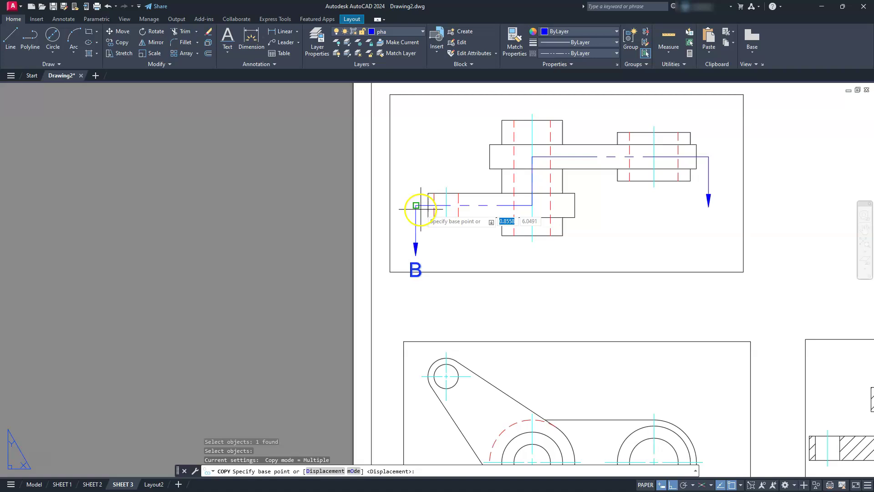
pyautogui.click(415, 205)
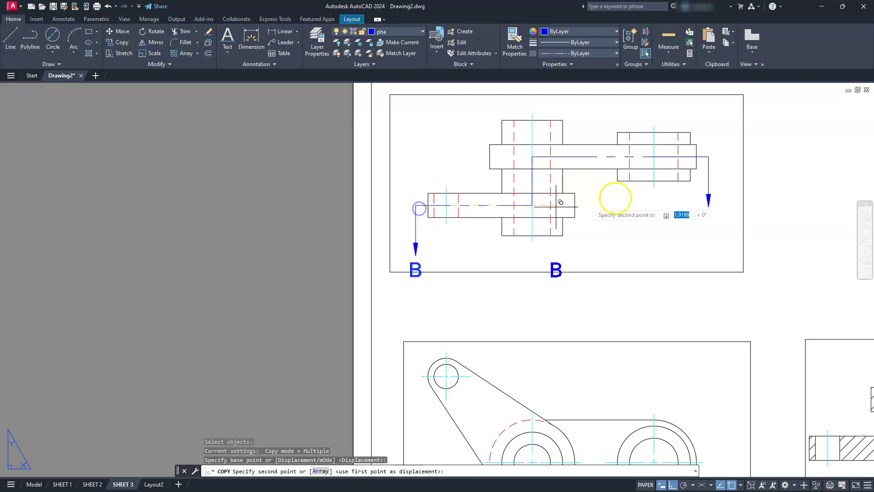
pyautogui.click(708, 156)
pyautogui.press('Escape')
pyautogui.press('Escape')
pyautogui.press('Escape')
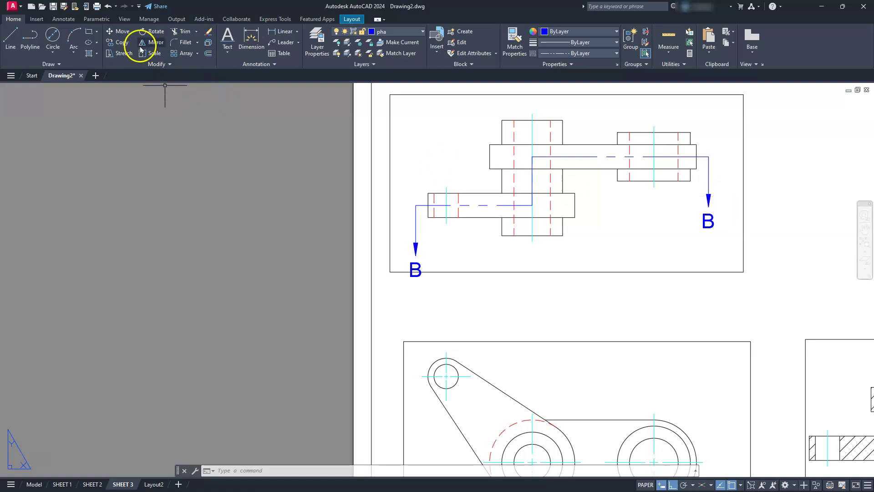
pyautogui.click(122, 54)
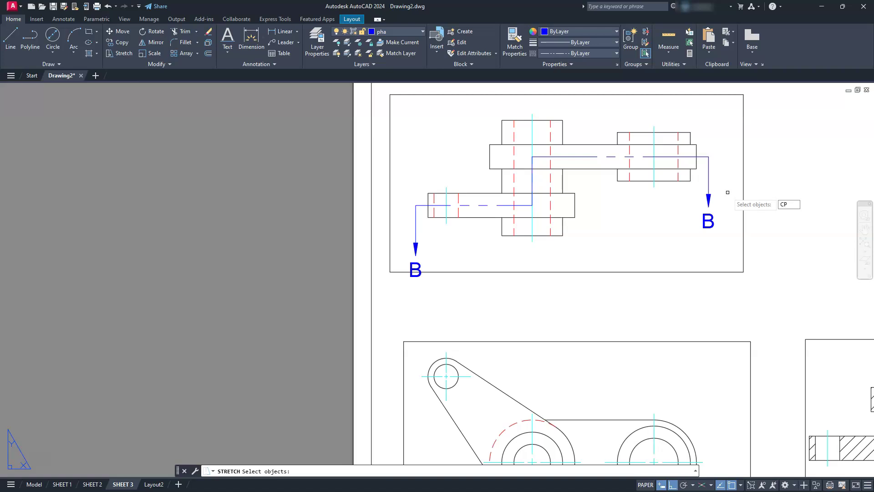
pyautogui.press('Return')
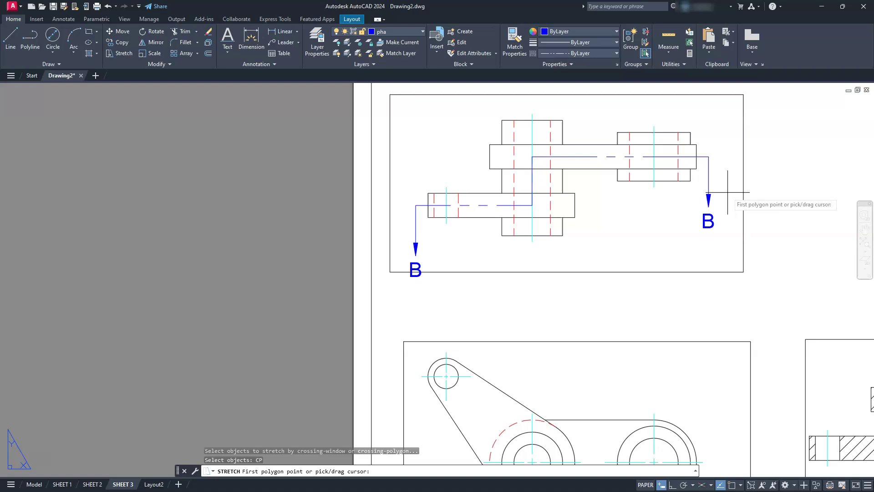
pyautogui.click(726, 189)
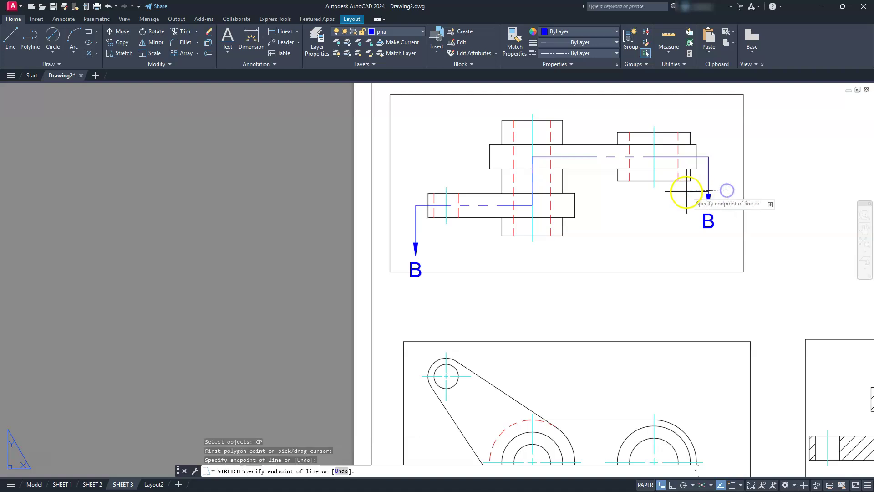
pyautogui.click(604, 196)
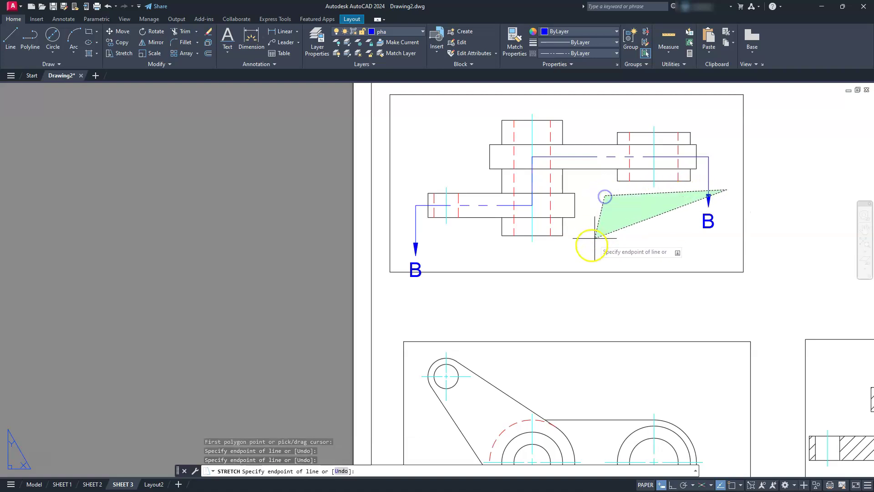
pyautogui.click(554, 251)
pyautogui.click(470, 252)
pyautogui.click(430, 232)
pyautogui.click(399, 234)
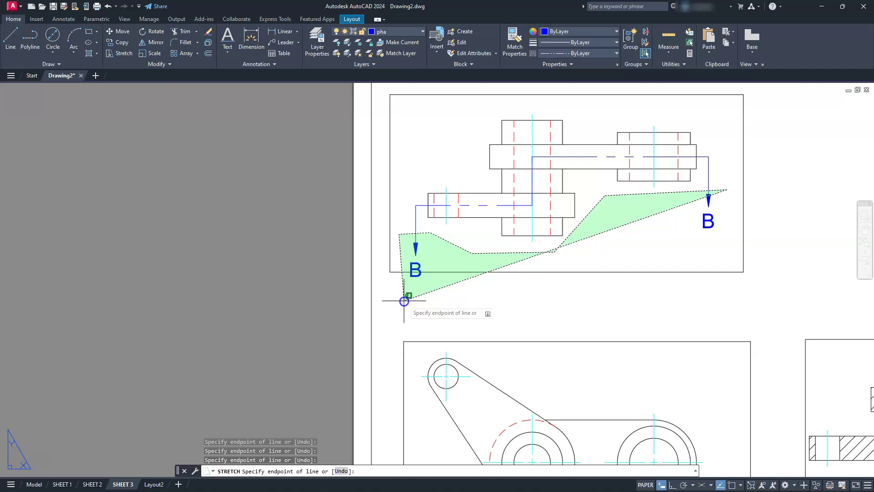
pyautogui.click(404, 301)
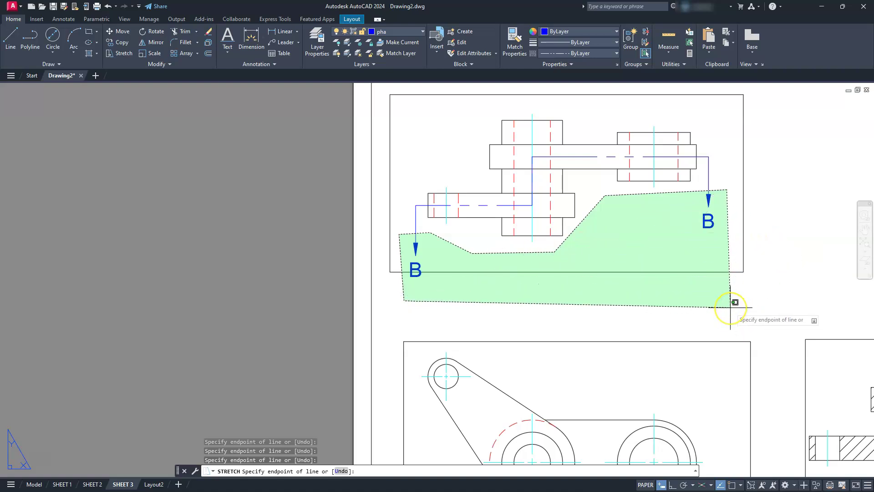
pyautogui.click(731, 305)
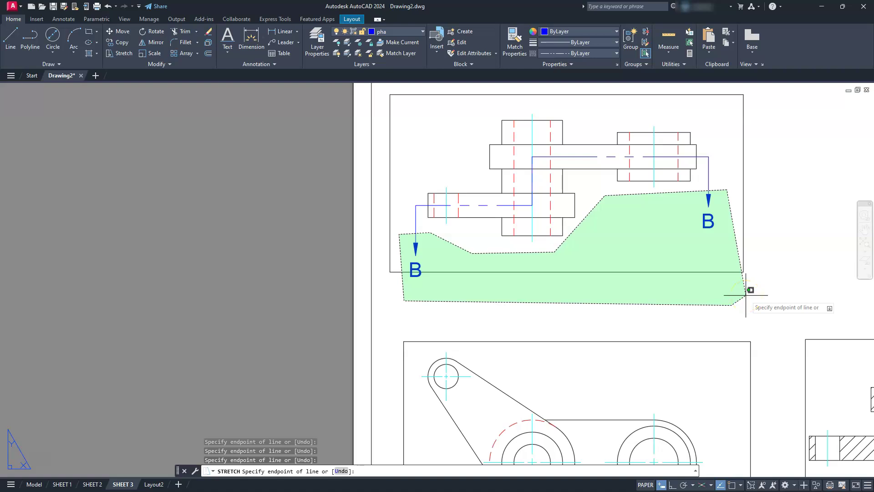
pyautogui.press('Return')
pyautogui.click(741, 255)
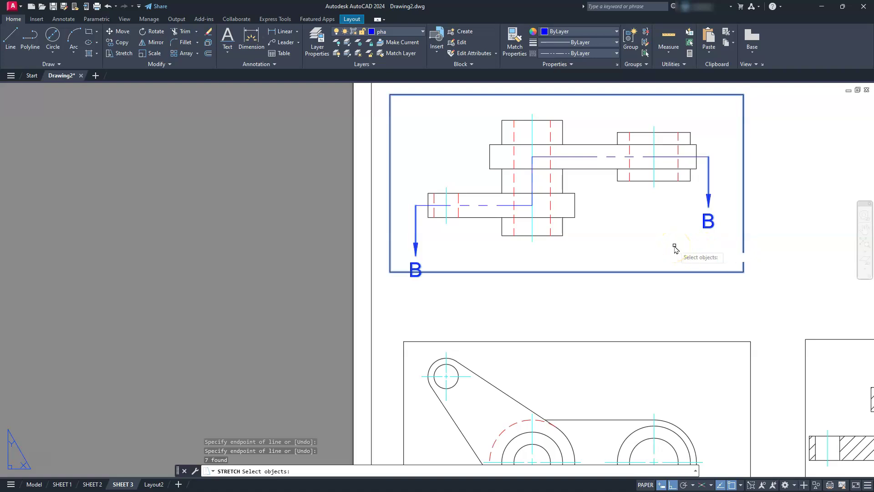
pyautogui.write('R')
pyautogui.press('Return')
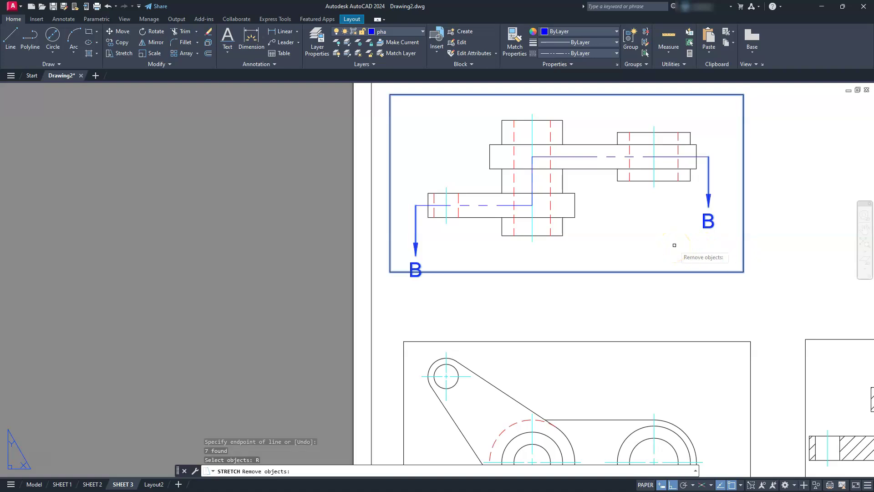
pyautogui.click(673, 272)
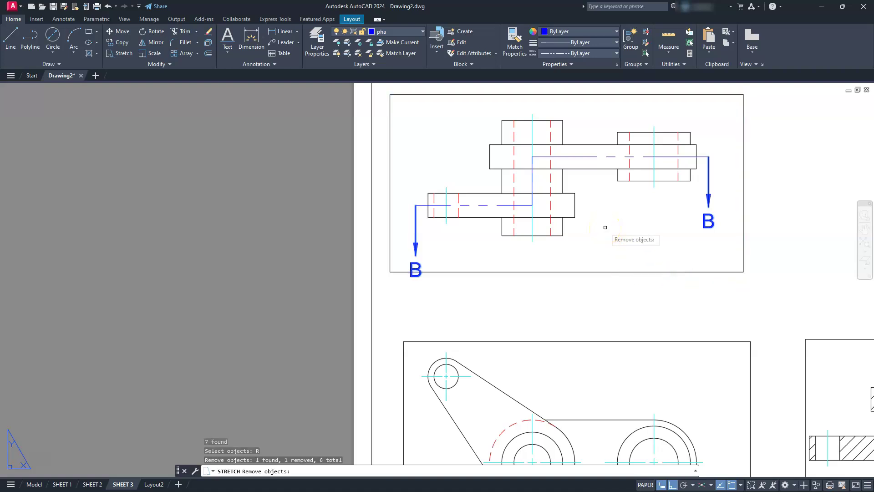
pyautogui.press('Return')
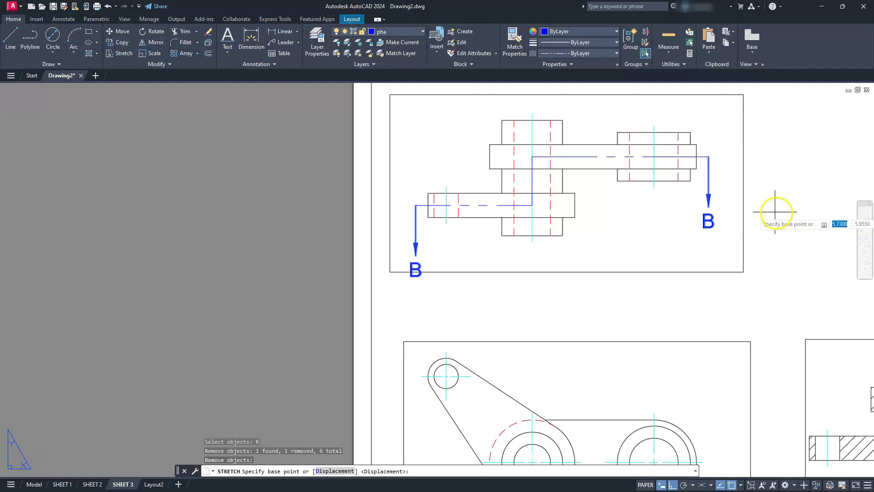
pyautogui.click(783, 240)
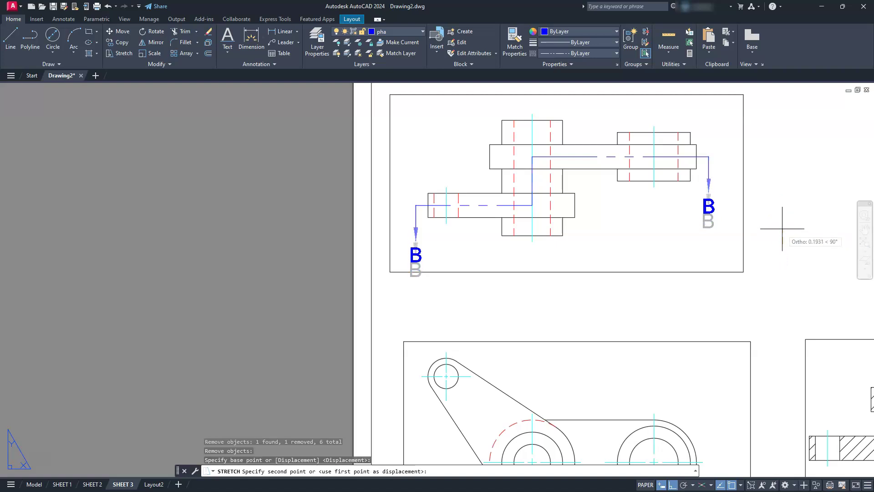
pyautogui.moveTo(783, 222)
pyautogui.mouseDown()
pyautogui.moveTo(781, 250)
pyautogui.moveTo(780, 226)
pyautogui.moveTo(782, 235)
pyautogui.mouseUp()
# Step: Stretch both B labels upward with Stretch Multiple, excluding the viewport frame
pyautogui.press('Escape')
pyautogui.press('Escape')
pyautogui.press('Escape')
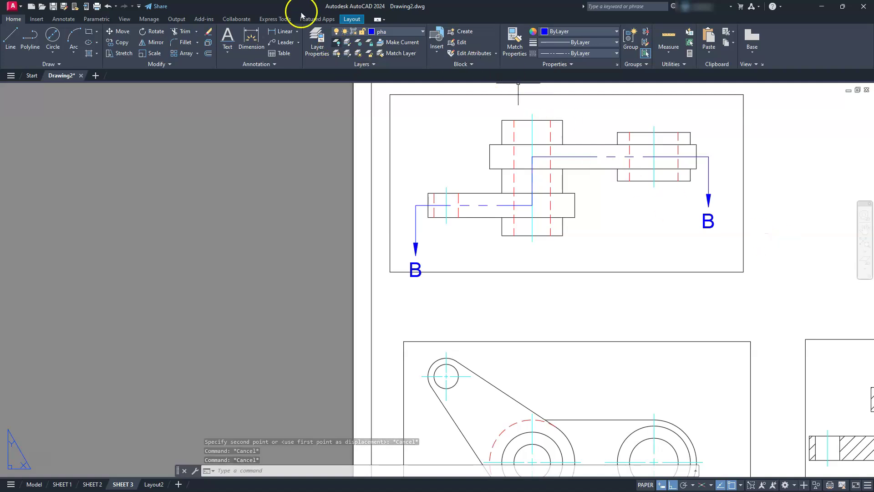
pyautogui.click(272, 20)
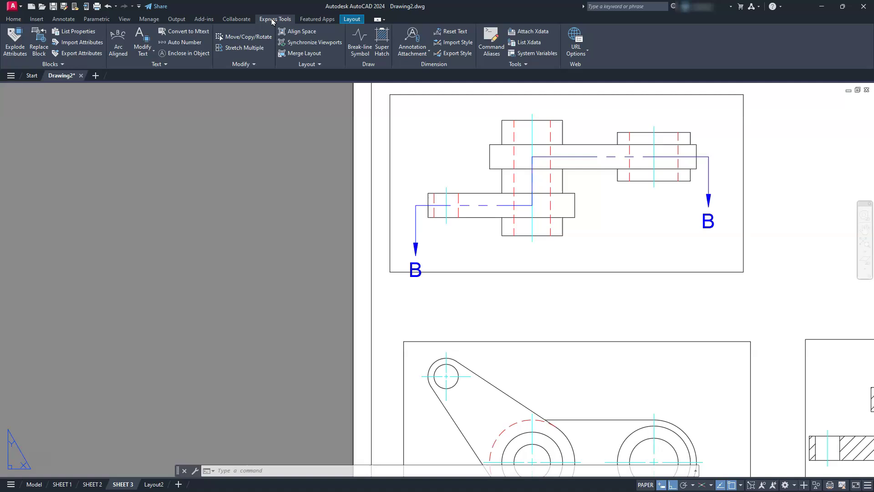
pyautogui.click(241, 49)
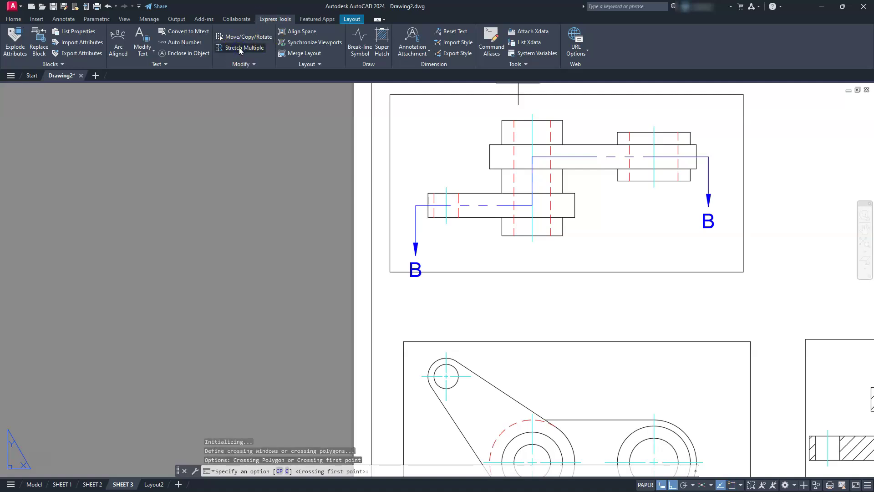
pyautogui.click(727, 188)
pyautogui.click(690, 242)
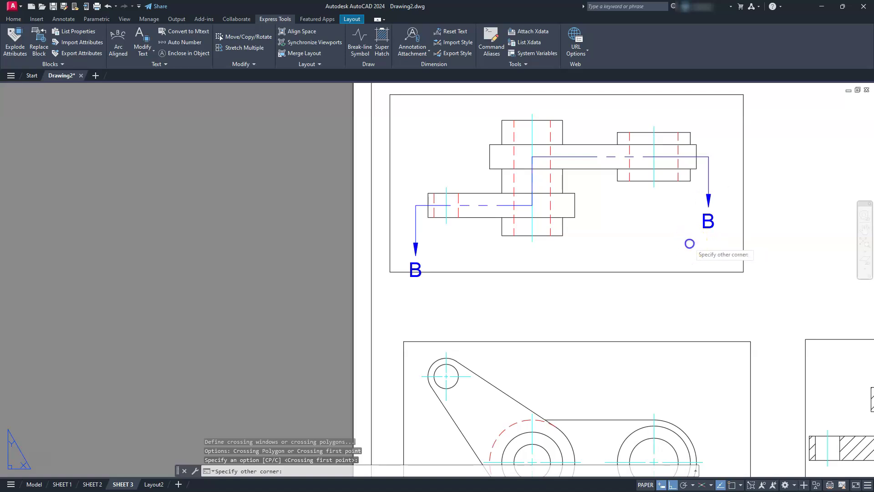
pyautogui.click(431, 233)
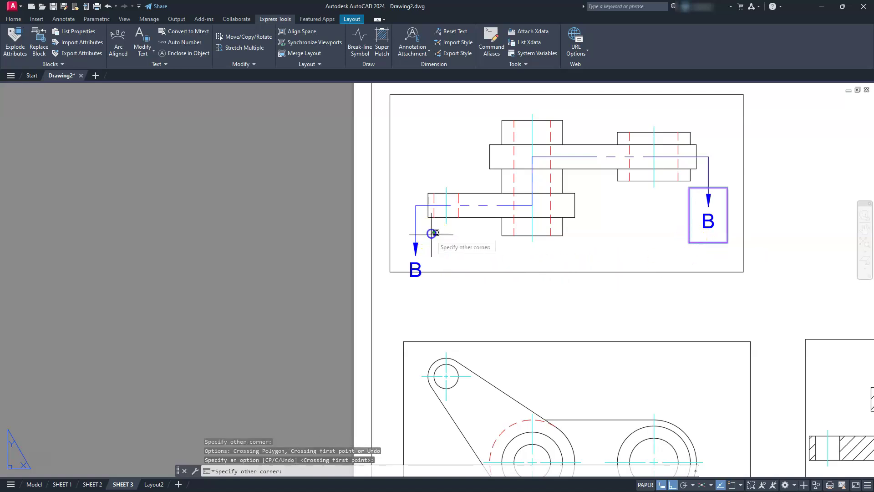
pyautogui.click(400, 291)
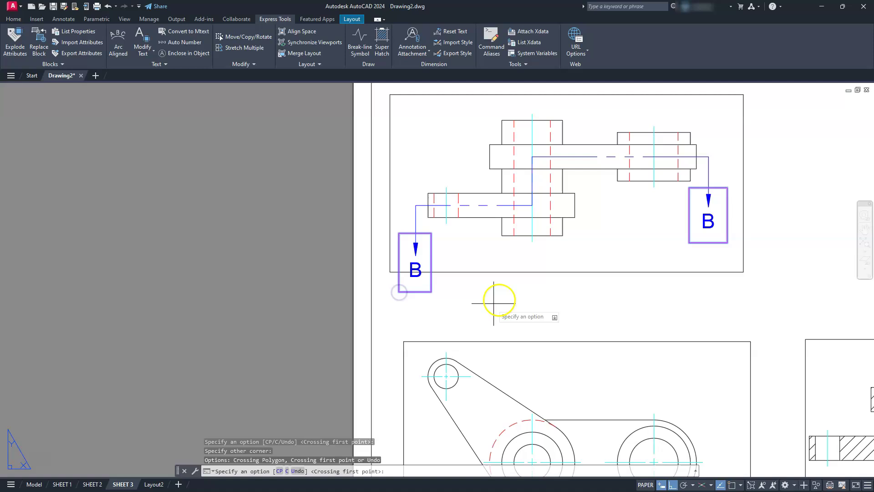
pyautogui.press('Return')
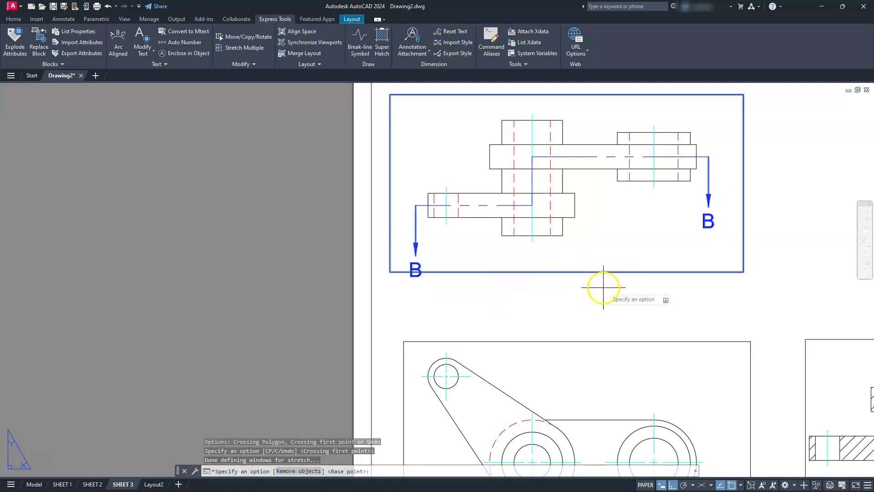
pyautogui.click(306, 471)
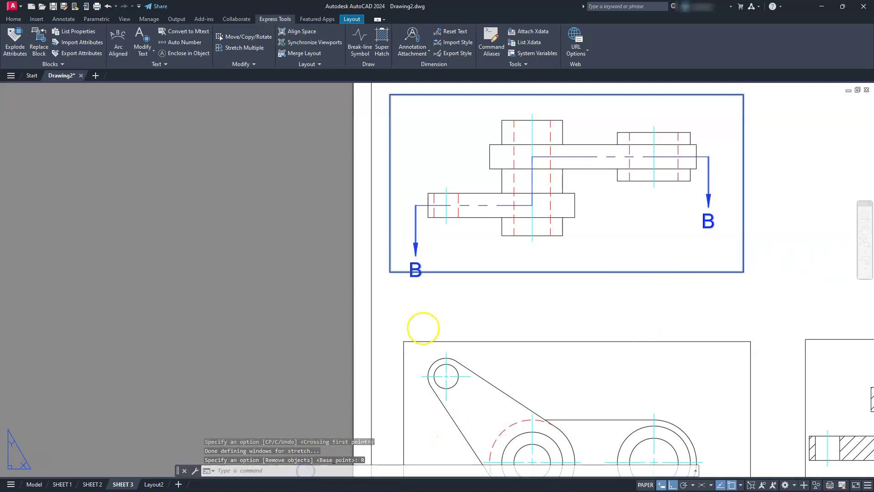
pyautogui.click(471, 272)
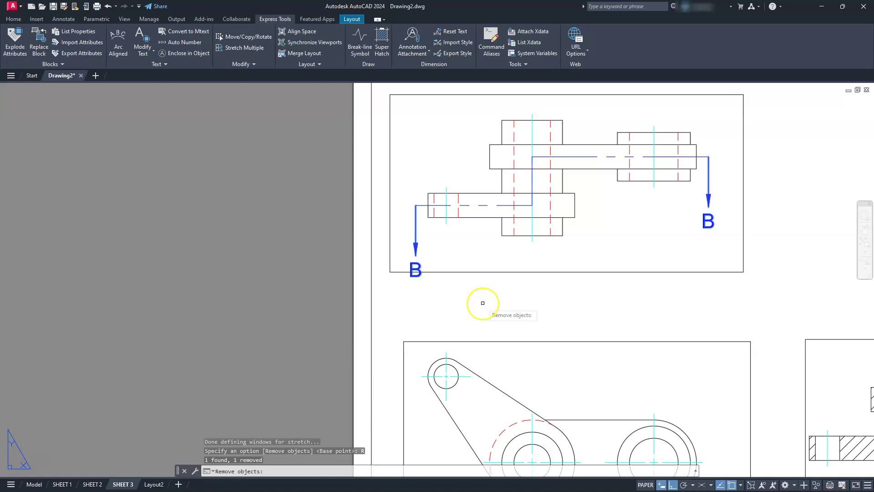
pyautogui.press('Return')
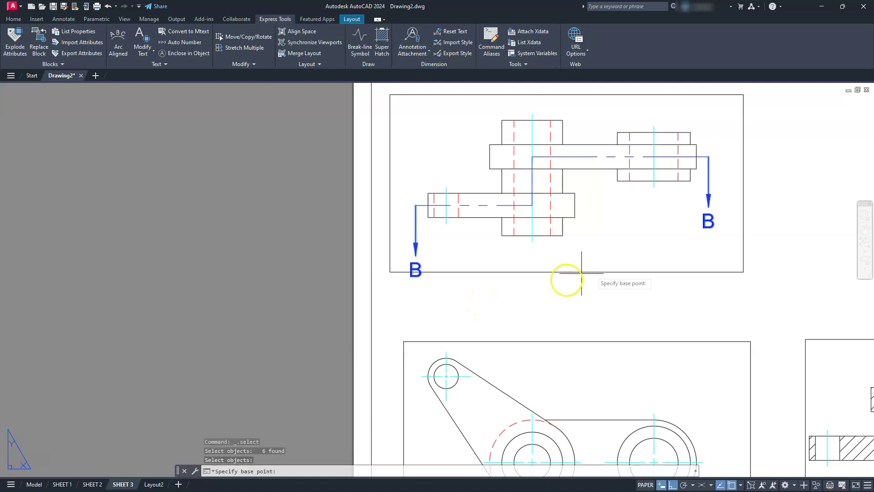
pyautogui.click(771, 247)
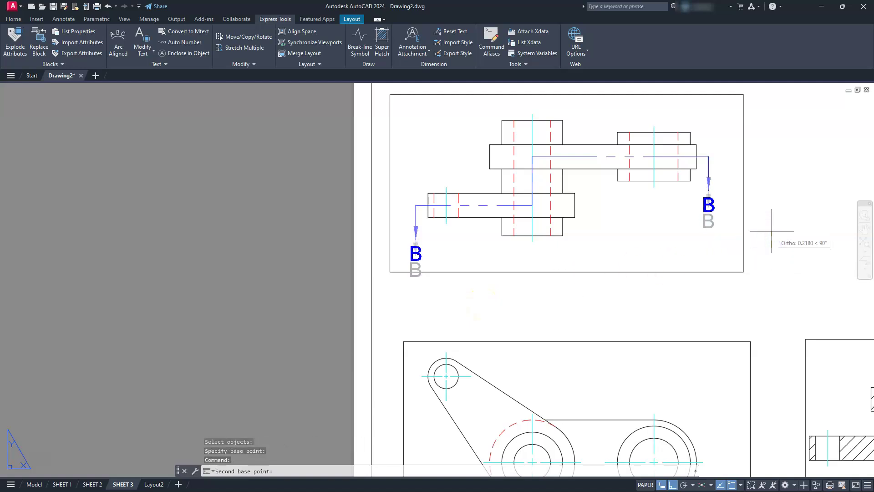
pyautogui.click(775, 227)
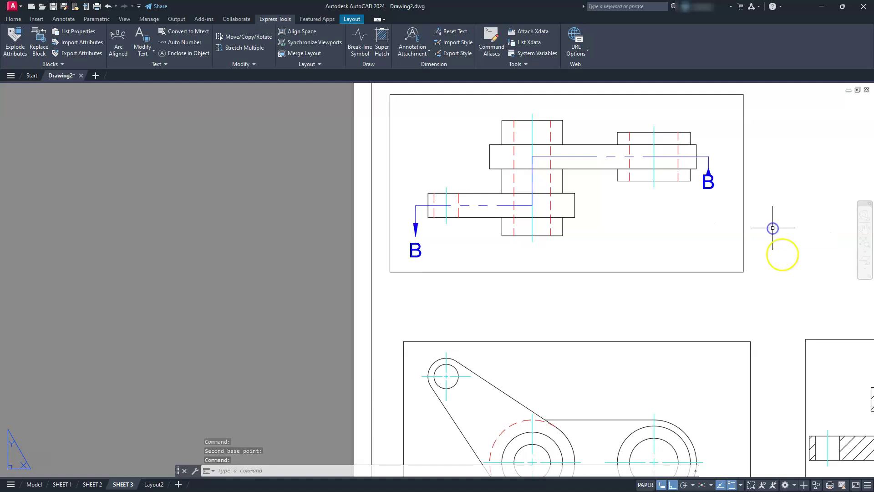
# Step: Undo the label stretch with U
pyautogui.scroll(6, 694, 195)
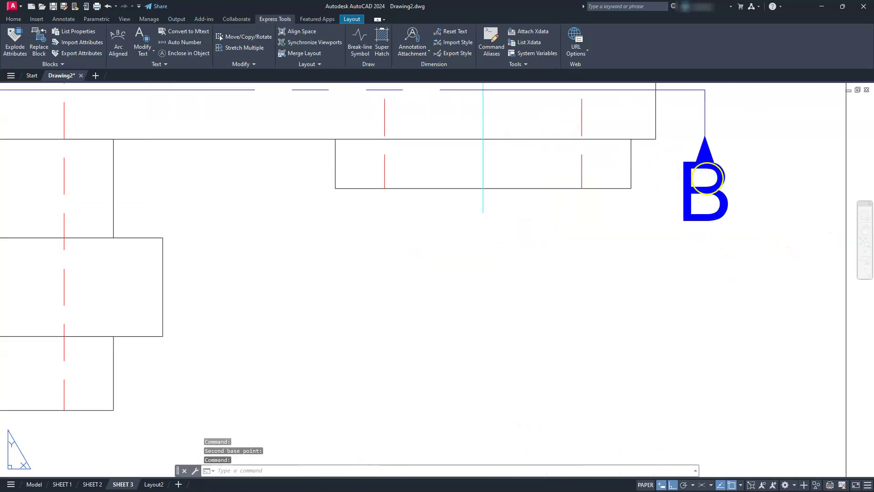
pyautogui.scroll(-4, 715, 187)
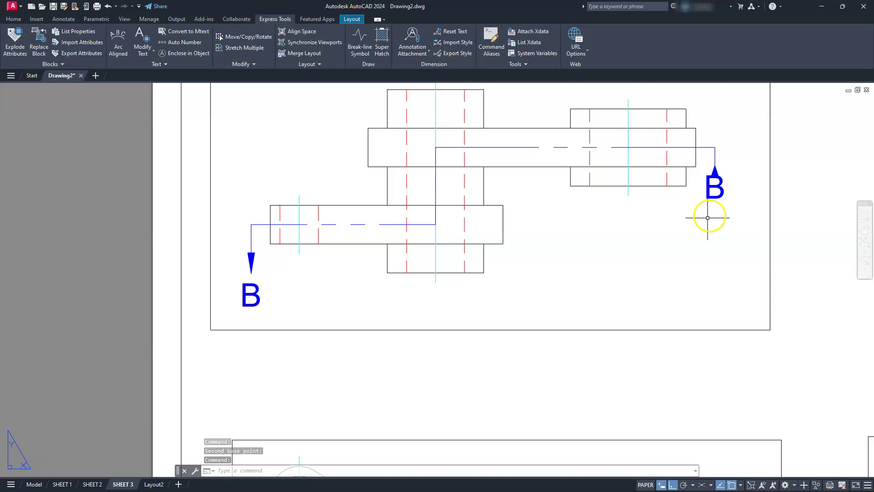
pyautogui.scroll(-2, 701, 225)
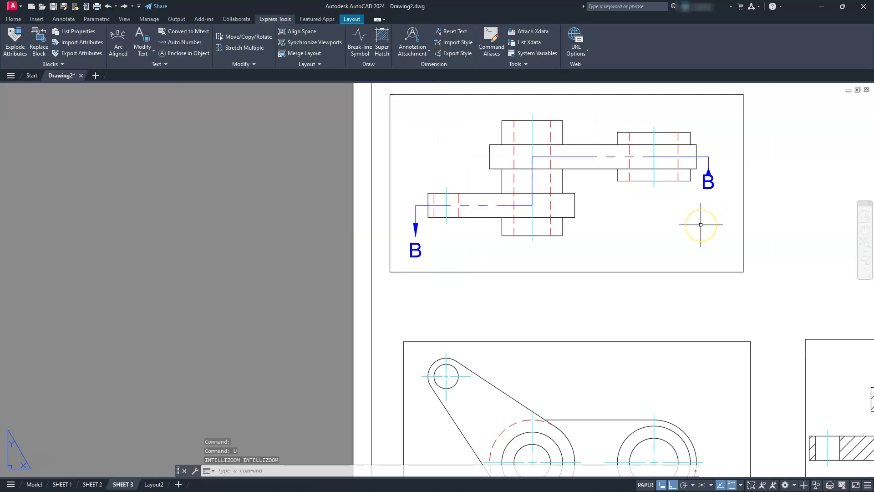
pyautogui.write('U')
pyautogui.press('Return')
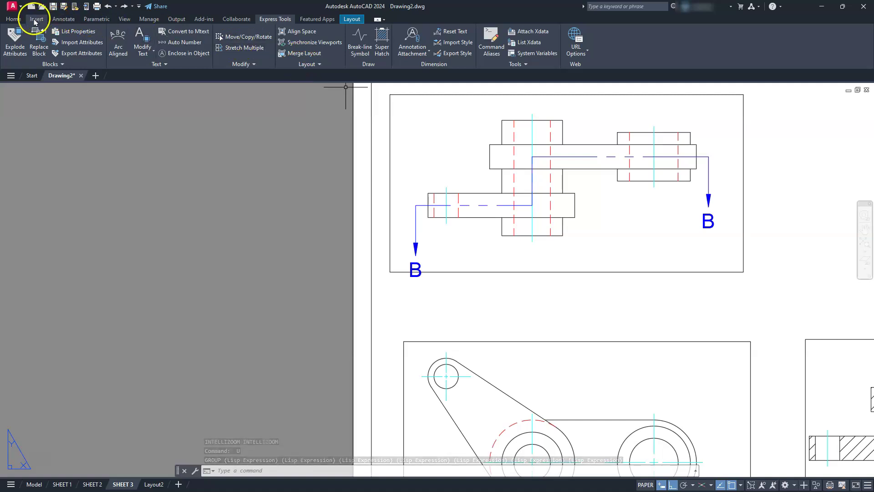
# Step: Start a stretch with a crossing polygon enclosing both B labels and arrow legs
pyautogui.click(14, 19)
pyautogui.click(119, 53)
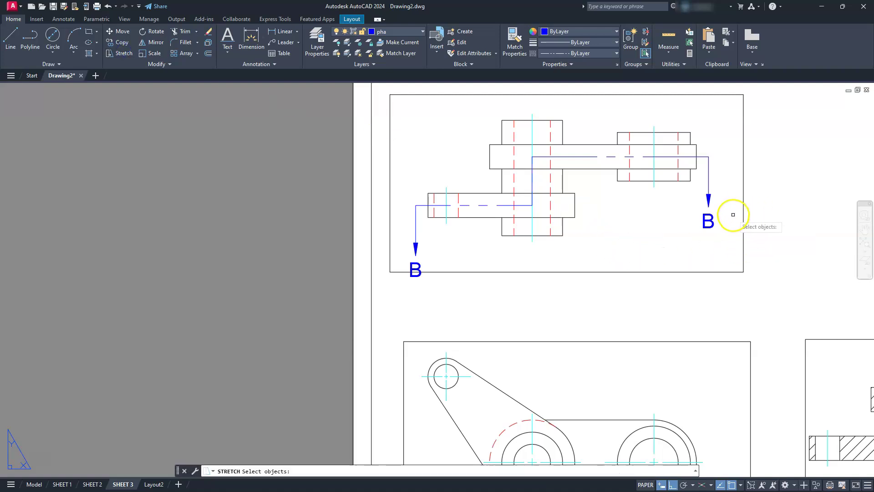
pyautogui.click(706, 182)
pyautogui.click(704, 186)
pyautogui.click(696, 188)
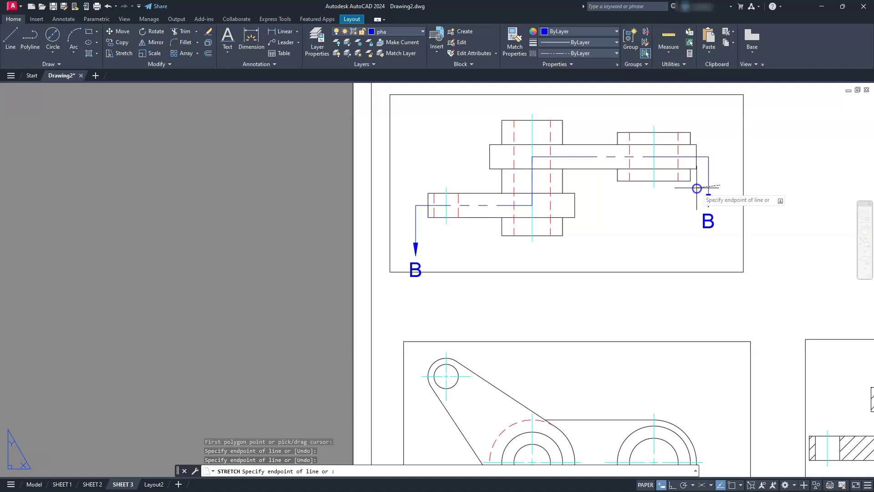
pyautogui.click(540, 258)
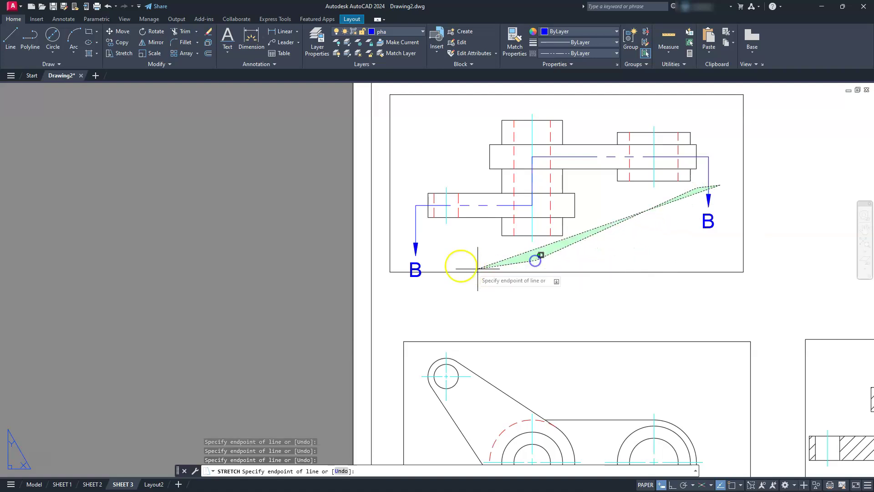
pyautogui.click(400, 224)
pyautogui.click(392, 301)
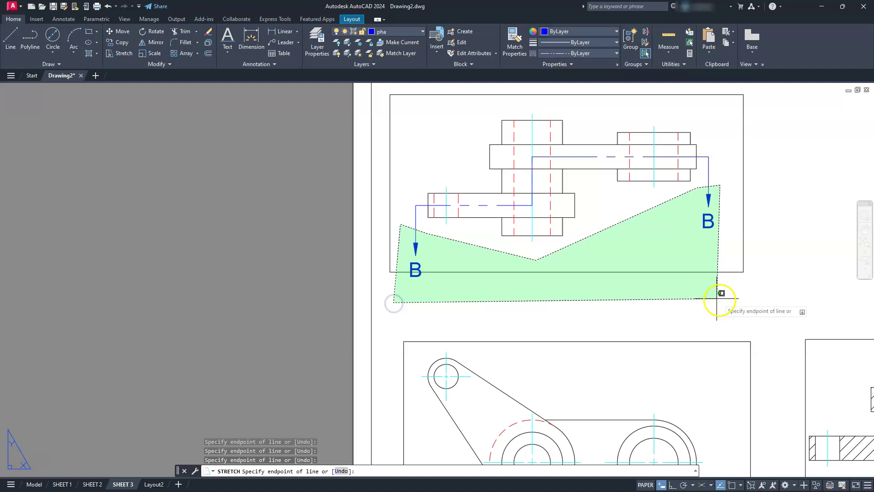
pyautogui.click(735, 302)
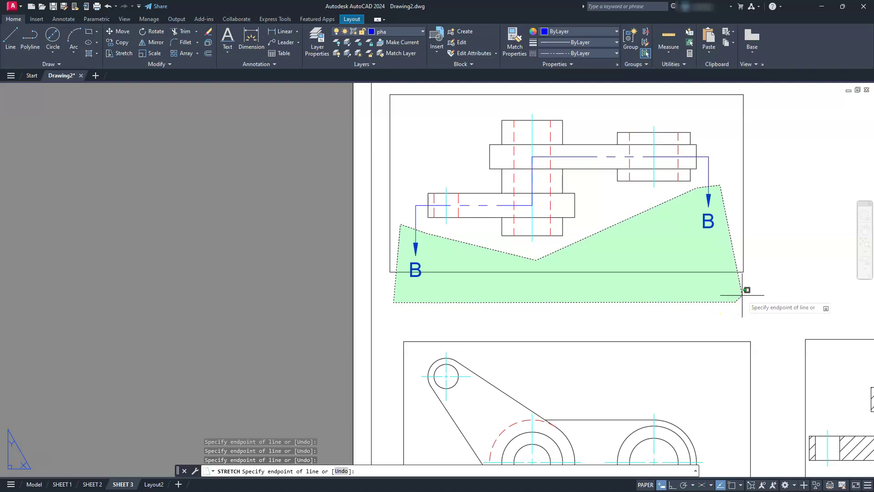
pyautogui.press('Return')
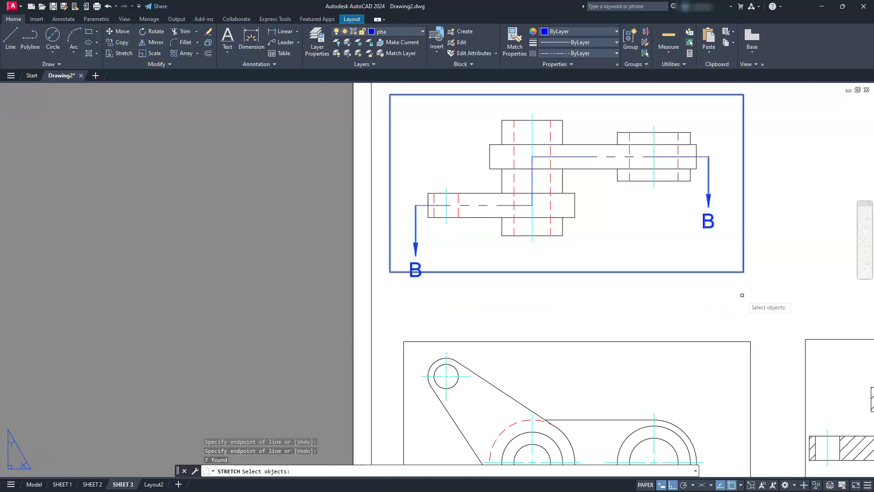
# Step: Remove the viewport from the selection and stretch the B labels and arrows higher
pyautogui.write('R')
pyautogui.press('Return')
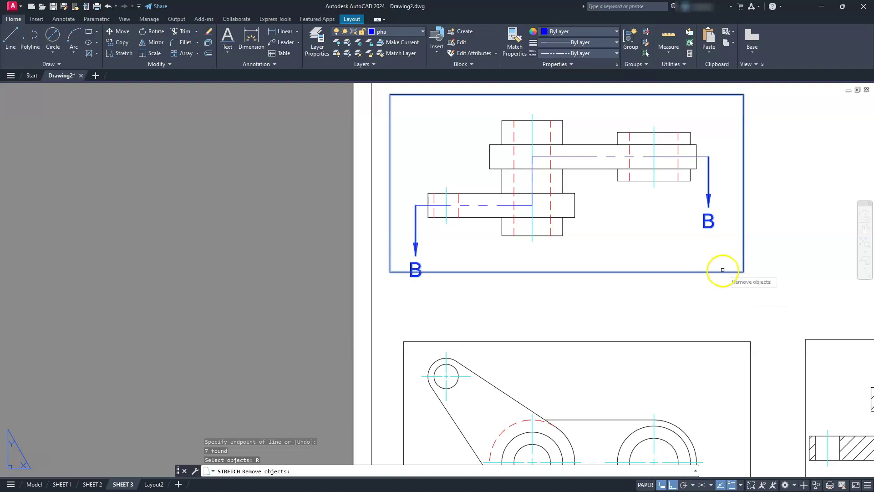
pyautogui.click(723, 271)
pyautogui.press('Return')
pyautogui.click(722, 234)
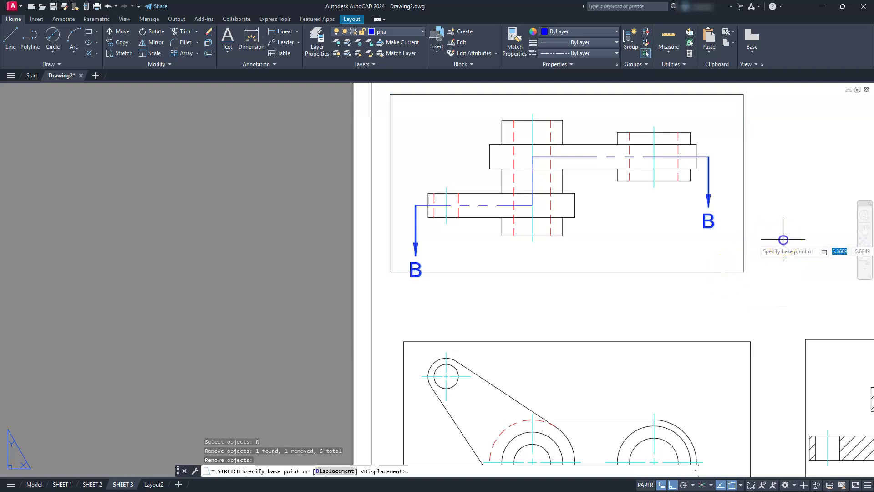
pyautogui.click(781, 215)
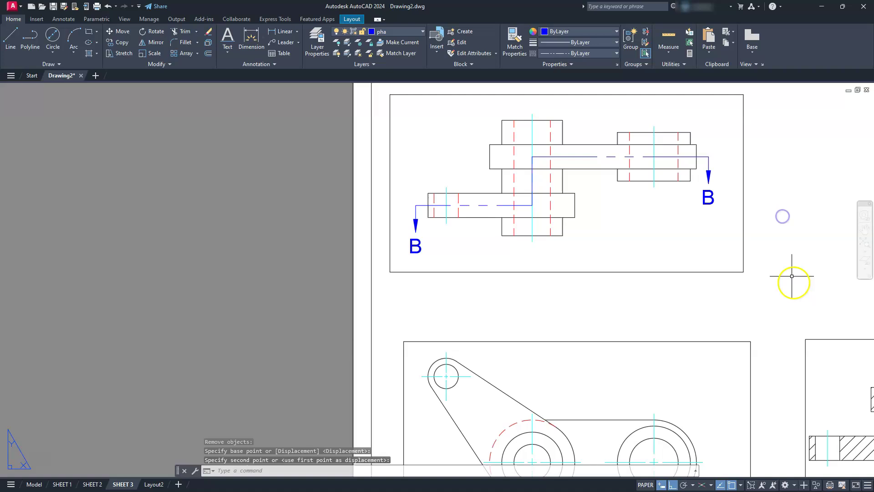
pyautogui.press('Escape')
pyautogui.press('Escape')
pyautogui.press('Escape')
# Step: Bring the whole ASSEMBLY 2 sheet into view and select its title text
pyautogui.scroll(-4, 625, 266)
pyautogui.moveTo(639, 279); pyautogui.dragTo(560, 303, button='middle')
pyautogui.scroll(3, 553, 332)
pyautogui.click(419, 330)
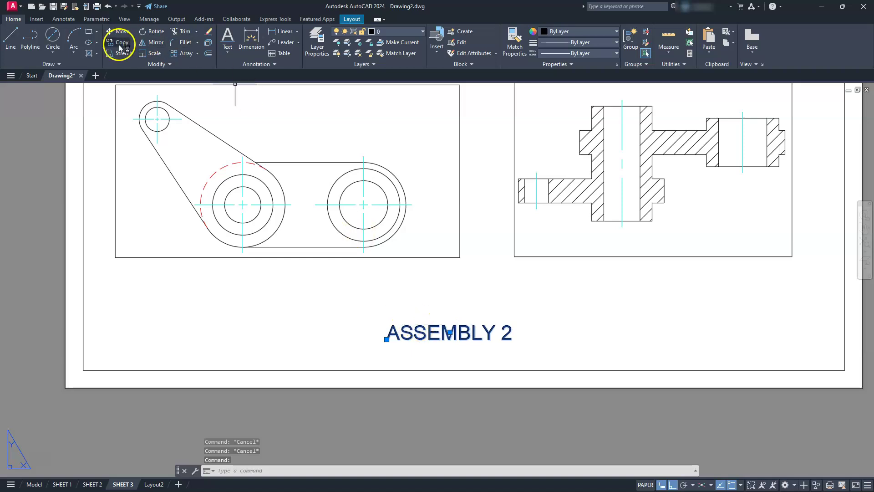
# Step: Copy the ASSEMBLY 2 title to below the hatched section view
pyautogui.click(289, 308)
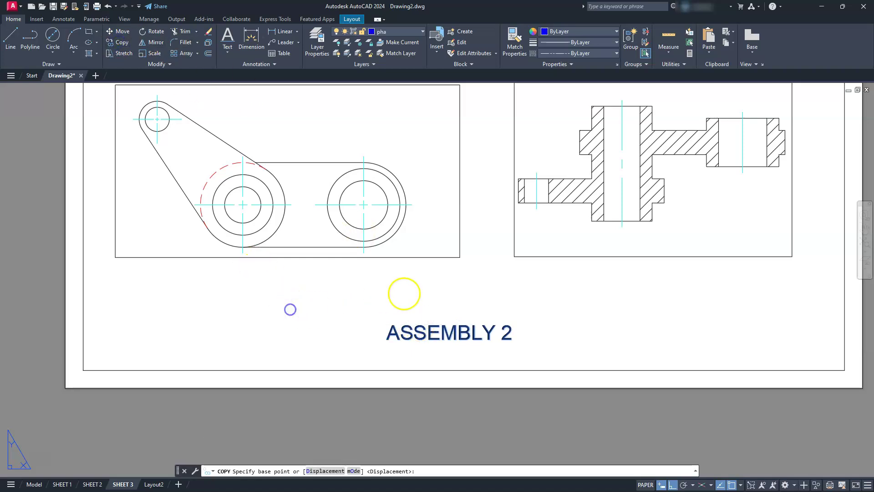
pyautogui.press('F8')
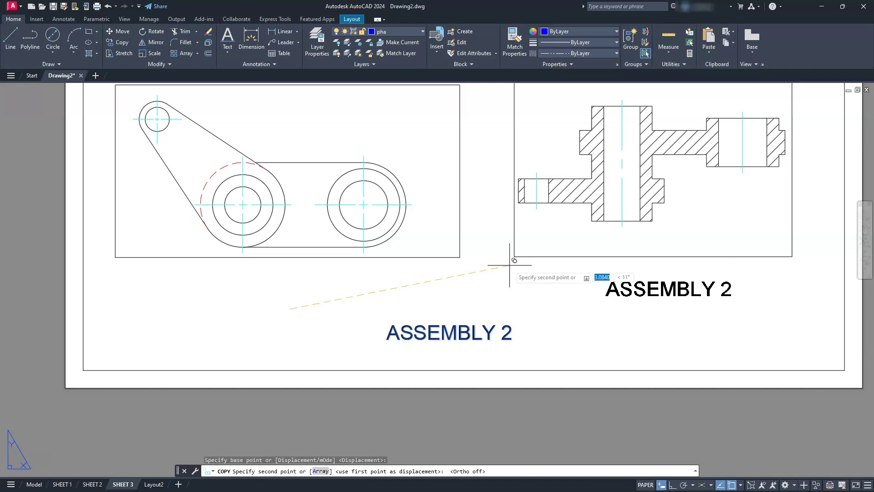
pyautogui.click(506, 247)
pyautogui.press('Escape')
pyautogui.press('Escape')
pyautogui.press('Escape')
# Step: Edit the copied title with ED into underlined 'SECTION B-B'
pyautogui.write('ED')
pyautogui.press('Return')
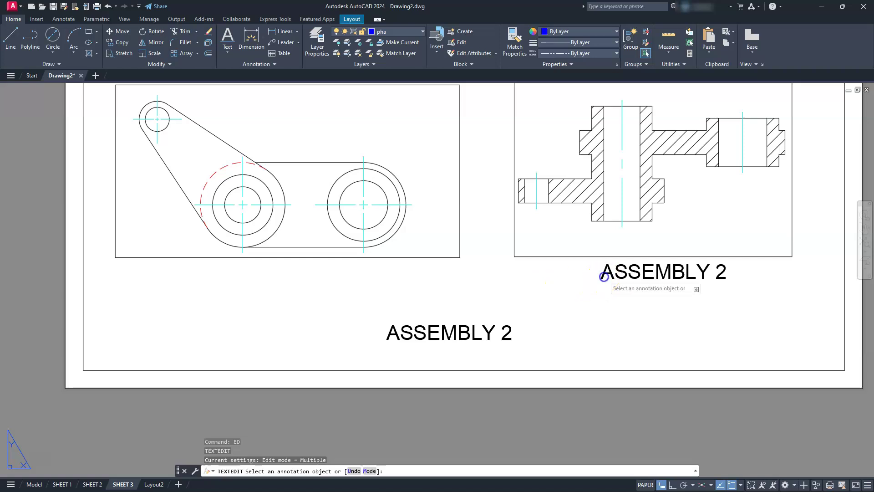
pyautogui.click(604, 277)
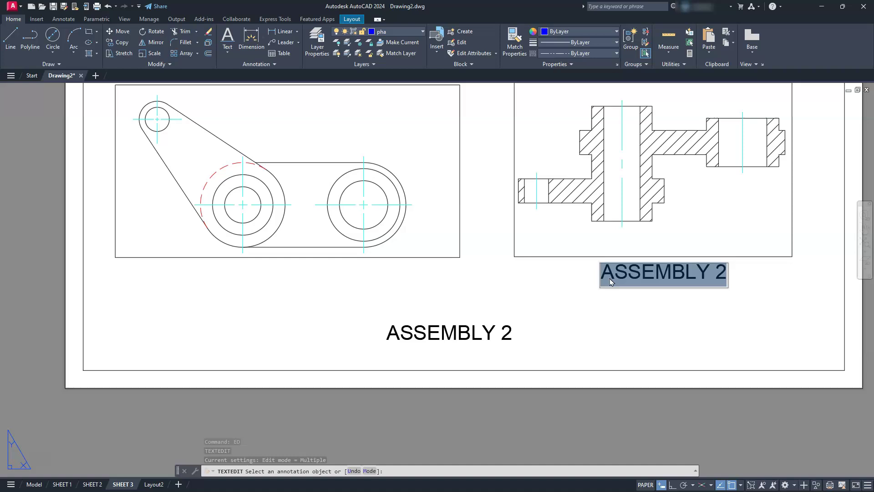
pyautogui.write('%%')
pyautogui.press('BackSpace')
pyautogui.press('BackSpace')
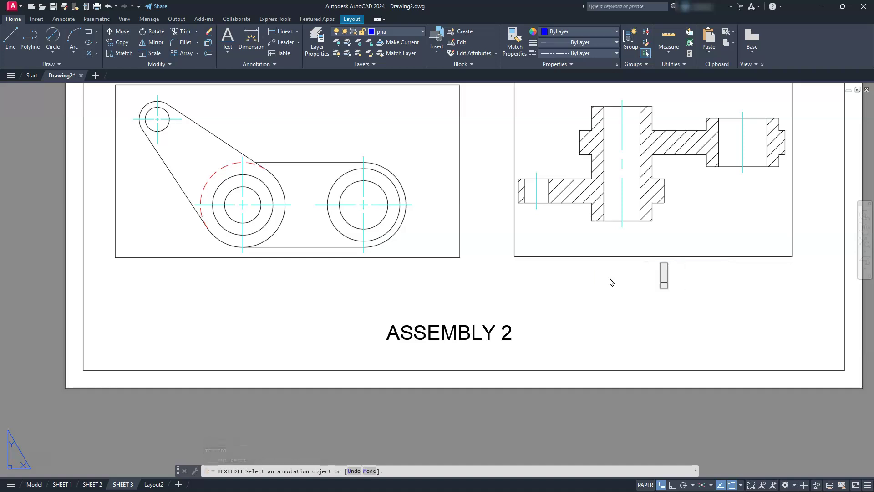
pyautogui.write('SECTION B-B')
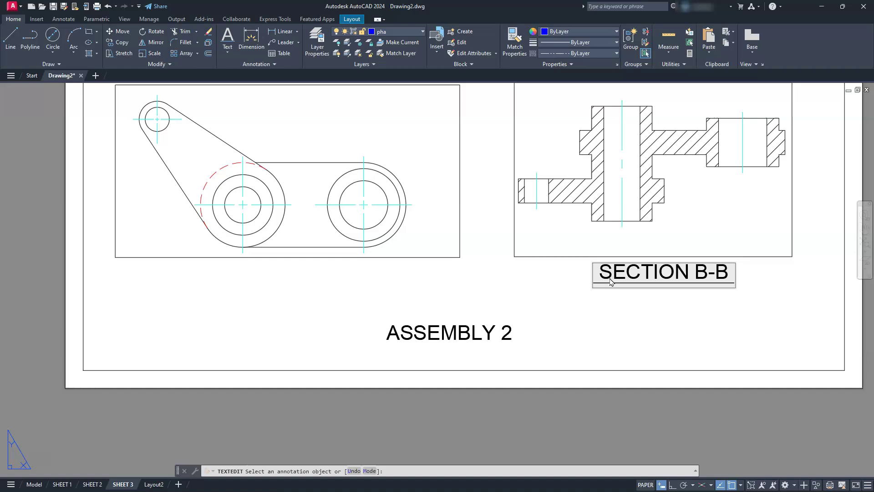
pyautogui.click(690, 328)
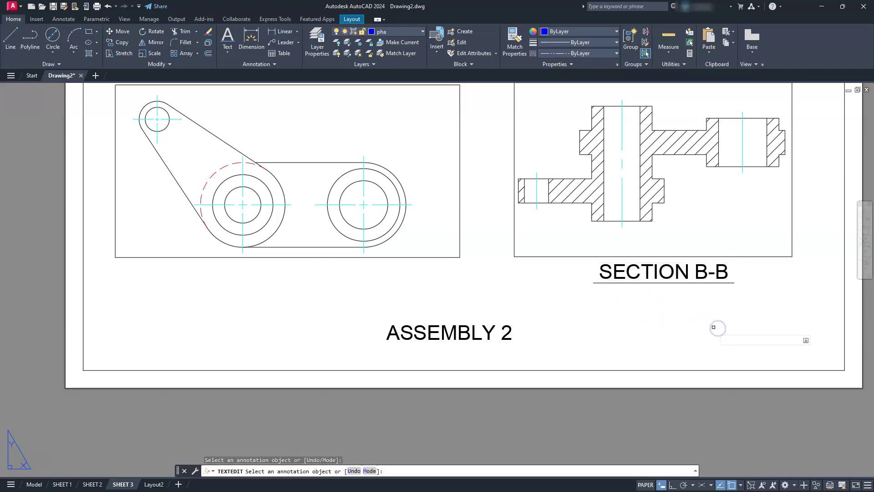
pyautogui.press('Escape')
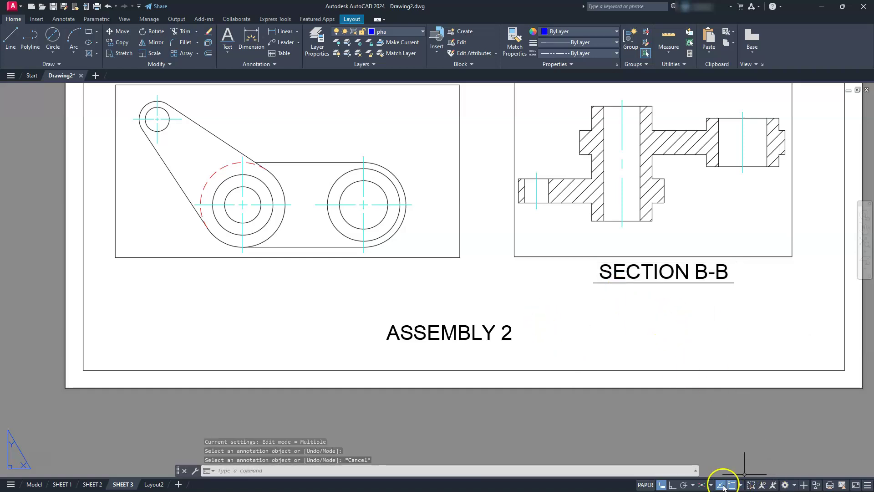
# Step: Turn Ortho back on and bring the top view's section line into view
pyautogui.click(673, 485)
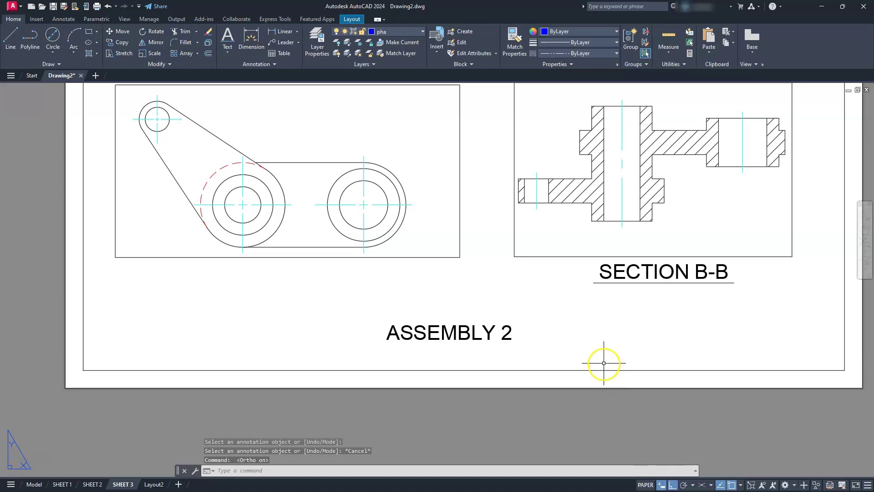
pyautogui.scroll(-4, 601, 359)
pyautogui.scroll(4, 601, 360)
pyautogui.scroll(-2, 610, 363)
pyautogui.moveTo(605, 375); pyautogui.dragTo(564, 370, button='middle')
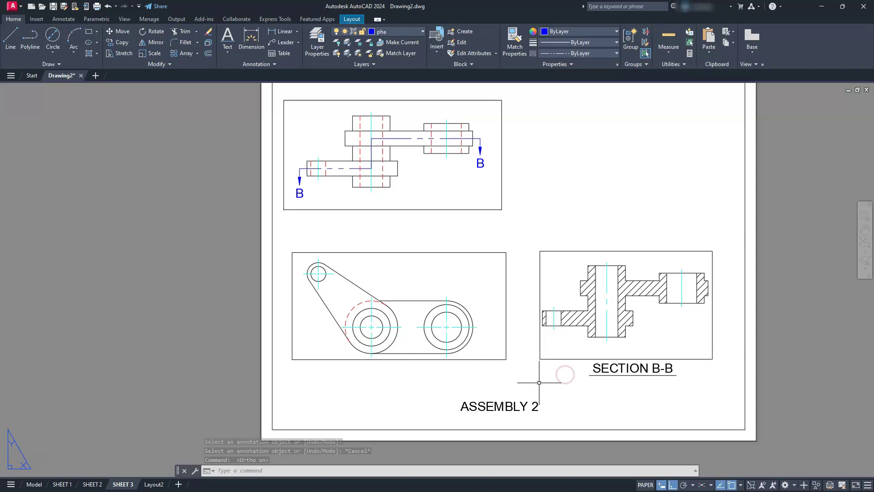
# Step: Join the B-B section line and both arrow pieces into one polyline, then reselect it
pyautogui.click(367, 167)
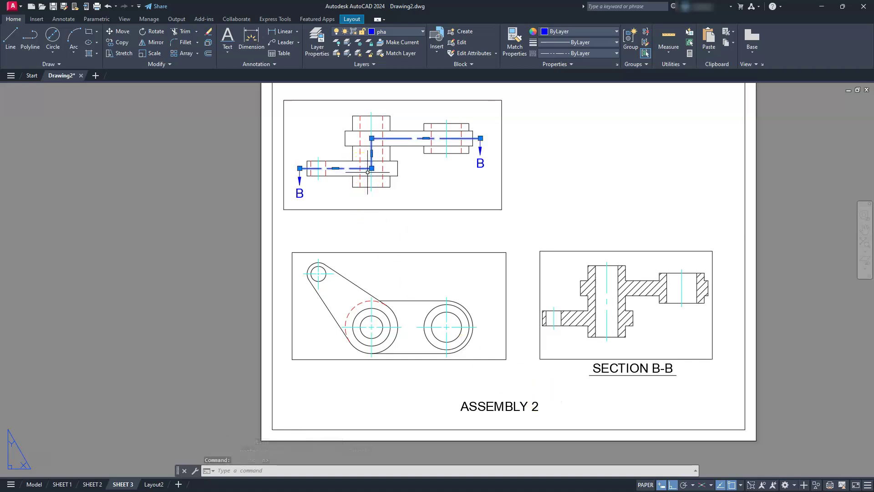
pyautogui.scroll(4, 287, 163)
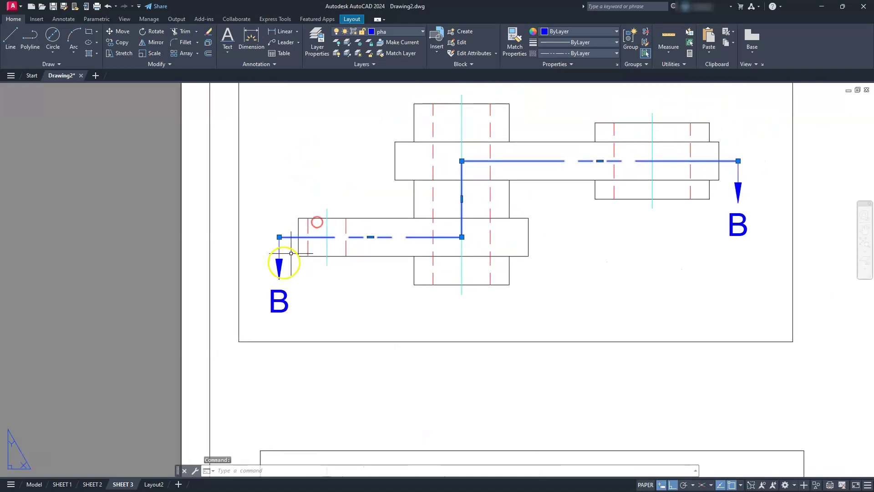
pyautogui.click(279, 250)
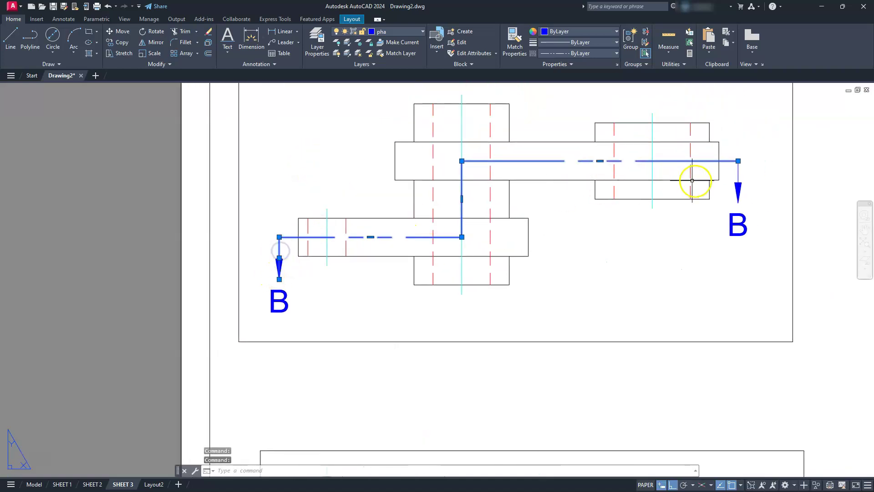
pyautogui.click(738, 175)
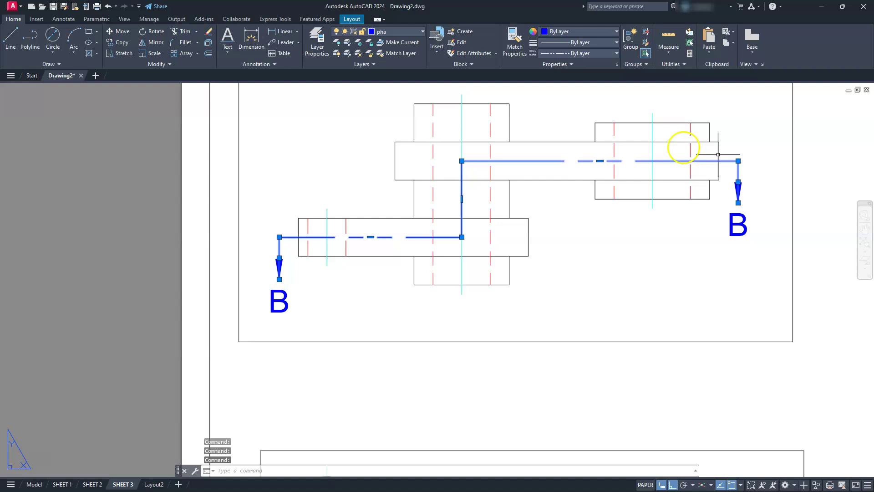
pyautogui.press('Return')
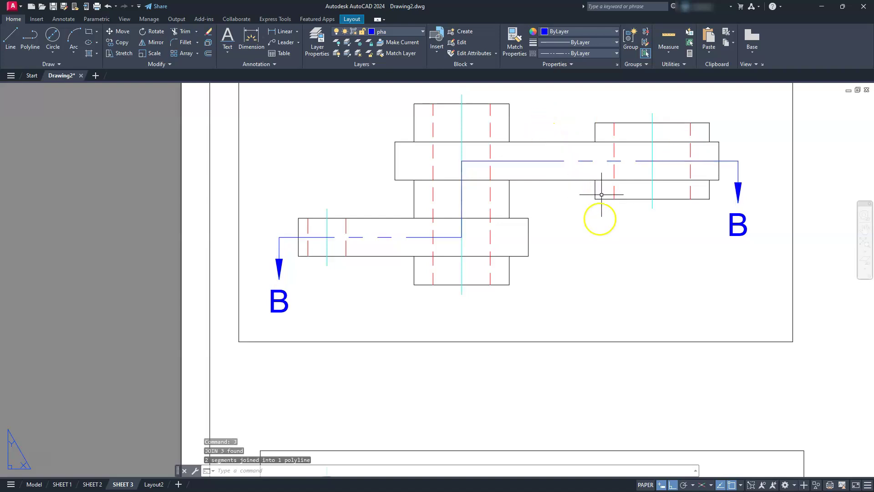
pyautogui.press('Escape')
pyautogui.press('Escape')
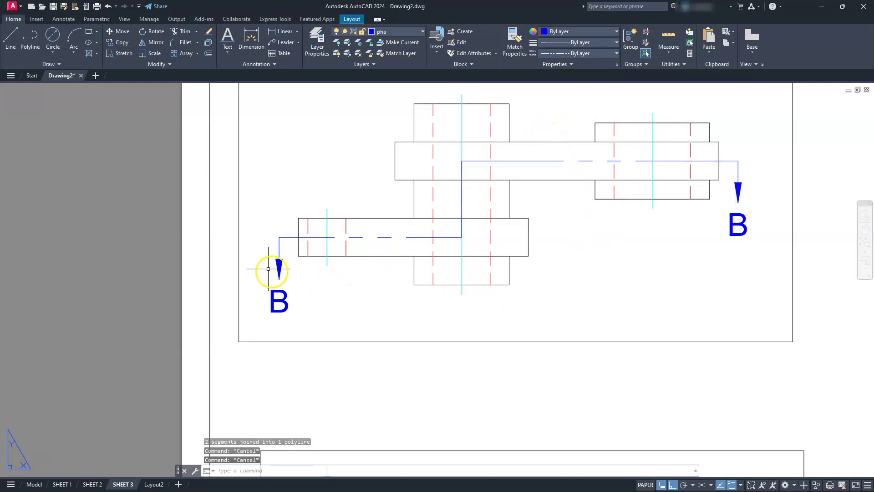
pyautogui.click(279, 243)
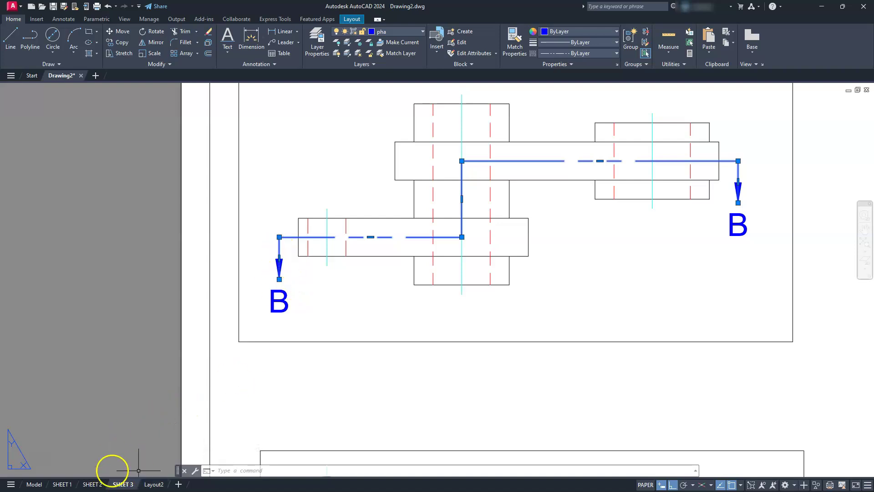
pyautogui.scroll(-3, 338, 339)
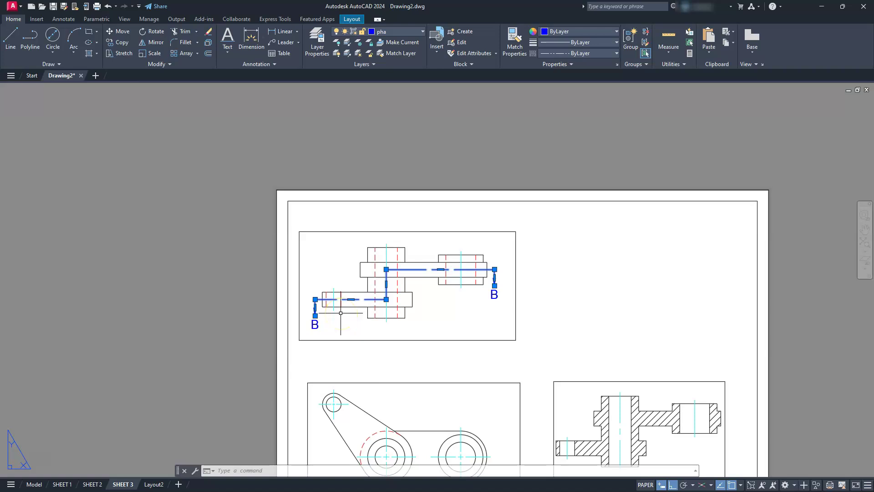
pyautogui.scroll(6, 342, 313)
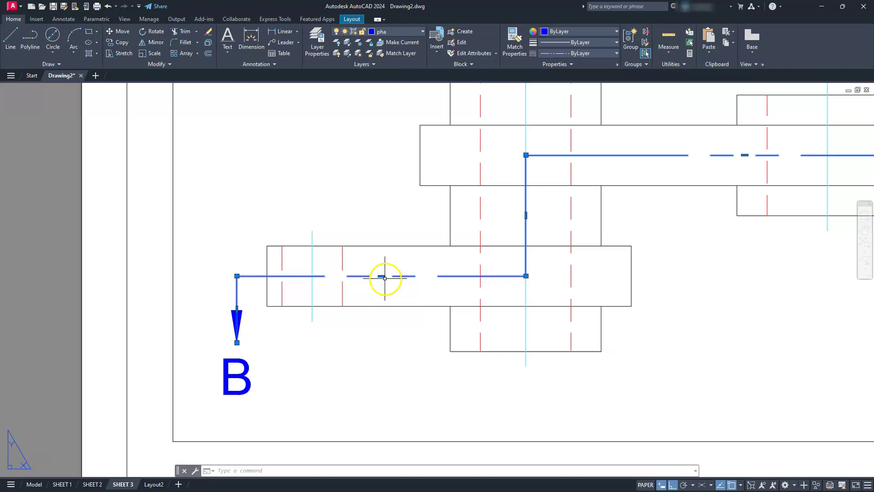
# Step: Open the B-B polyline's properties and try global widths of 0.05 and 0.001
pyautogui.rightClick(394, 276)
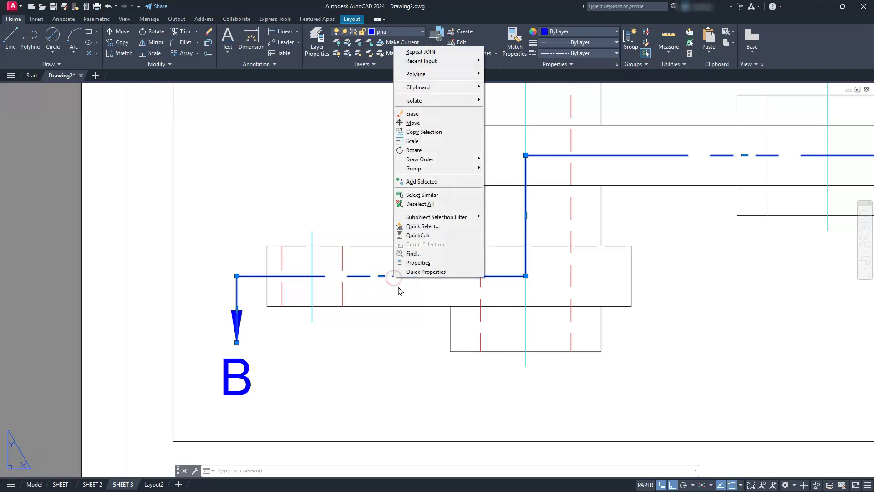
pyautogui.click(412, 262)
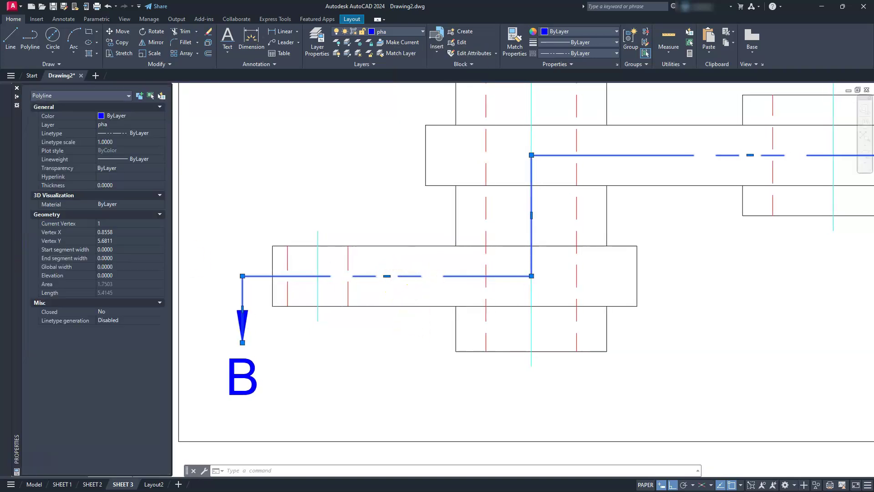
pyautogui.click(106, 266)
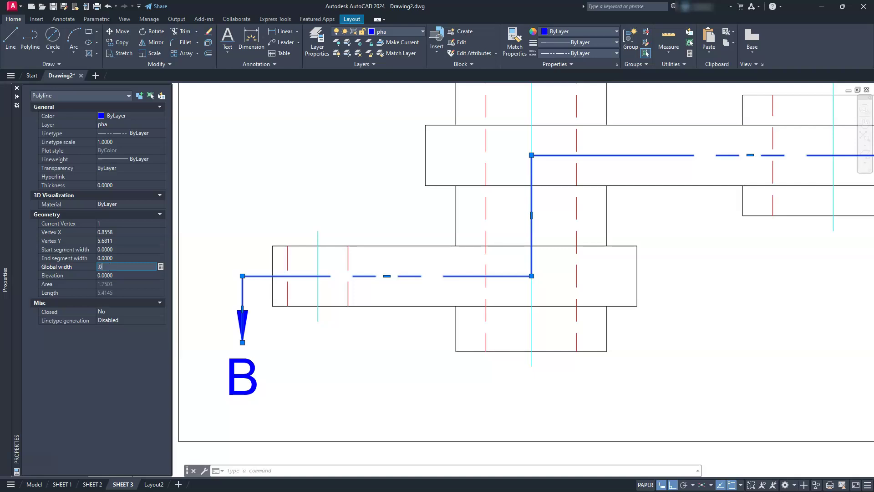
pyautogui.click(107, 272)
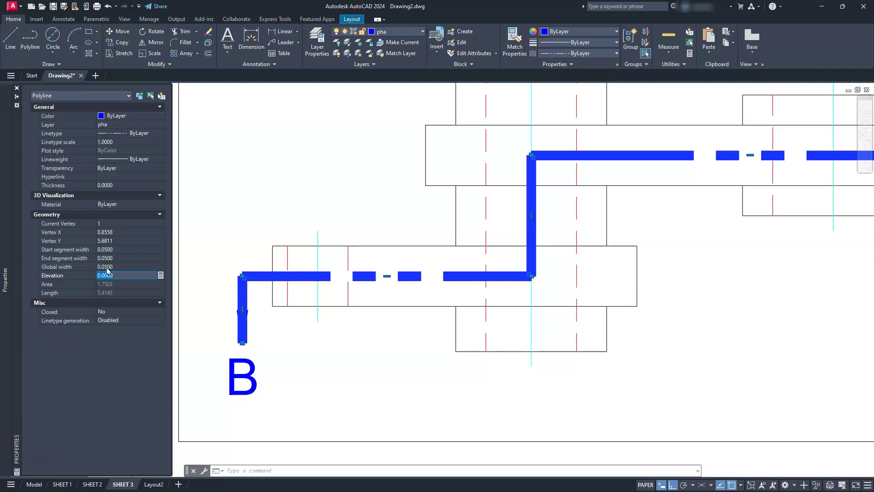
pyautogui.click(108, 267)
pyautogui.click(171, 266)
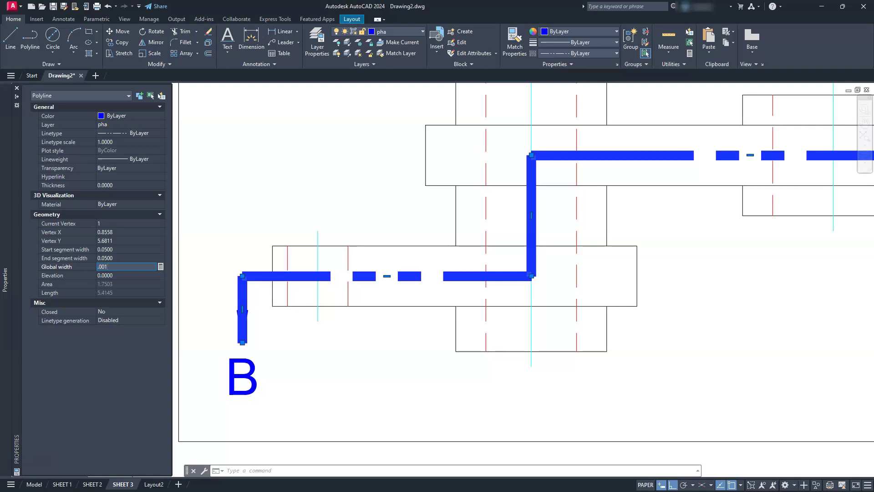
pyautogui.write('.001')
pyautogui.press('Tab')
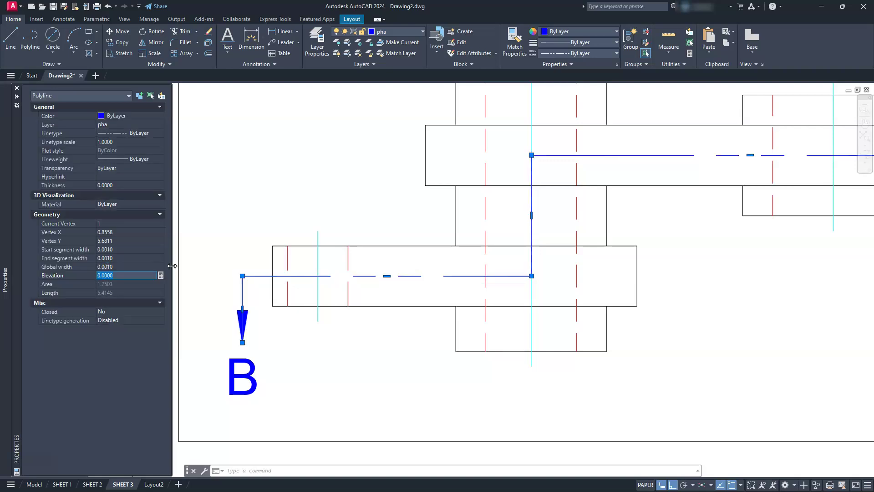
# Step: Try global widths of 0.005 and 0.009 on the B-B section line
pyautogui.click(108, 268)
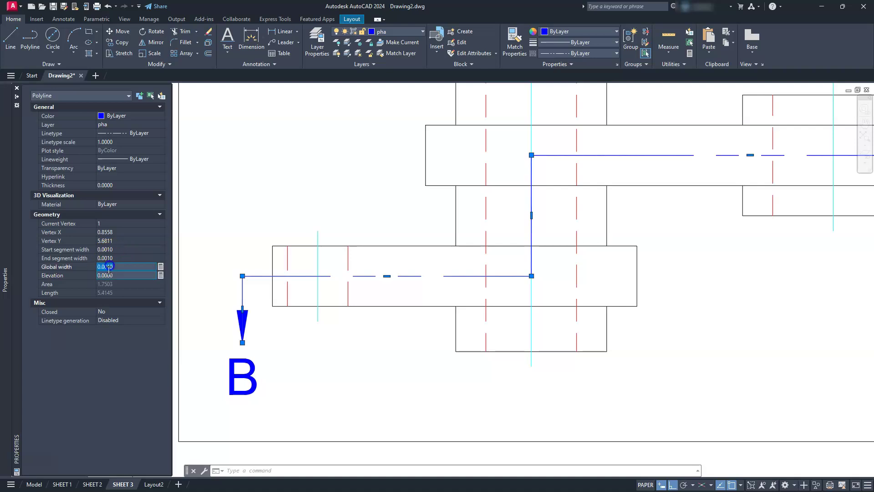
pyautogui.click(160, 267)
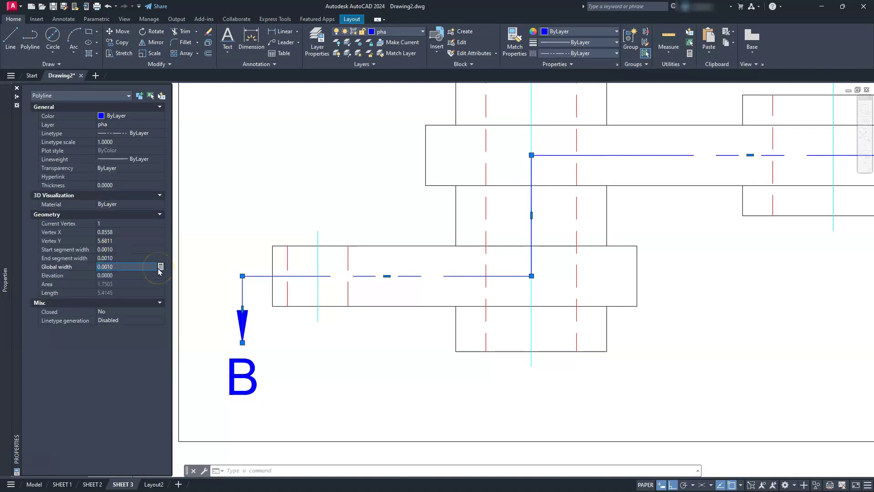
pyautogui.press('Tab')
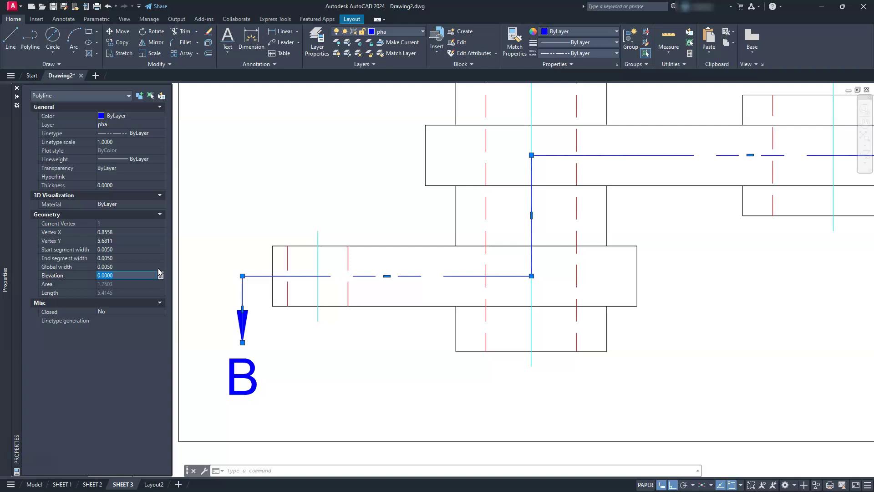
pyautogui.click(122, 269)
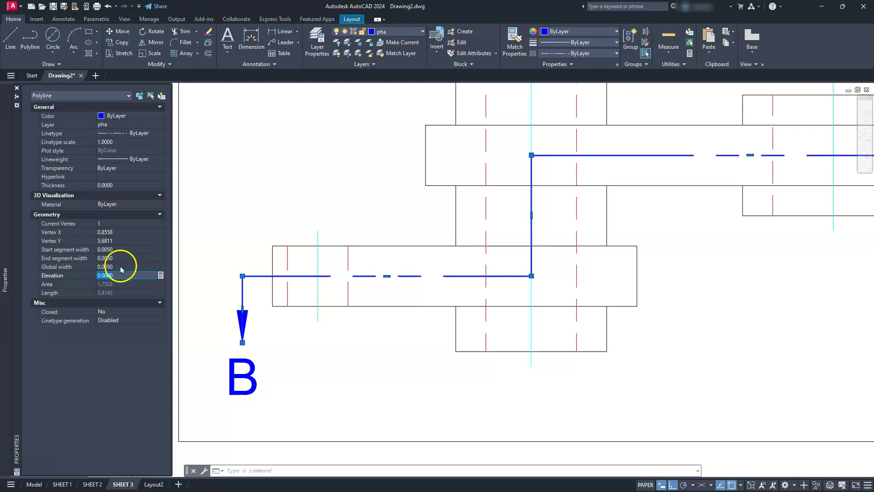
pyautogui.click(108, 267)
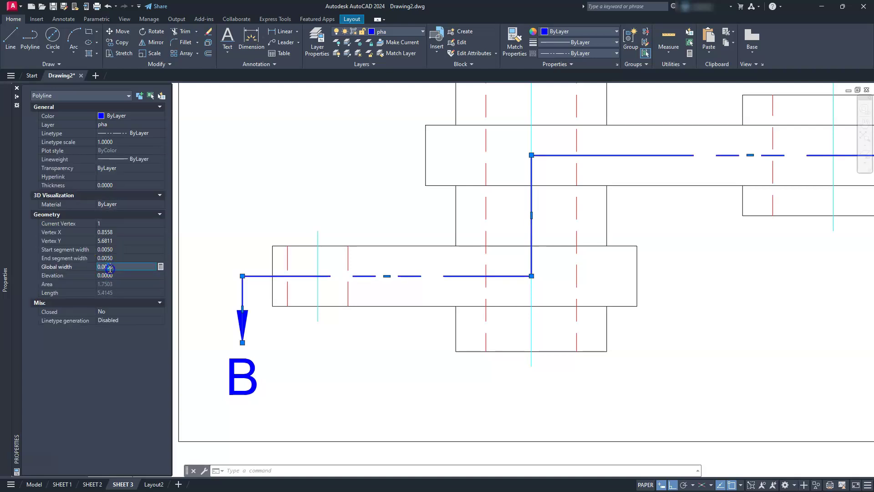
pyautogui.write('0.0090')
pyautogui.press('Tab')
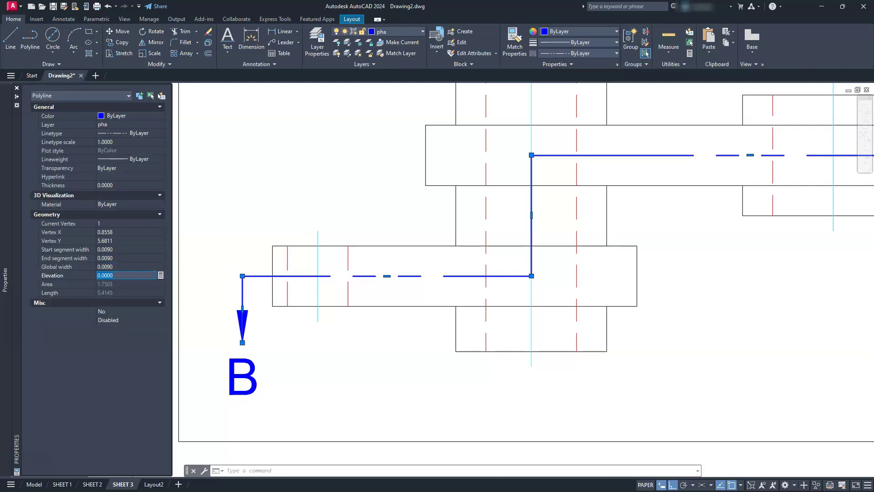
# Step: Set the B-B line's global width to 0.01, then 0.02, and fit the whole sheet in view
pyautogui.click(107, 267)
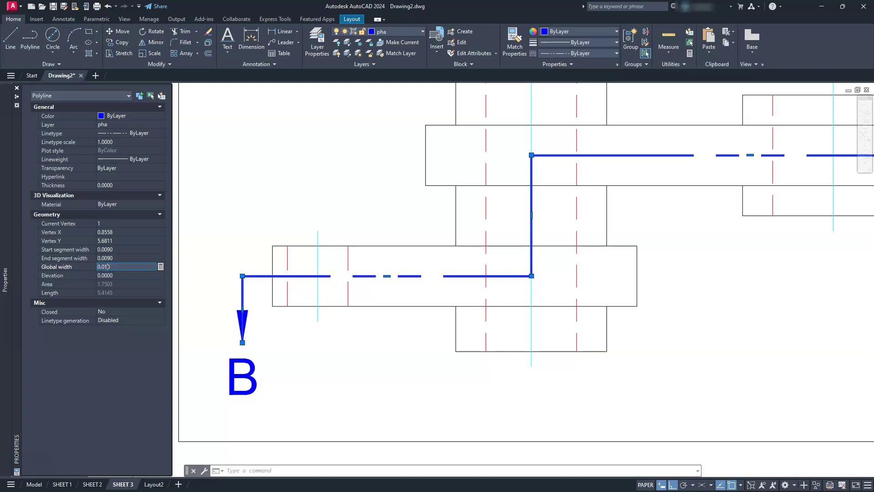
pyautogui.press('Tab')
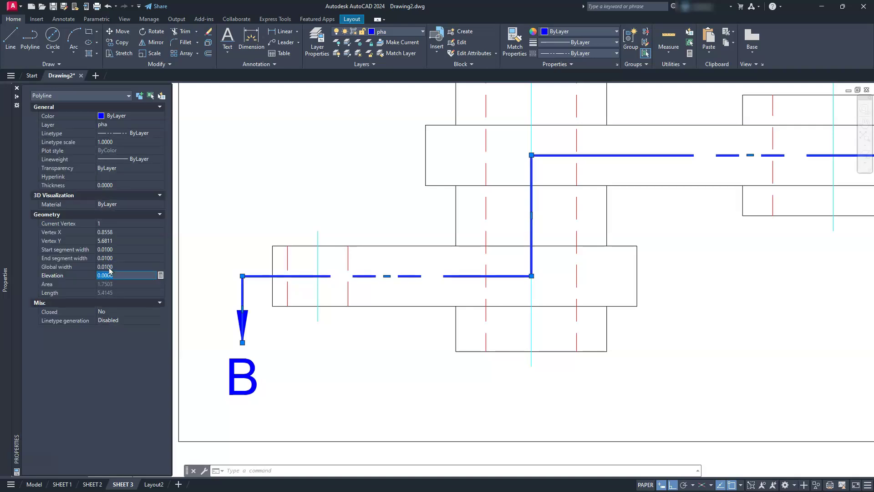
pyautogui.click(106, 267)
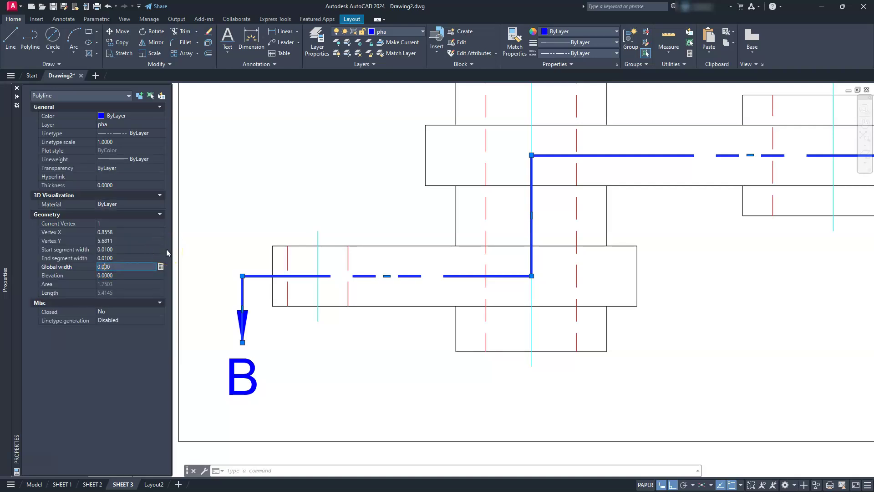
pyautogui.press('Tab')
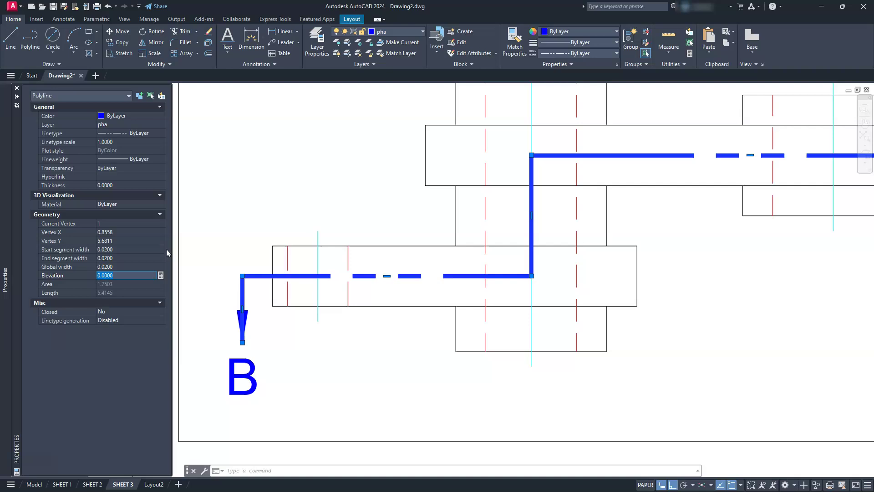
pyautogui.scroll(-3, 285, 260)
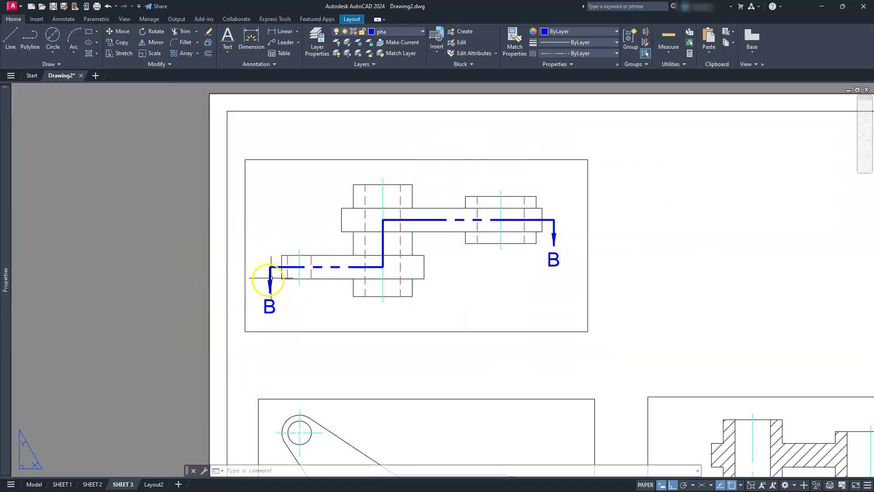
pyautogui.scroll(4, 276, 278)
pyautogui.scroll(-3, 504, 253)
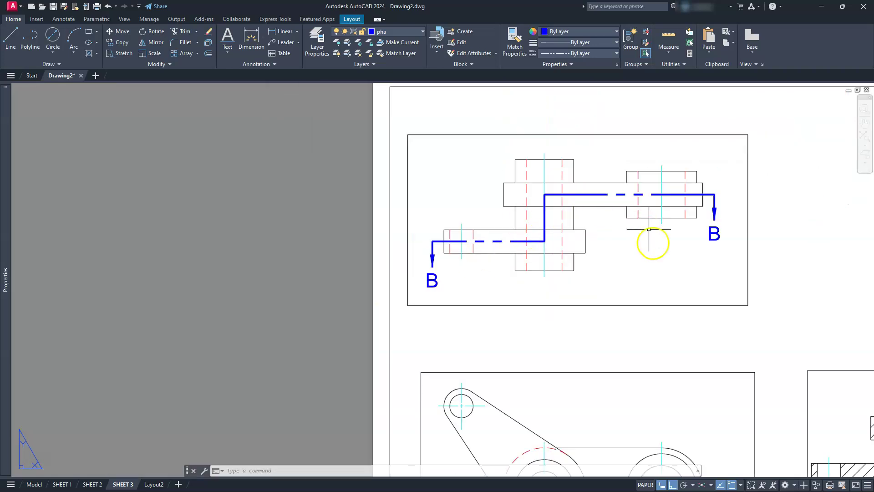
pyautogui.moveTo(651, 243)
pyautogui.mouseDown(button='middle')
pyautogui.moveTo(550, 222)
pyautogui.moveTo(386, 221)
pyautogui.moveTo(403, 219)
pyautogui.mouseUp(button='middle')
pyautogui.middleClick(403, 220)
pyautogui.middleClick(404, 219)
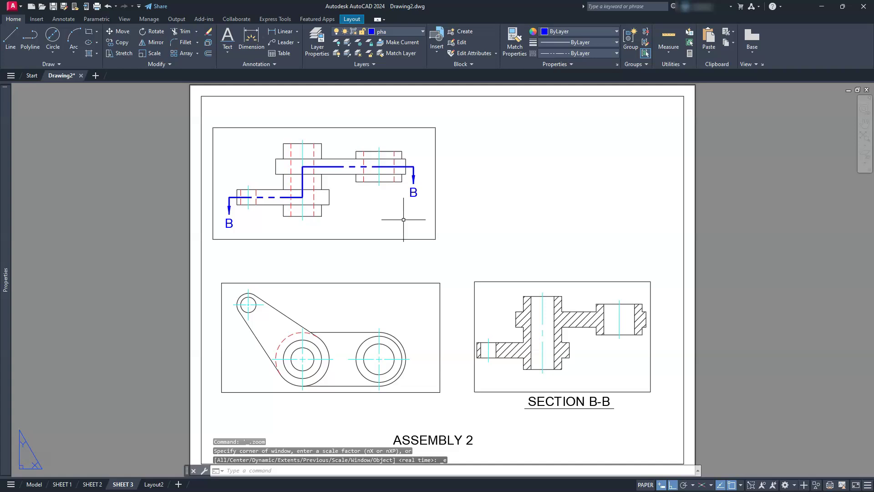
# Step: On Sheet 2, select the A-A polyline inside the viewport and give it a 0.02 global width
pyautogui.click(92, 484)
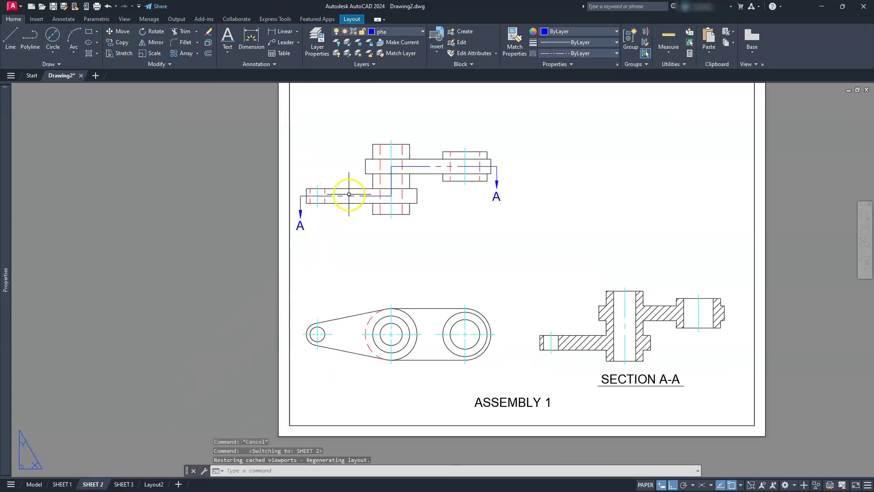
pyautogui.doubleClick(362, 257)
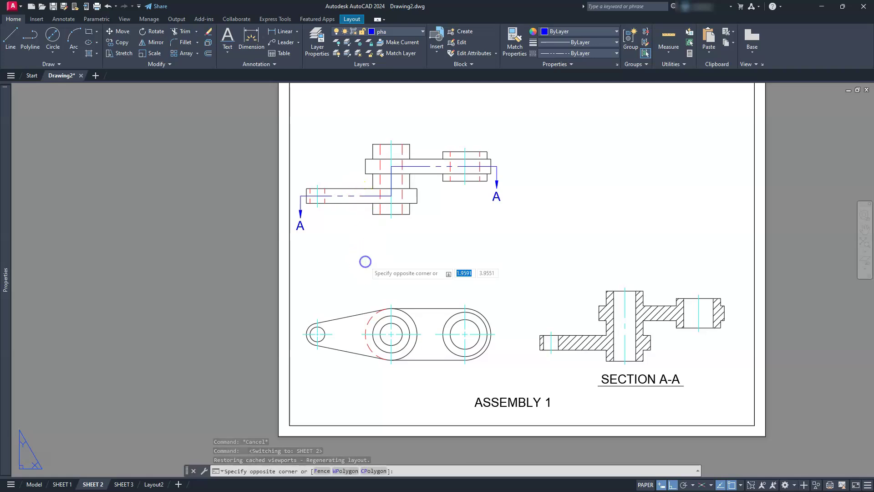
pyautogui.click(370, 196)
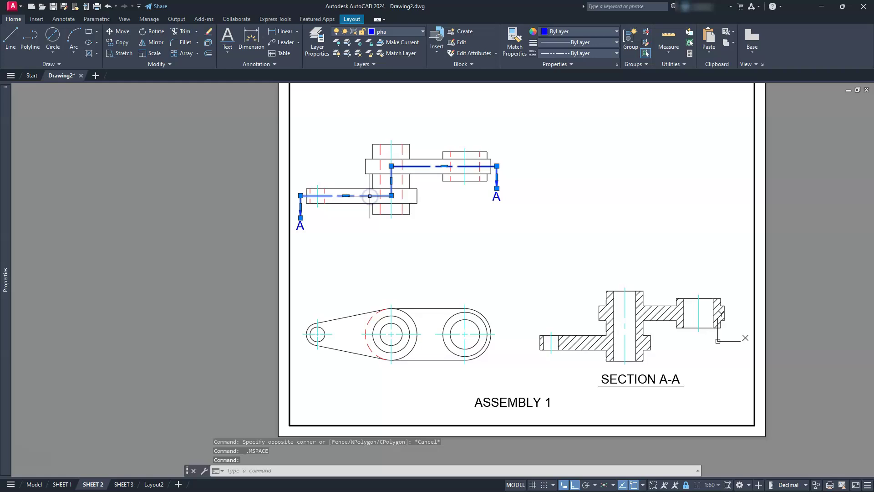
pyautogui.moveTo(2, 248)
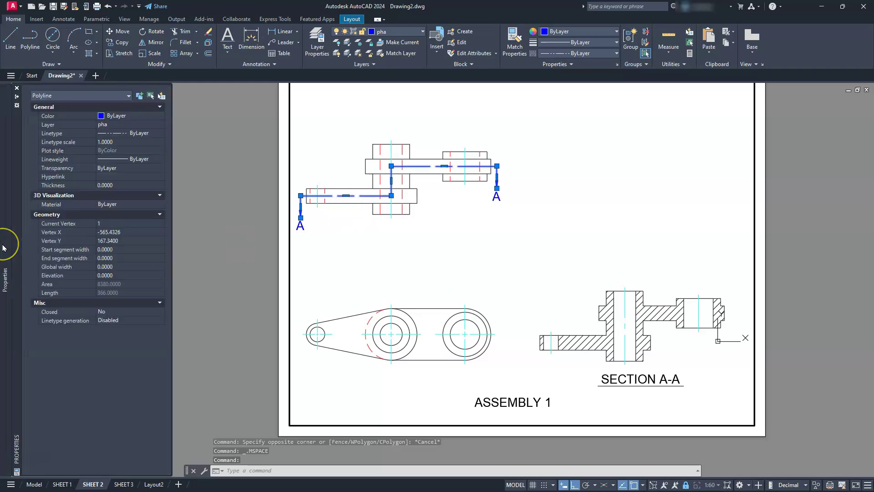
pyautogui.click(111, 266)
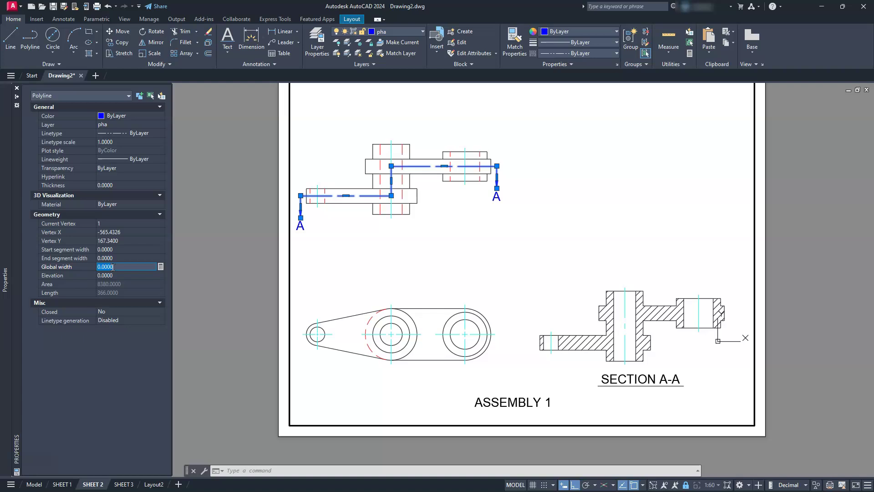
pyautogui.write('.02')
pyautogui.press('Return')
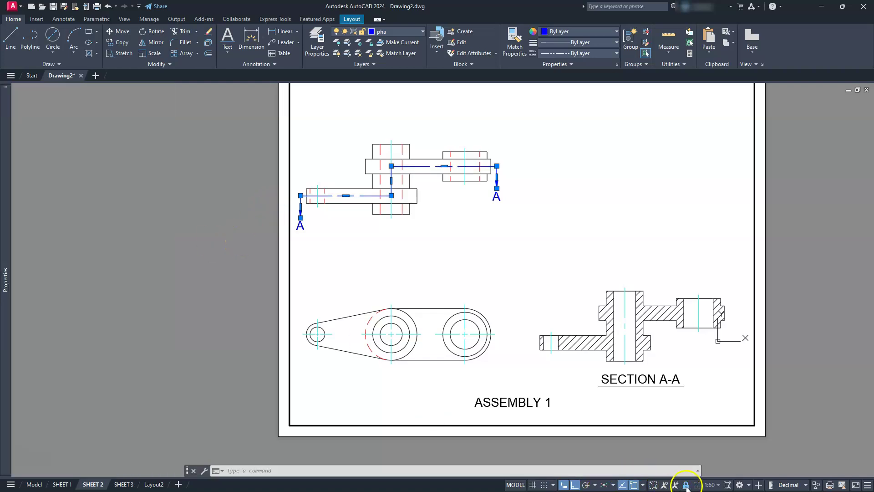
# Step: Zoom in on the A-A polyline and raise its global width to 0.2
pyautogui.scroll(3, 310, 196)
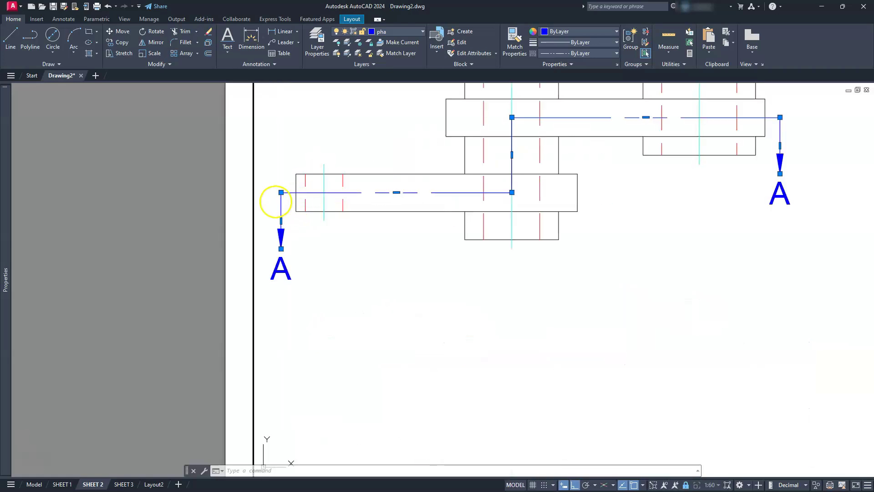
pyautogui.scroll(5, 273, 201)
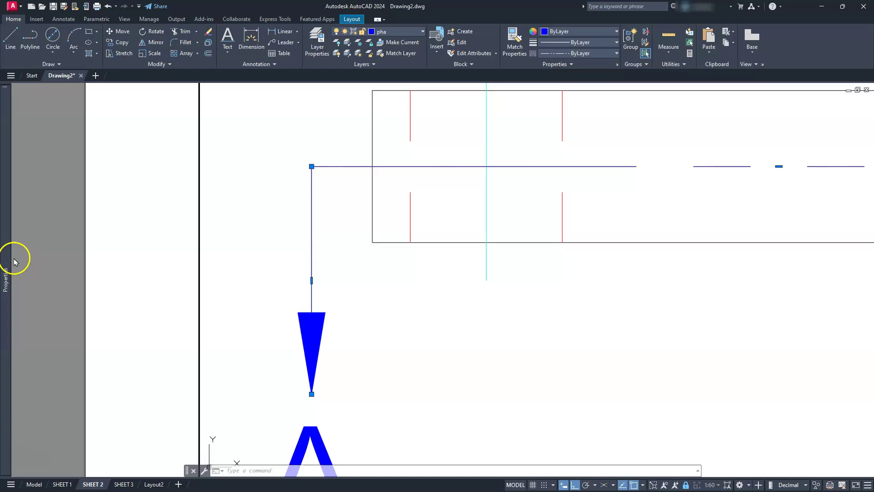
pyautogui.moveTo(6, 263)
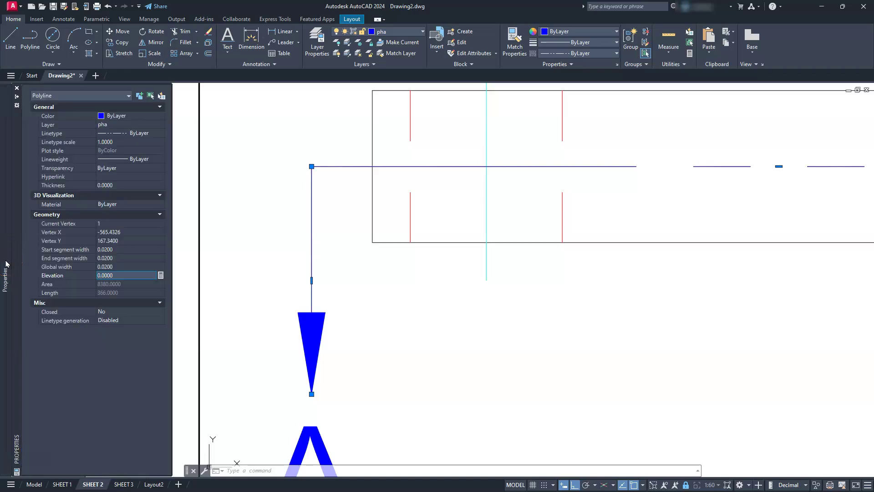
pyautogui.click(103, 267)
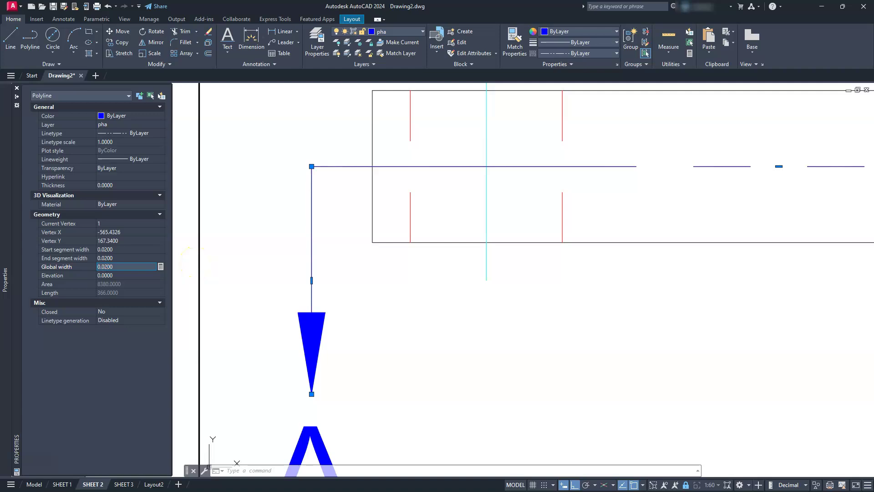
pyautogui.press('Return')
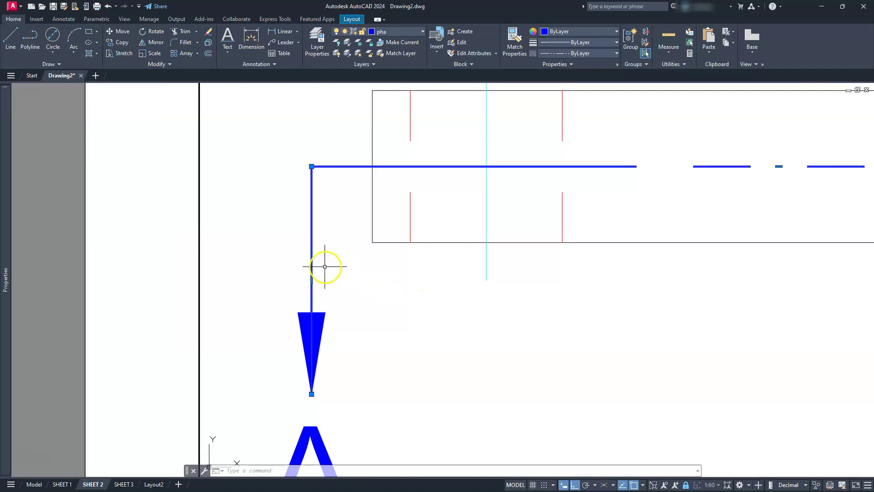
# Step: Increase the A-A line's global width to 0.5, then adjust it to 0.6 after checking segment widths
pyautogui.moveTo(4, 227)
pyautogui.click(95, 275)
pyautogui.click(104, 266)
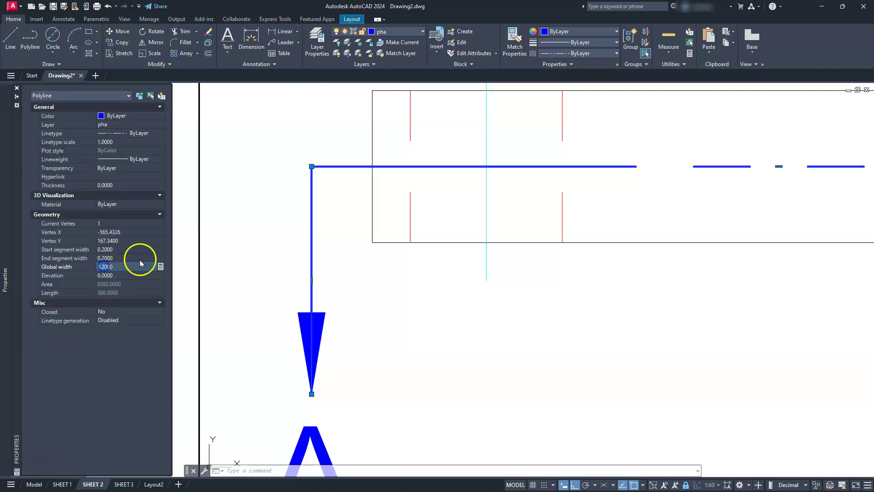
pyautogui.press('Tab')
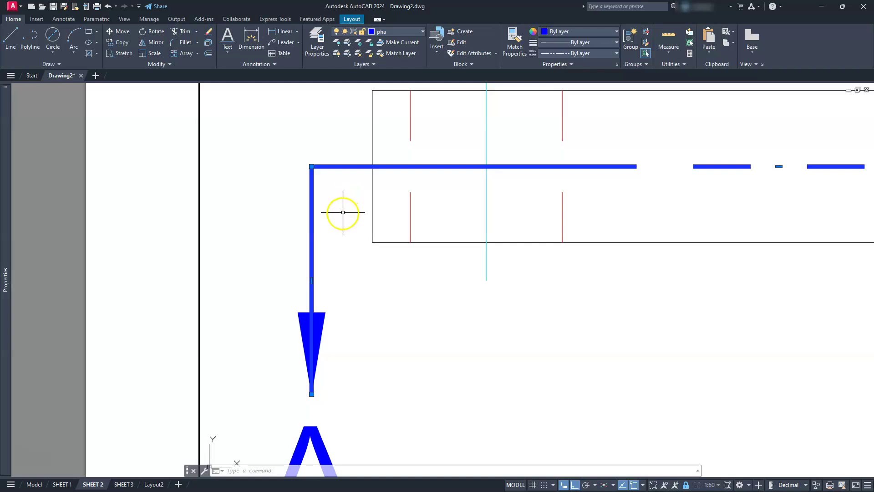
pyautogui.moveTo(9, 264)
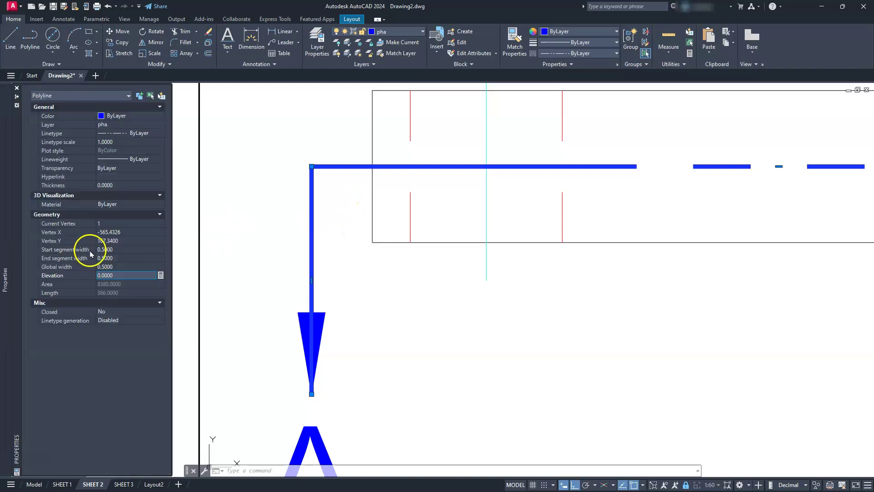
pyautogui.click(104, 258)
pyautogui.click(105, 266)
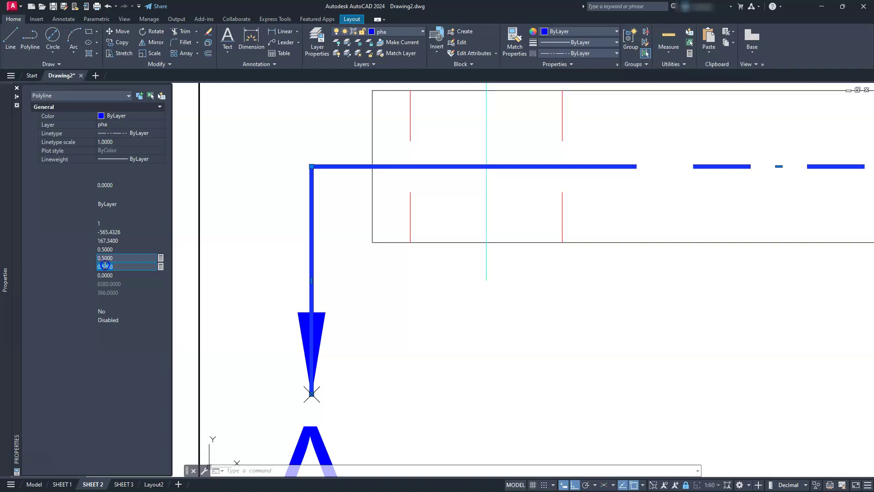
pyautogui.click(102, 267)
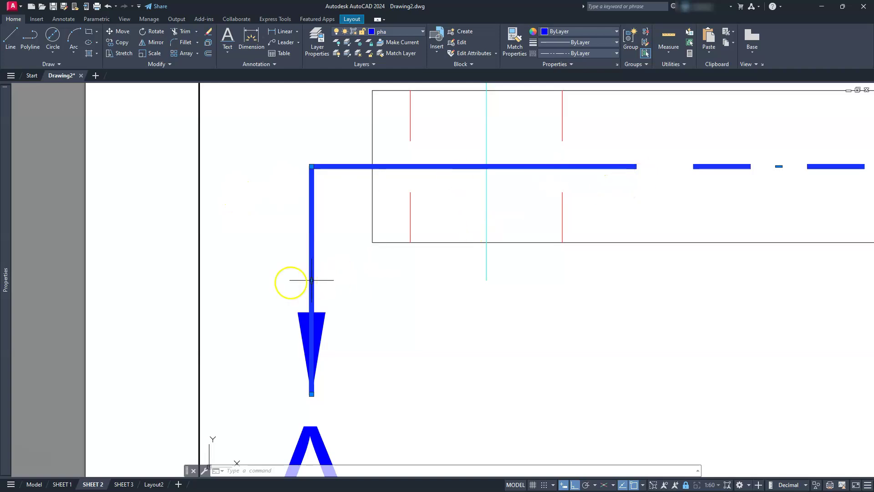
pyautogui.scroll(-8, 345, 287)
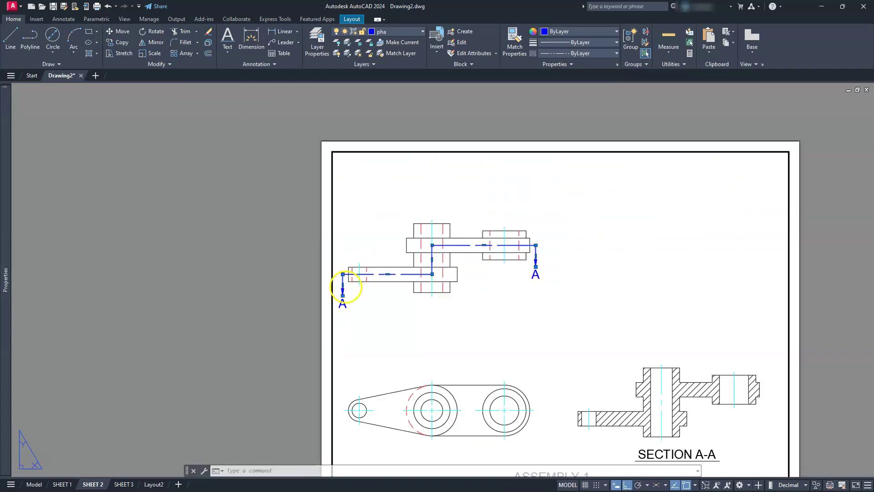
# Step: Zoom out and exit the viewport back to Sheet 2's paper space
pyautogui.scroll(-3, 440, 273)
pyautogui.scroll(3, 400, 230)
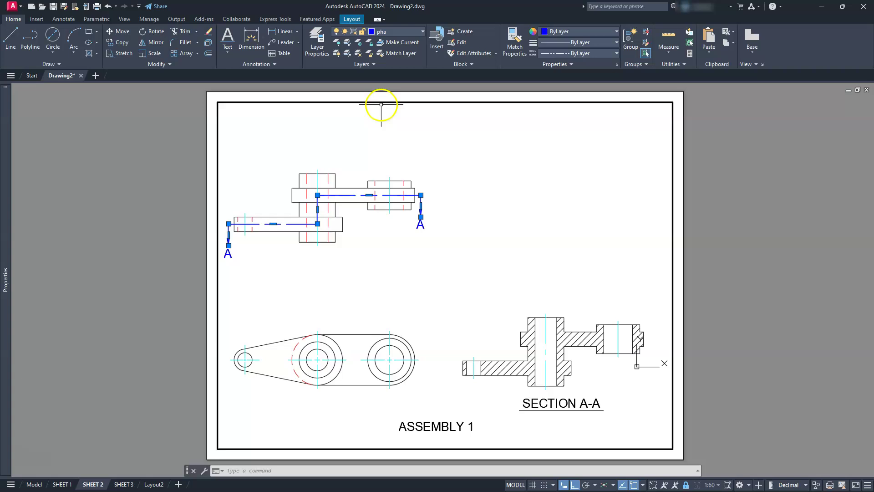
pyautogui.doubleClick(132, 232)
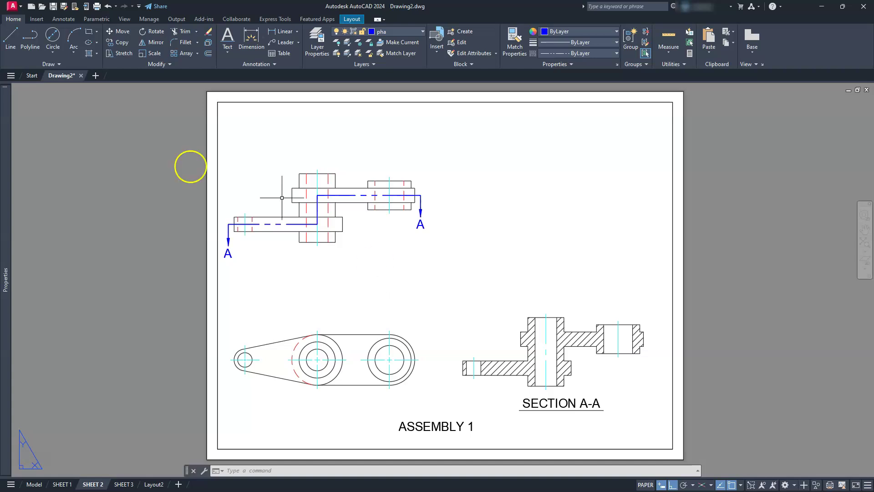
# Step: Open the Dimension Style Manager from the Annotate tab's Dimensions panel launcher
pyautogui.click(65, 21)
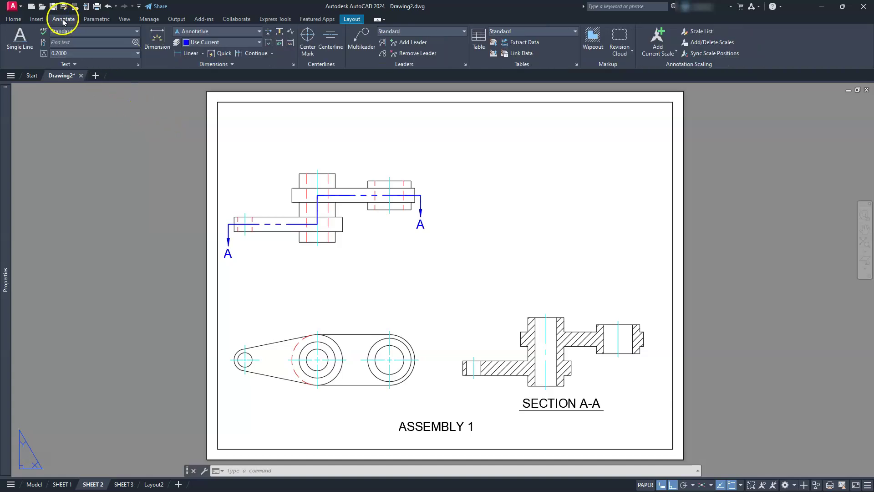
pyautogui.click(293, 65)
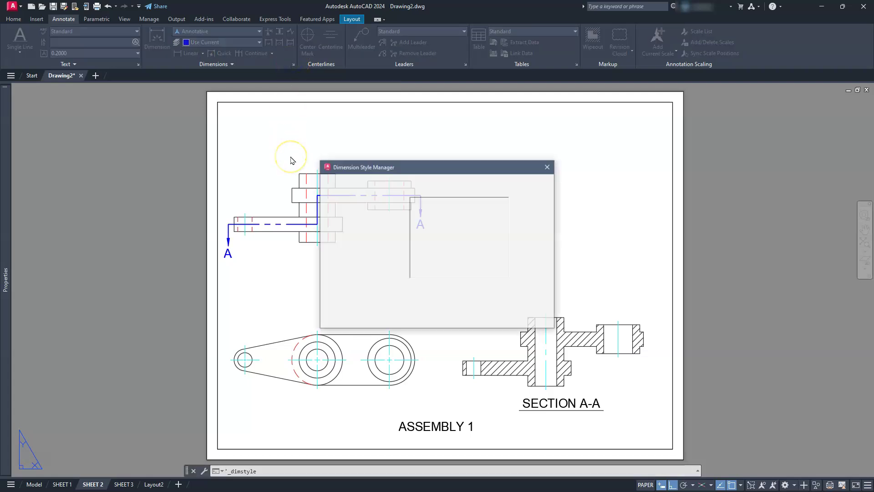
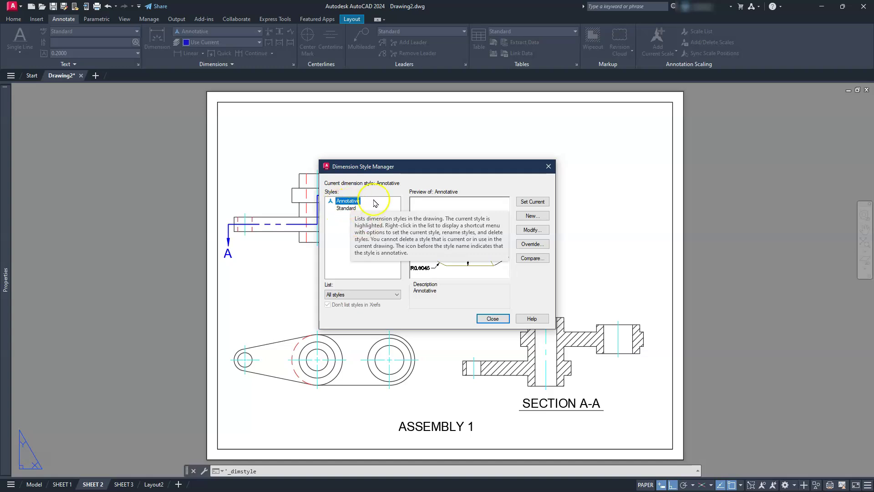
# Step: Modify the Annotative dimension style to use 0.125 text height and no center marks
pyautogui.click(536, 230)
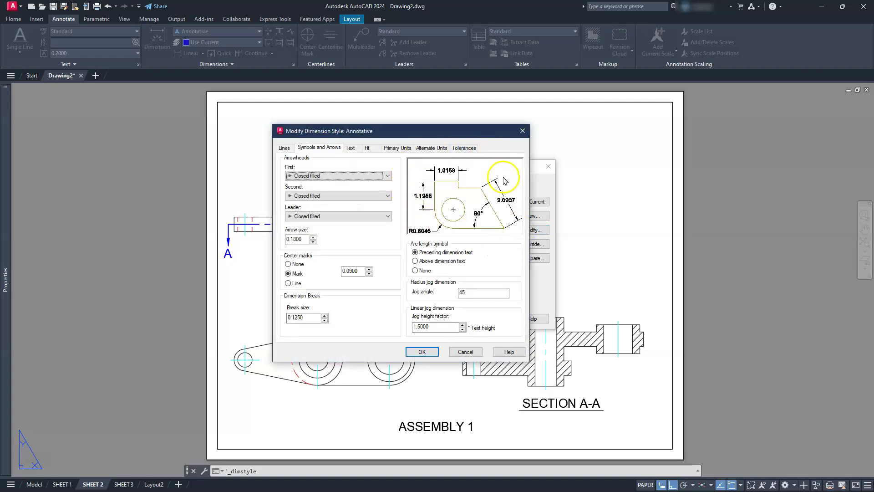
pyautogui.click(397, 147)
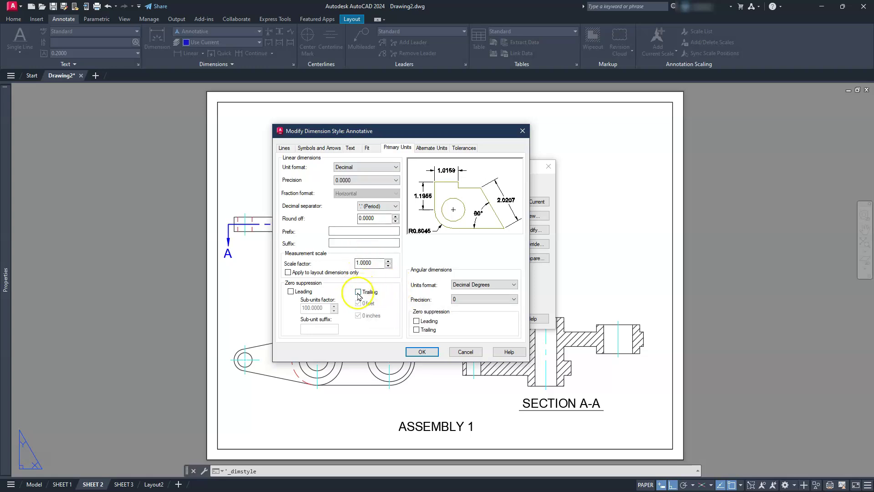
pyautogui.click(367, 148)
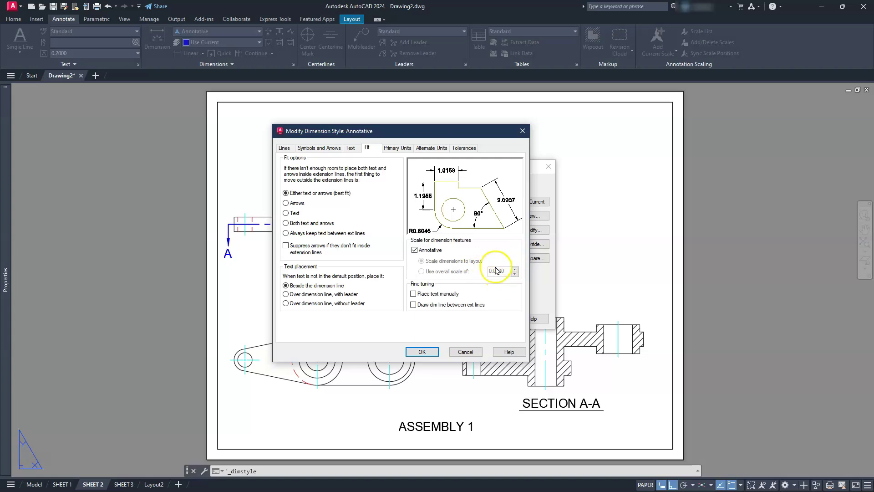
pyautogui.click(350, 148)
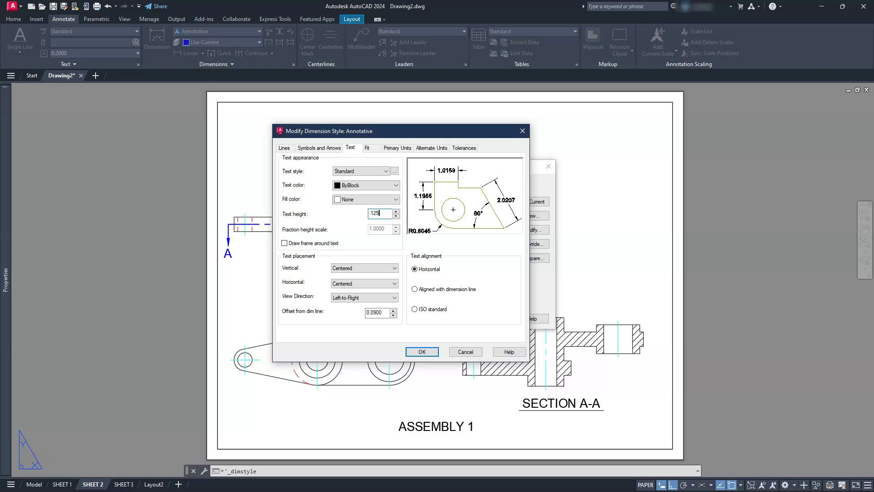
pyautogui.click(329, 152)
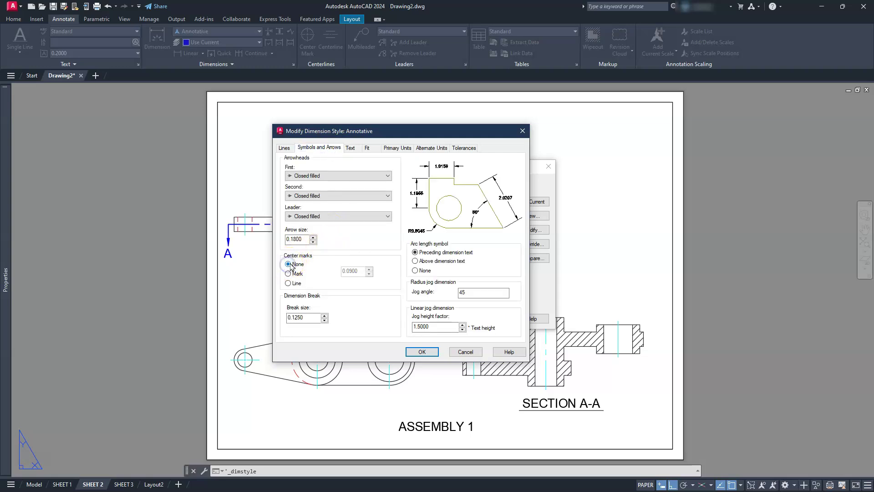
pyautogui.click(439, 355)
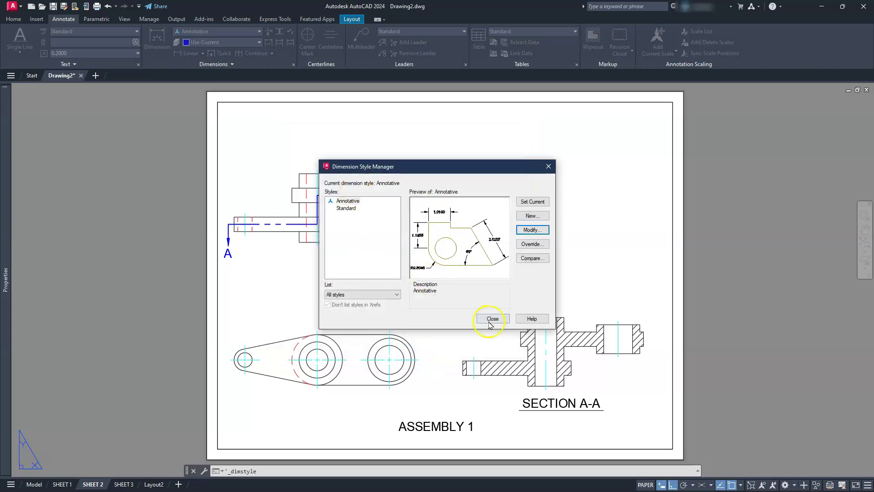
# Step: Close the style manager and activate the ASSEMBLY 1 viewport, framing the linkage view
pyautogui.click(491, 319)
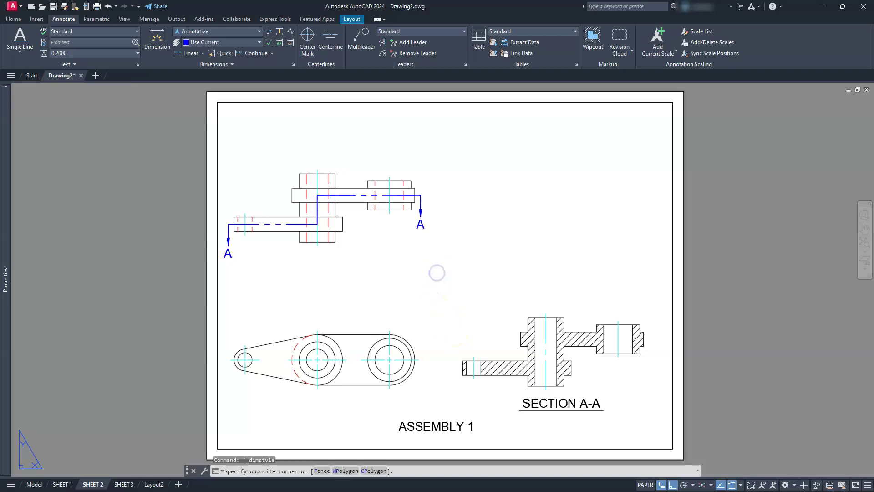
pyautogui.doubleClick(437, 272)
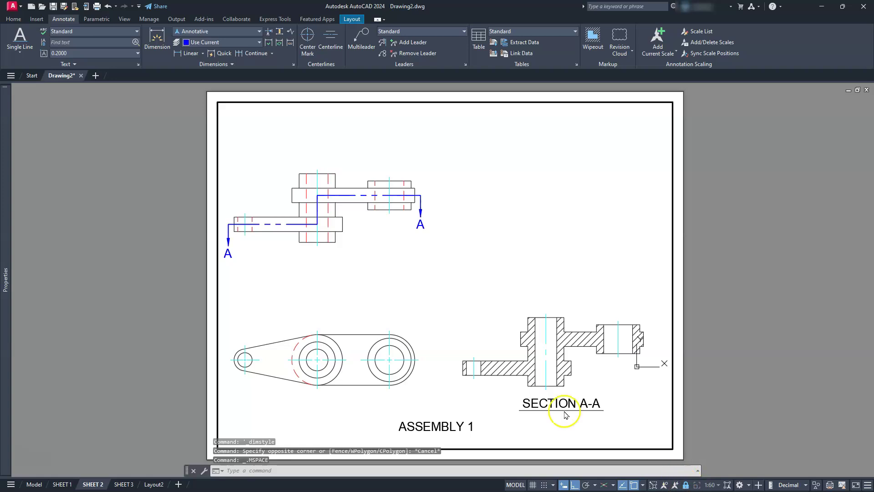
pyautogui.scroll(6, 400, 336)
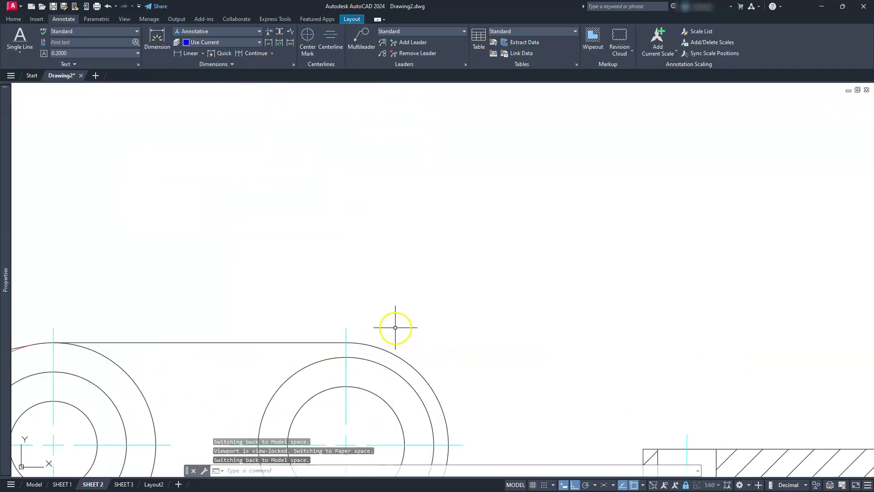
pyautogui.scroll(-3, 412, 248)
pyautogui.moveTo(326, 363); pyautogui.dragTo(412, 300, button='middle')
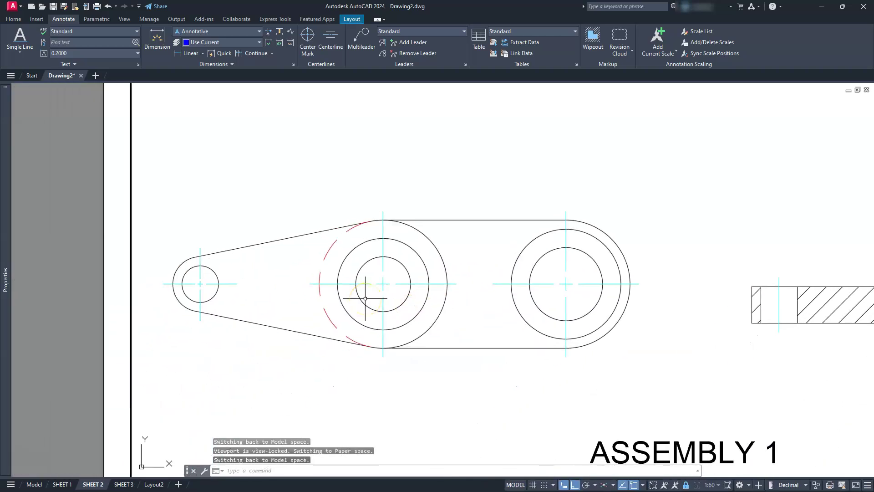
# Step: Add an R15 radius dimension above-left of the linkage's small end circle
pyautogui.click(202, 54)
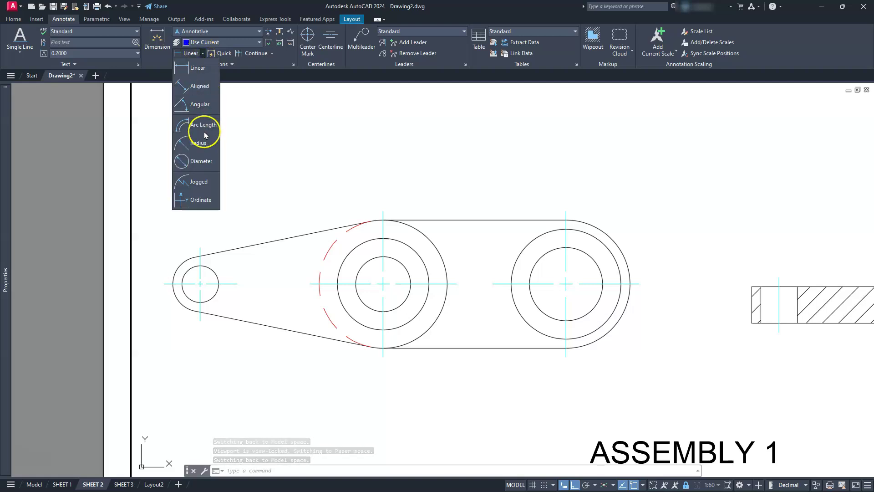
pyautogui.click(199, 142)
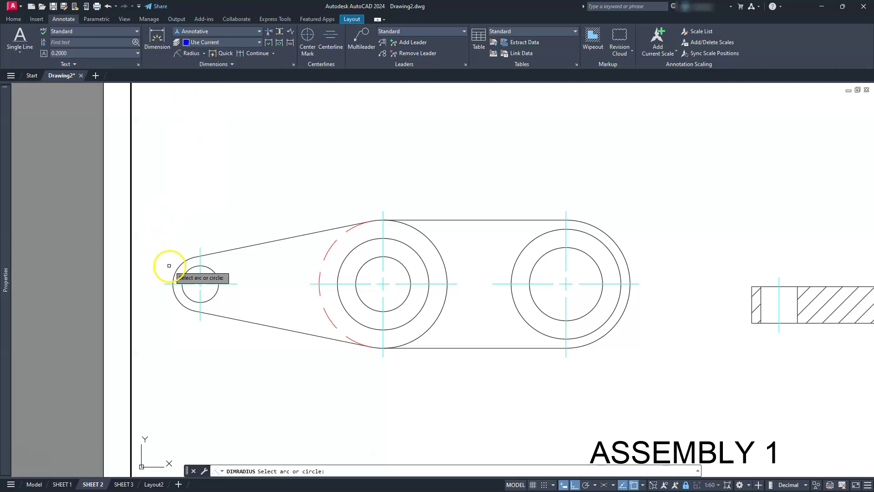
pyautogui.click(177, 267)
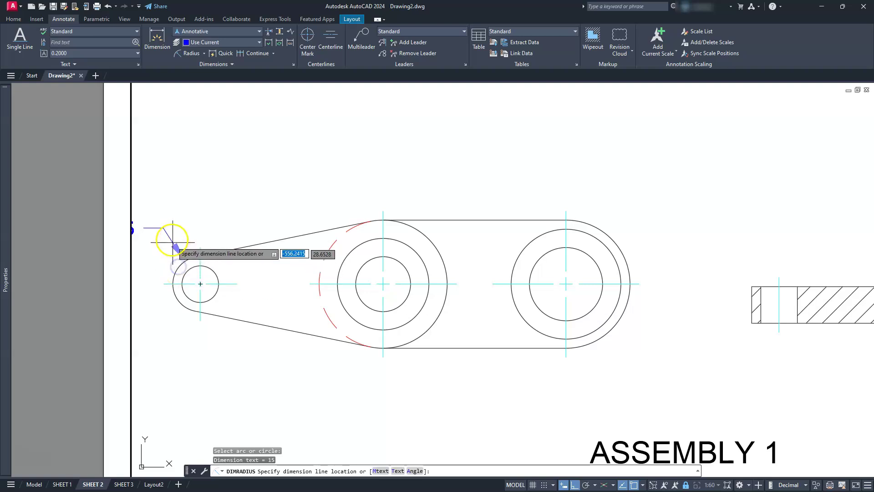
pyautogui.click(175, 211)
pyautogui.scroll(-6, 254, 229)
pyautogui.moveTo(254, 230); pyautogui.dragTo(256, 274, button='middle')
pyautogui.press('Escape')
pyautogui.press('Escape')
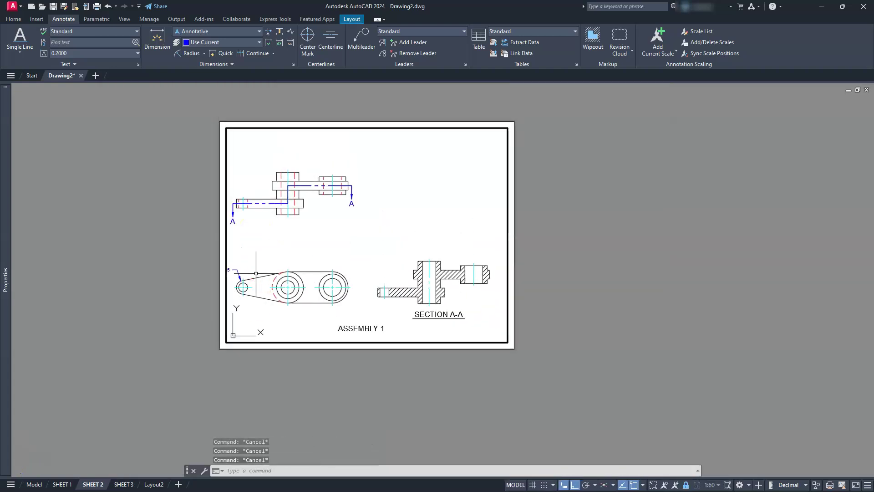
# Step: Move all views in the ASSEMBLY 1 viewport slightly right with MOVE, including the R15 dimension
pyautogui.write('M')
pyautogui.press('Return')
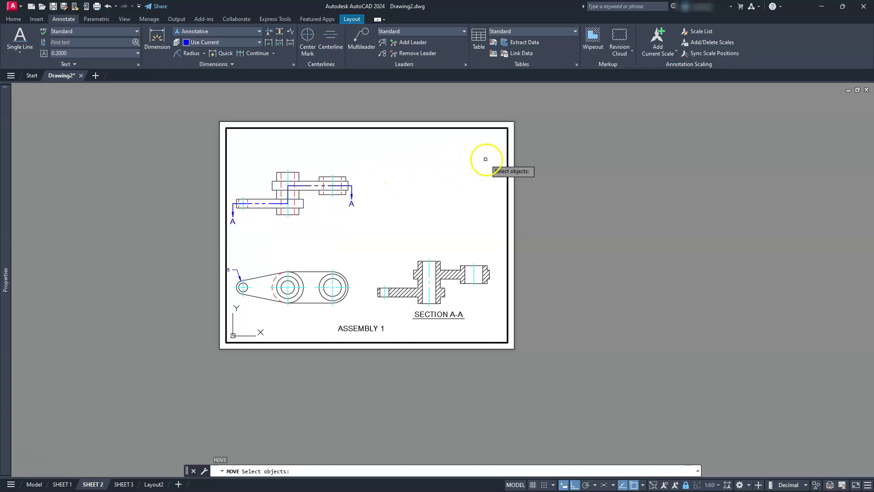
pyautogui.click(502, 144)
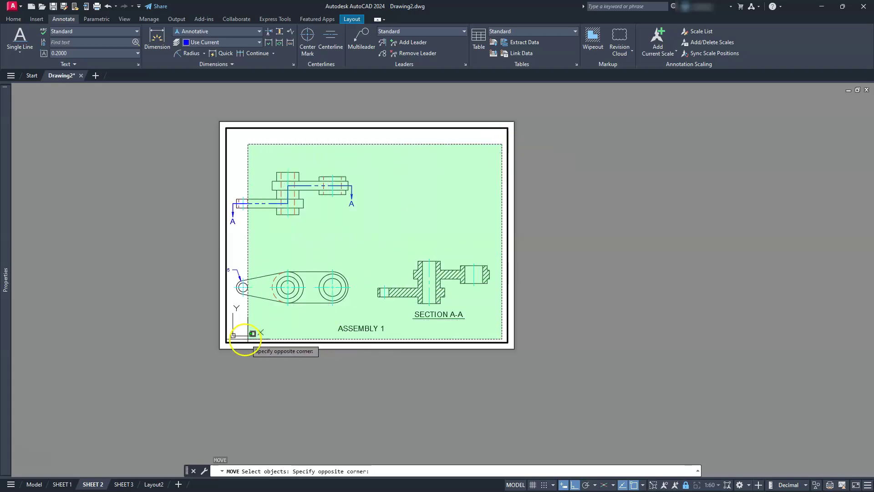
pyautogui.click(232, 321)
pyautogui.rightClick(293, 248)
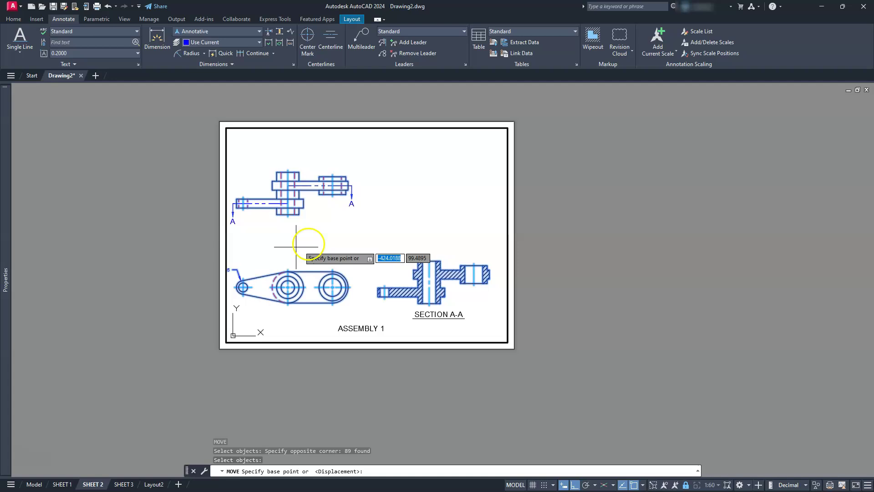
pyautogui.click(313, 242)
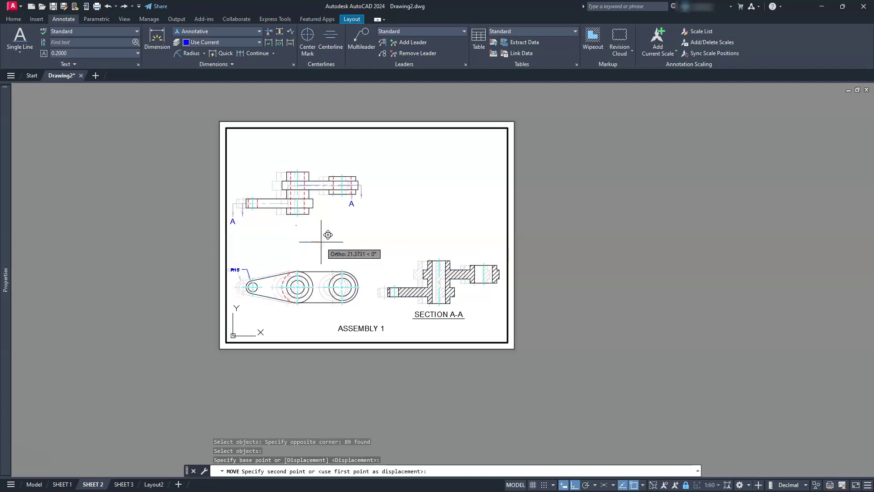
pyautogui.press('Escape')
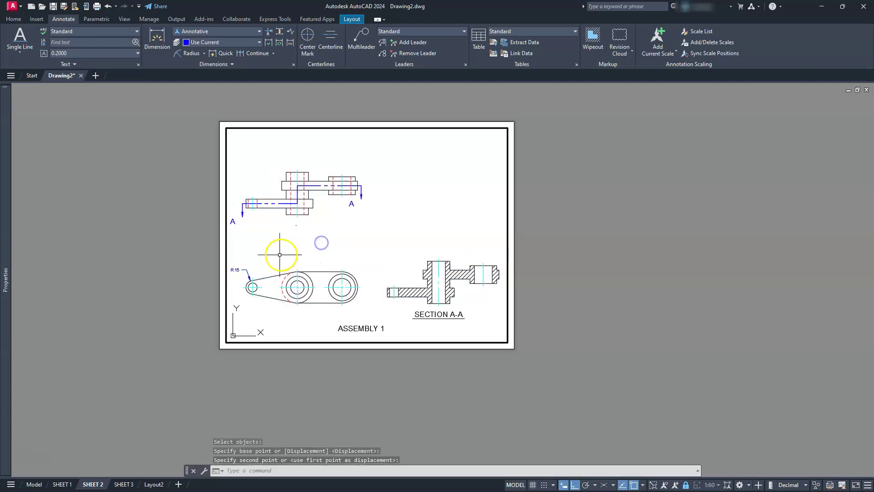
pyautogui.press('Escape')
pyautogui.press('Escape')
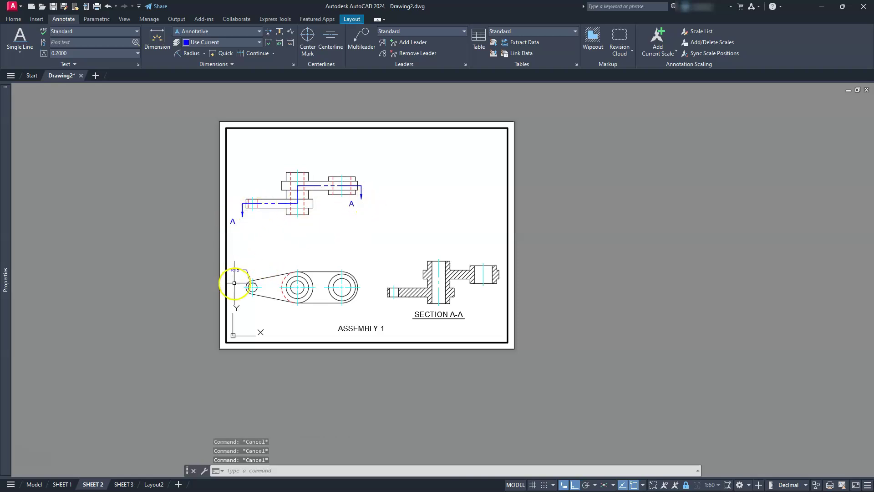
pyautogui.scroll(-3, 273, 283)
pyautogui.scroll(3, 273, 282)
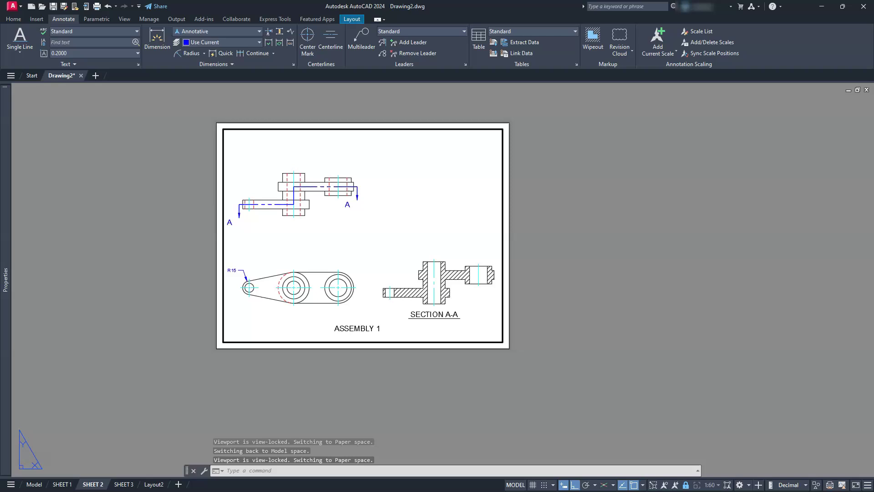
pyautogui.scroll(3, 283, 283)
# Step: Add an R35 radius dimension to the linkage's right end circle
pyautogui.moveTo(261, 279); pyautogui.dragTo(244, 274, button='middle')
pyautogui.press('Escape')
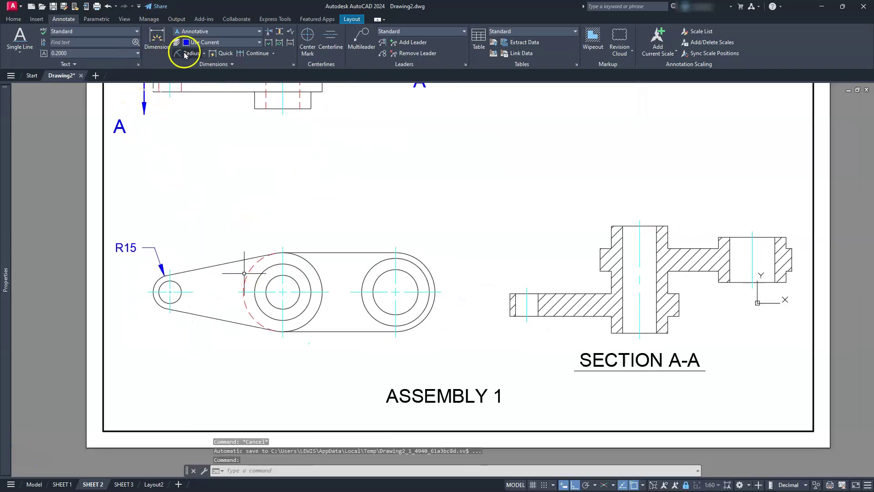
pyautogui.click(187, 54)
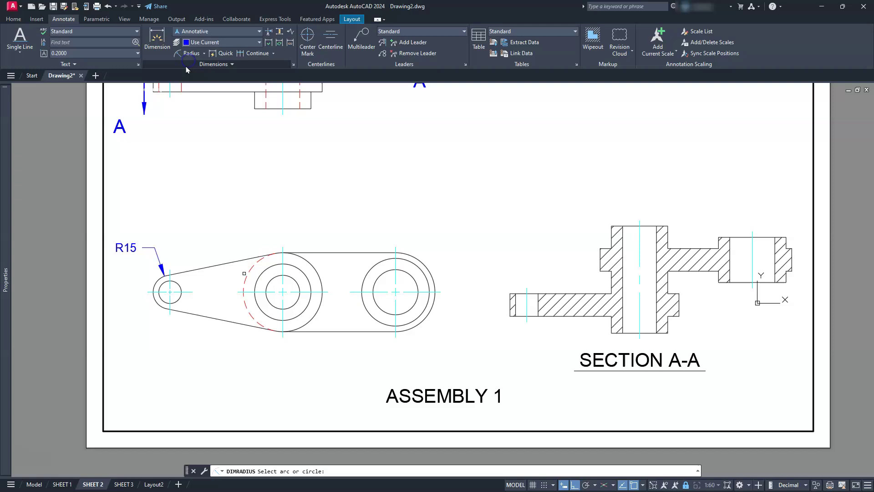
pyautogui.click(427, 269)
pyautogui.click(441, 230)
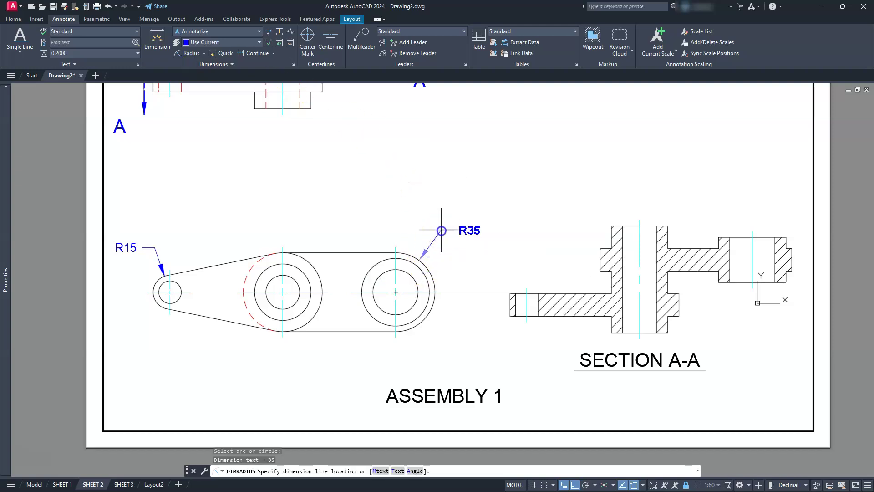
# Step: Add diameter dimensions Ø30 to the middle hole and Ø50 to its surrounding circle
pyautogui.click(204, 53)
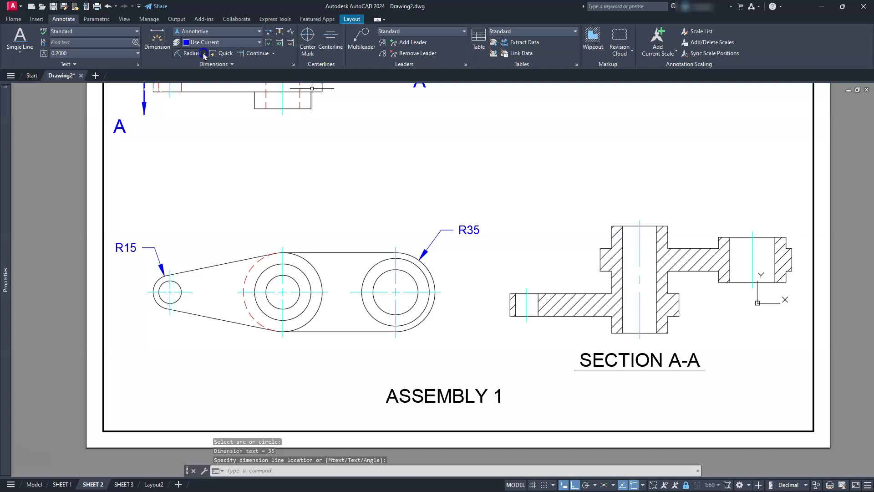
pyautogui.click(202, 162)
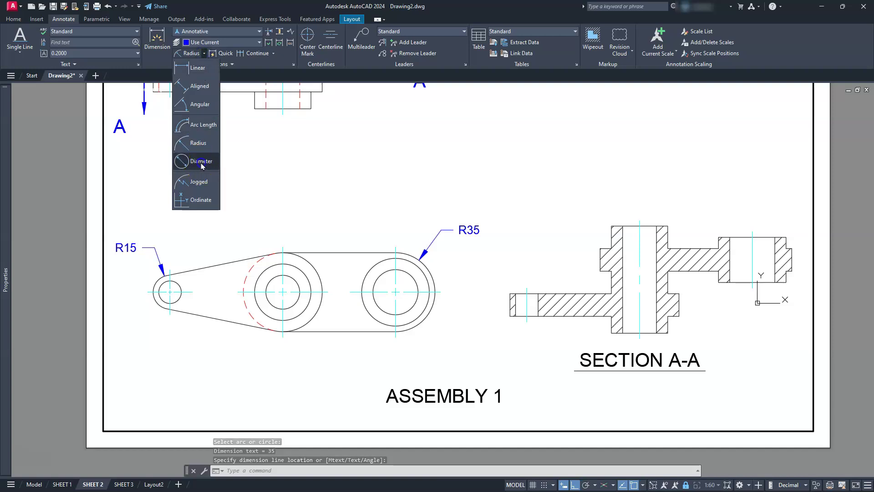
pyautogui.click(275, 275)
pyautogui.click(233, 227)
pyautogui.press('Return')
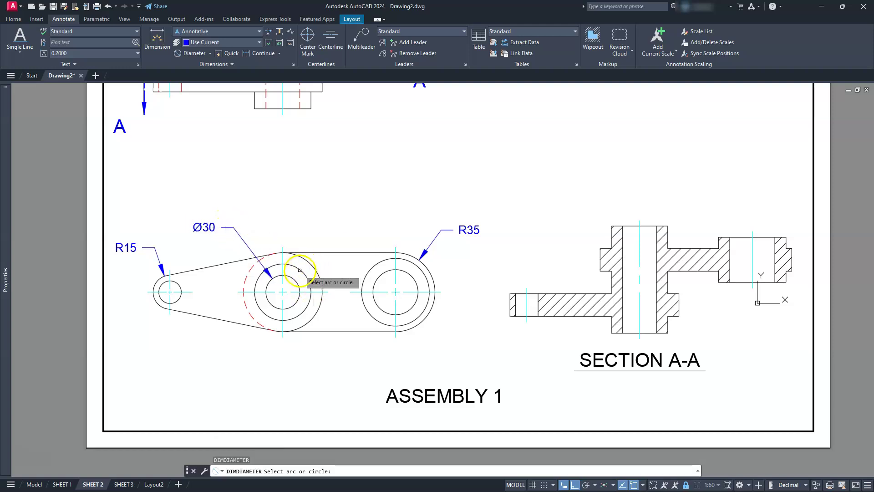
pyautogui.click(299, 270)
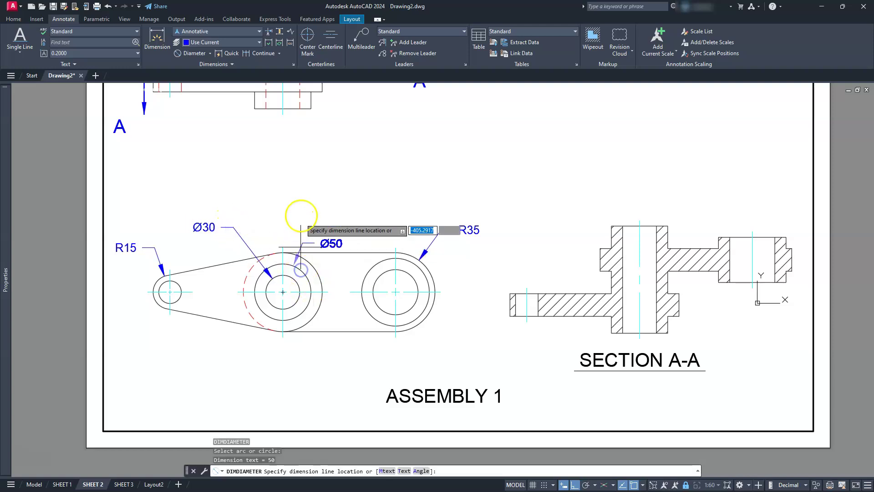
pyautogui.click(302, 207)
# Step: Add Ø70 to the middle outer circle and Ø20 to the small left circle
pyautogui.press('Return')
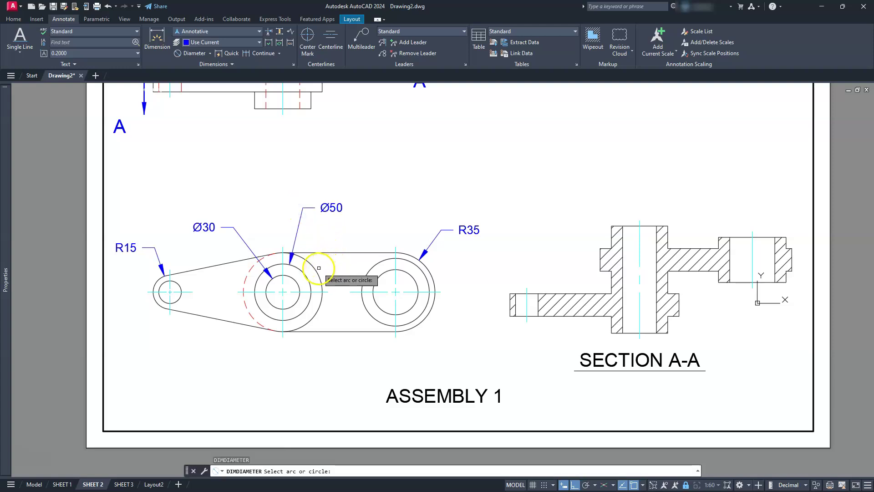
pyautogui.click(317, 267)
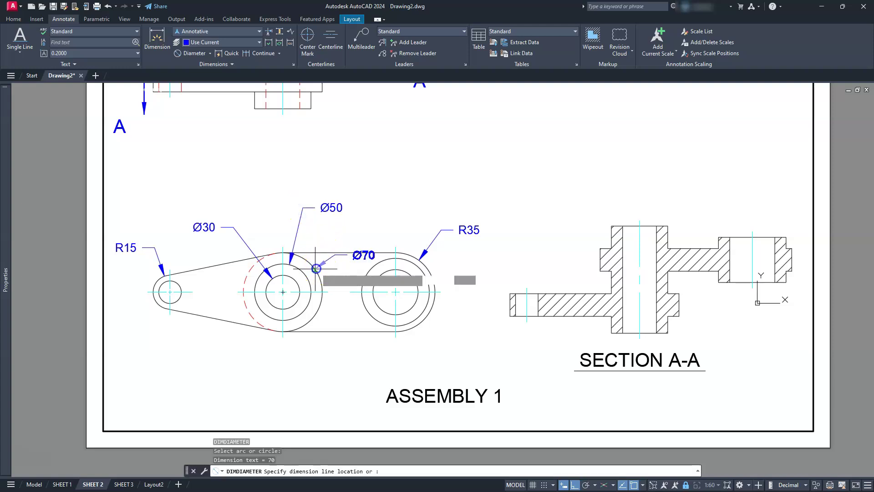
pyautogui.click(366, 228)
pyautogui.press('Return')
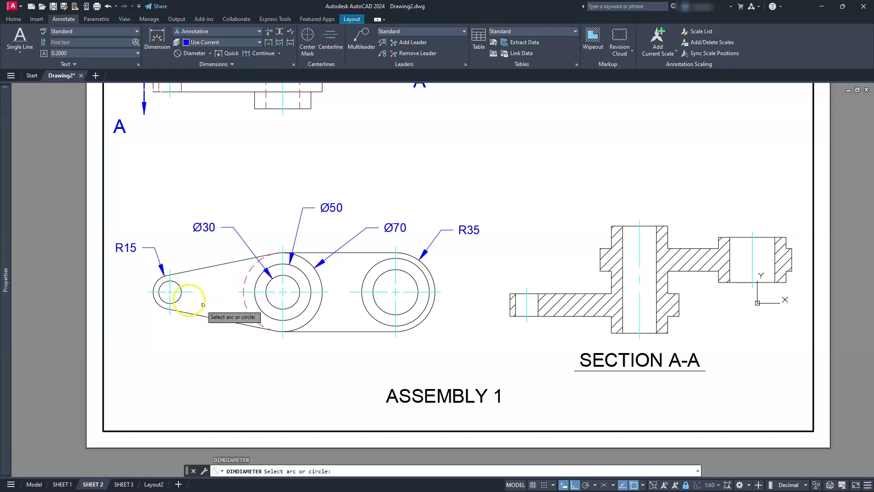
pyautogui.click(180, 298)
pyautogui.click(186, 337)
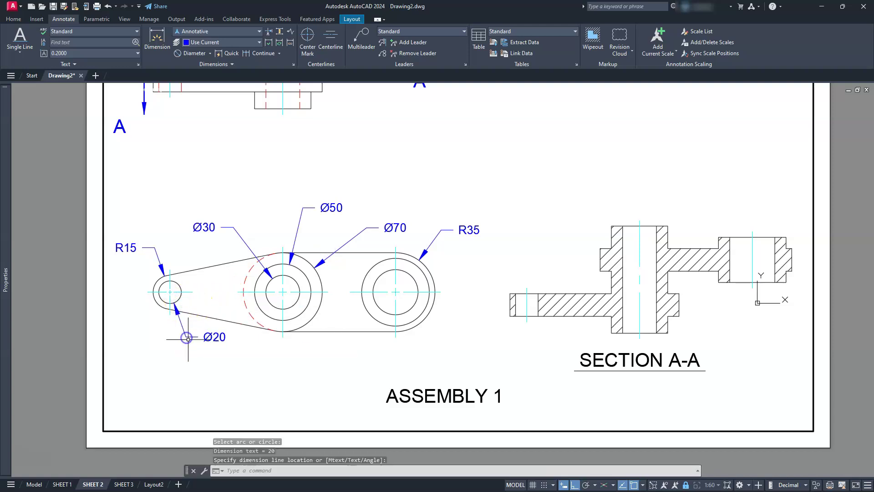
pyautogui.press('Escape')
pyautogui.press('Escape')
pyautogui.press('Escape')
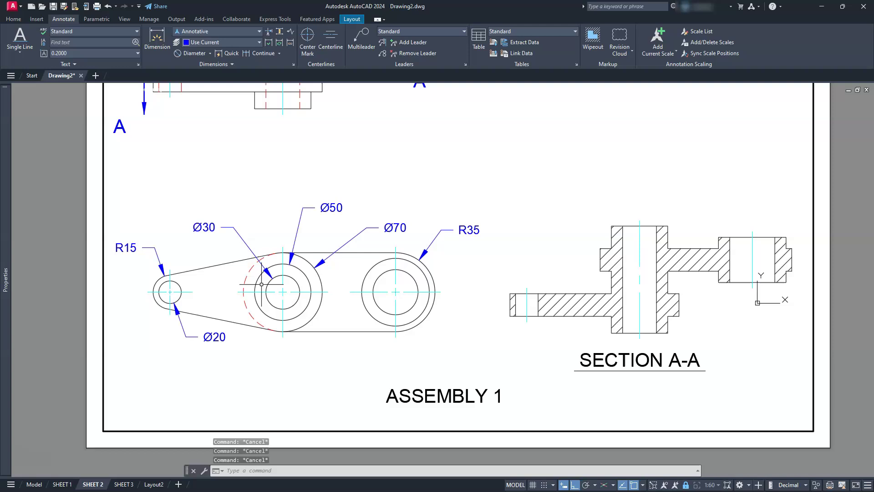
pyautogui.click(211, 53)
# Step: Start a 200 linear dimension from the right circle to the small left circle, then cancel it
pyautogui.click(197, 71)
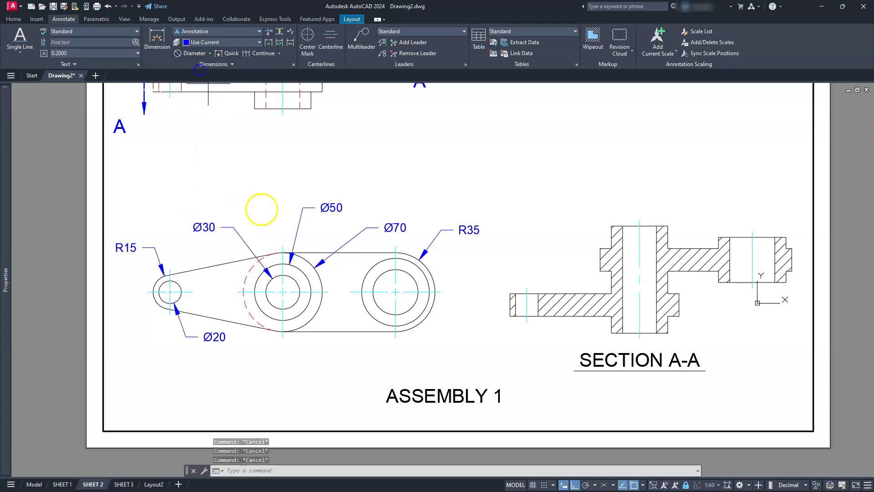
pyautogui.click(396, 337)
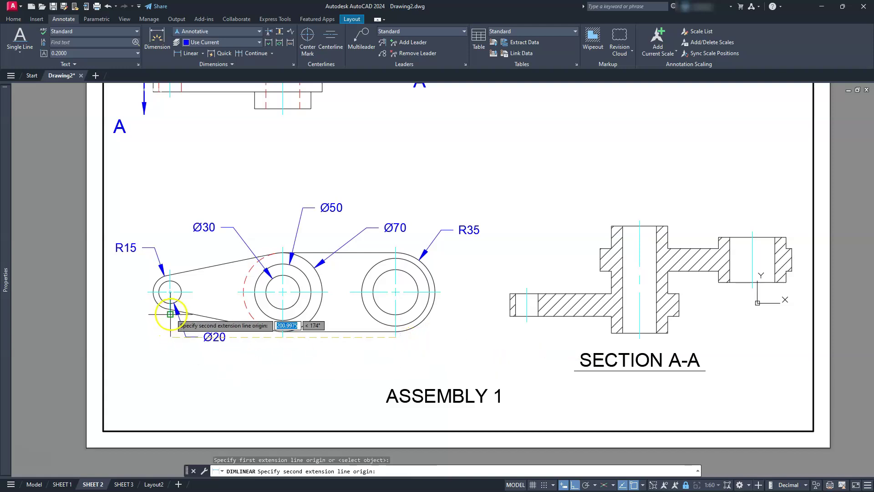
pyautogui.click(191, 352)
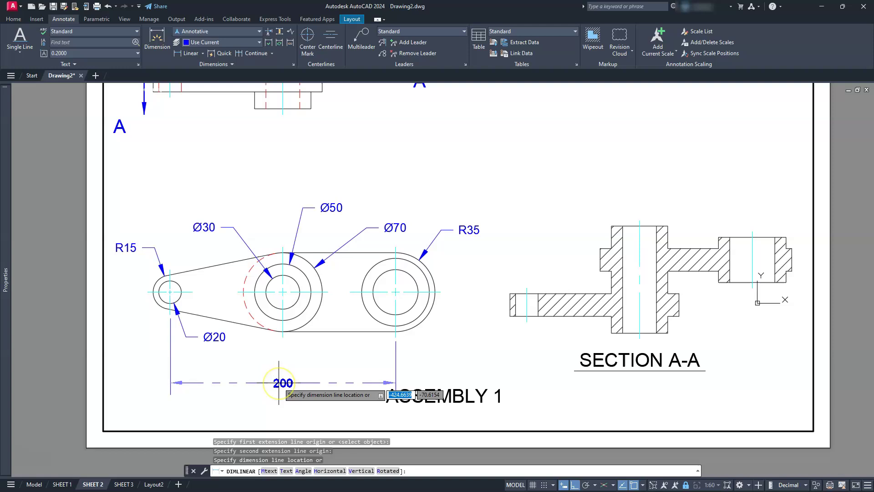
pyautogui.press('Escape')
pyautogui.press('Escape')
pyautogui.press('Escape')
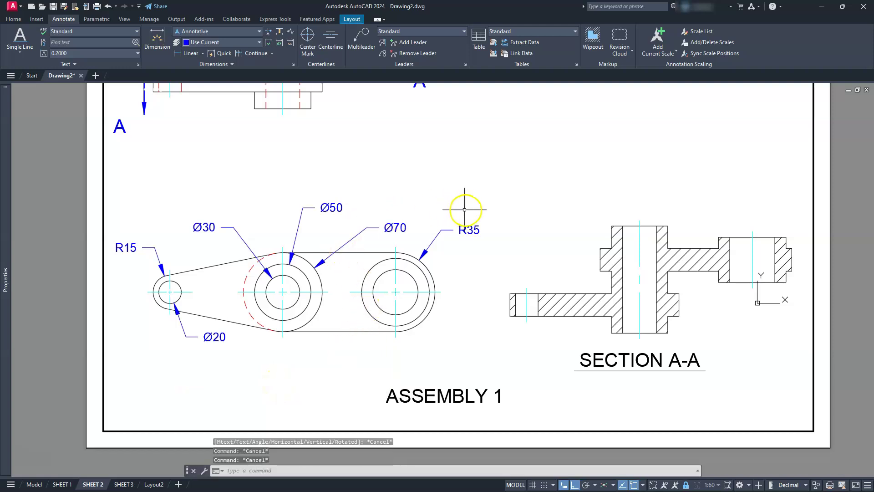
# Step: Set dim as the layer override for new dimensions
pyautogui.click(523, 189)
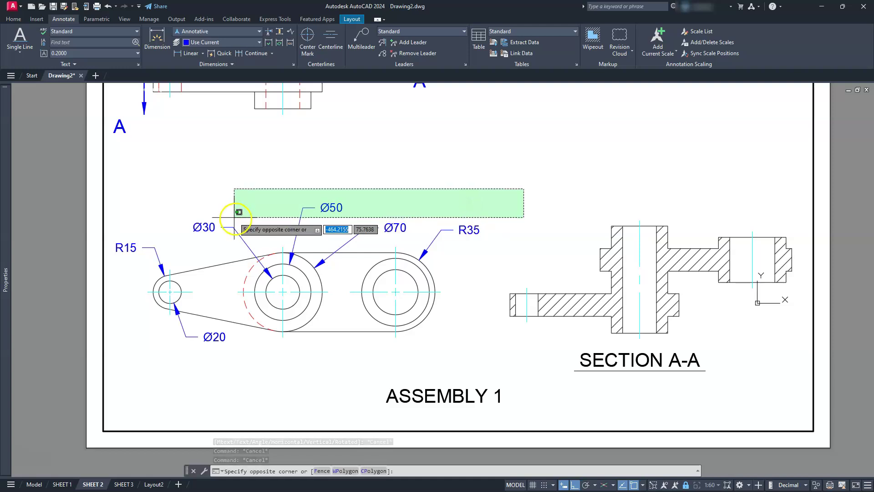
pyautogui.press('Escape')
pyautogui.press('Escape')
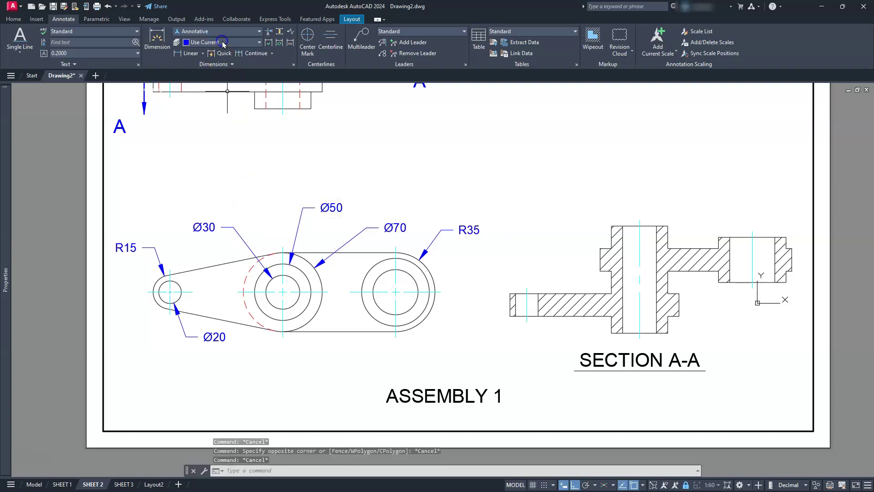
pyautogui.click(223, 43)
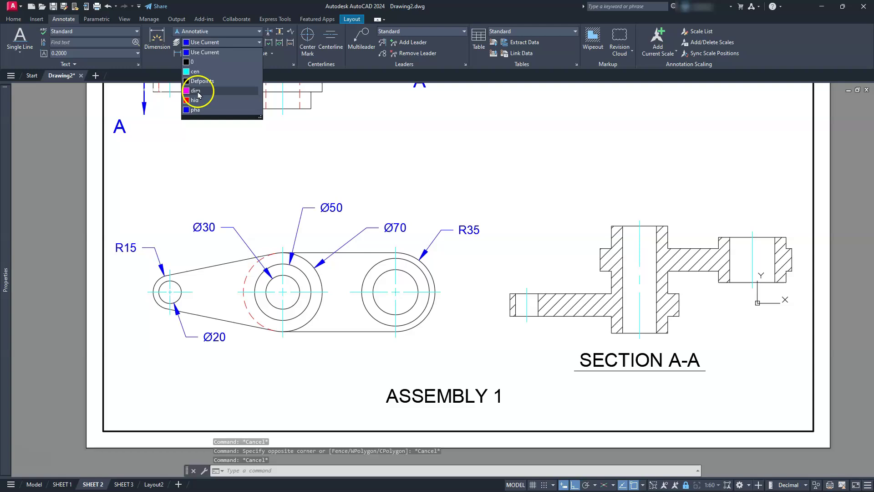
pyautogui.click(196, 90)
pyautogui.press('Escape')
pyautogui.press('Escape')
pyautogui.press('Escape')
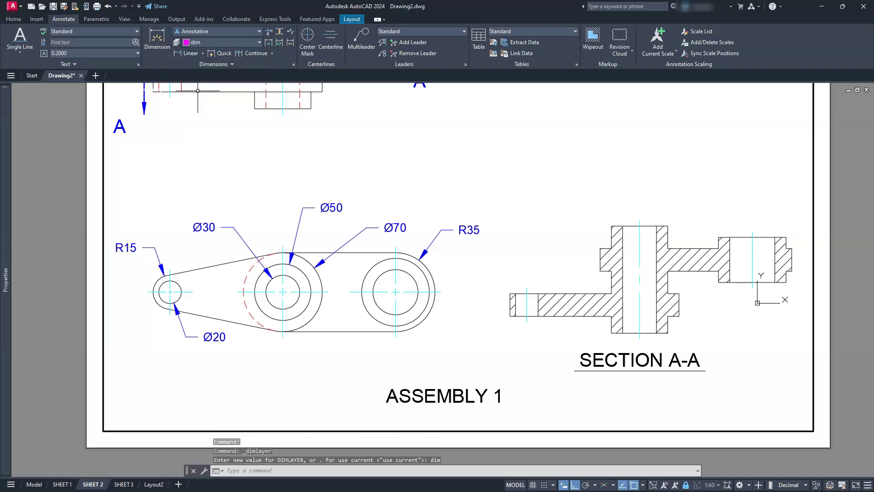
# Step: Select all six linkage dimensions and change their layer to dim in Properties
pyautogui.click(496, 191)
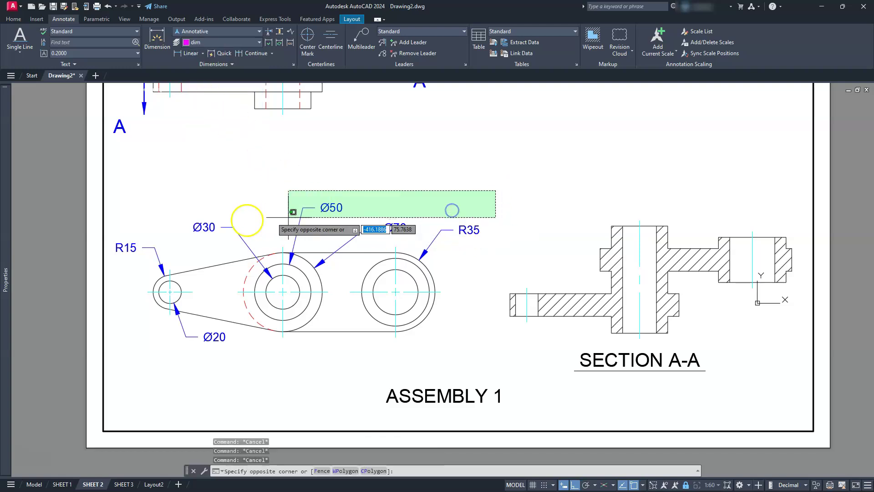
pyautogui.click(164, 231)
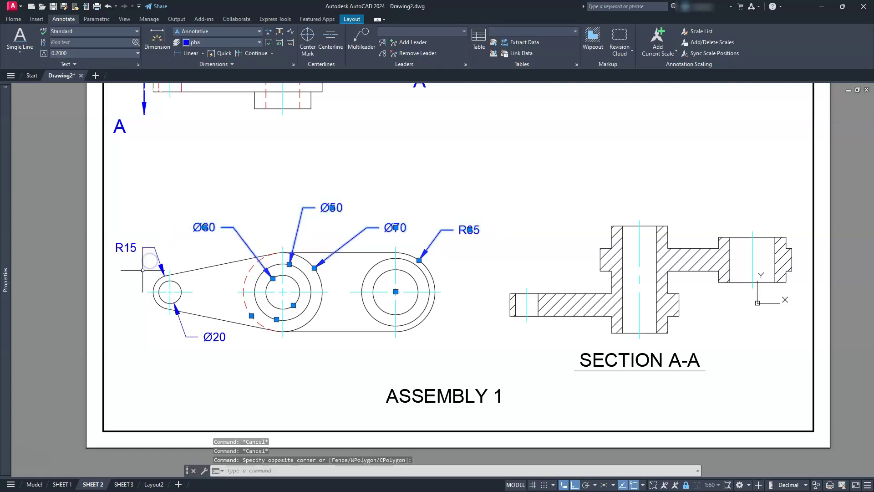
pyautogui.click(147, 246)
pyautogui.click(167, 292)
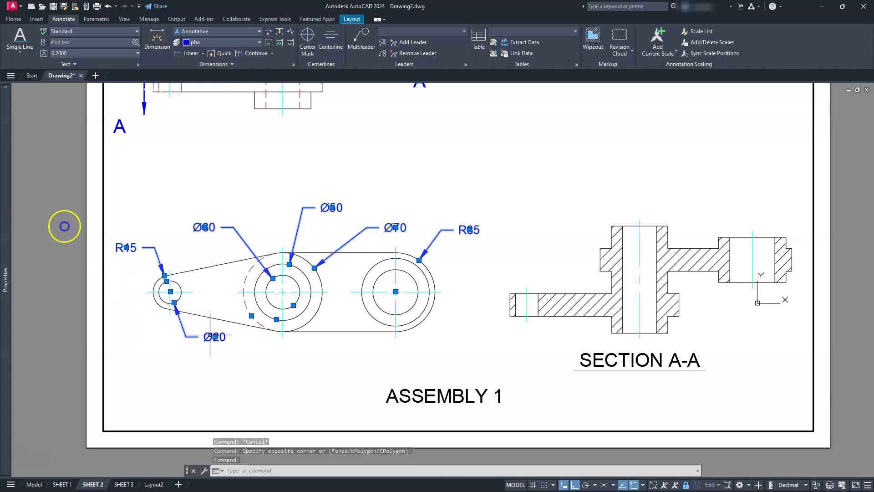
pyautogui.moveTo(8, 208)
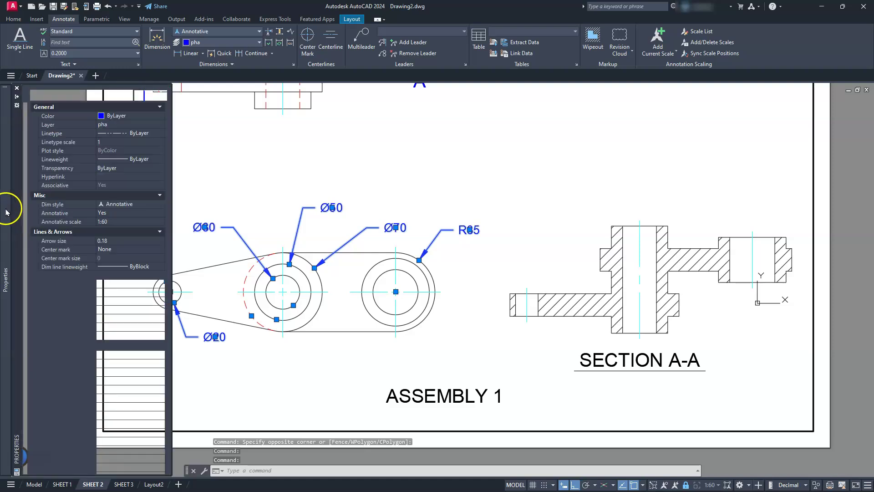
pyautogui.click(113, 125)
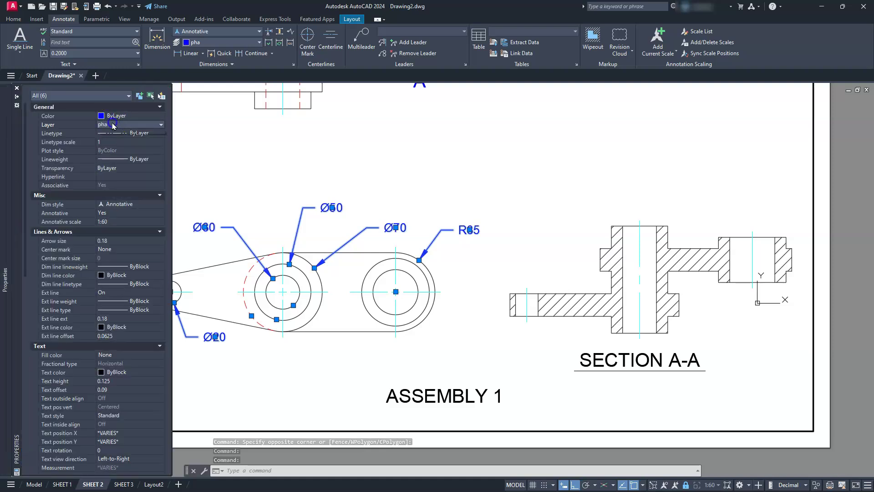
pyautogui.click(114, 125)
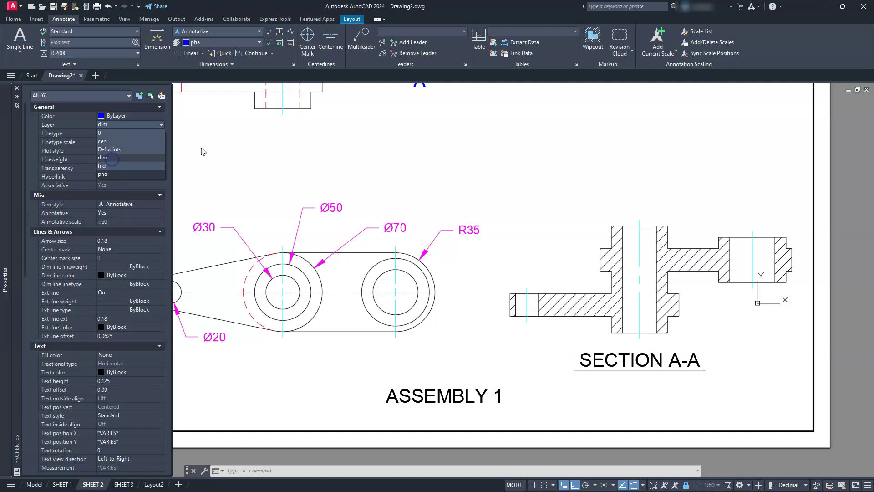
pyautogui.click(382, 176)
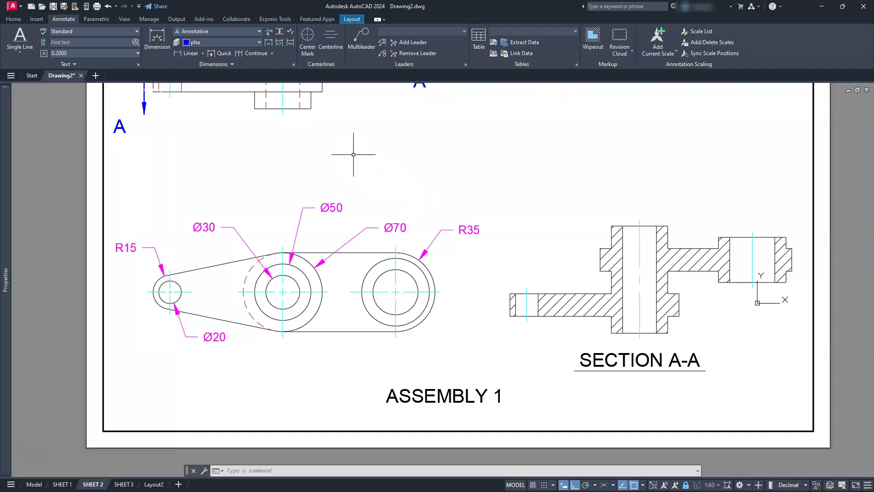
# Step: Add 200 and 100 linear dimensions between the linkage circles
pyautogui.click(308, 157)
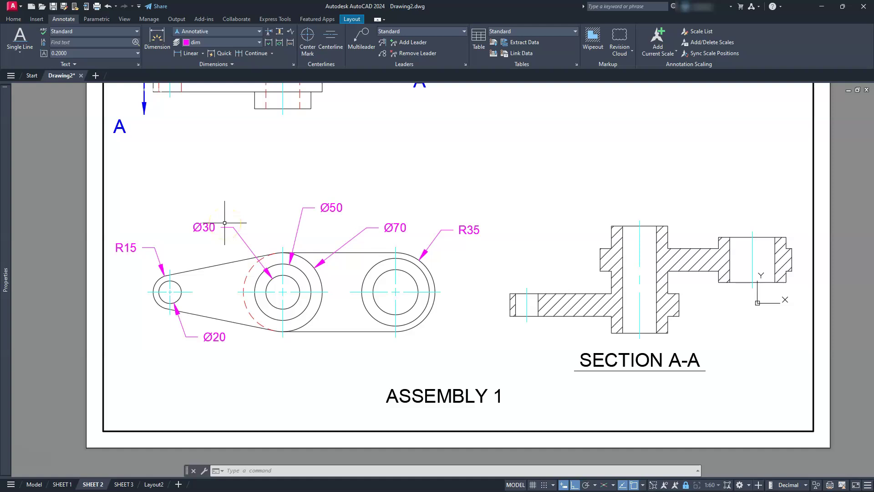
pyautogui.click(187, 53)
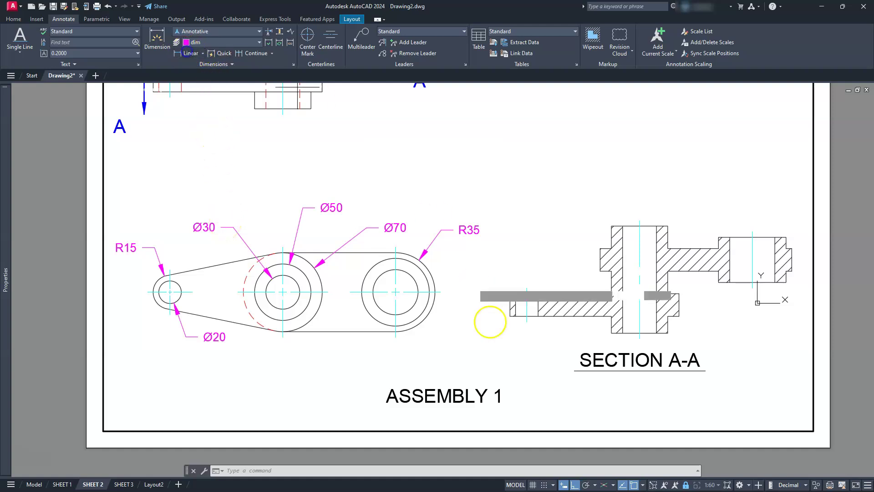
pyautogui.click(397, 335)
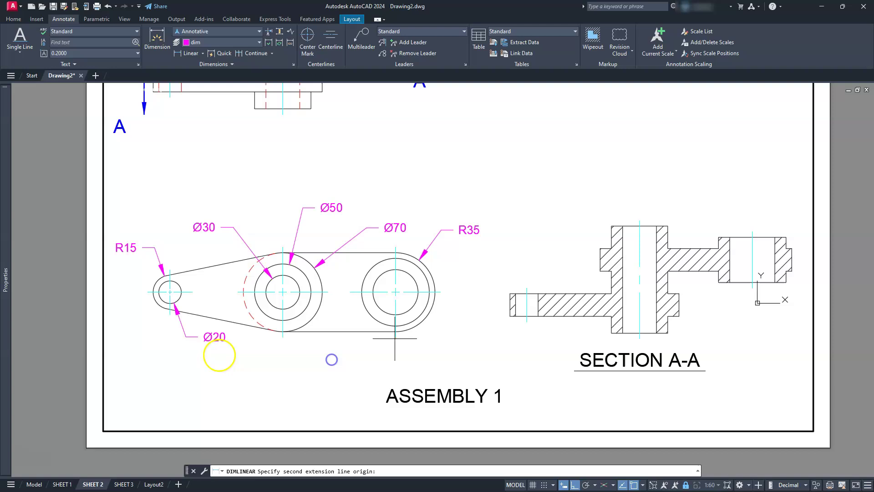
pyautogui.click(169, 314)
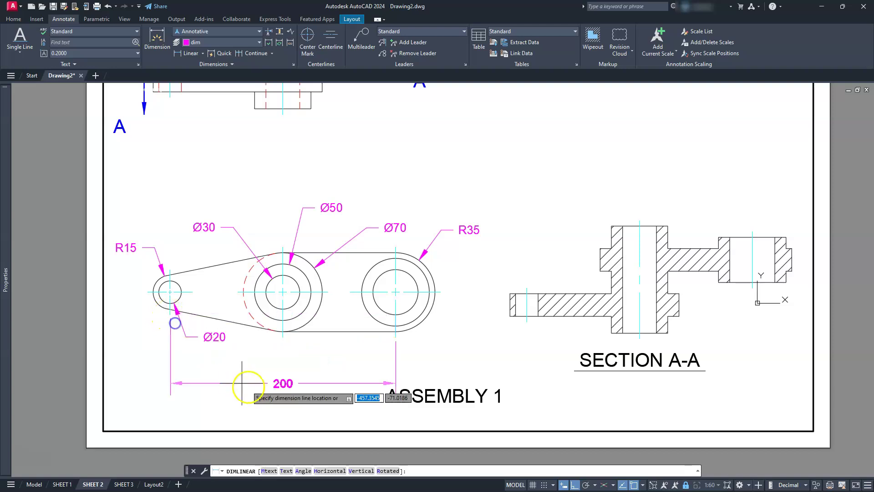
pyautogui.click(255, 374)
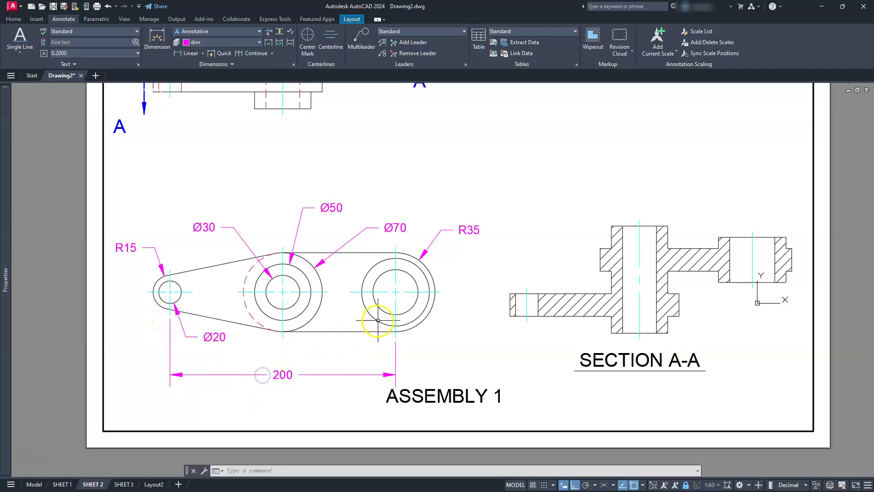
pyautogui.press('Return')
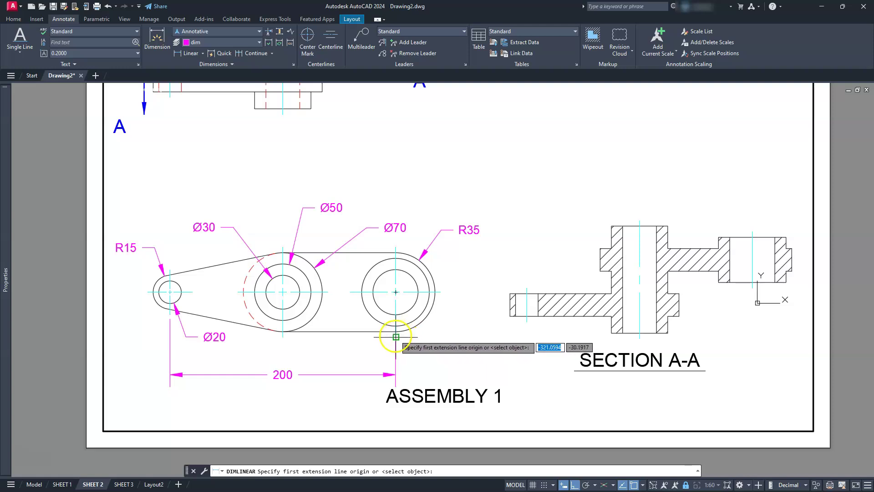
pyautogui.click(395, 331)
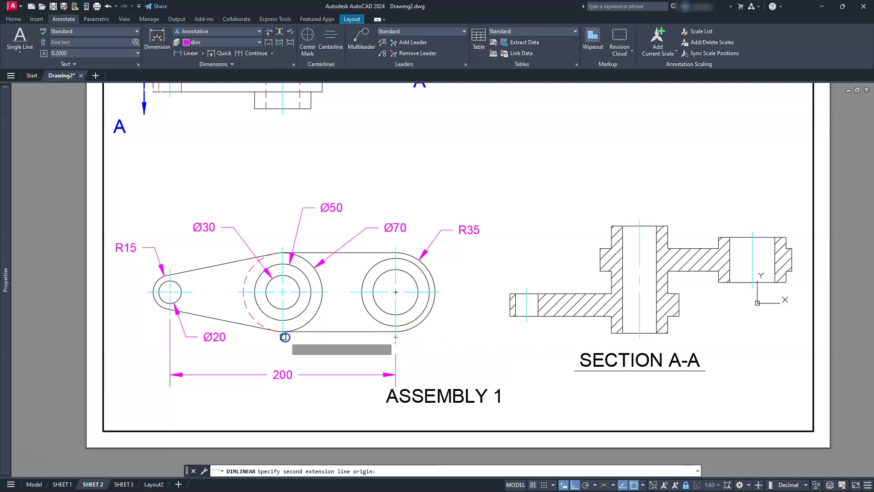
pyautogui.click(283, 332)
# Step: Add a 150 DIMLINEAR below the SECTION A-A view, then return to paper space
pyautogui.moveTo(410, 351); pyautogui.dragTo(547, 306, button='middle')
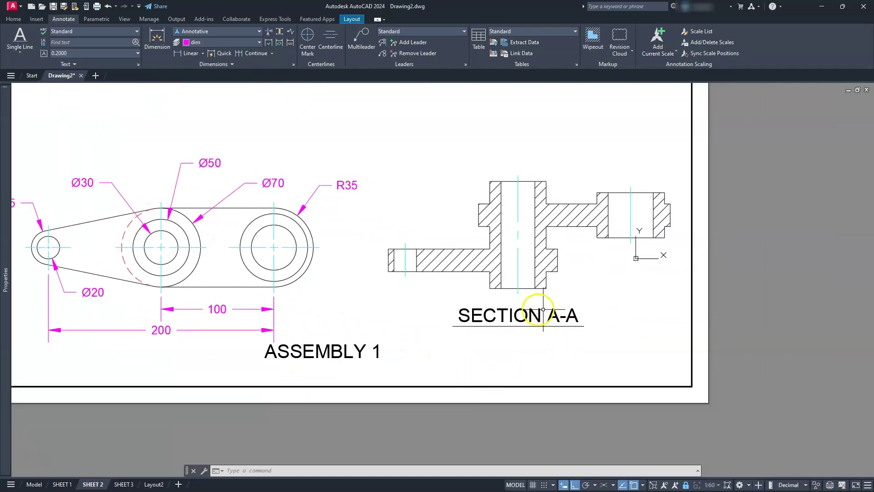
pyautogui.write('dli')
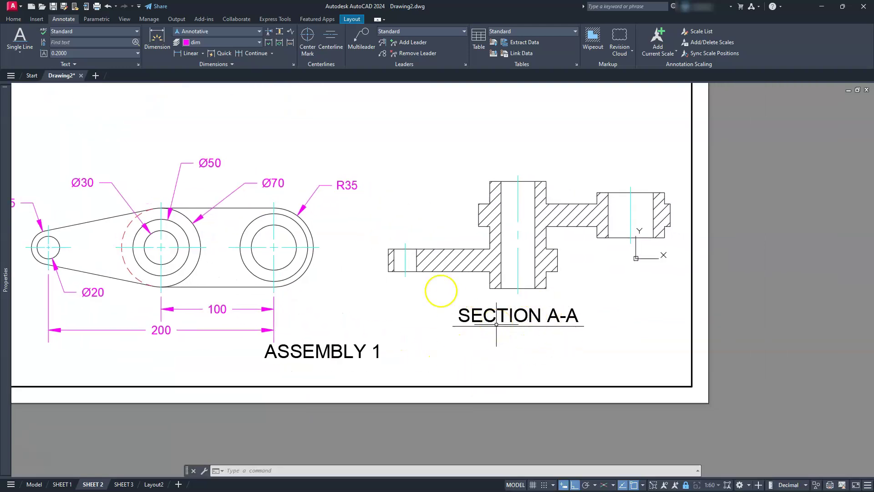
pyautogui.press('Return')
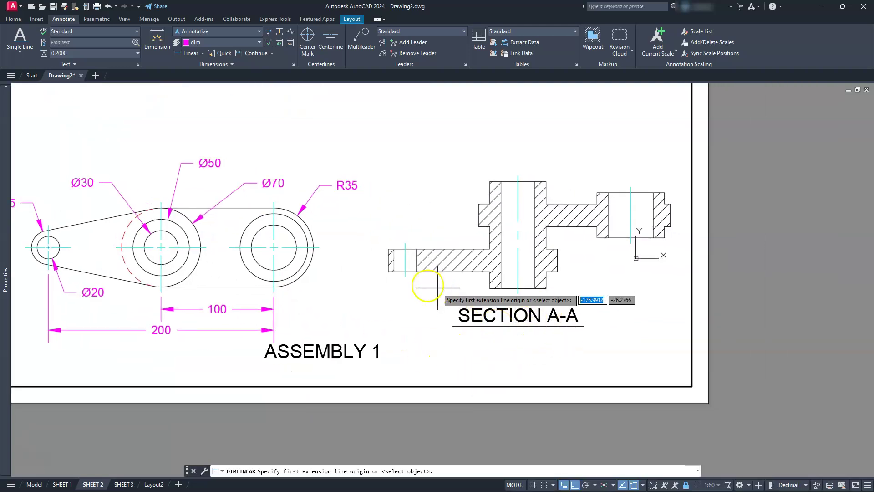
pyautogui.click(388, 271)
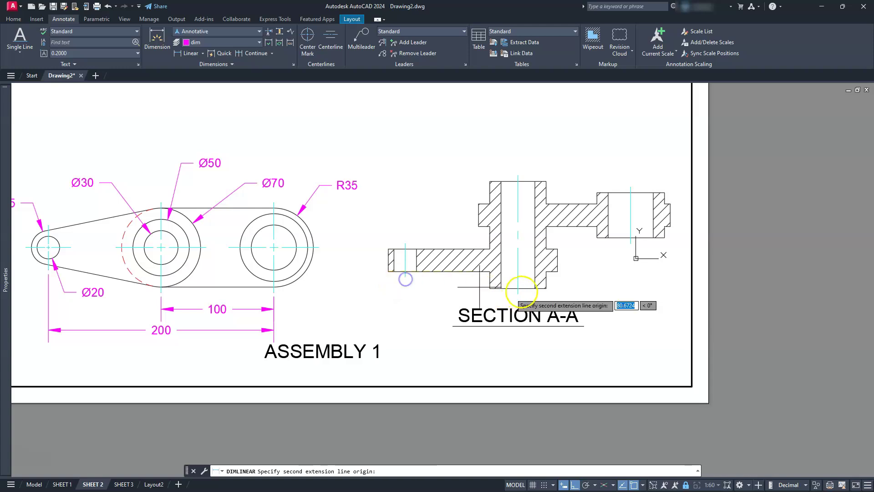
pyautogui.click(558, 272)
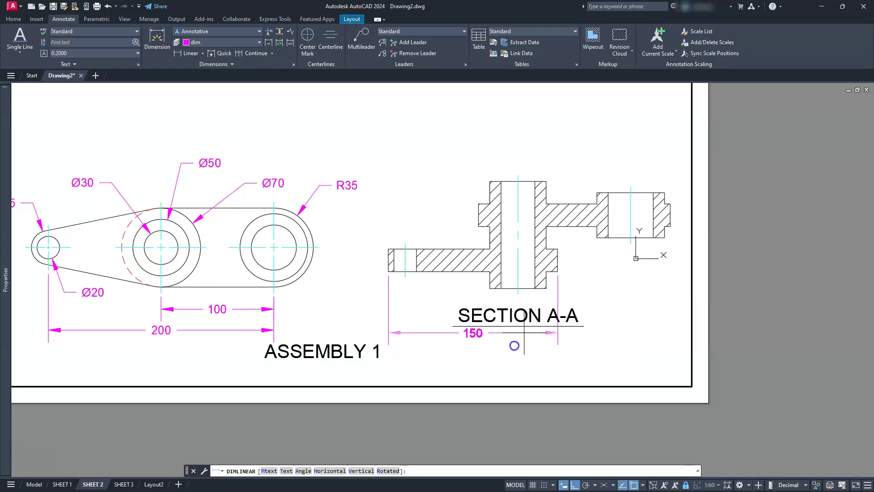
pyautogui.click(524, 332)
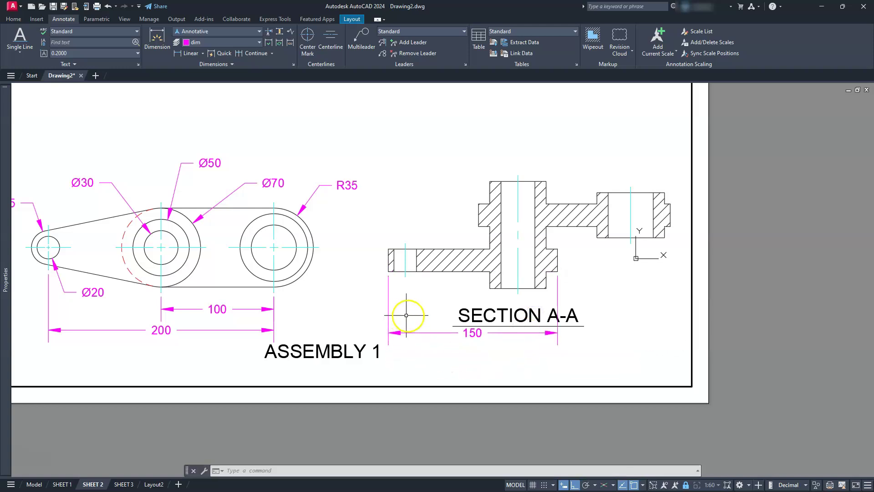
pyautogui.doubleClick(727, 322)
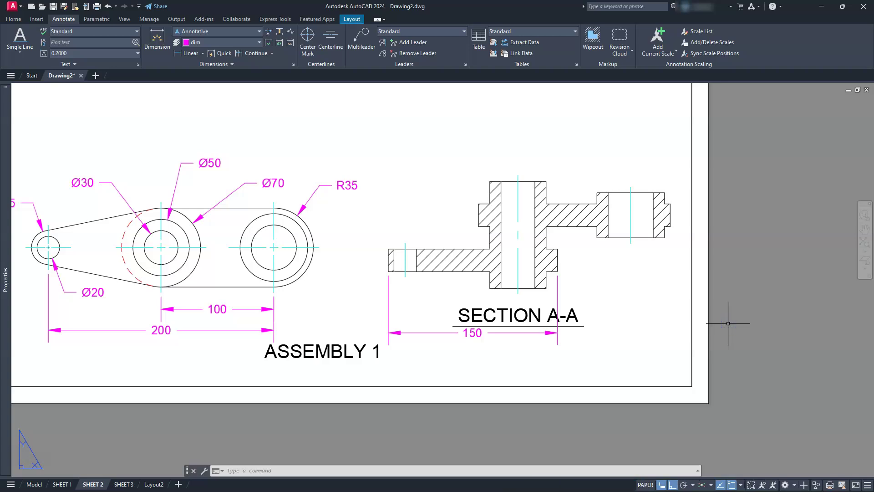
# Step: Switch to model space and frame both the linkage and its sectioned side view
pyautogui.click(33, 483)
pyautogui.scroll(-2, 415, 264)
pyautogui.moveTo(414, 264)
pyautogui.mouseDown(button='middle')
pyautogui.moveTo(425, 279)
pyautogui.moveTo(403, 322)
pyautogui.mouseUp(button='middle')
pyautogui.scroll(2, 416, 333)
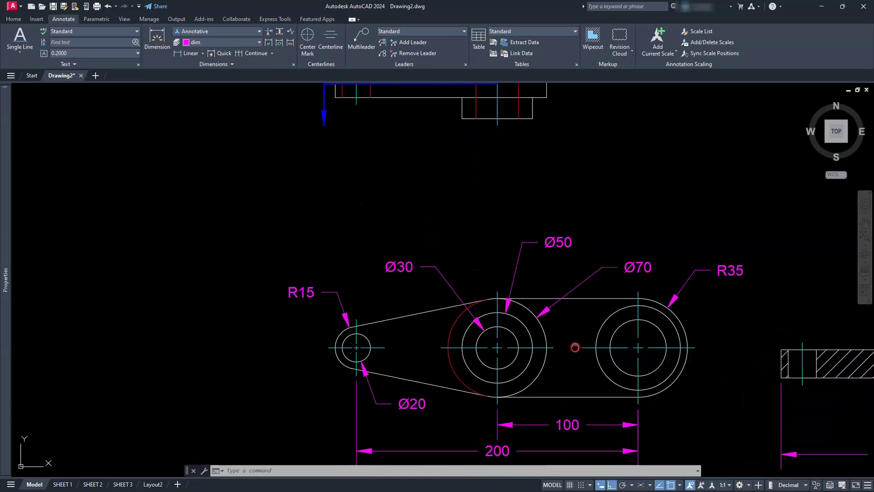
pyautogui.moveTo(575, 347); pyautogui.dragTo(331, 267, button='middle')
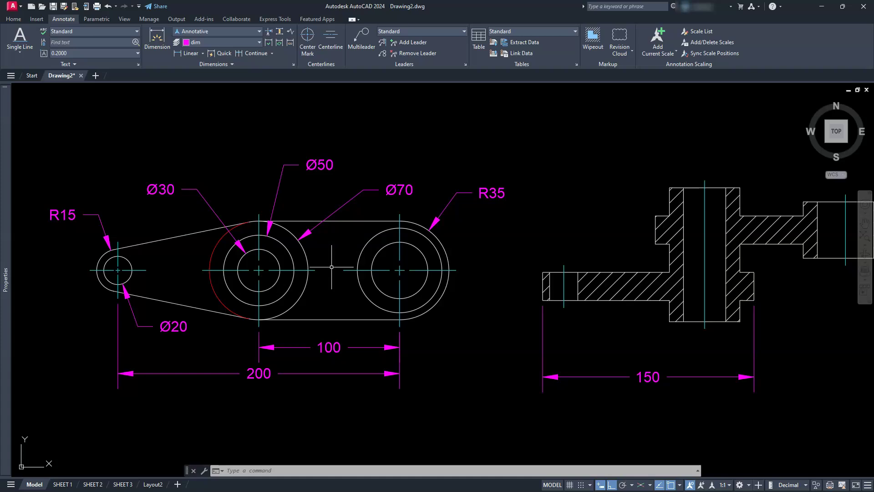
pyautogui.scroll(-3, 333, 263)
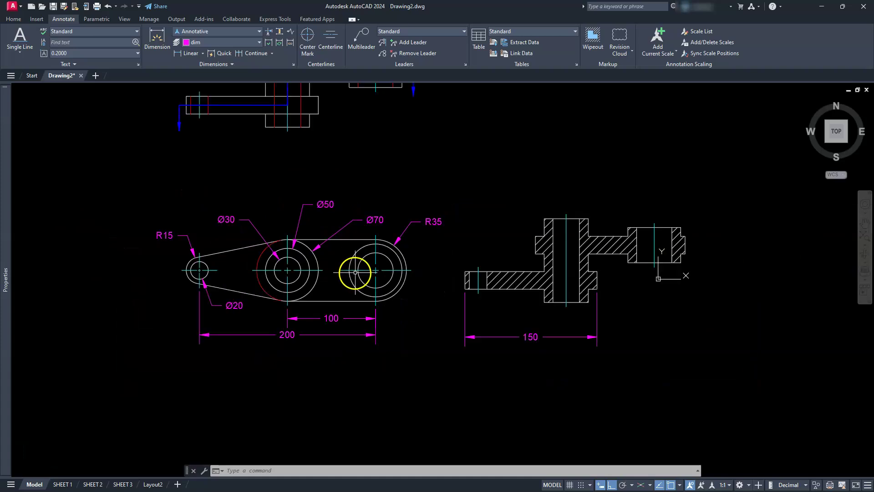
pyautogui.moveTo(452, 267); pyautogui.dragTo(329, 281, button='middle')
pyautogui.press('Escape')
pyautogui.press('Escape')
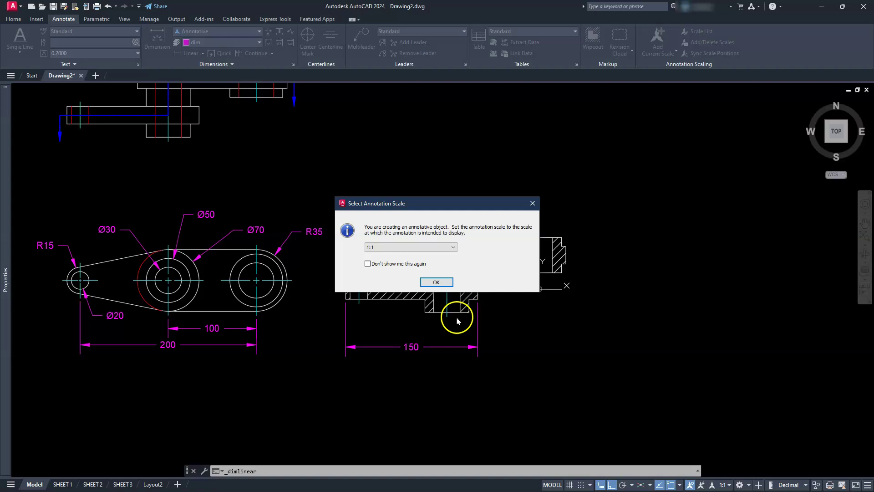
# Step: Place a 160 linear dimension at 1:1 scale above the section, then delete it
pyautogui.click(436, 283)
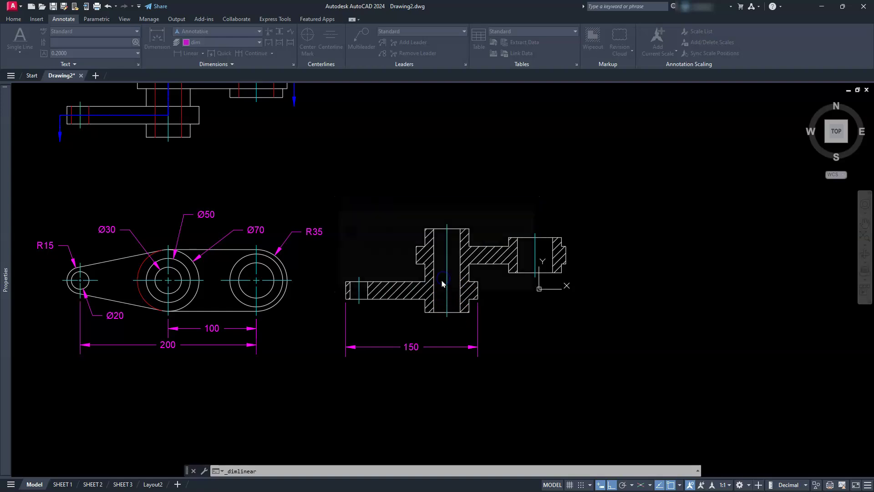
pyautogui.click(425, 228)
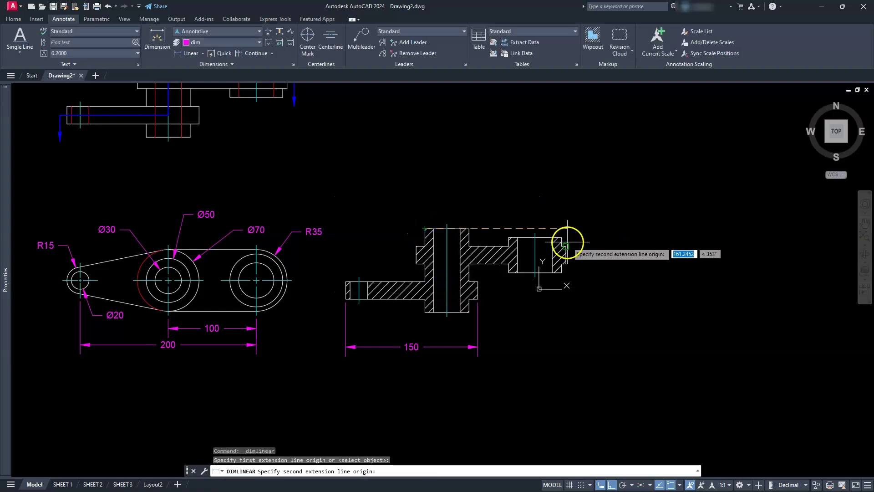
pyautogui.click(565, 245)
pyautogui.click(530, 198)
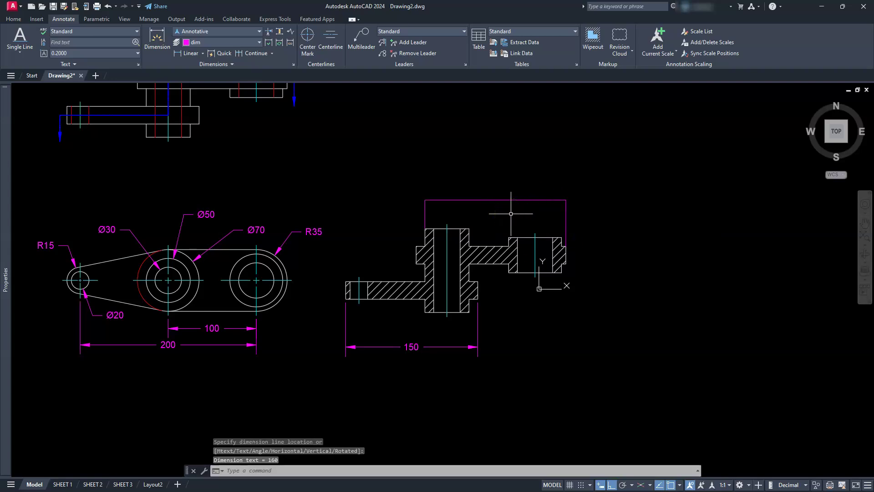
pyautogui.press('Escape')
pyautogui.click(509, 199)
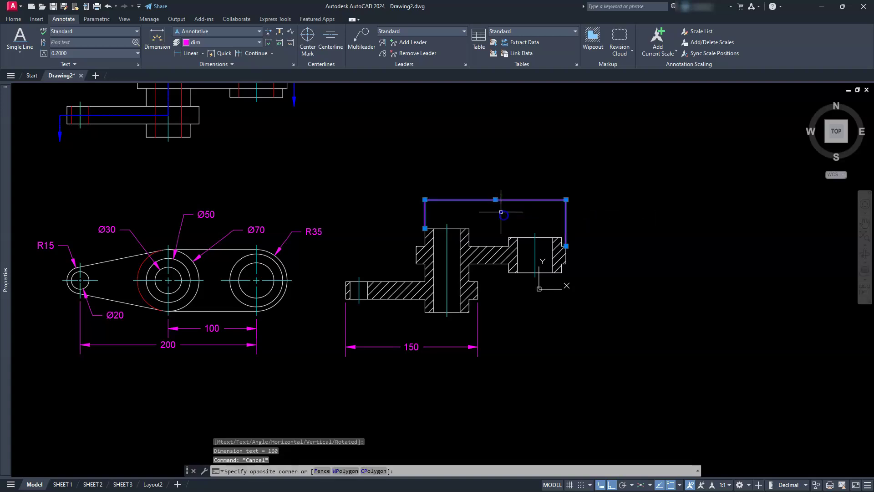
pyautogui.click(500, 212)
pyautogui.press('Delete')
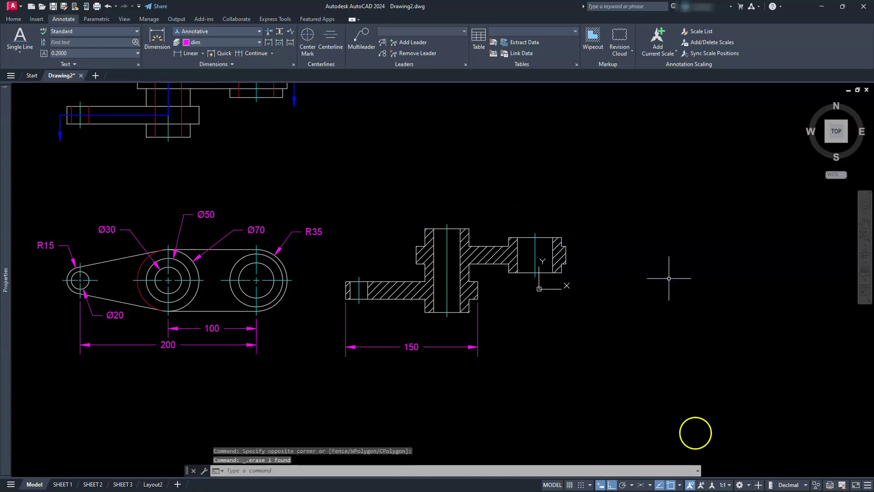
# Step: Set the annotation scale to 1:60 and dimension the section's 170 top width between flange corners
pyautogui.click(728, 486)
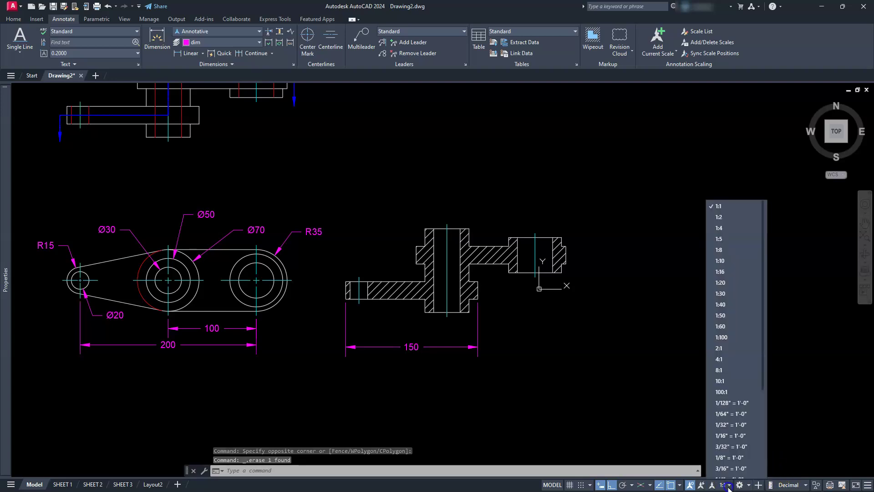
pyautogui.click(731, 321)
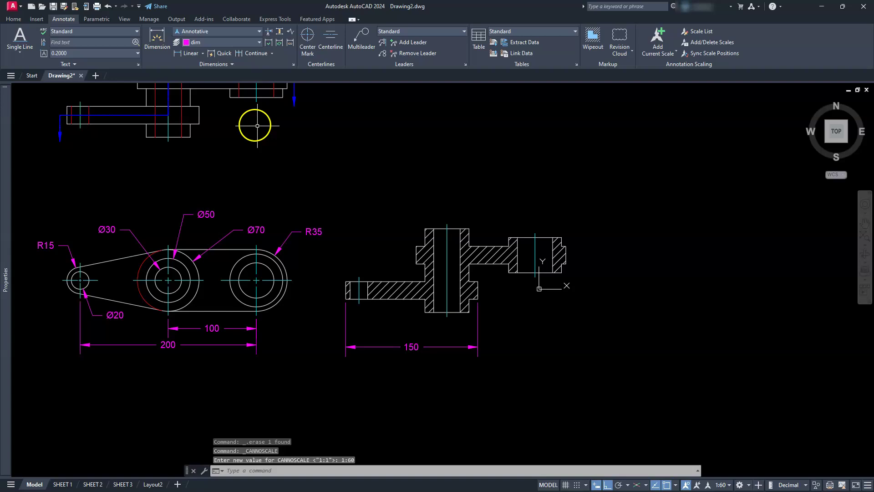
pyautogui.click(188, 54)
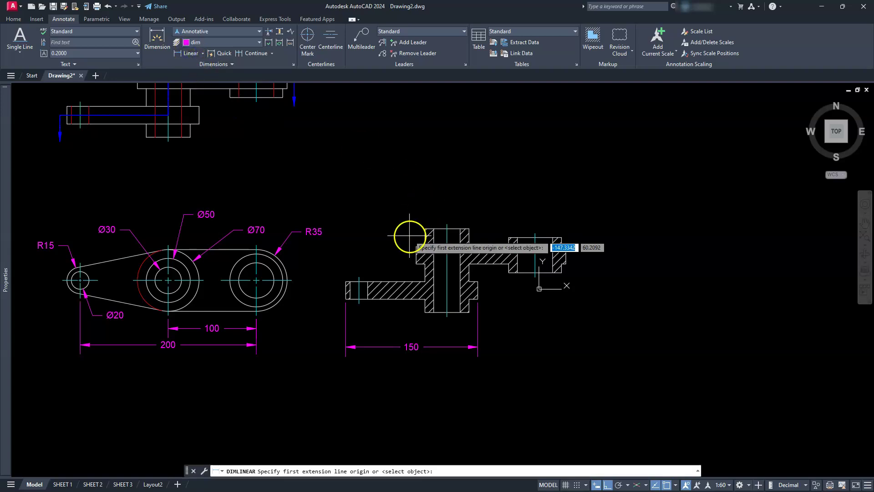
pyautogui.scroll(8, 412, 242)
pyautogui.click(408, 287)
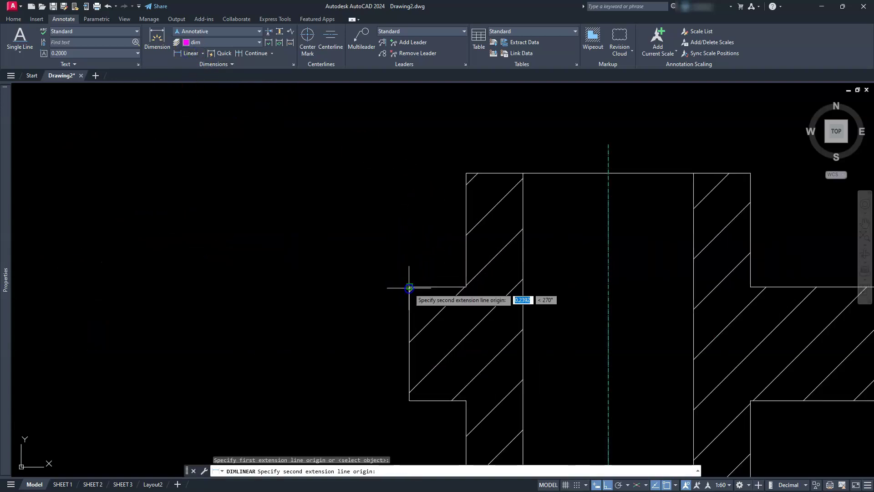
pyautogui.scroll(-8, 401, 278)
pyautogui.scroll(7, 587, 250)
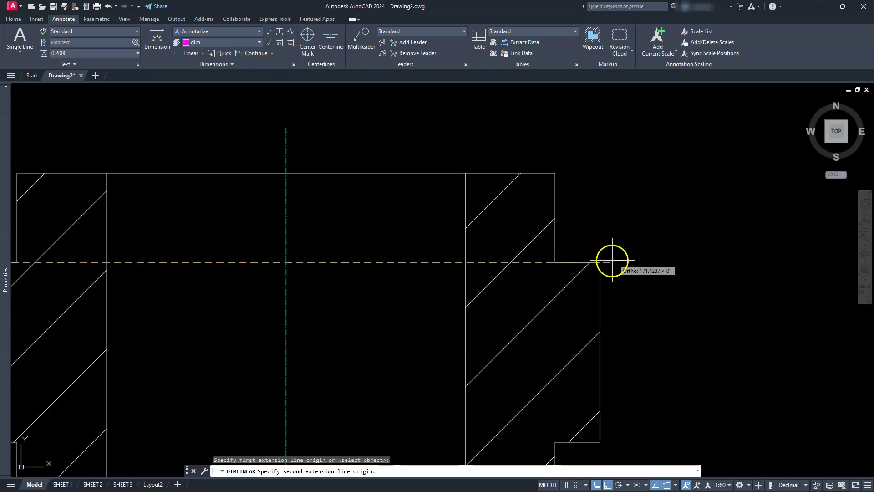
pyautogui.click(604, 262)
pyautogui.scroll(-7, 604, 262)
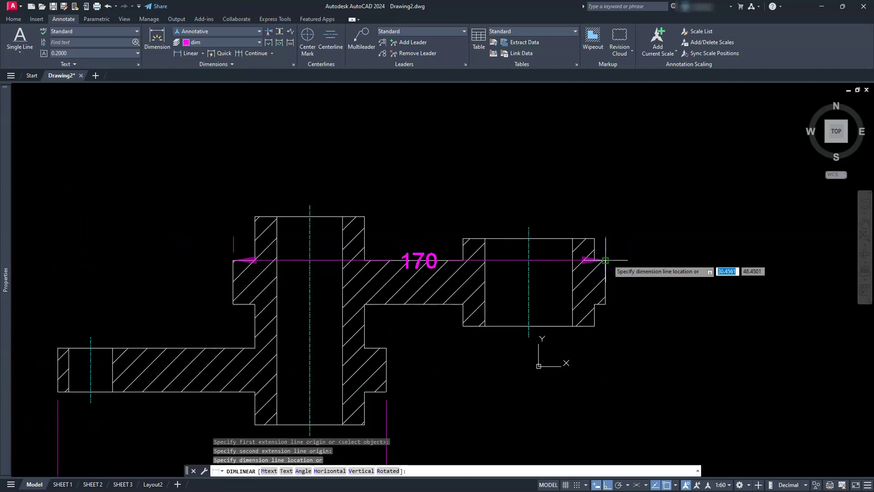
pyautogui.scroll(-4, 462, 186)
pyautogui.click(460, 182)
pyautogui.press('Escape')
pyautogui.press('Escape')
pyautogui.press('Escape')
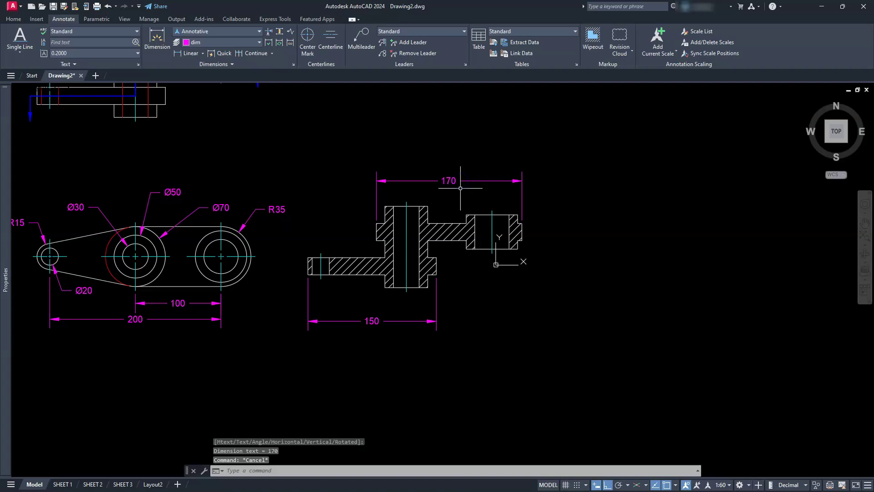
# Step: Shift the drawing right and down, then switch to the SHEET 1 layout
pyautogui.moveTo(348, 307)
pyautogui.mouseDown(button='middle')
pyautogui.moveTo(399, 340)
pyautogui.moveTo(496, 370)
pyautogui.mouseUp(button='middle')
pyautogui.click(474, 369)
pyautogui.click(62, 484)
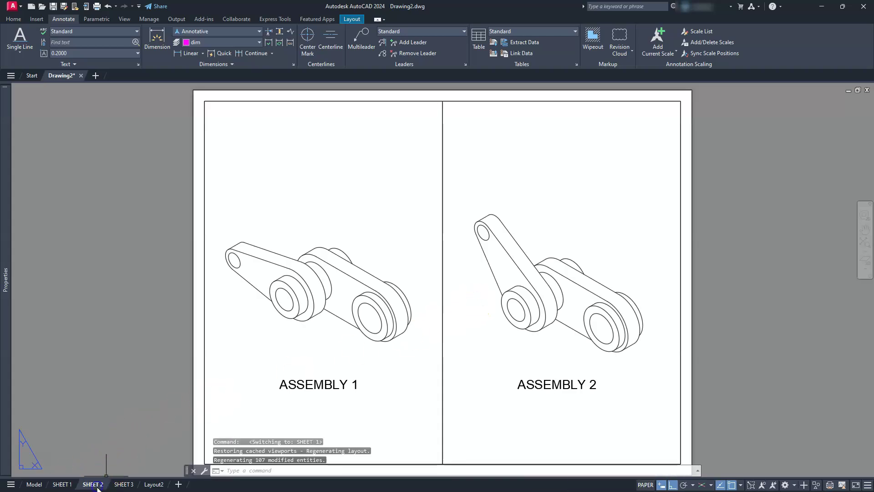
# Step: Open the SHEET 2 layout and frame the Assembly 1 top view
pyautogui.click(96, 485)
pyautogui.scroll(-3, 366, 234)
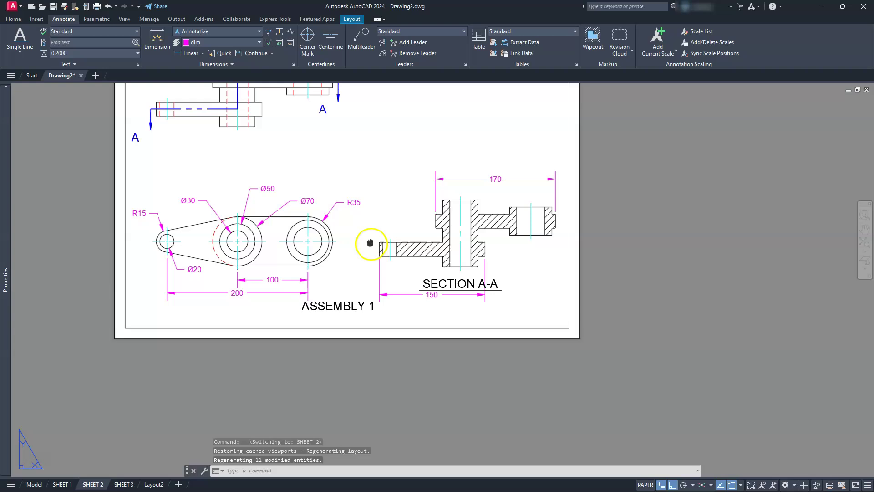
pyautogui.moveTo(370, 243); pyautogui.dragTo(552, 271, button='middle')
pyautogui.moveTo(409, 122); pyautogui.dragTo(411, 145, button='middle')
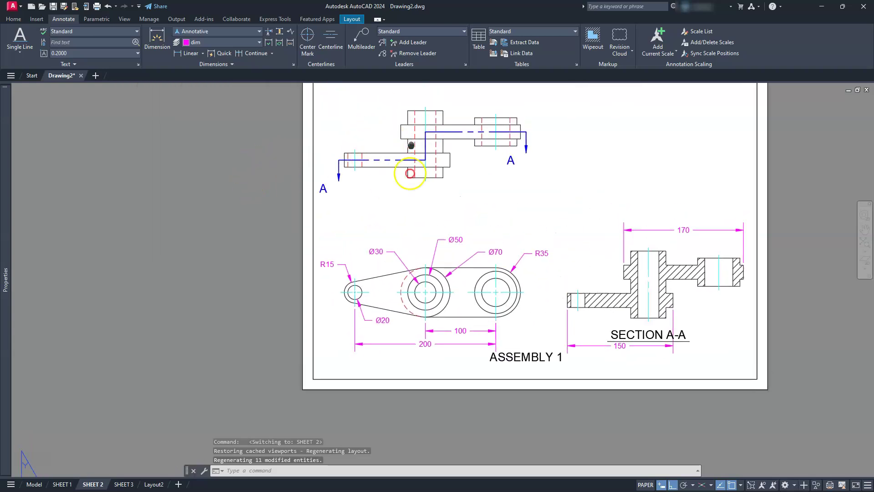
pyautogui.scroll(4, 411, 145)
# Step: Move both section A labels to a new position
pyautogui.click(176, 279)
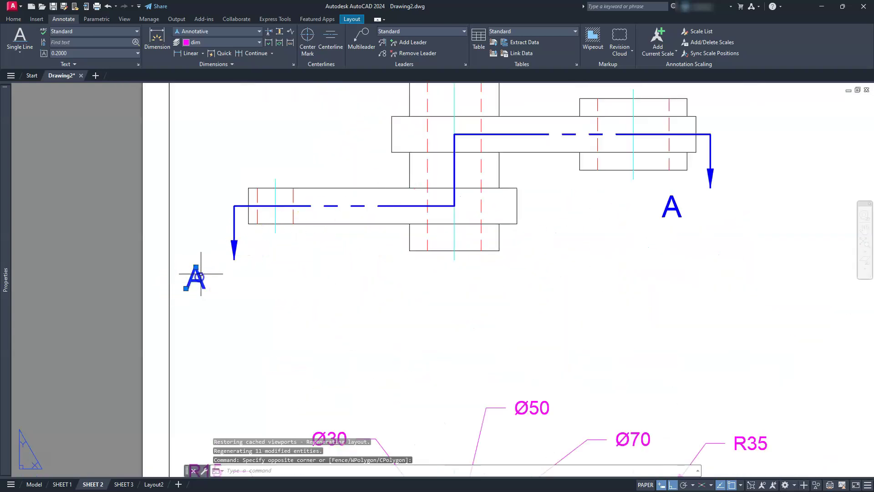
pyautogui.click(673, 214)
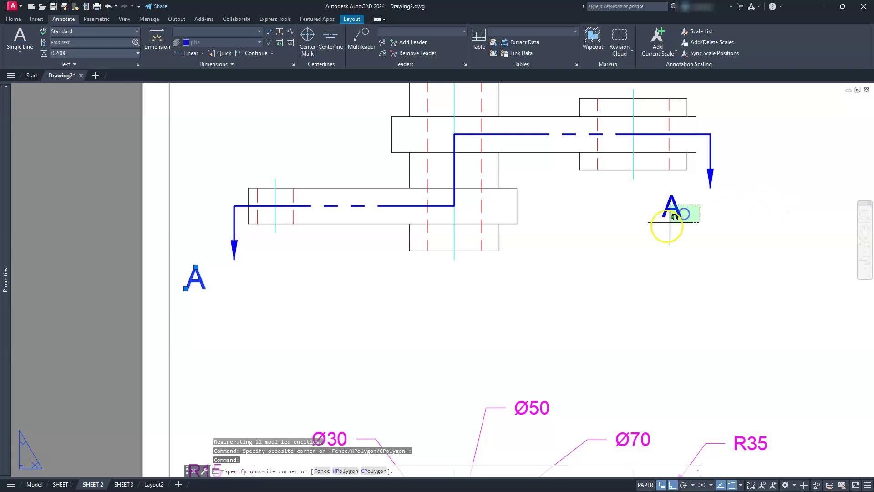
pyautogui.click(658, 231)
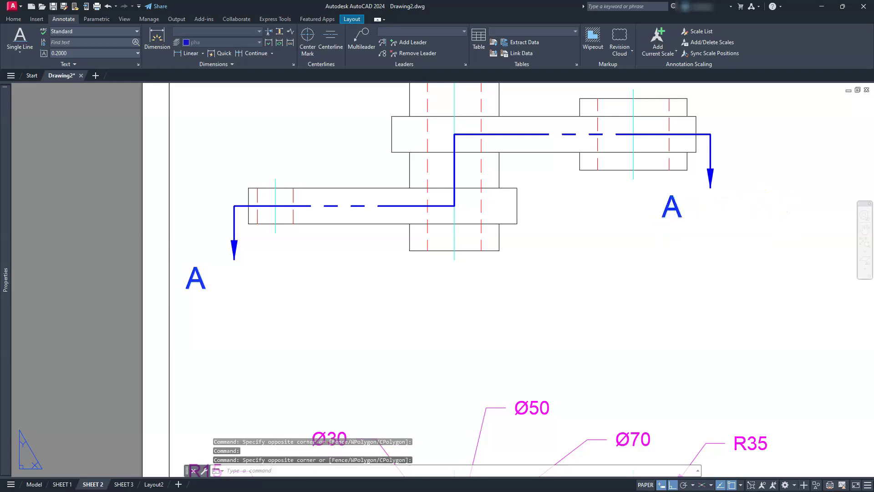
pyautogui.write('m')
pyautogui.press('Return')
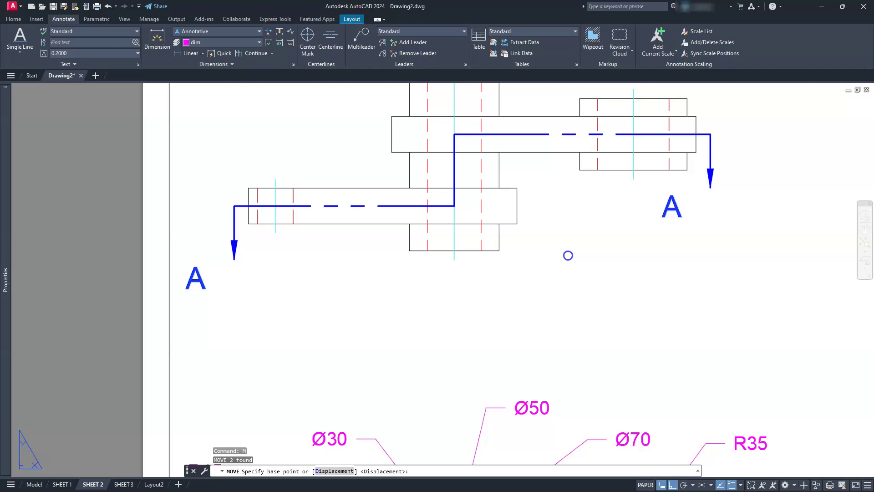
pyautogui.click(568, 254)
pyautogui.click(605, 253)
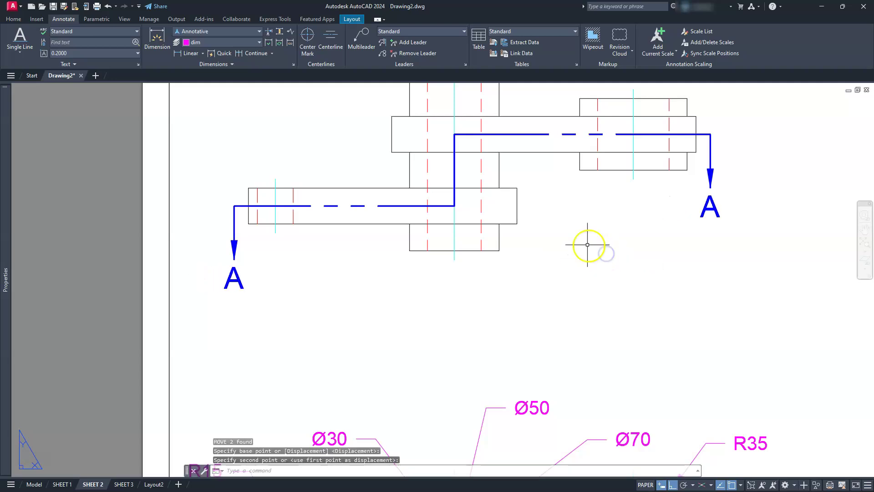
pyautogui.scroll(-6, 587, 244)
pyautogui.scroll(6, 706, 326)
pyautogui.press('Escape')
pyautogui.press('Escape')
# Step: Move the SECTION A-A title below the 150 dimension, then switch to model space
pyautogui.click(718, 305)
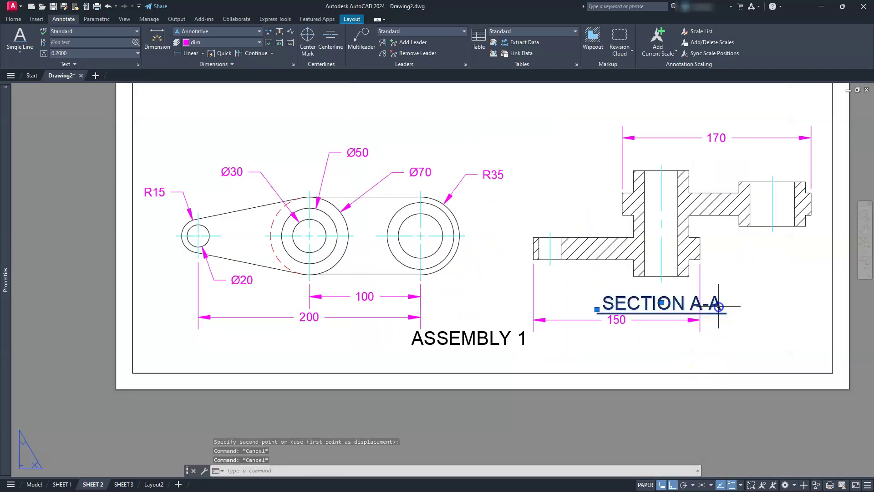
pyautogui.write('m')
pyautogui.press('Return')
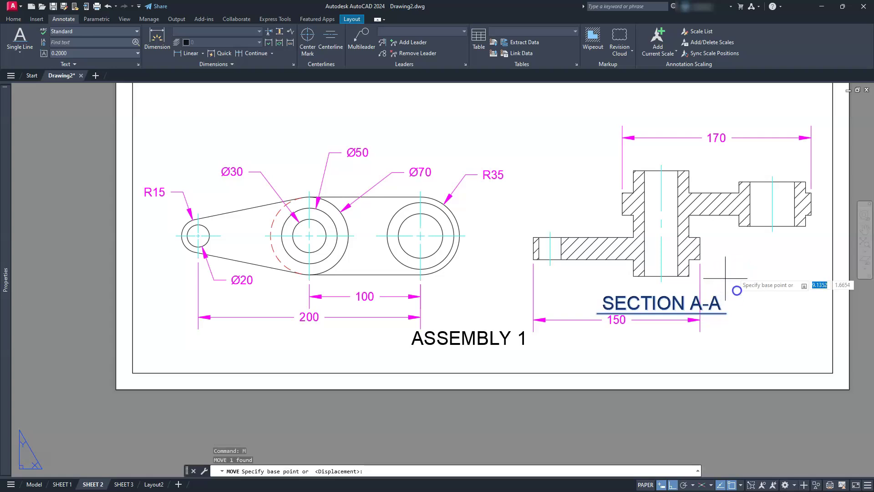
pyautogui.click(725, 278)
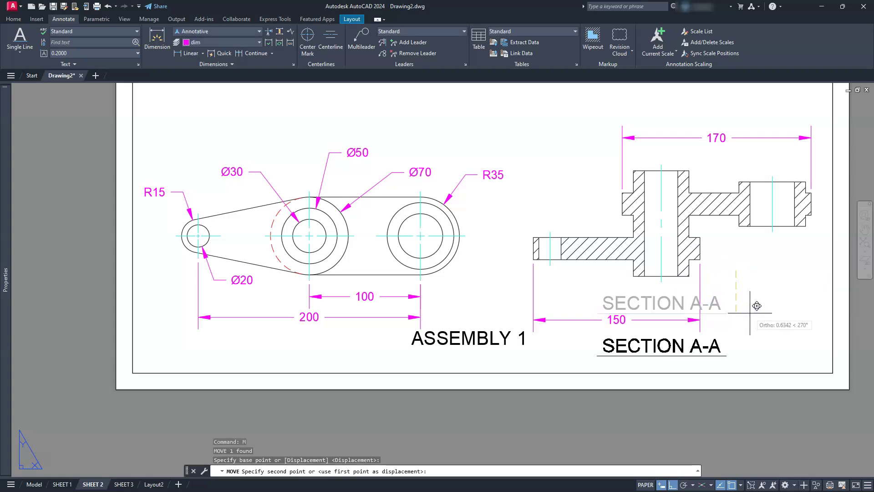
pyautogui.click(725, 320)
pyautogui.press('Escape')
pyautogui.press('Escape')
pyautogui.press('Escape')
pyautogui.scroll(-2, 364, 269)
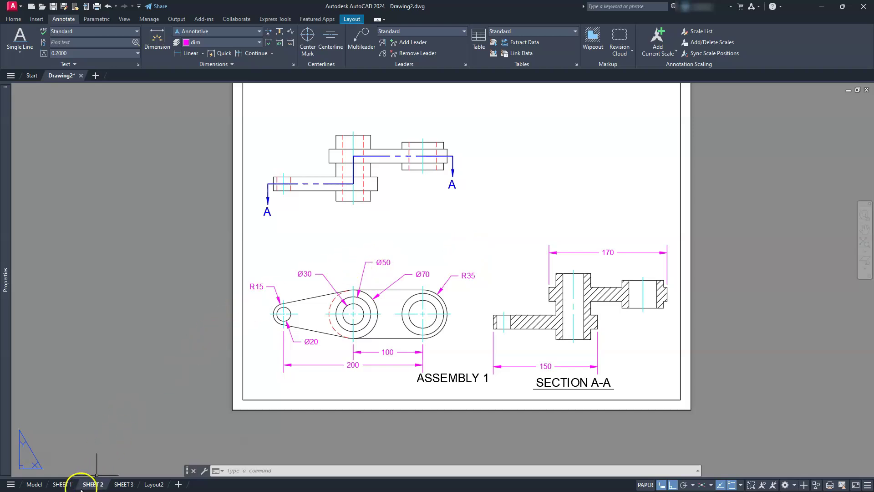
pyautogui.click(34, 483)
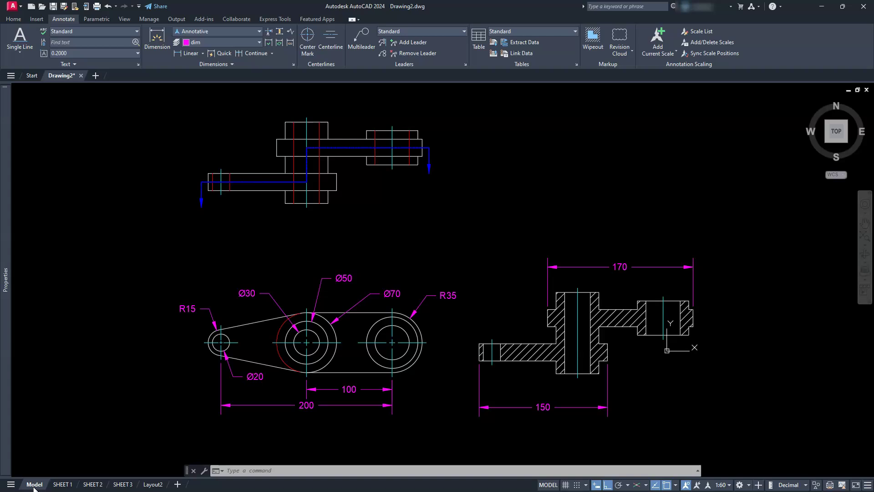
# Step: Switch to the SHEET 3 layout, step in and out of the lower-left viewport, and show Layout tools
pyautogui.click(119, 484)
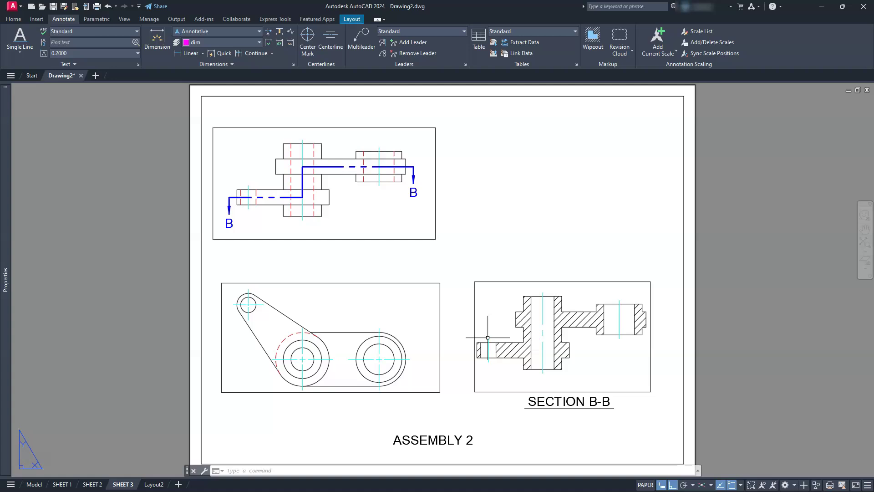
pyautogui.doubleClick(390, 309)
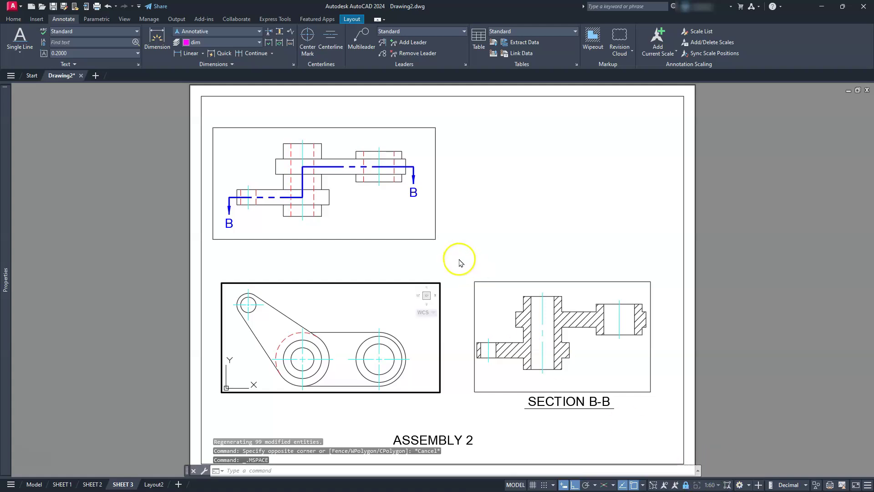
pyautogui.doubleClick(435, 256)
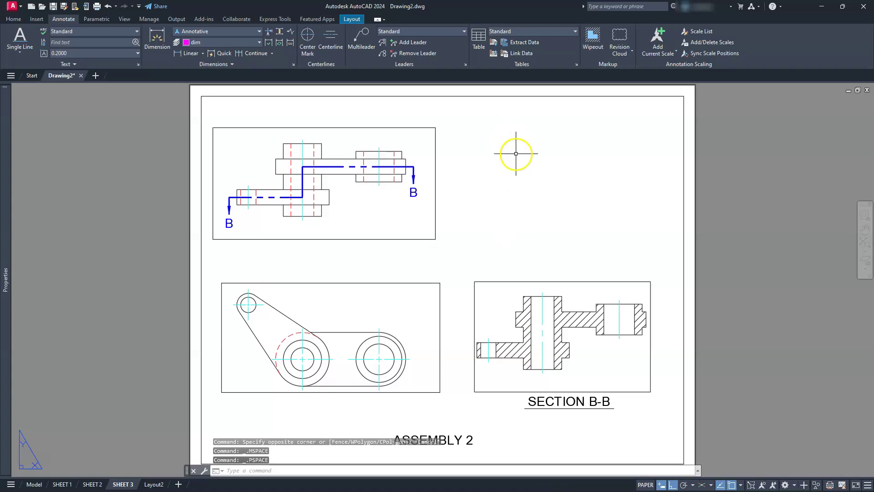
pyautogui.click(351, 19)
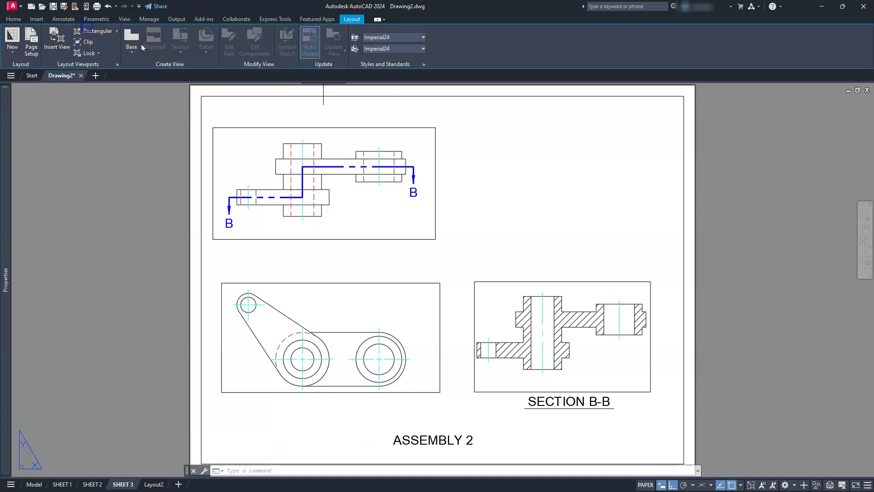
# Step: Draw a rectangular viewport at the upper right of SHEET 3 framing the front view at 1:50
pyautogui.click(475, 133)
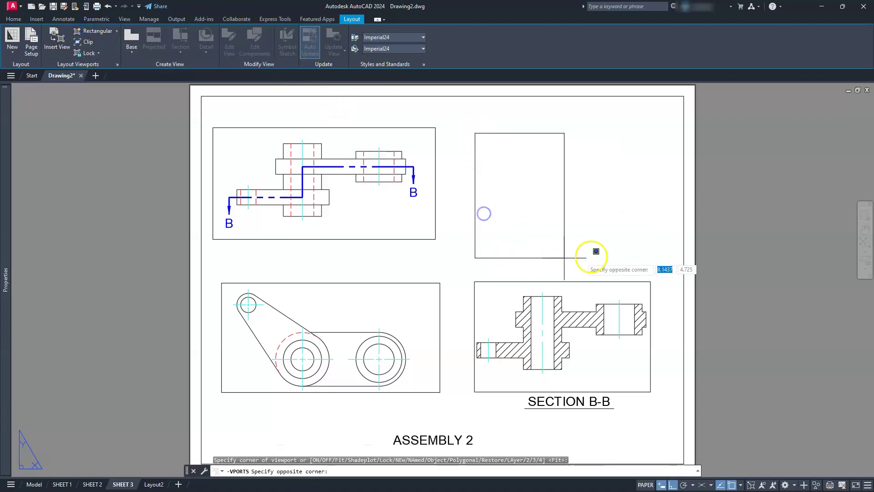
pyautogui.click(675, 253)
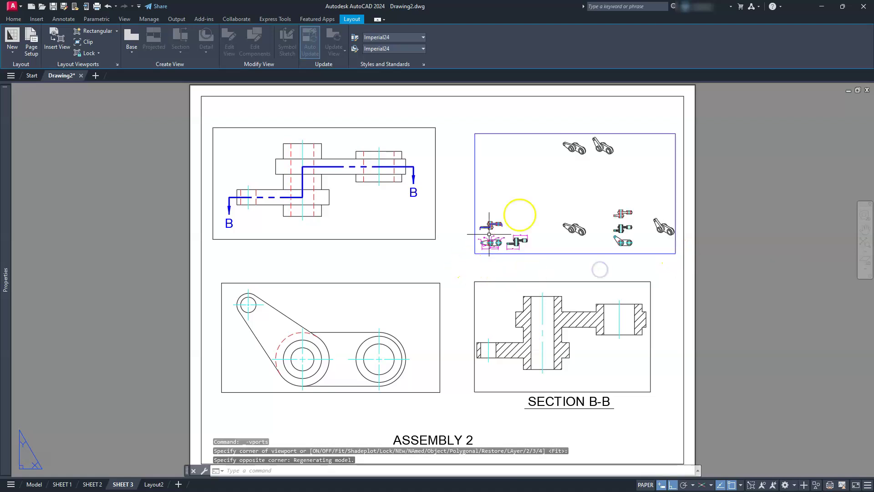
pyautogui.doubleClick(620, 221)
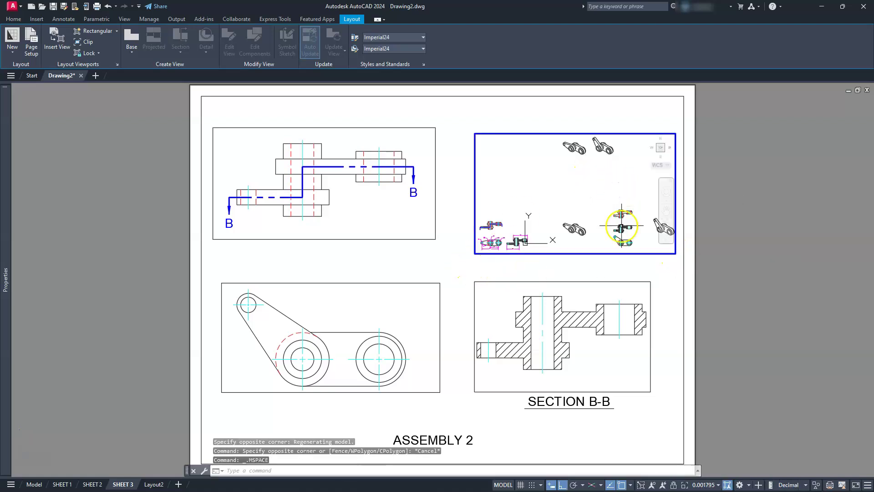
pyautogui.moveTo(622, 224); pyautogui.dragTo(562, 194, button='middle')
pyautogui.scroll(5, 564, 195)
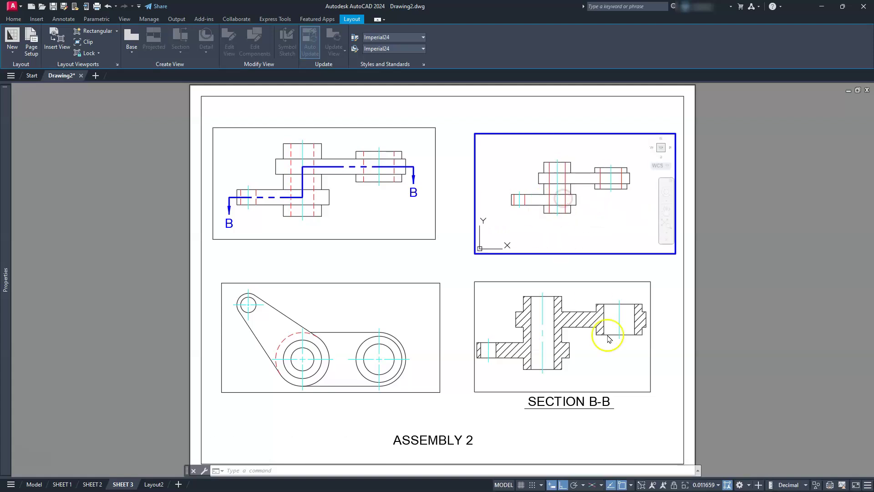
pyautogui.click(718, 485)
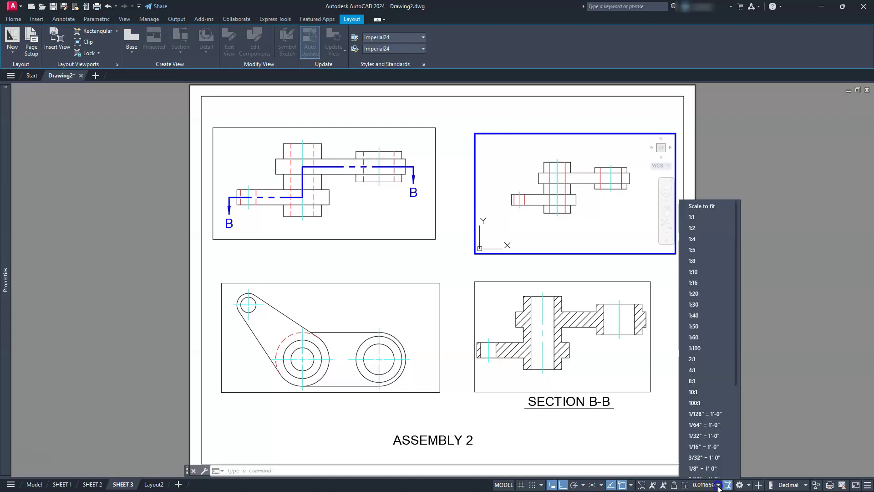
pyautogui.click(704, 319)
pyautogui.moveTo(566, 227)
pyautogui.mouseDown(button='middle')
pyautogui.moveTo(577, 231)
pyautogui.moveTo(570, 225)
pyautogui.mouseUp(button='middle')
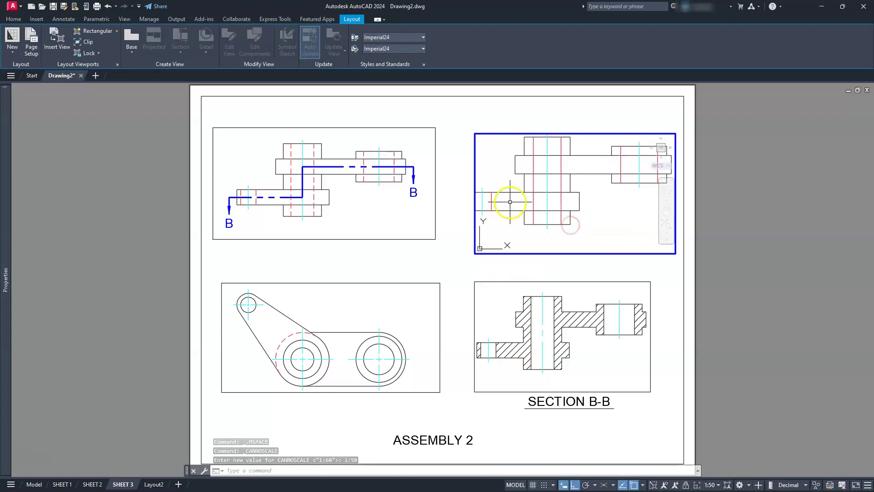
pyautogui.doubleClick(458, 246)
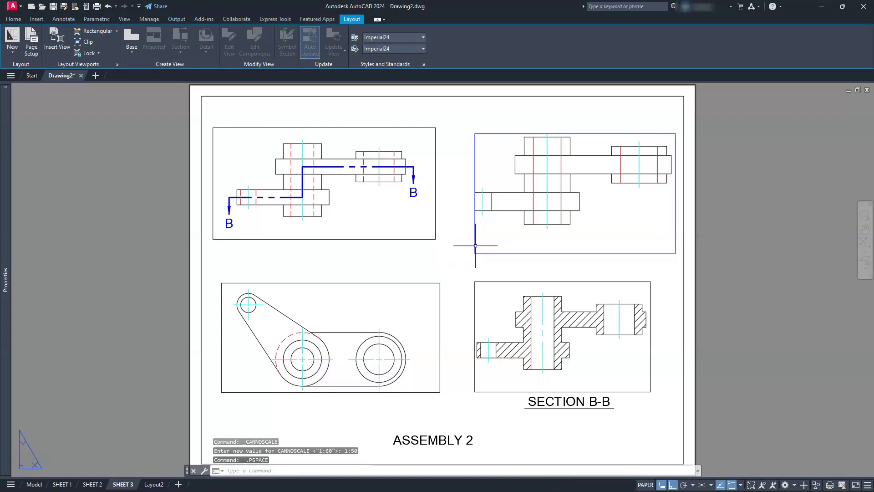
# Step: Widen the upper-right viewport by stretching its lower-left corner left, then regenerate with REGENALL
pyautogui.click(475, 245)
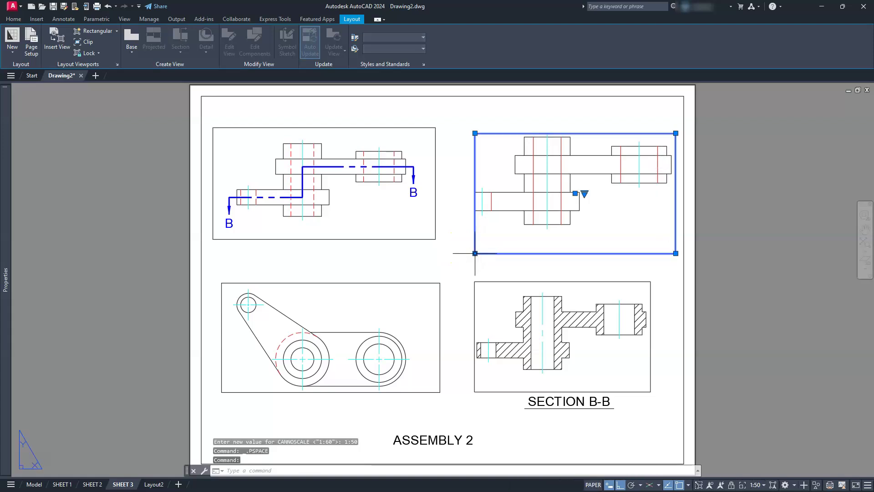
pyautogui.click(475, 253)
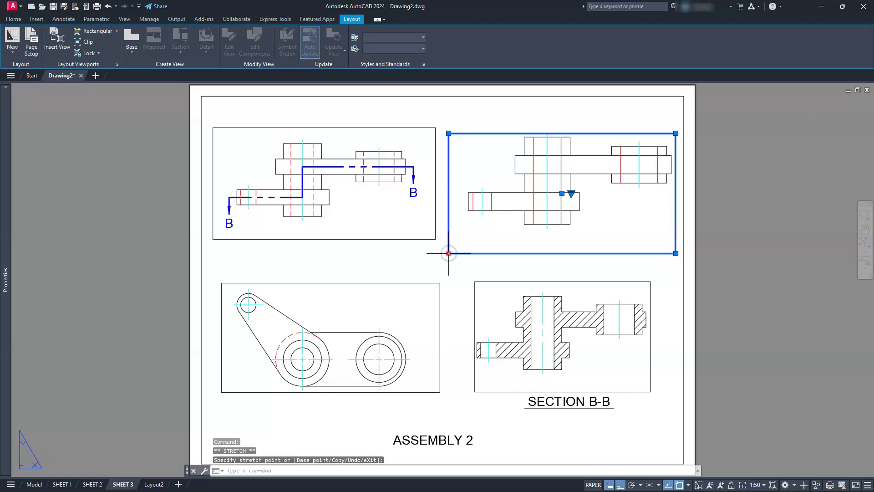
pyautogui.press('Escape')
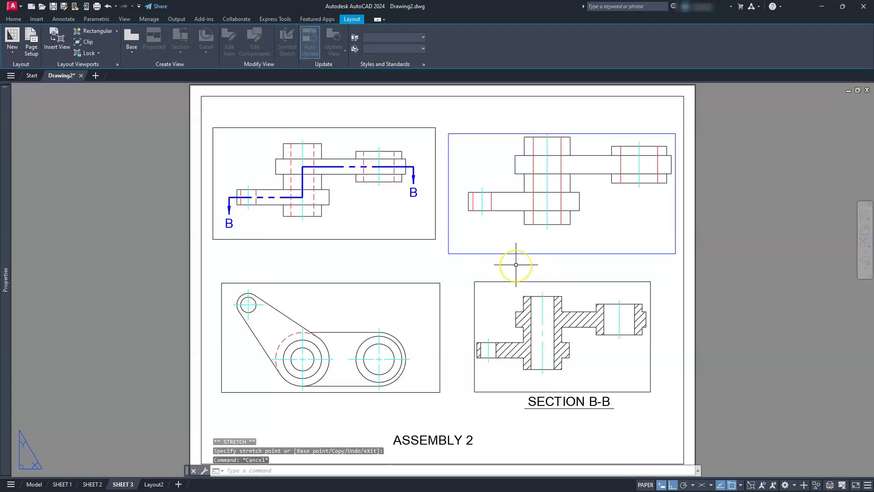
pyautogui.press('Escape')
pyautogui.write('REA')
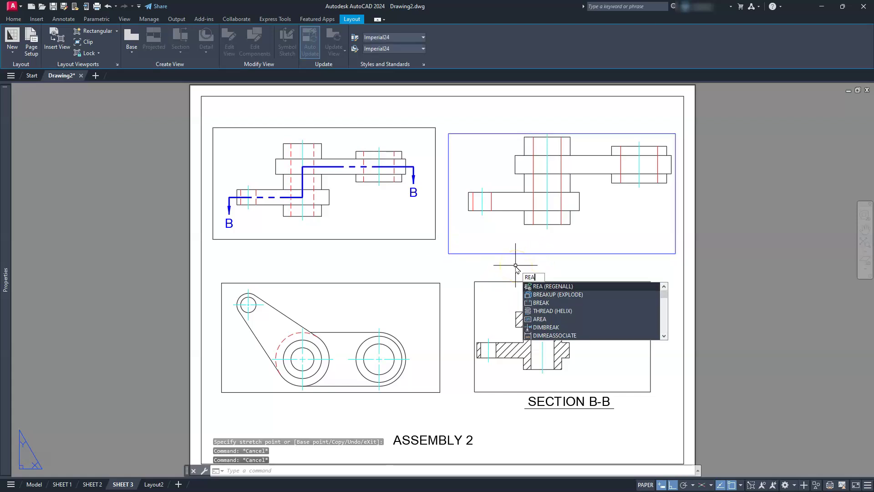
pyautogui.press('Return')
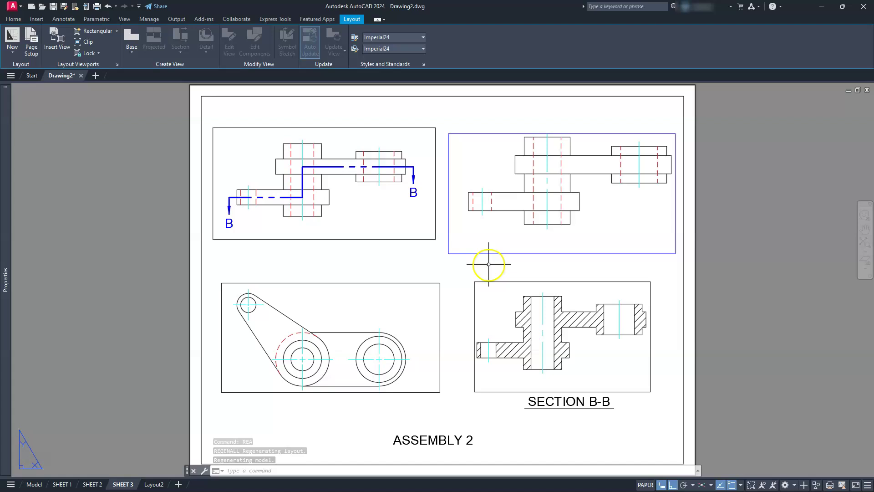
# Step: Match the upper-right viewport to the SECTION B-B viewport's properties, including its 1:60 scale
pyautogui.write('MA')
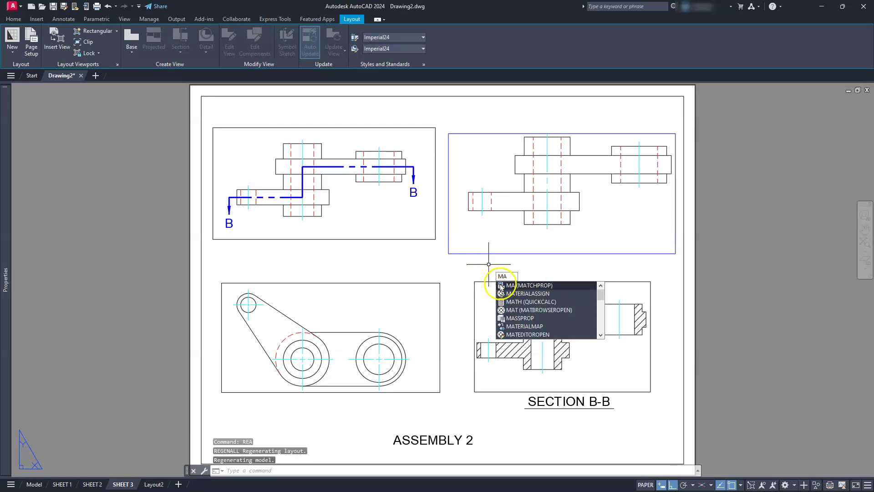
pyautogui.click(510, 287)
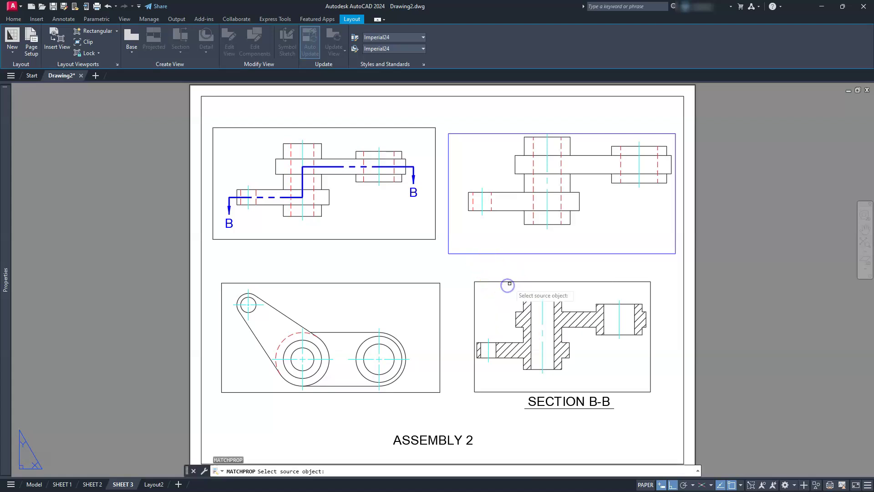
pyautogui.click(497, 282)
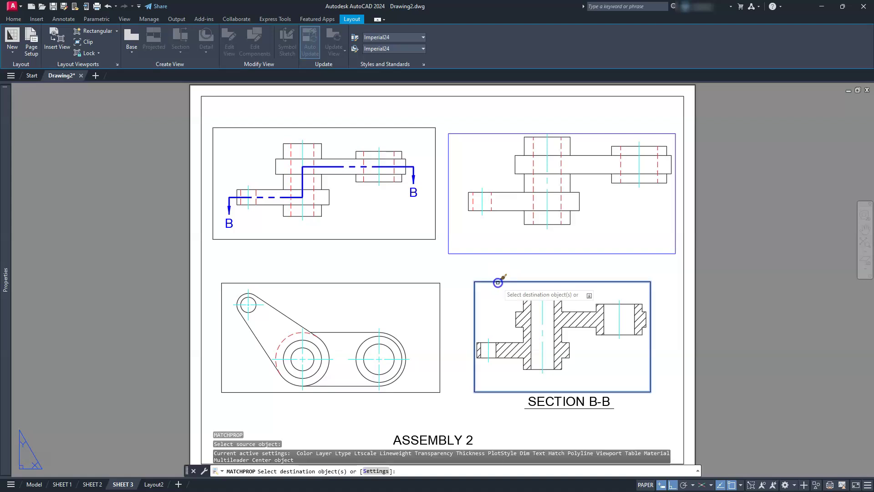
pyautogui.click(489, 254)
pyautogui.press('Escape')
pyautogui.press('Escape')
pyautogui.press('Escape')
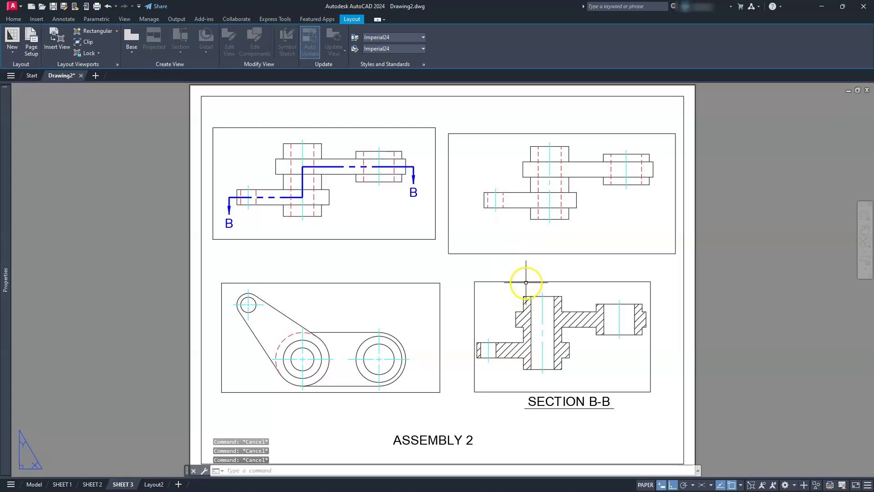
# Step: Reset the upper-right viewport's scale to 1:50 and return to paper space
pyautogui.doubleClick(597, 224)
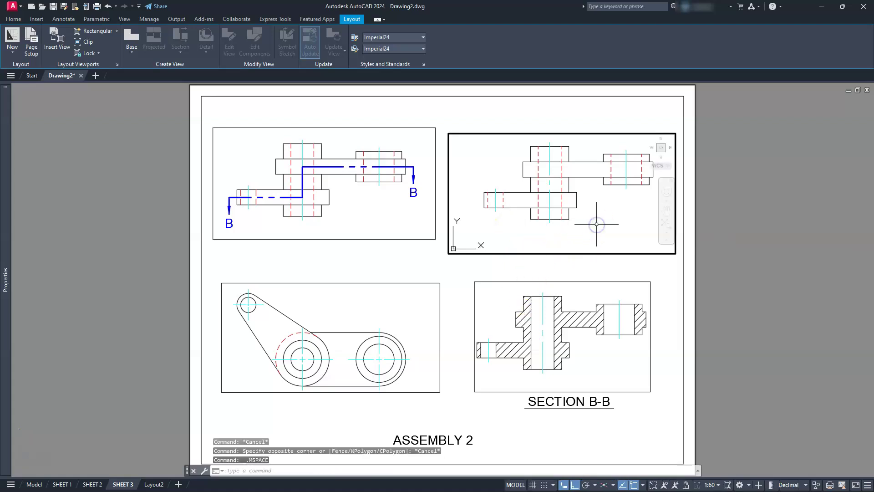
pyautogui.click(712, 483)
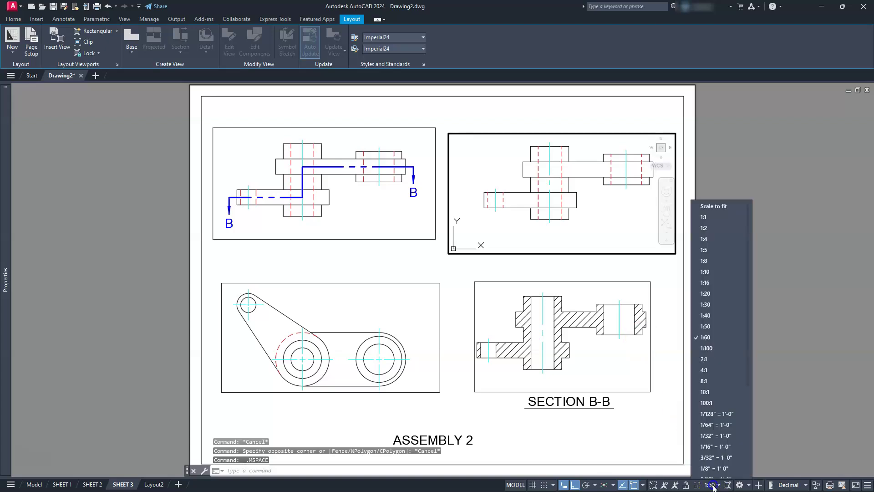
pyautogui.click(705, 321)
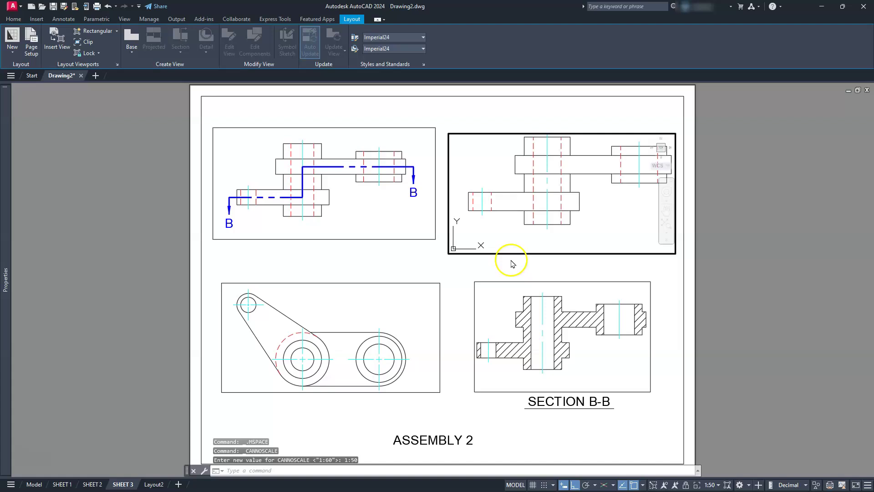
pyautogui.doubleClick(463, 275)
pyautogui.moveTo(487, 280)
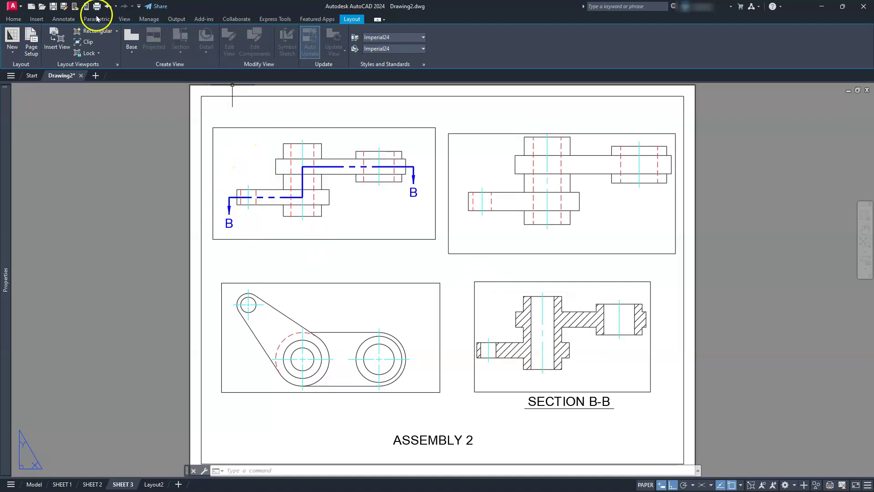
# Step: Add a vertical 70.7107 linear dimension beside the lower-left view
pyautogui.click(67, 21)
pyautogui.click(187, 53)
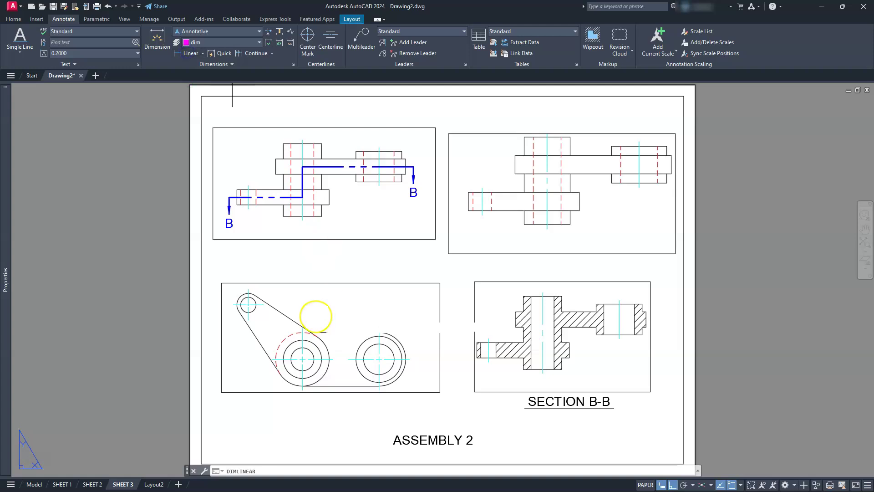
pyautogui.click(233, 304)
pyautogui.click(274, 359)
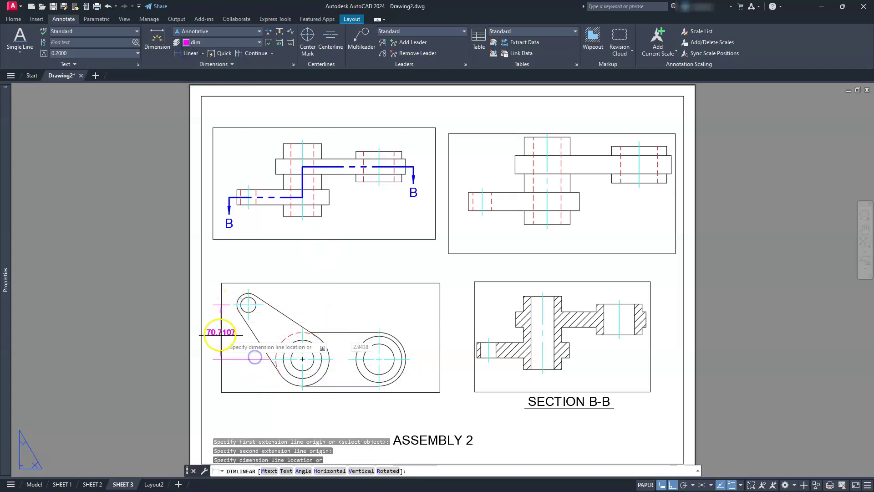
pyautogui.click(229, 335)
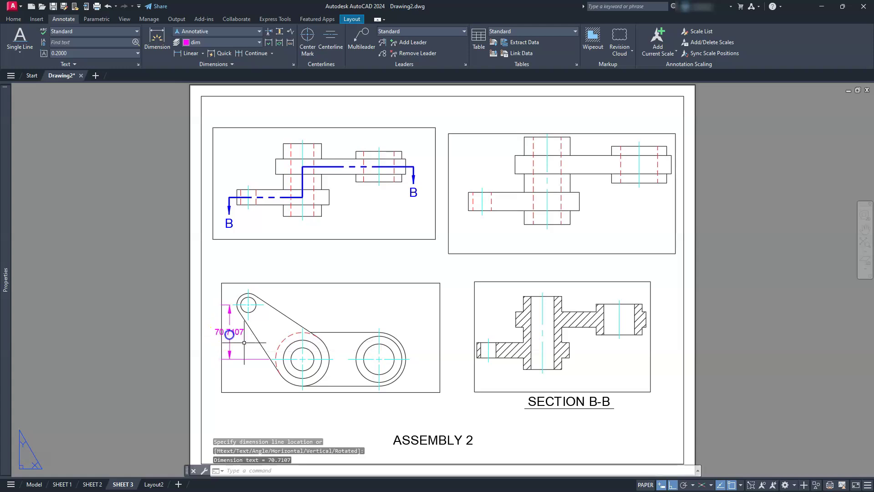
# Step: Nudge the sheet view and start another linear dimension with DLI
pyautogui.scroll(4, 270, 365)
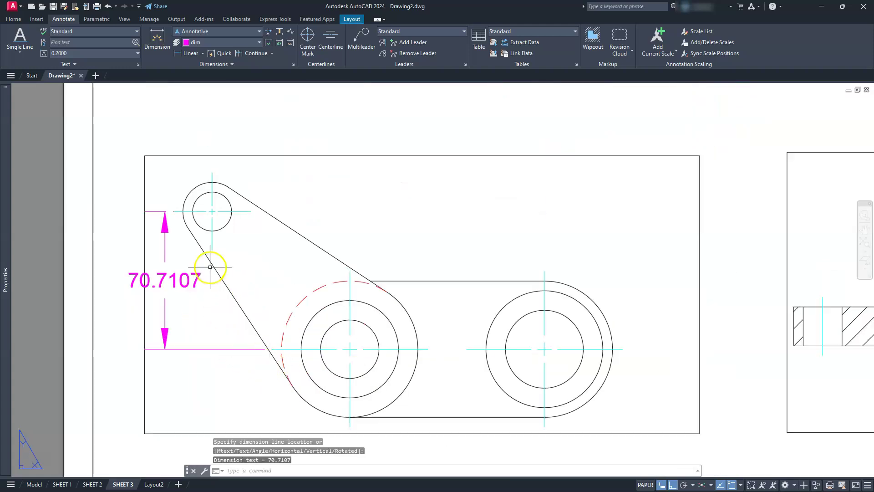
pyautogui.scroll(-4, 189, 279)
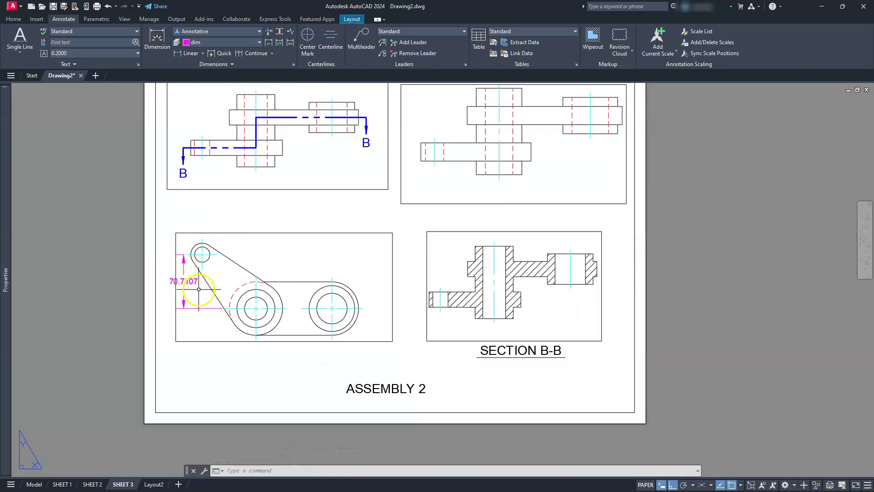
pyautogui.moveTo(241, 216); pyautogui.dragTo(245, 226, button='middle')
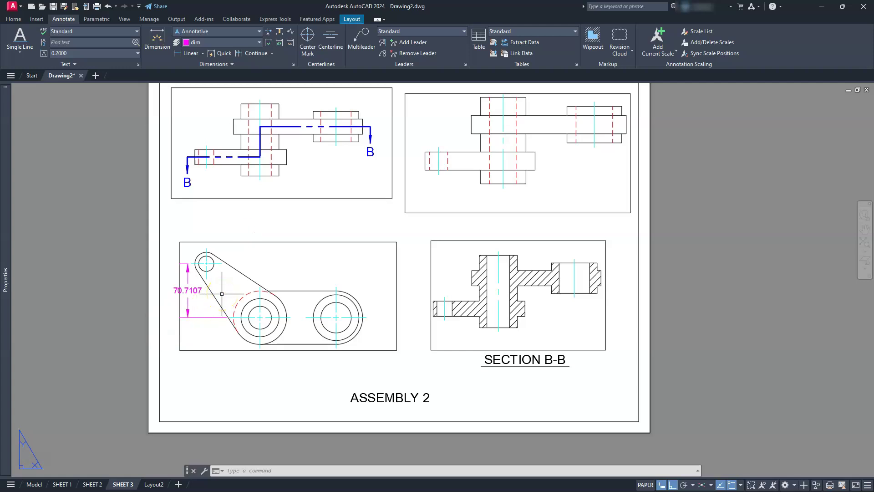
pyautogui.write('dli')
pyautogui.press('Return')
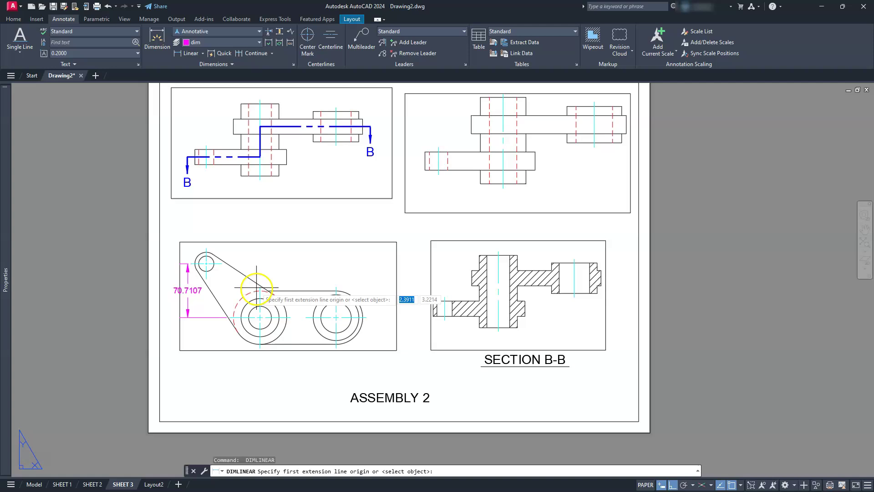
# Step: Dimension the 100 distance between the two circle centres above them in paper space
pyautogui.click(258, 286)
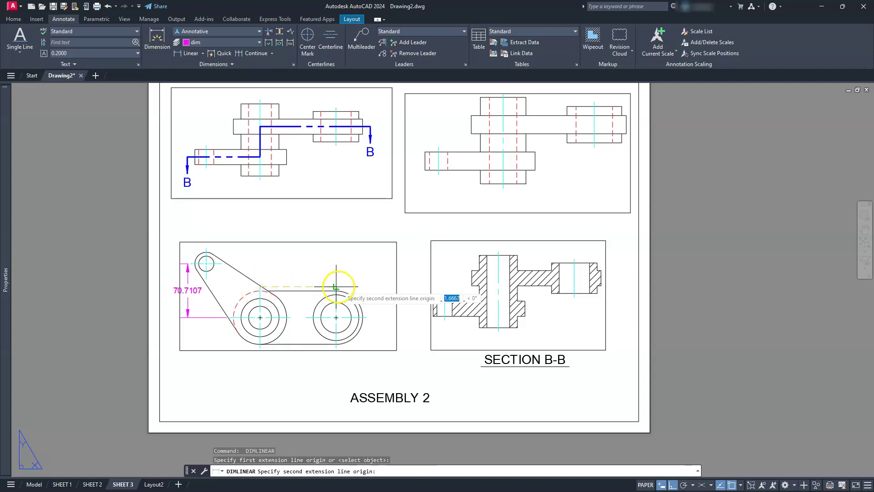
pyautogui.click(336, 286)
pyautogui.click(318, 259)
pyautogui.press('Escape')
pyautogui.press('Escape')
pyautogui.press('Escape')
pyautogui.scroll(4, 283, 258)
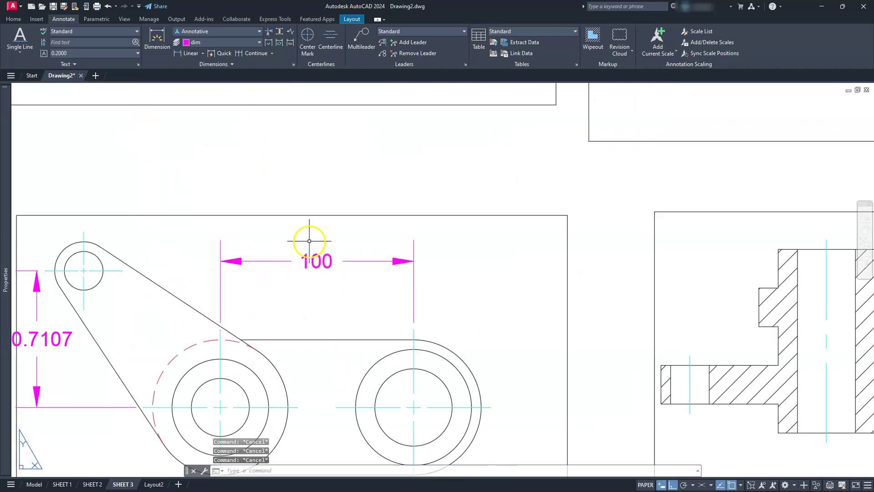
pyautogui.scroll(-2, 309, 240)
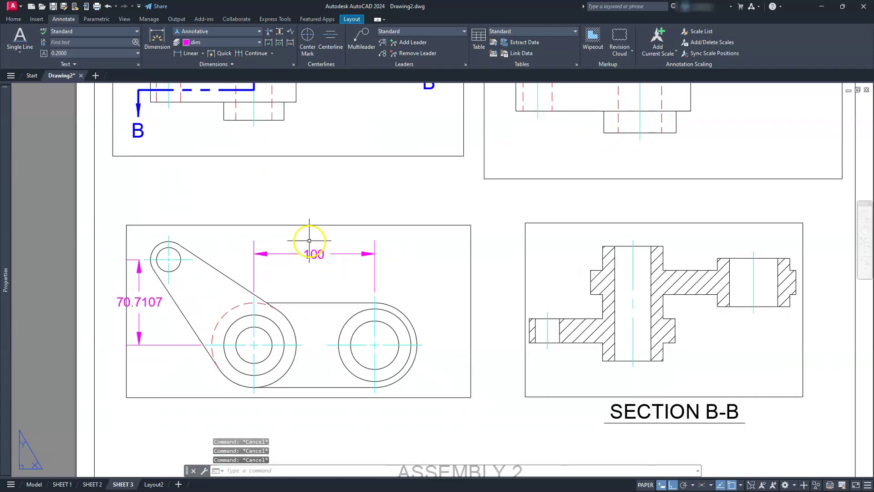
# Step: Add another 100 centre-to-centre dimension inside the lower-left viewport, then switch to model space
pyautogui.doubleClick(305, 276)
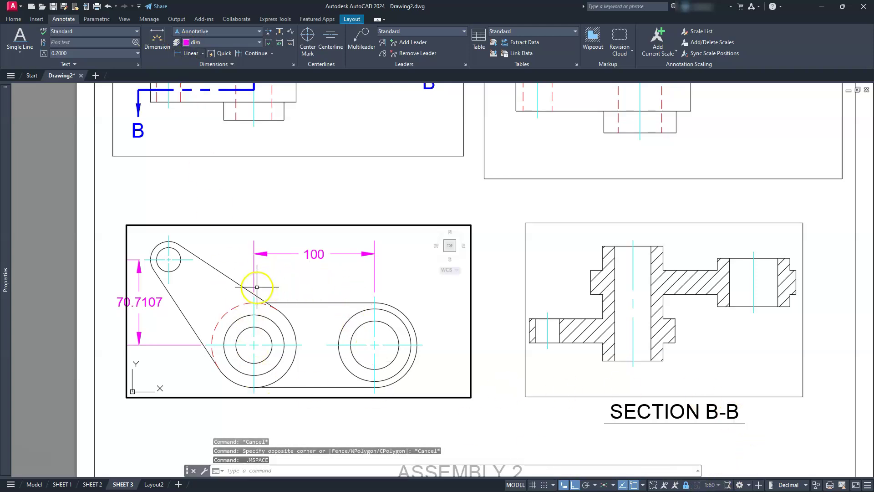
pyautogui.click(182, 53)
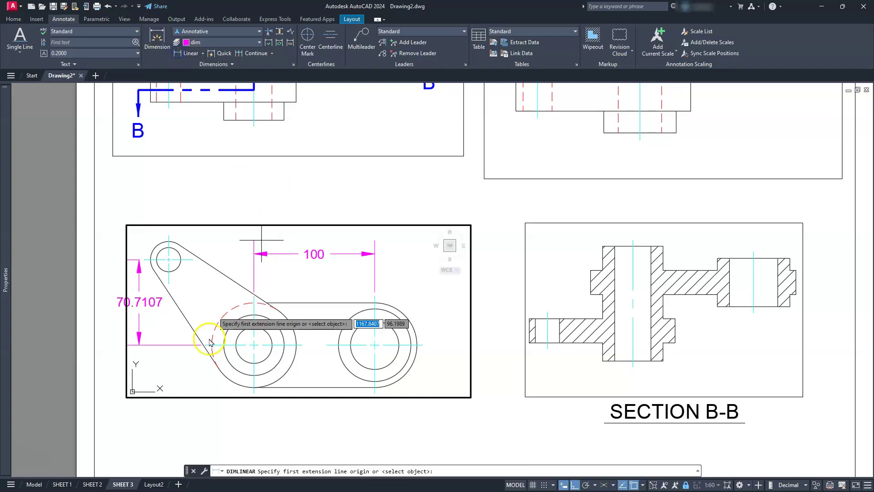
pyautogui.click(253, 302)
pyautogui.click(358, 303)
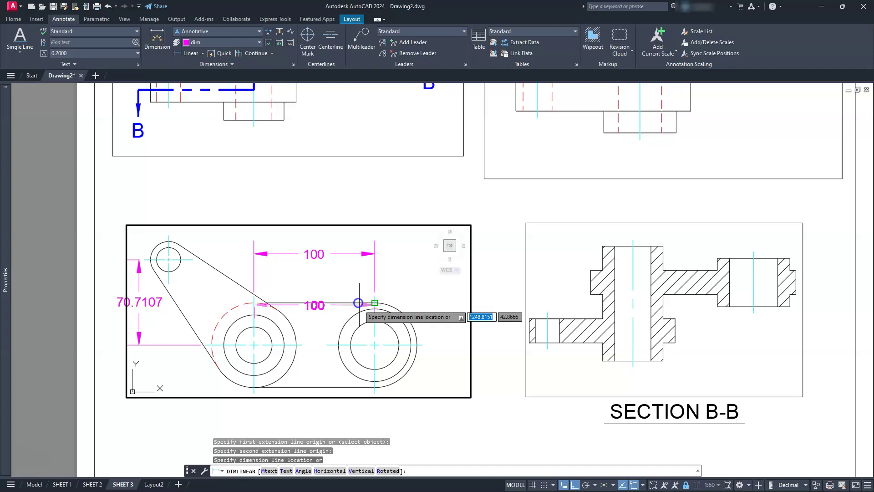
pyautogui.click(319, 280)
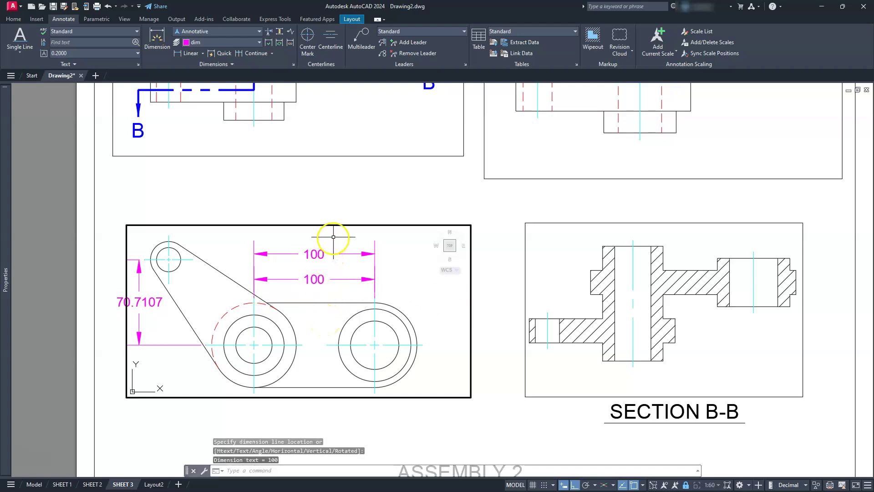
pyautogui.press('Escape')
pyautogui.press('Escape')
pyautogui.doubleClick(337, 206)
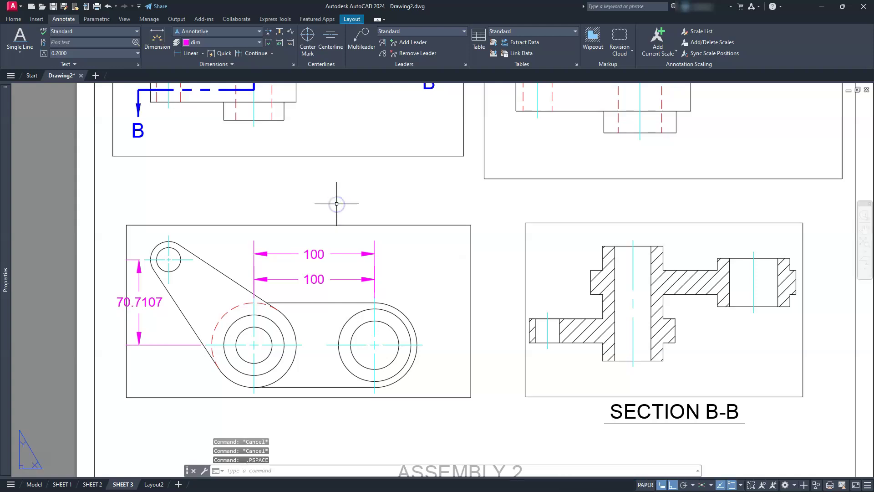
pyautogui.click(35, 485)
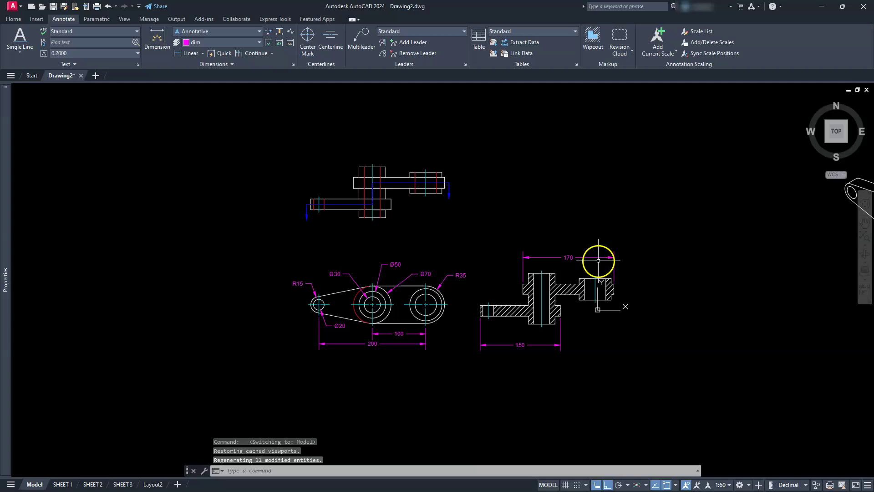
# Step: In model space, place a 100 linear dimension below the linkage between the circle centre lines
pyautogui.moveTo(595, 263); pyautogui.dragTo(299, 273, button='middle')
pyautogui.moveTo(864, 255); pyautogui.dragTo(392, 247, button='middle')
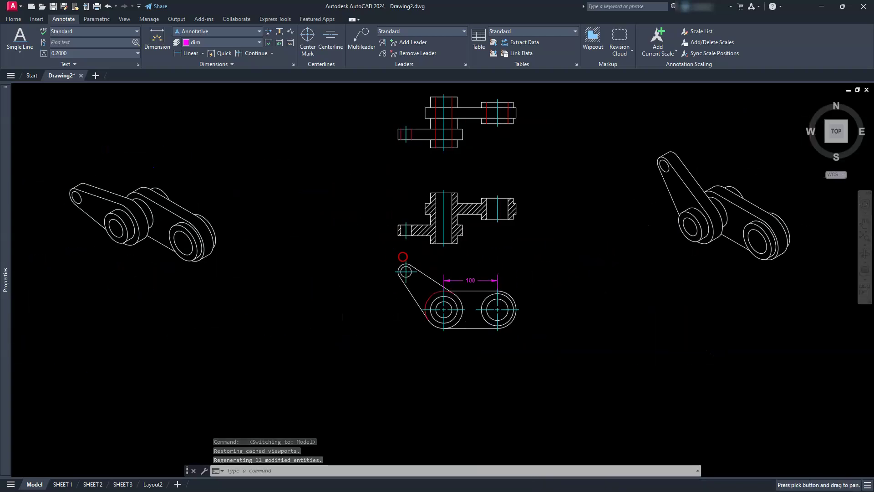
pyautogui.scroll(5, 466, 319)
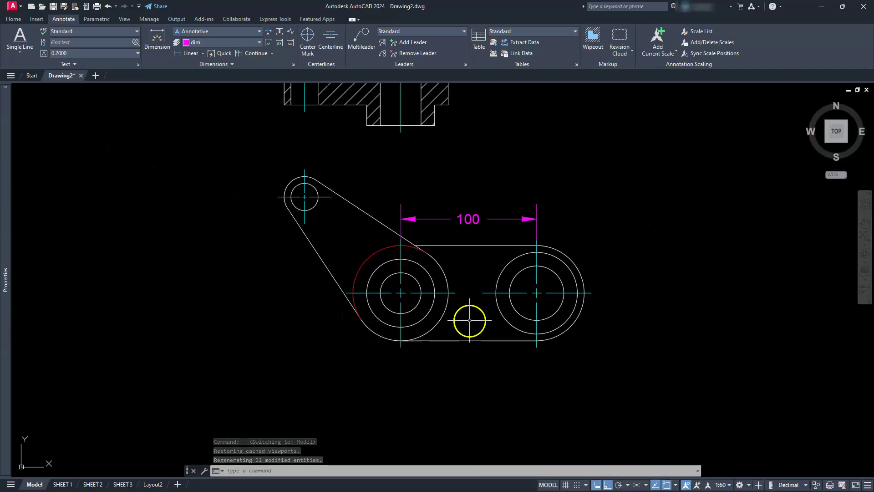
pyautogui.click(188, 53)
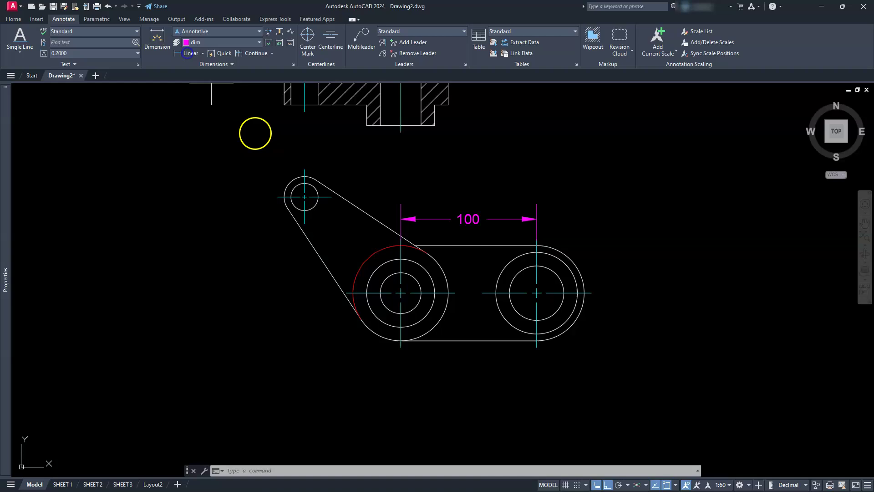
pyautogui.click(400, 347)
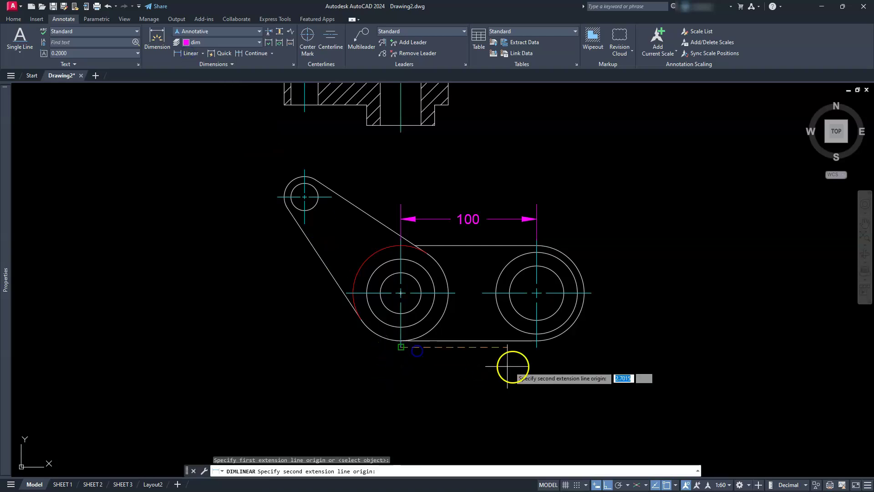
pyautogui.click(536, 355)
pyautogui.click(506, 378)
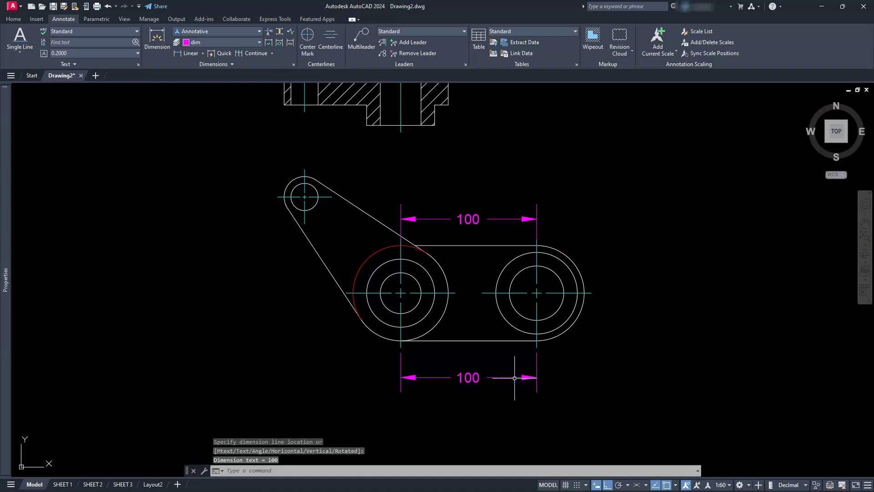
pyautogui.press('Escape')
pyautogui.press('Escape')
pyautogui.press('Escape')
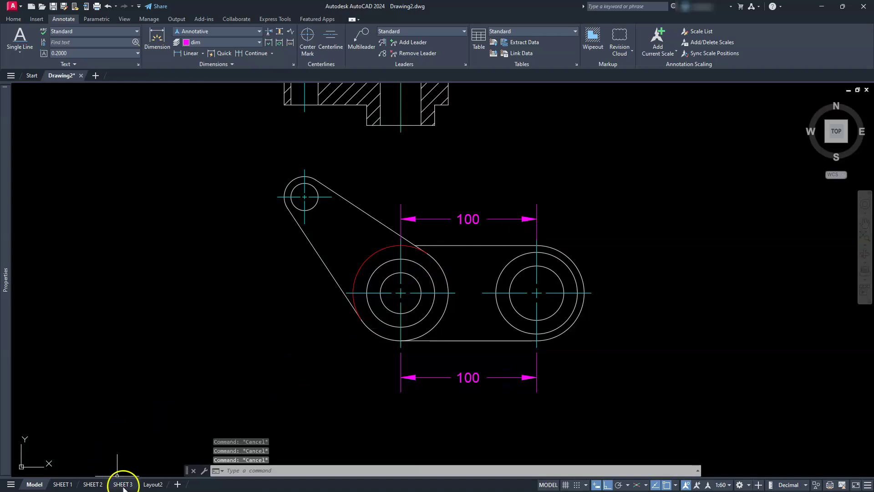
# Step: On SHEET 3, add a 170 linear dimension above the top-right view's long bar
pyautogui.click(123, 485)
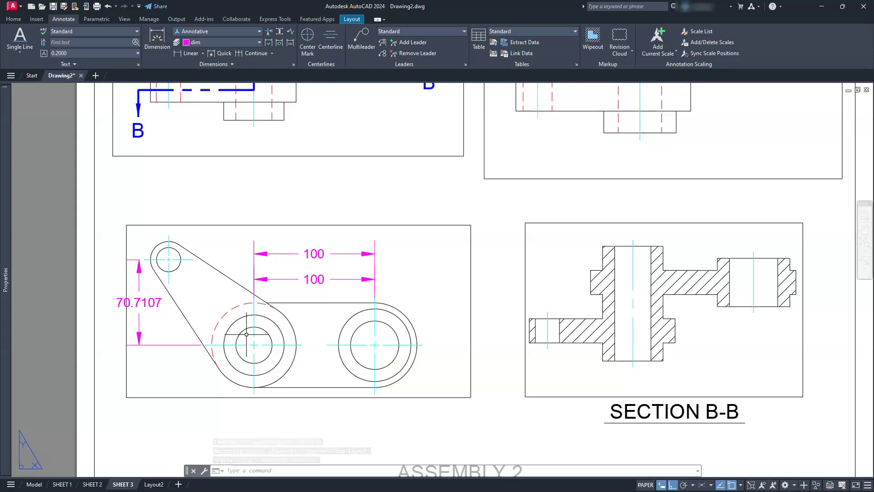
pyautogui.moveTo(600, 174); pyautogui.dragTo(579, 344, button='middle')
pyautogui.moveTo(609, 287); pyautogui.dragTo(552, 269, button='middle')
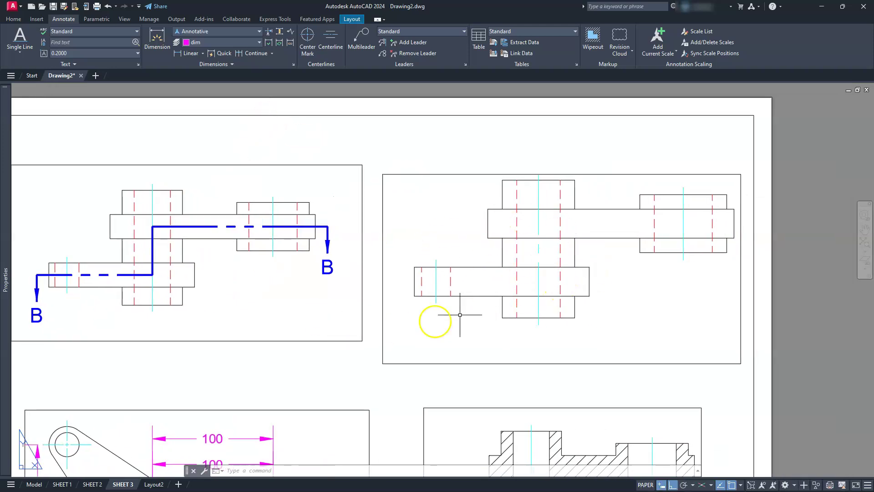
pyautogui.click(188, 53)
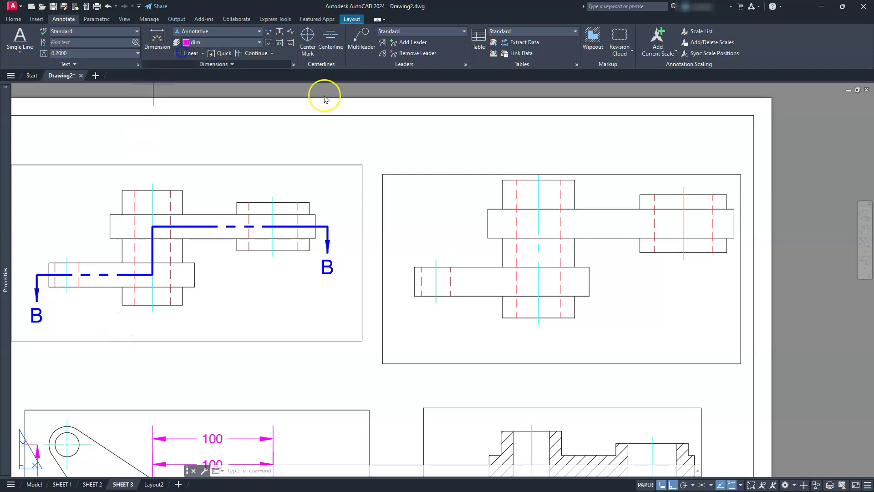
pyautogui.click(488, 208)
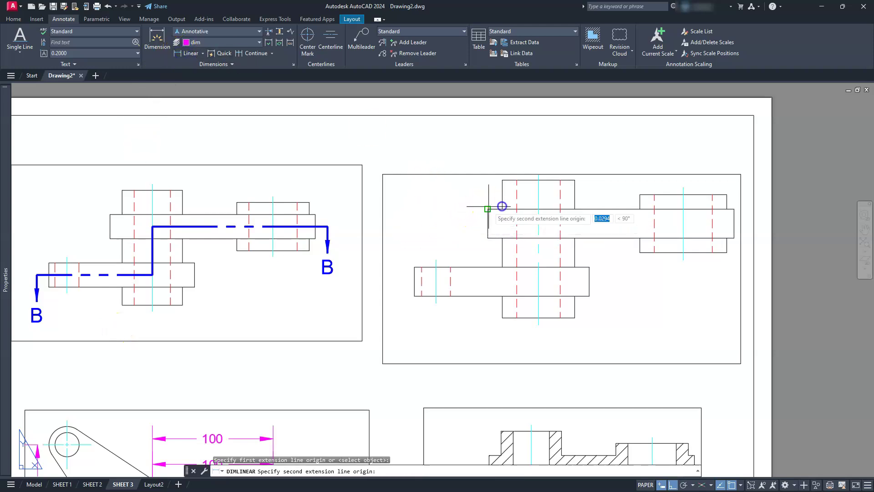
pyautogui.click(731, 208)
pyautogui.click(685, 134)
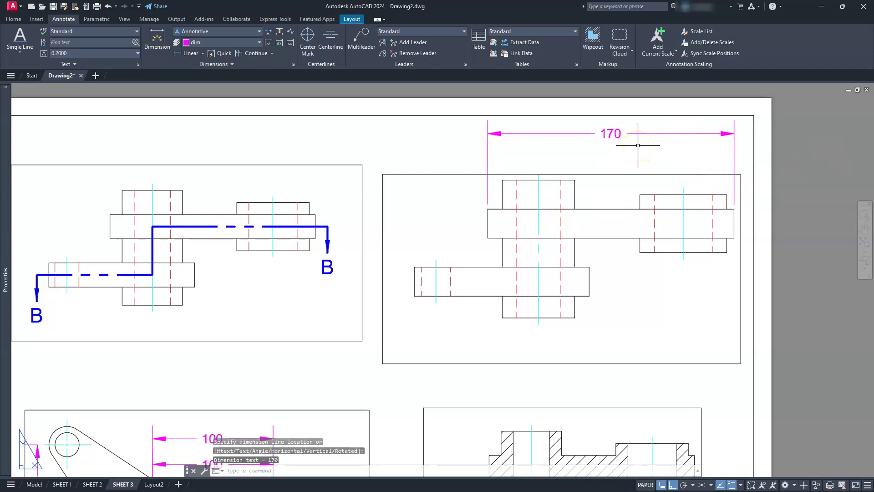
pyautogui.click(669, 294)
# Step: Enter the top-right viewport, undo an accidental pan, and lock the viewport's display
pyautogui.doubleClick(669, 294)
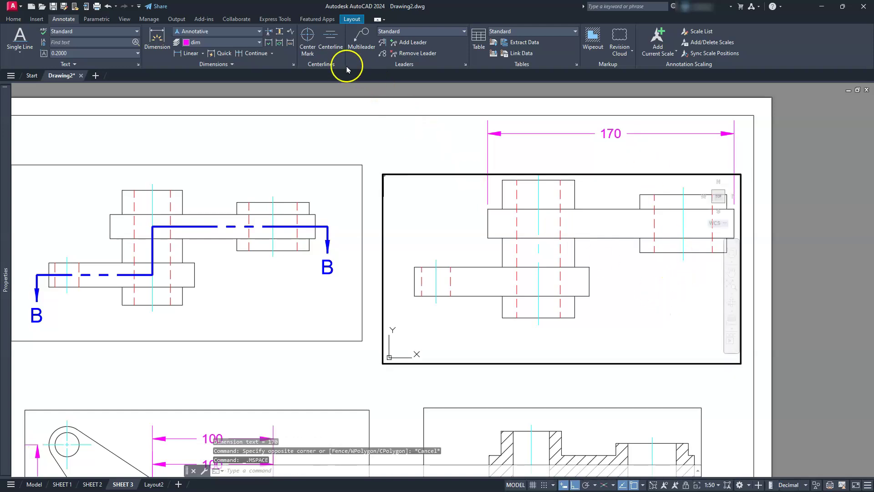
pyautogui.click(192, 53)
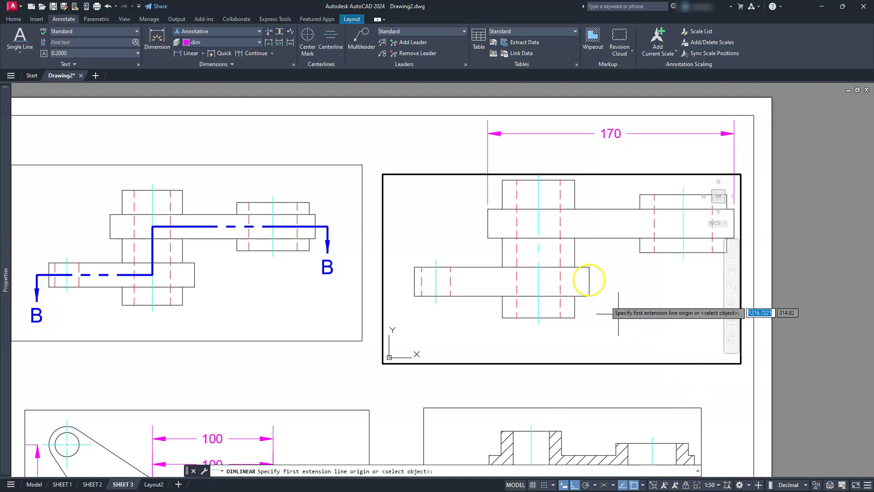
pyautogui.click(488, 238)
pyautogui.moveTo(584, 292); pyautogui.dragTo(589, 299, button='middle')
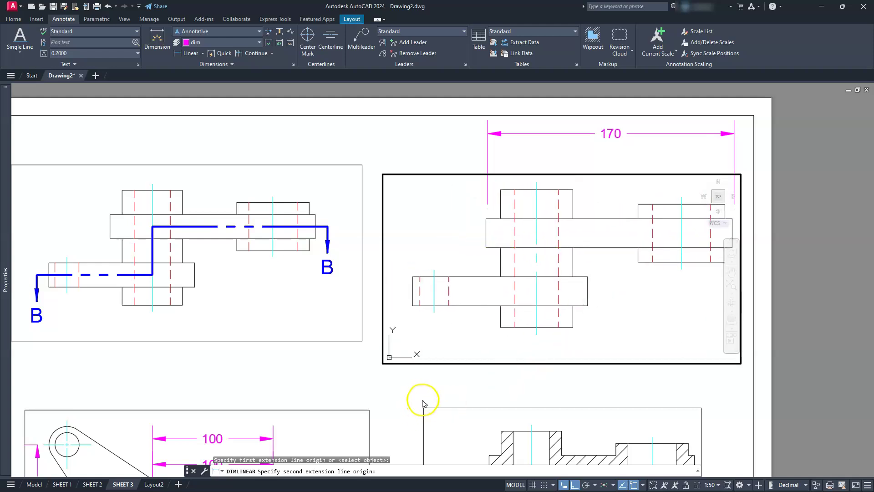
pyautogui.press('Escape')
pyautogui.press('Escape')
pyautogui.press('Escape')
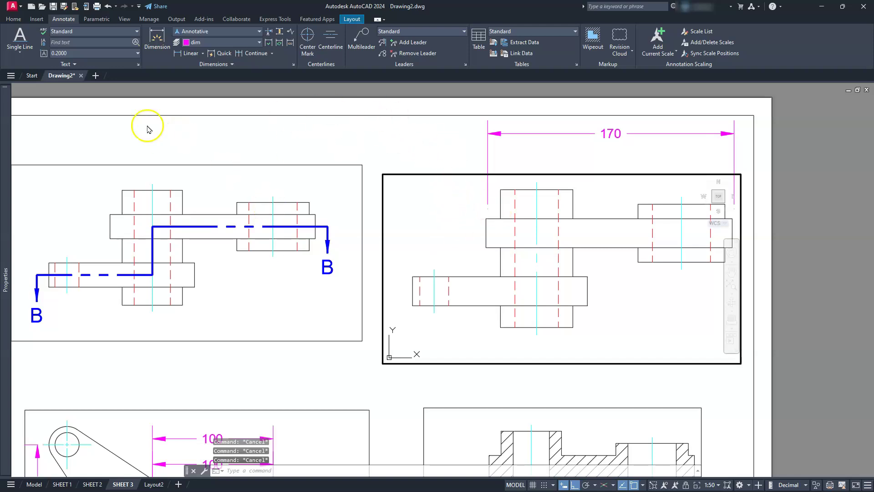
pyautogui.click(108, 7)
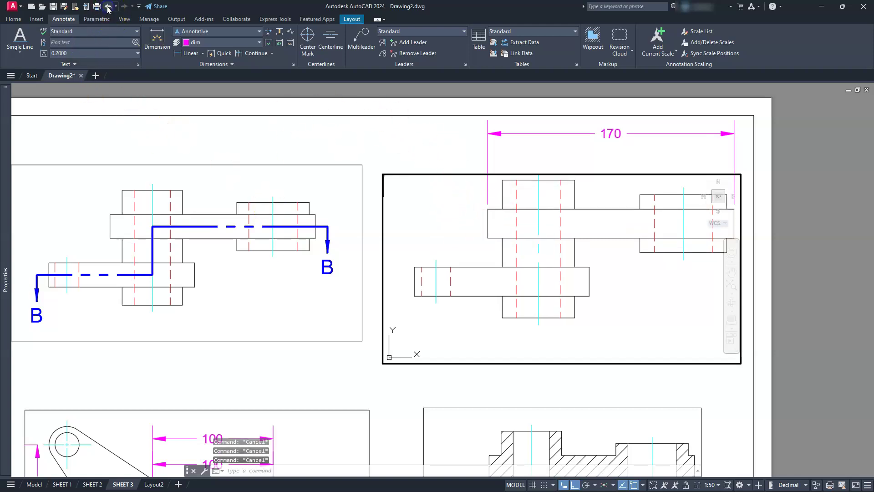
pyautogui.click(688, 484)
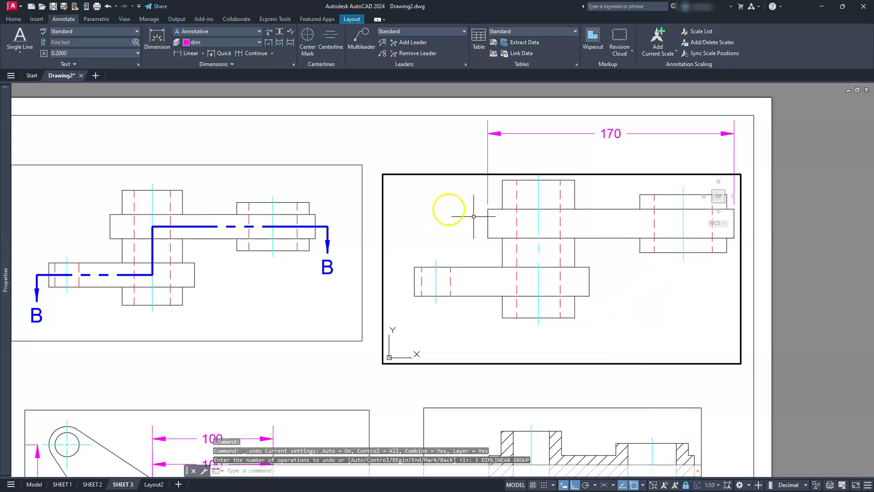
pyautogui.press('Escape')
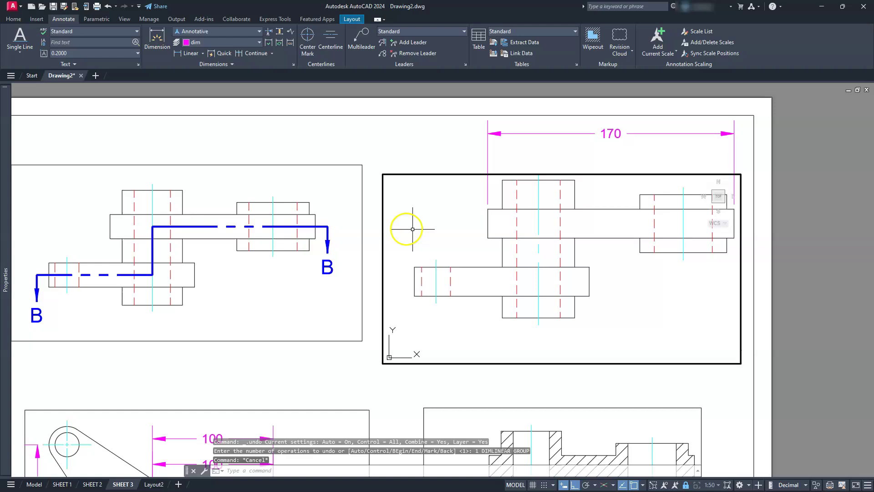
# Step: Add a second 170 linear dimension below the long bar inside the viewport
pyautogui.click(189, 54)
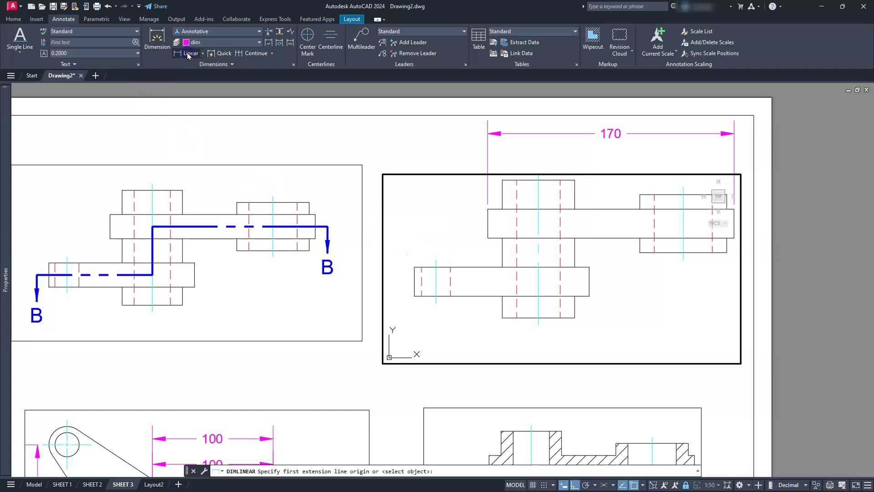
pyautogui.click(487, 238)
pyautogui.moveTo(578, 285); pyautogui.dragTo(446, 287, button='middle')
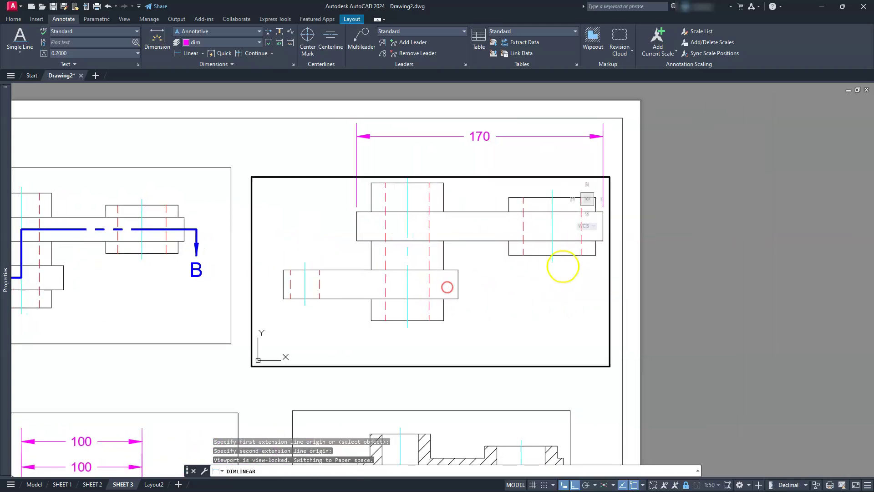
pyautogui.click(602, 239)
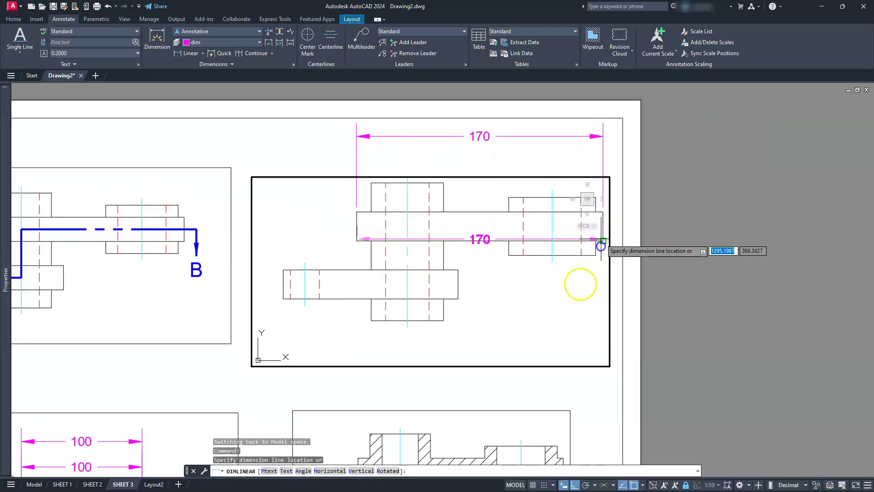
pyautogui.click(527, 340)
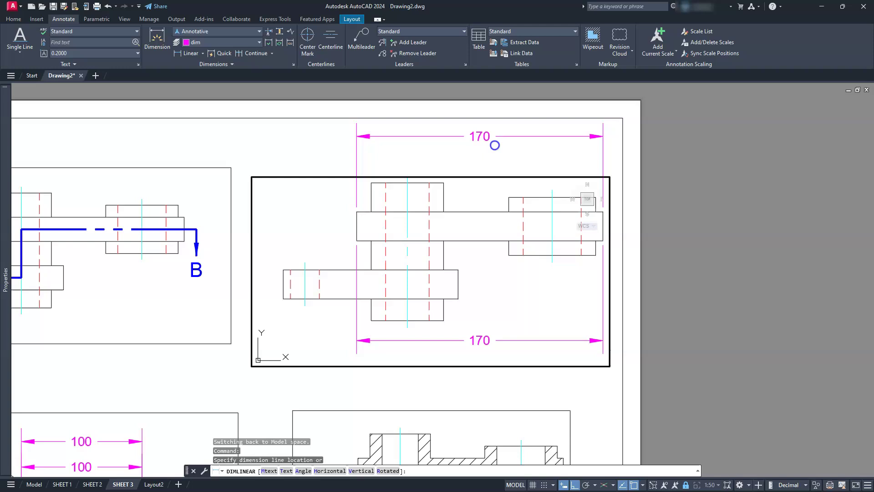
pyautogui.click(495, 145)
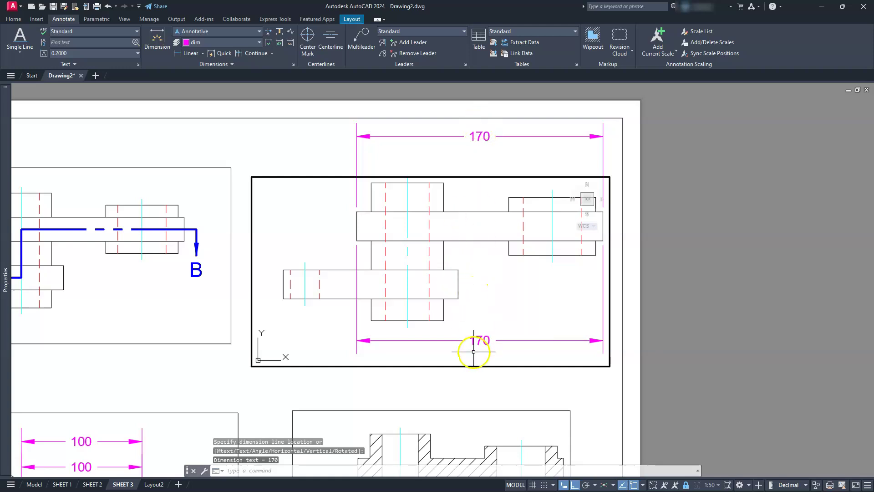
pyautogui.scroll(-3, 476, 334)
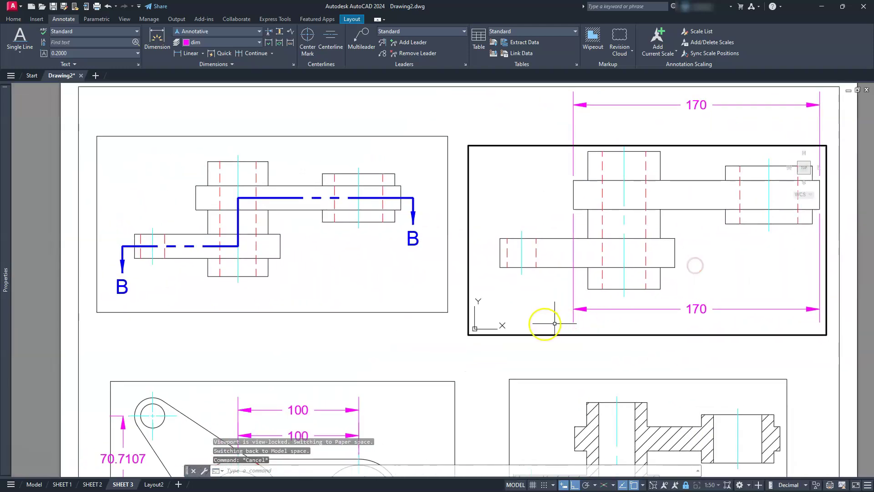
# Step: In model space, add a 170 linear dimension spanning the top view's long bar
pyautogui.press('Escape')
pyautogui.press('Escape')
pyautogui.press('Escape')
pyautogui.click(34, 484)
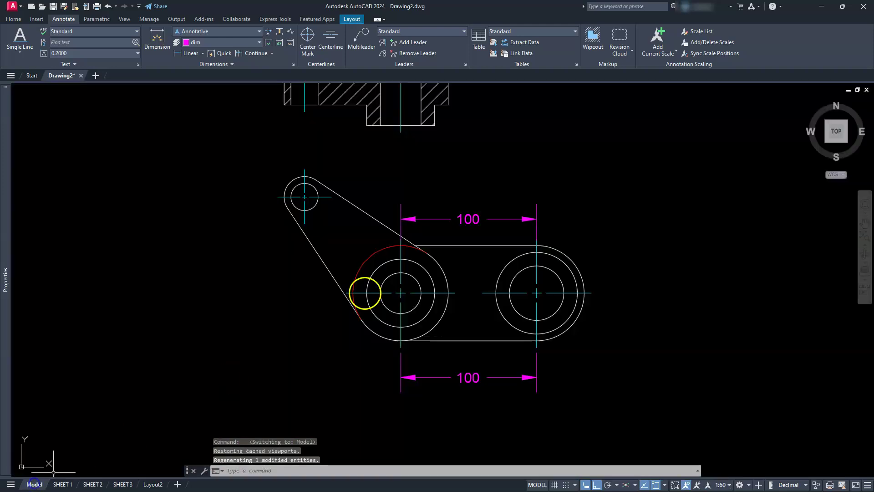
pyautogui.scroll(3, 426, 253)
pyautogui.scroll(-6, 446, 283)
pyautogui.moveTo(623, 213); pyautogui.dragTo(389, 306, button='middle')
pyautogui.scroll(-2, 389, 306)
pyautogui.scroll(6, 318, 233)
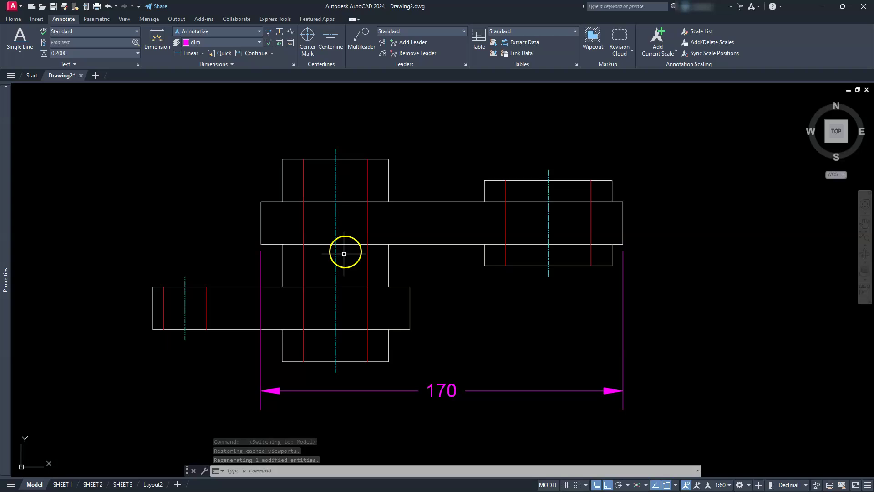
pyautogui.press('Escape')
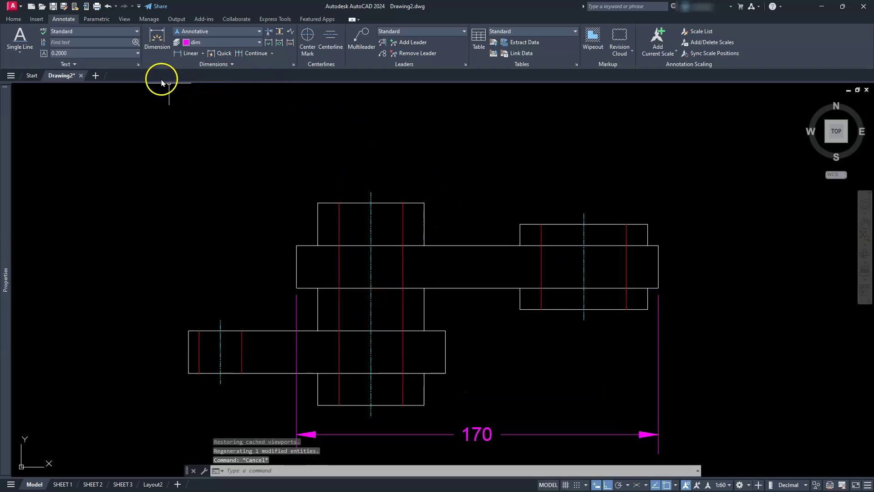
pyautogui.click(185, 54)
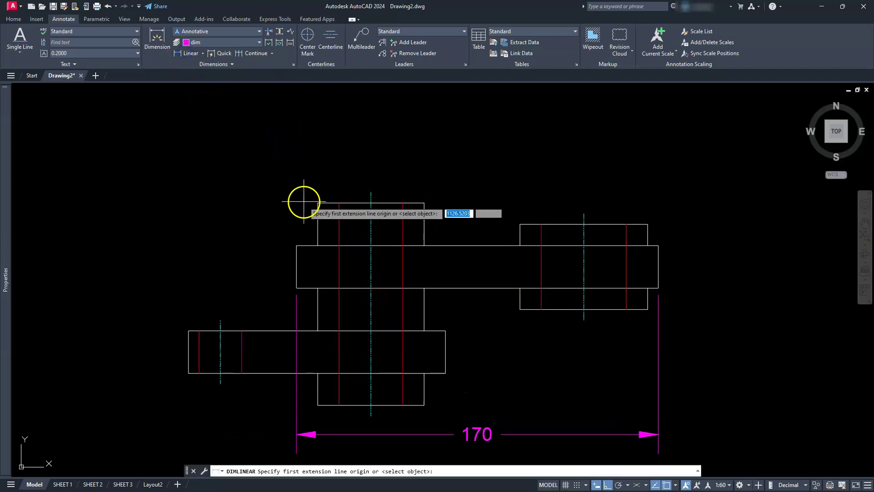
pyautogui.click(297, 245)
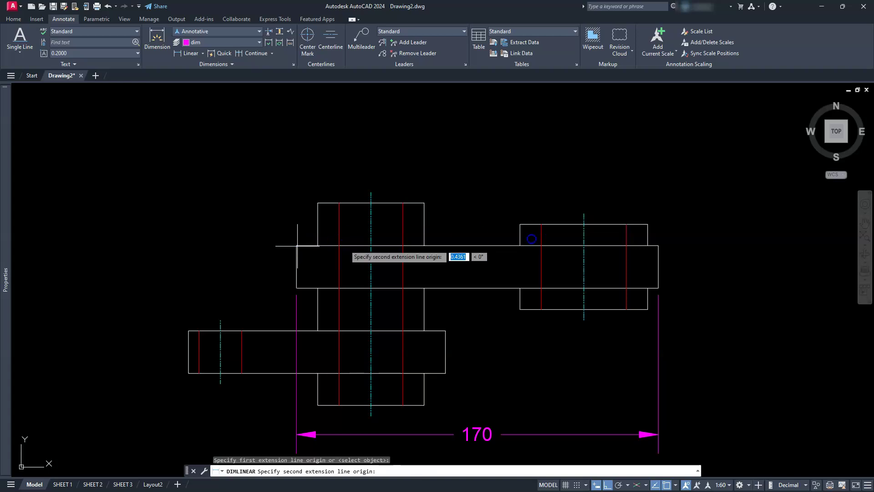
pyautogui.click(658, 246)
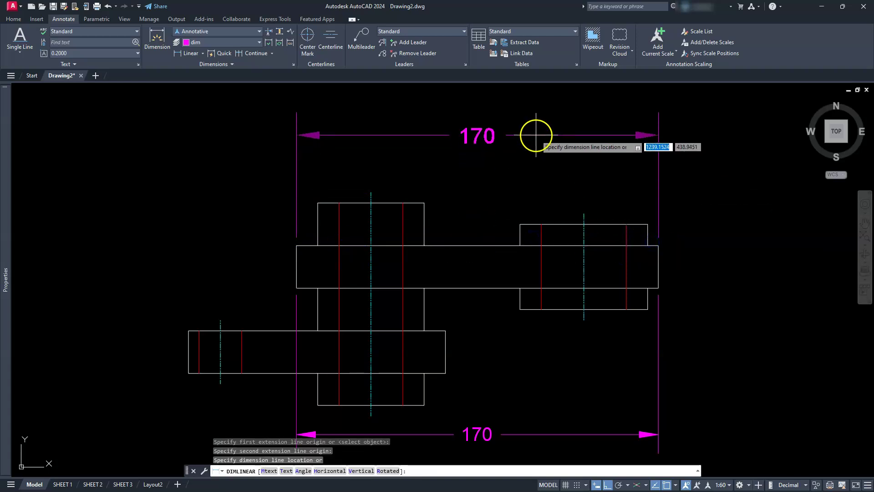
pyautogui.click(539, 400)
pyautogui.press('Escape')
# Step: Frame both 170 dimensions, inspect the lower one, and return to SHEET 3
pyautogui.moveTo(470, 373); pyautogui.dragTo(517, 238, button='middle')
pyautogui.scroll(6, 519, 277)
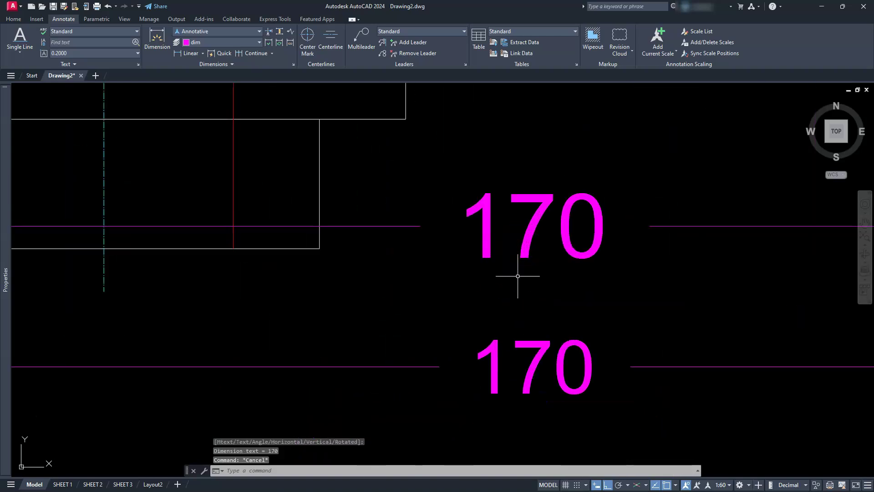
pyautogui.scroll(-4, 518, 276)
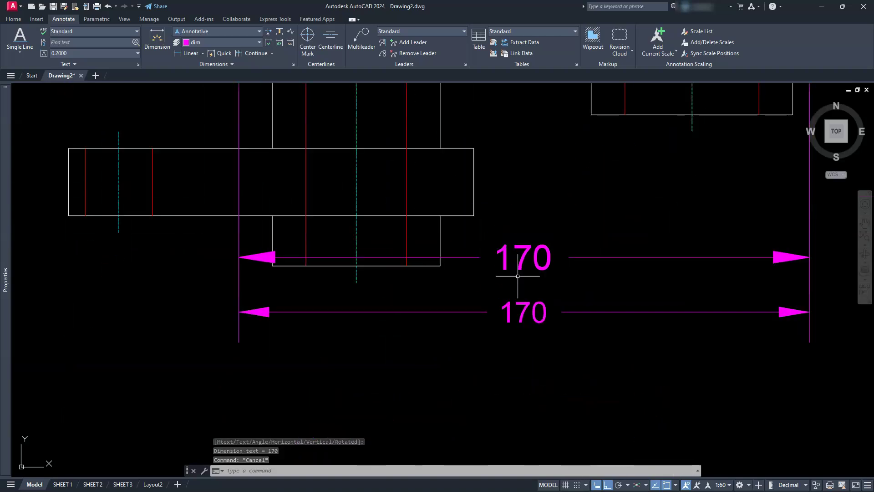
pyautogui.scroll(-2, 518, 275)
pyautogui.moveTo(537, 269); pyautogui.dragTo(491, 273, button='middle')
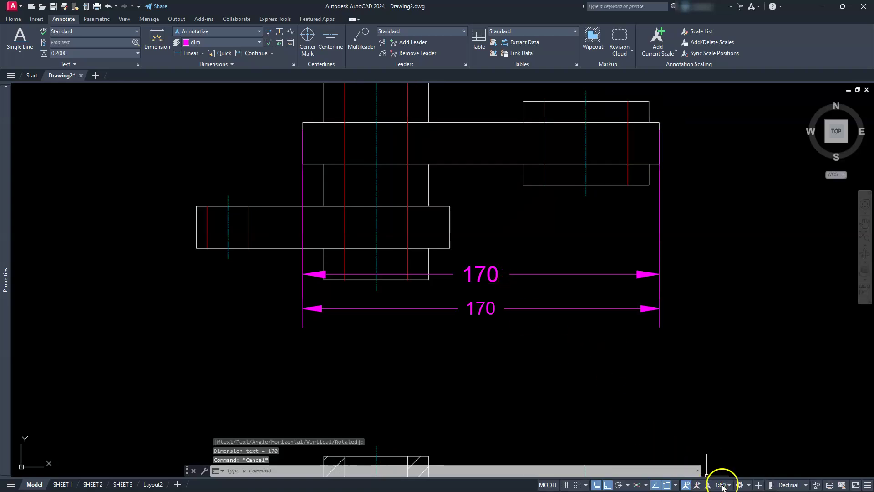
pyautogui.click(481, 307)
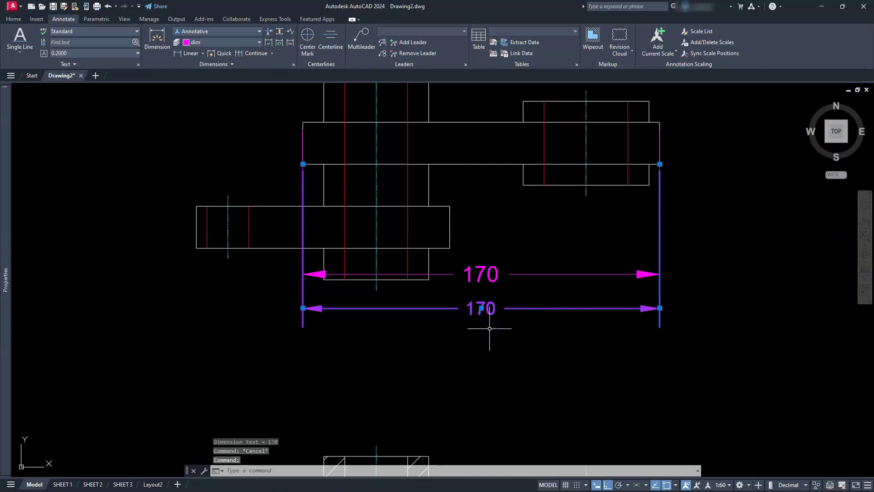
pyautogui.press('Escape')
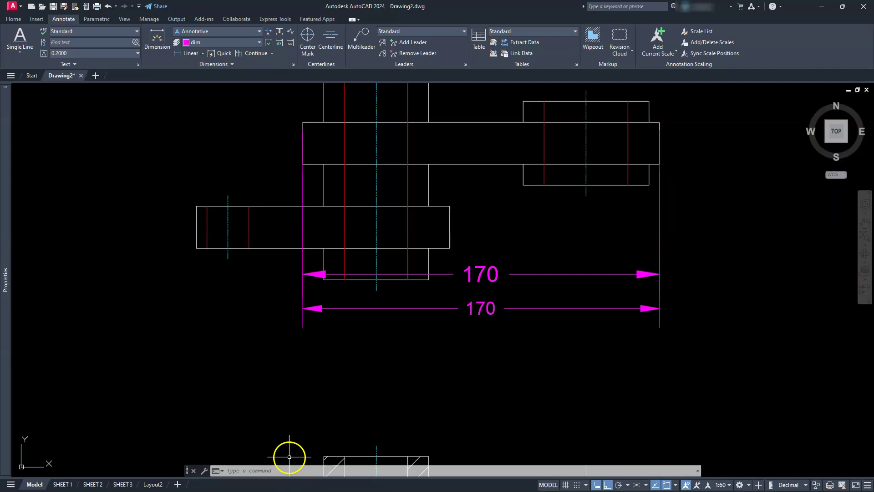
pyautogui.click(124, 484)
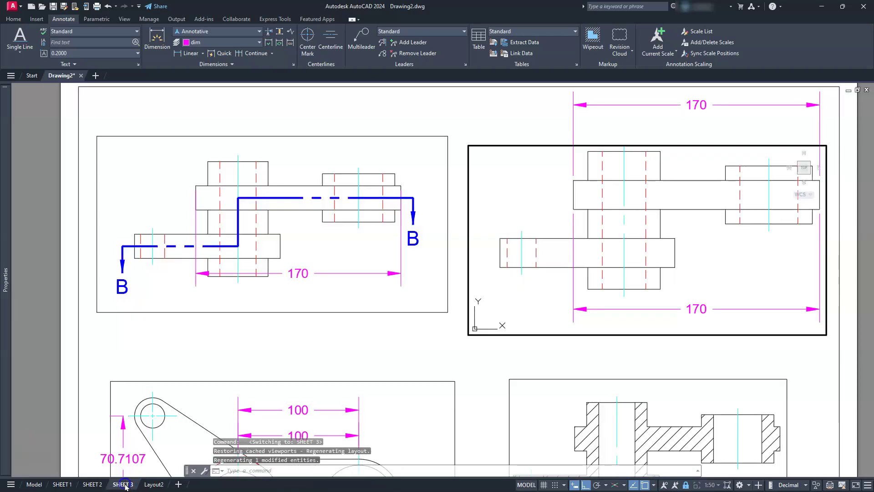
# Step: Zoom out on SHEET 3, enter and exit the SECTION B-B viewport, then show model space
pyautogui.scroll(-5, 383, 341)
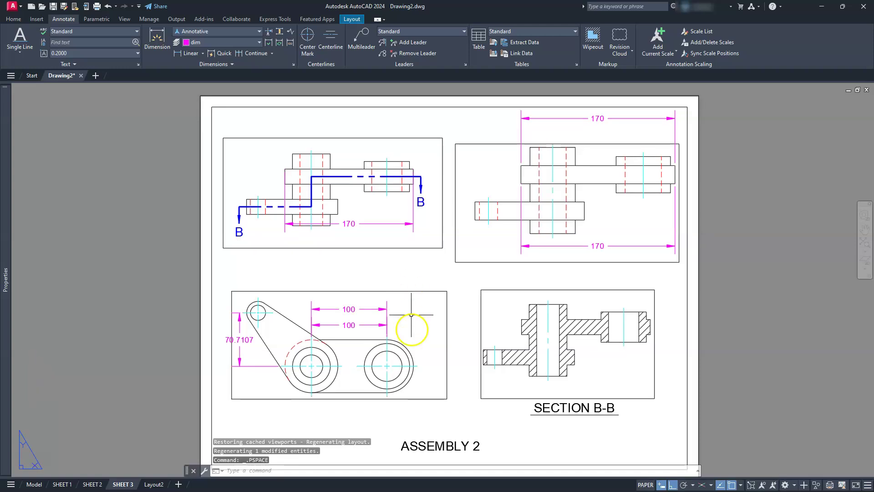
pyautogui.doubleClick(505, 309)
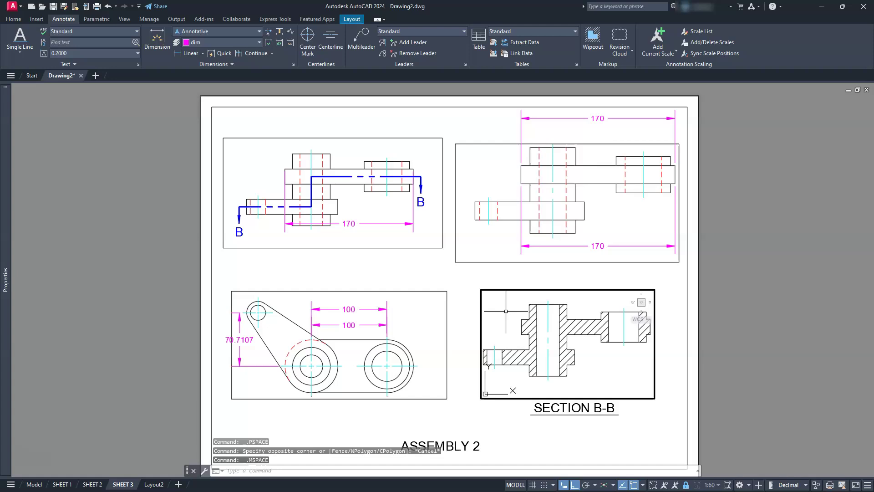
pyautogui.click(478, 278)
pyautogui.doubleClick(478, 278)
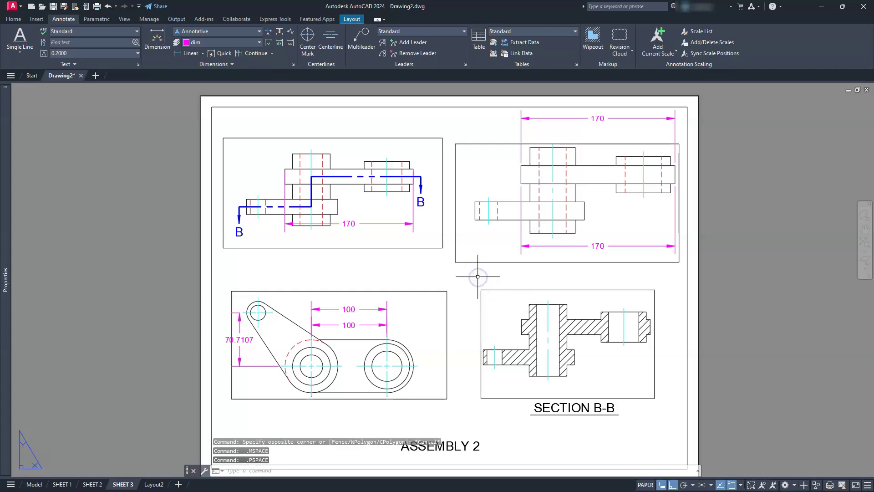
pyautogui.click(36, 484)
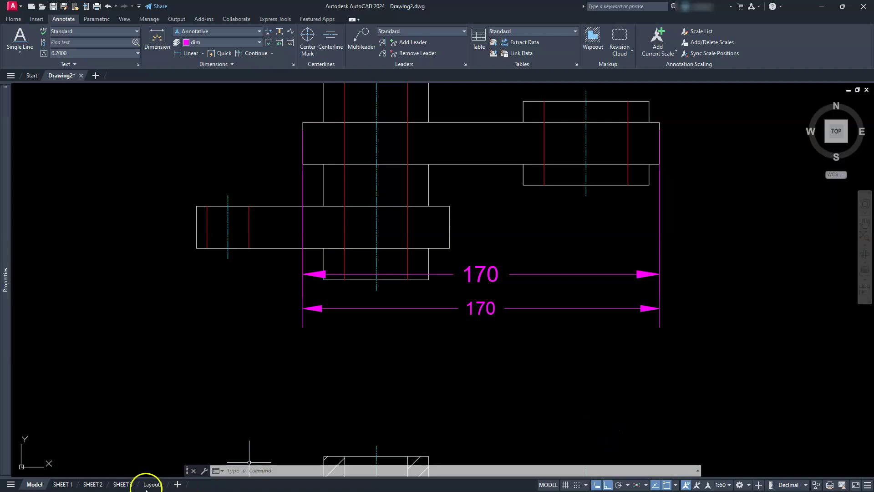
# Step: Return to SHEET 3, switch to Model and back, and flip a status-bar drafting toggle
pyautogui.click(121, 484)
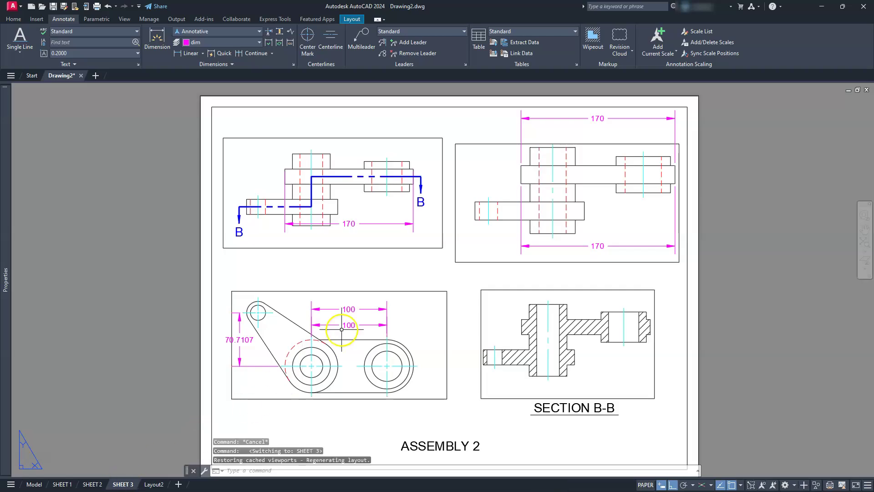
pyautogui.rightClick(379, 290)
pyautogui.press('Escape')
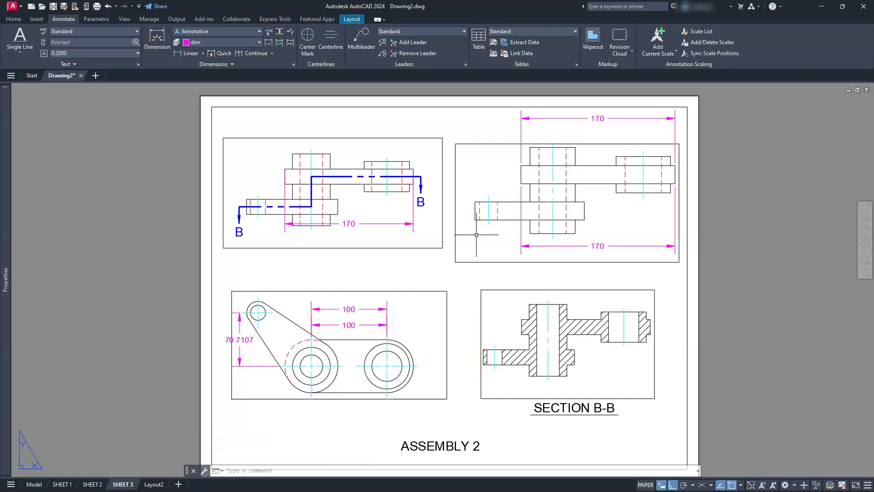
pyautogui.click(39, 485)
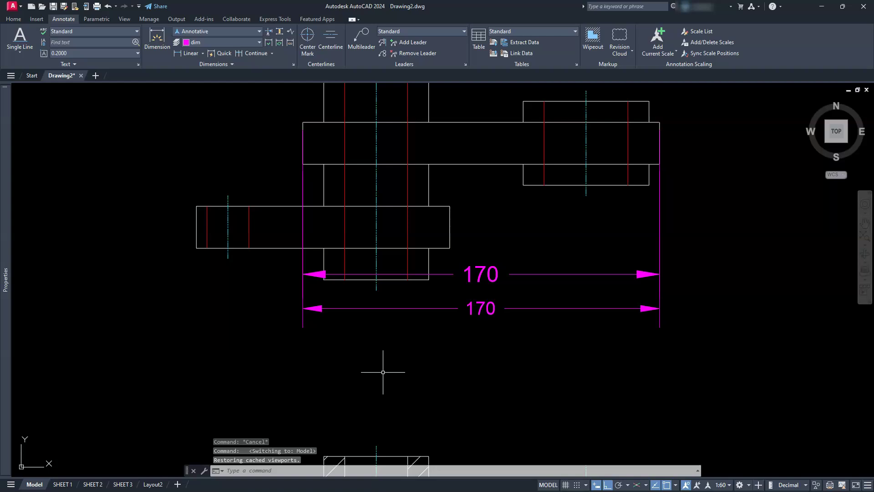
pyautogui.click(123, 484)
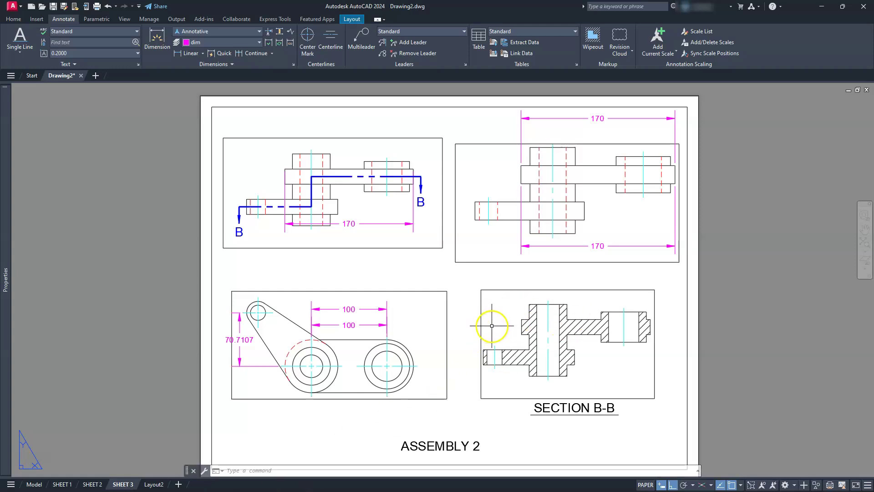
pyautogui.click(673, 486)
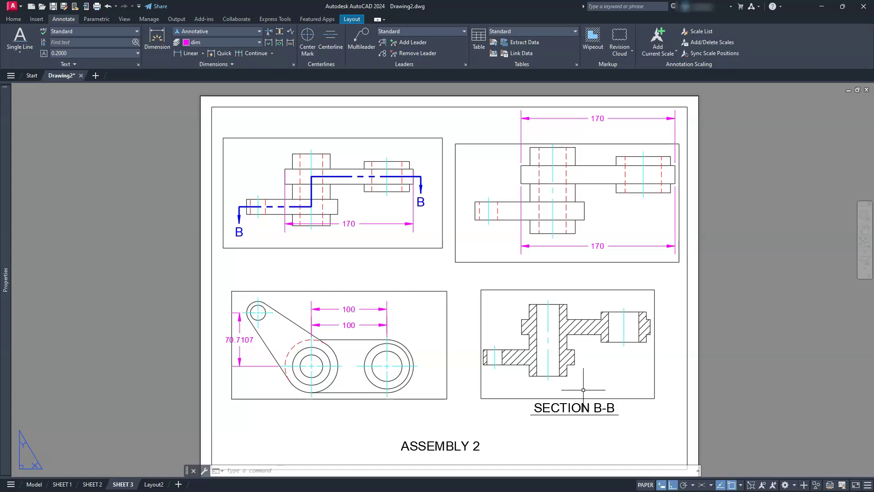
# Step: Fit the SHEET 2 layout to the window, then move on to SHEET 1
pyautogui.click(92, 484)
pyautogui.middleClick(449, 228)
pyautogui.middleClick(448, 228)
pyautogui.click(64, 484)
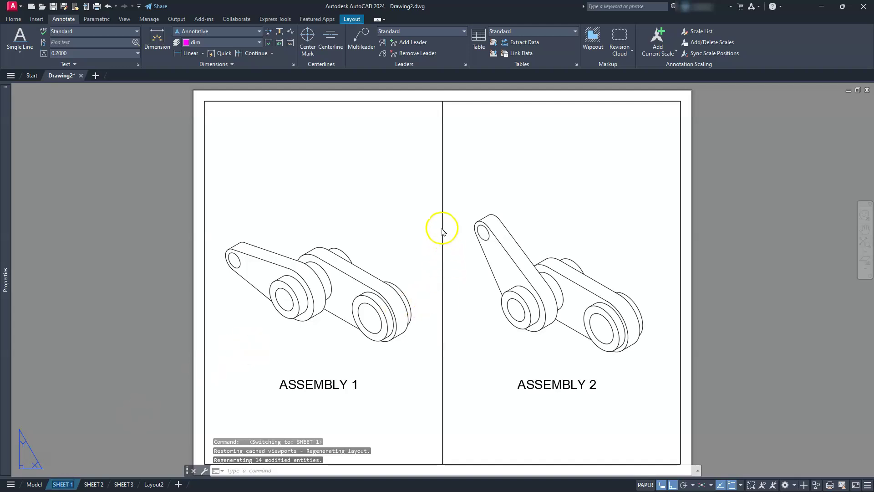